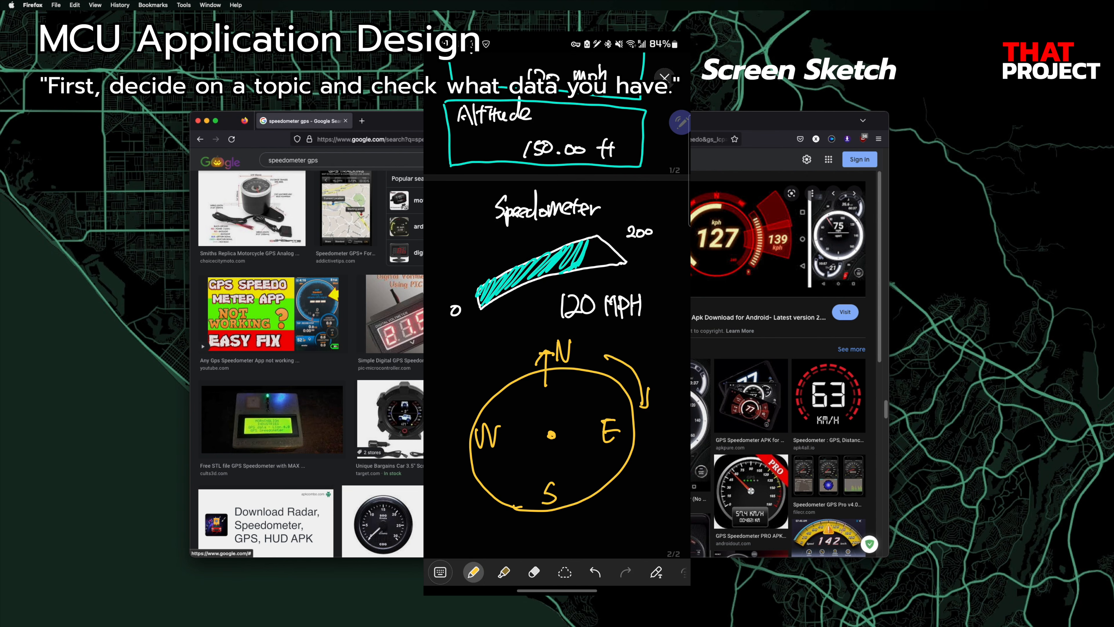
Step: Visit the SquareLine Studio 1.1.1 downloads page and launch SquareLine Studio to its example projects
left_click_drag(449, 450, 469, 385)
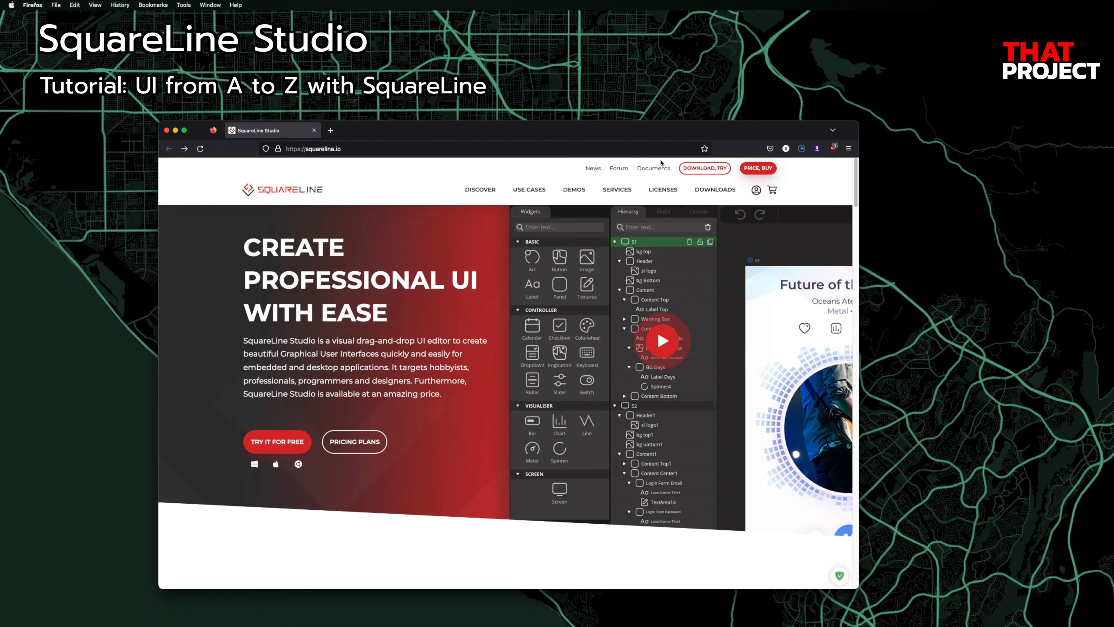
left_click(284, 444)
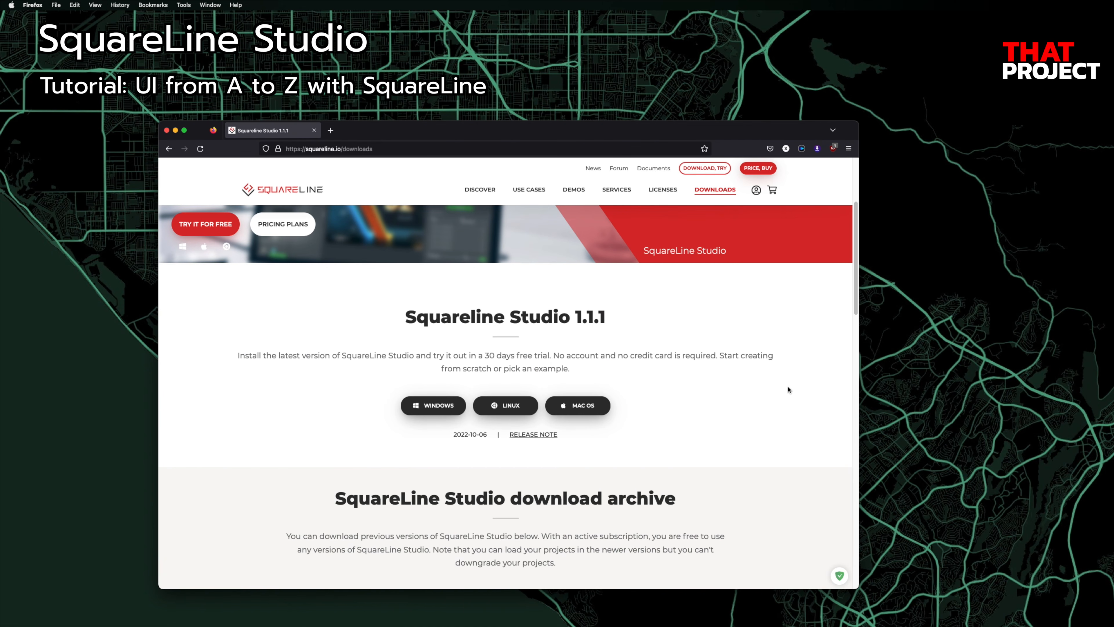
left_click(526, 127)
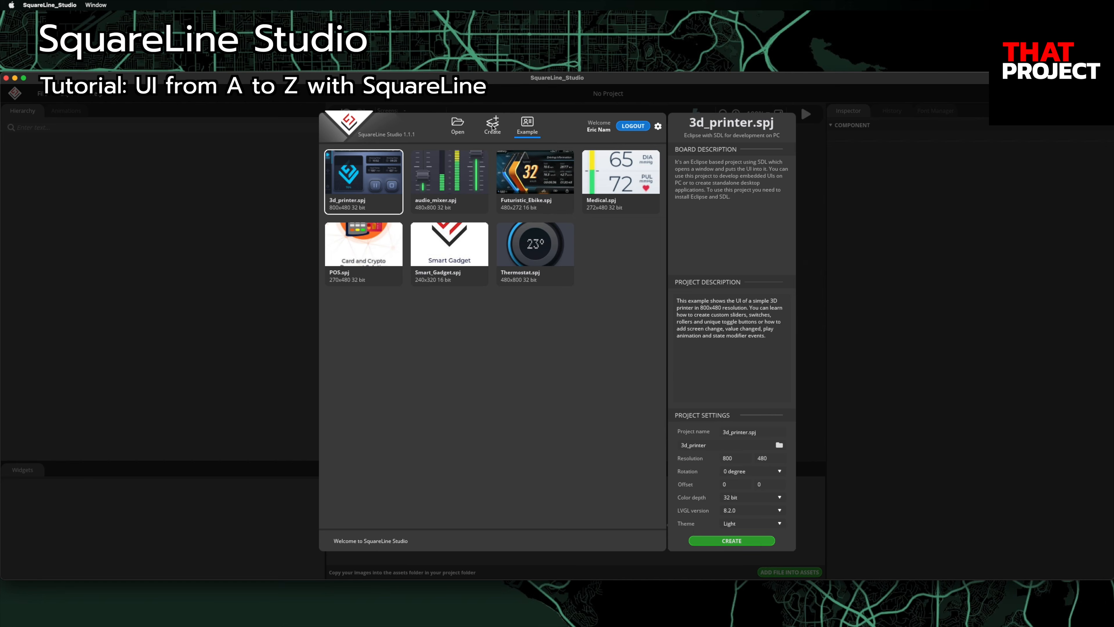
Step: Start a new desktop project named GPS_SPEEDOMETER, saved in the _SquareLineProjects folder
left_click(492, 128)
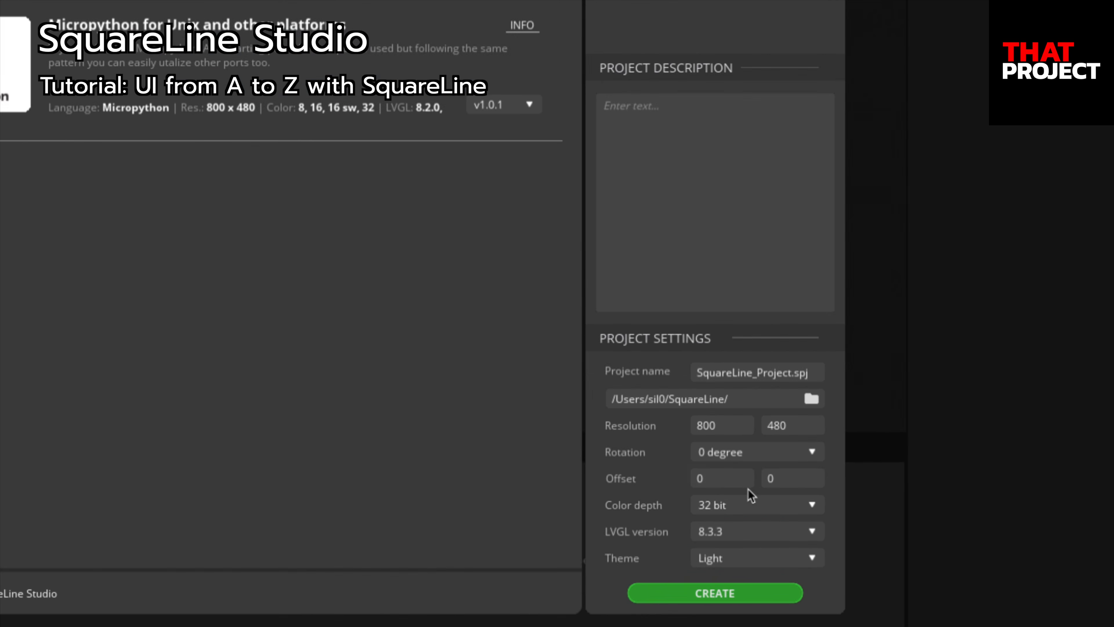
left_click(789, 373)
left_click(790, 373)
key("BackSpace")
key("BackSpace")
key("BackSpace")
key("BackSpace")
key("BackSpace")
key("BackSpace")
key("BackSpace")
key("BackSpace")
key("BackSpace")
key("BackSpace")
key("BackSpace")
key("BackSpace")
key("BackSpace")
key("BackSpace")
key("BackSpace")
key("BackSpace")
key("BackSpace")
key("BackSpace")
type("GPS_SPEEDOMETER")
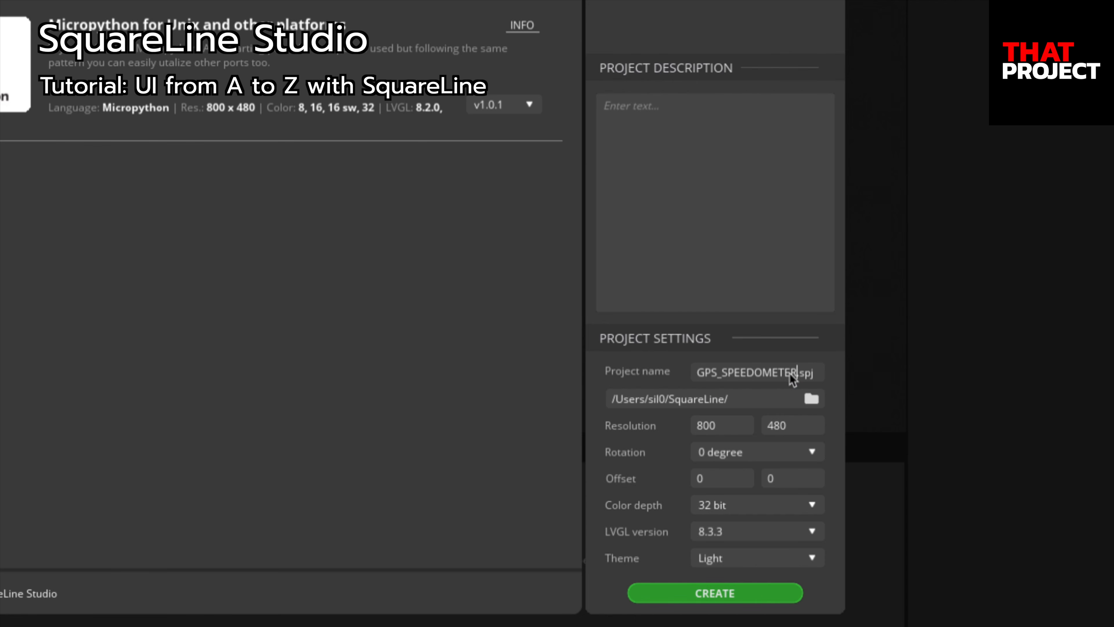
left_click(812, 399)
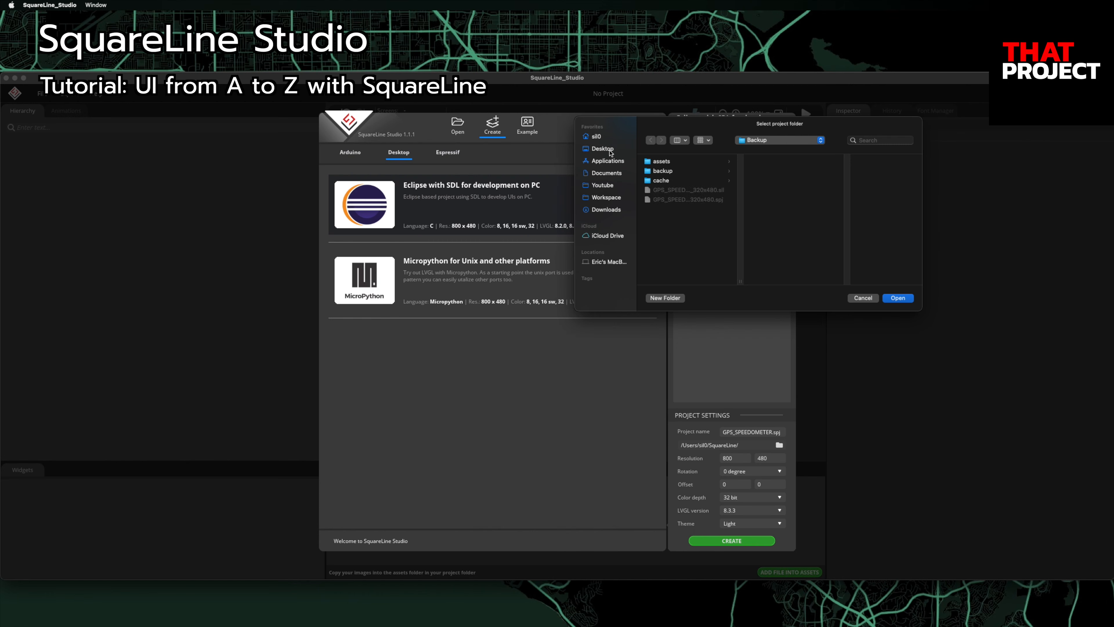
left_click(602, 149)
left_click(667, 171)
left_click(898, 298)
Step: Set 320×480 resolution, 16-bit colour, LVGL 8.3.3 and Dark theme, then create the project
double_click(740, 460)
type("320")
key("Tab")
key("Tab")
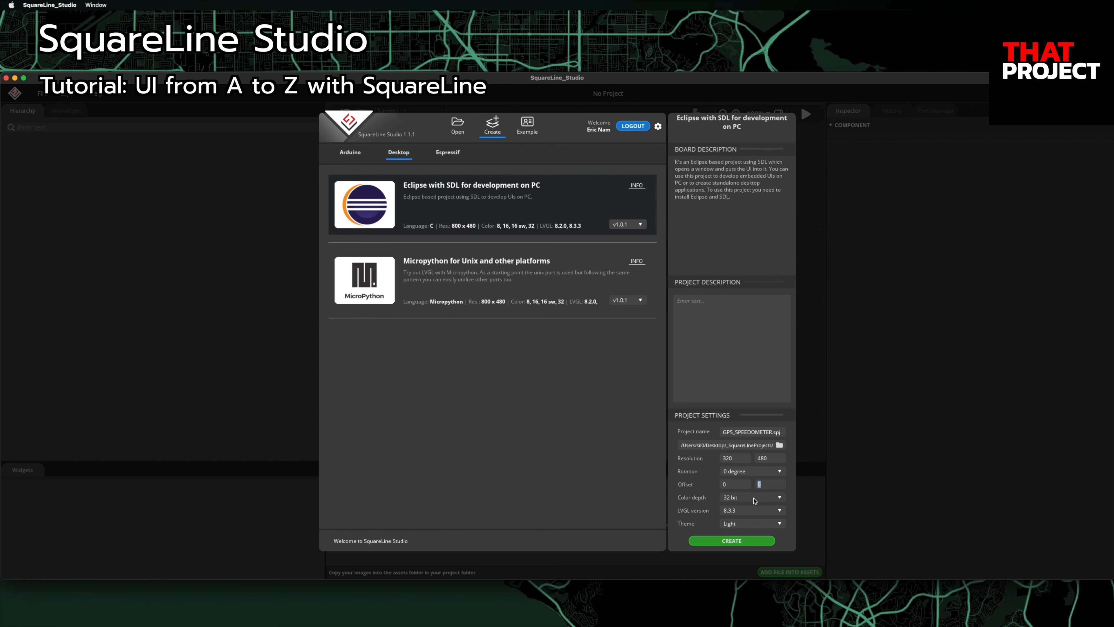
left_click(753, 499)
left_click(754, 519)
left_click(750, 512)
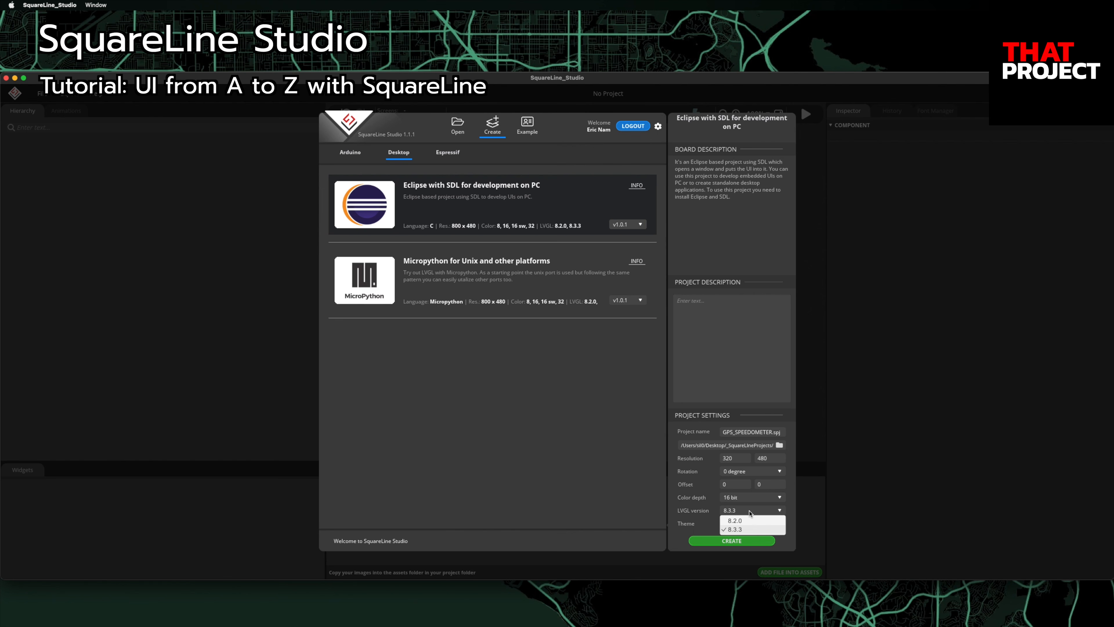
left_click(751, 528)
left_click(748, 524)
left_click(747, 543)
left_click(747, 544)
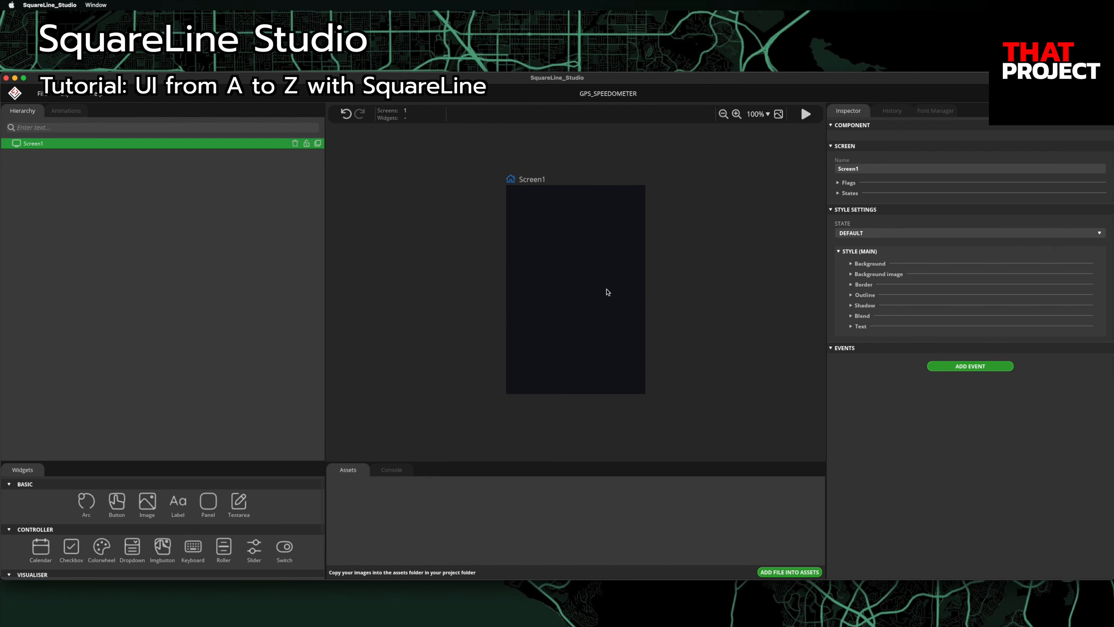
Step: Zoom the empty Screen1 canvas to 150%, then switch over to Finder
left_click(755, 115)
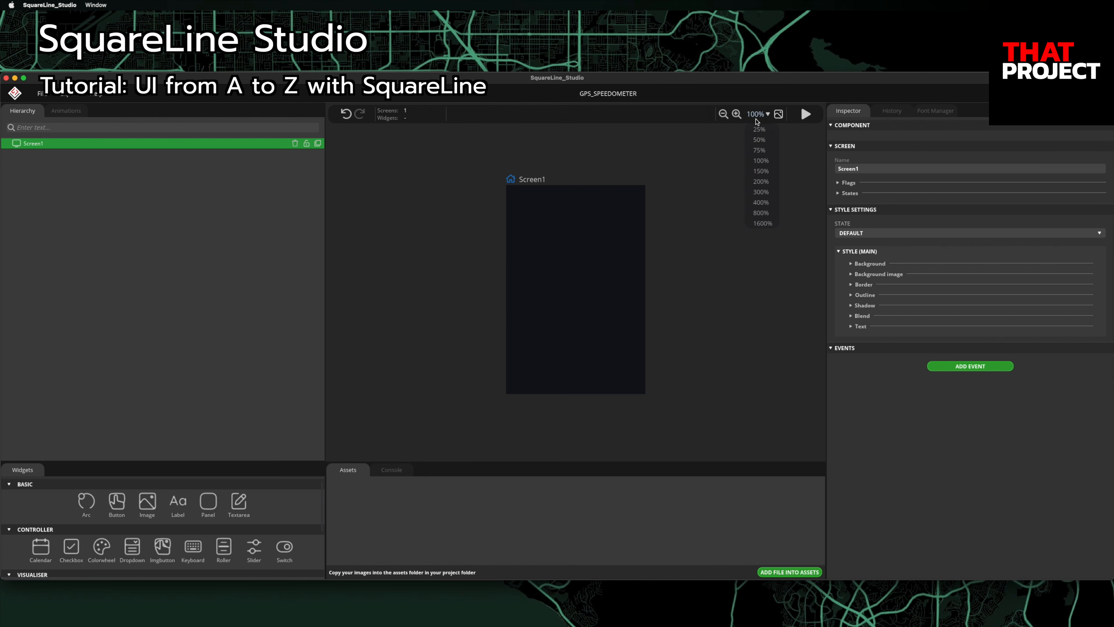
left_click(764, 172)
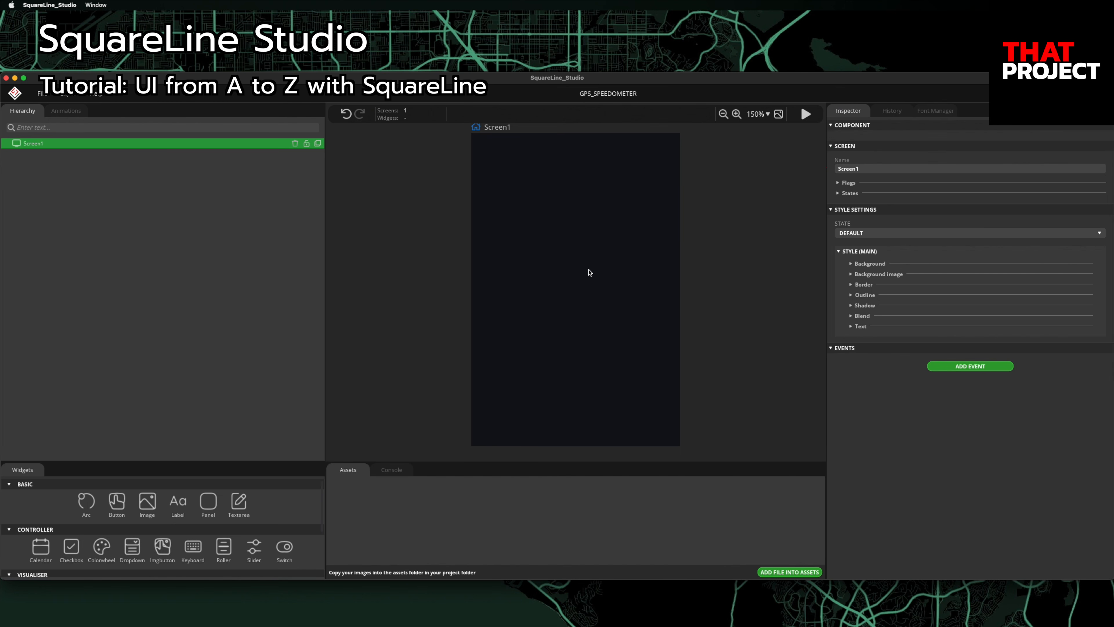
key("super+Tab")
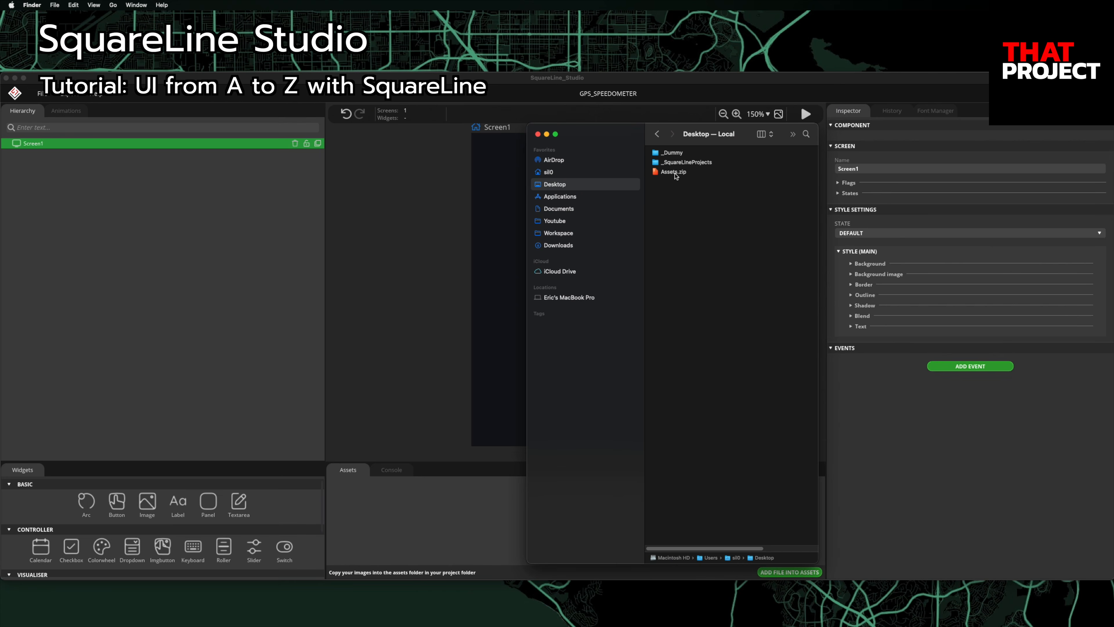
Step: Extract Assets.zip on the Desktop into an Assets folder, then return to SquareLine Studio
left_click(675, 173)
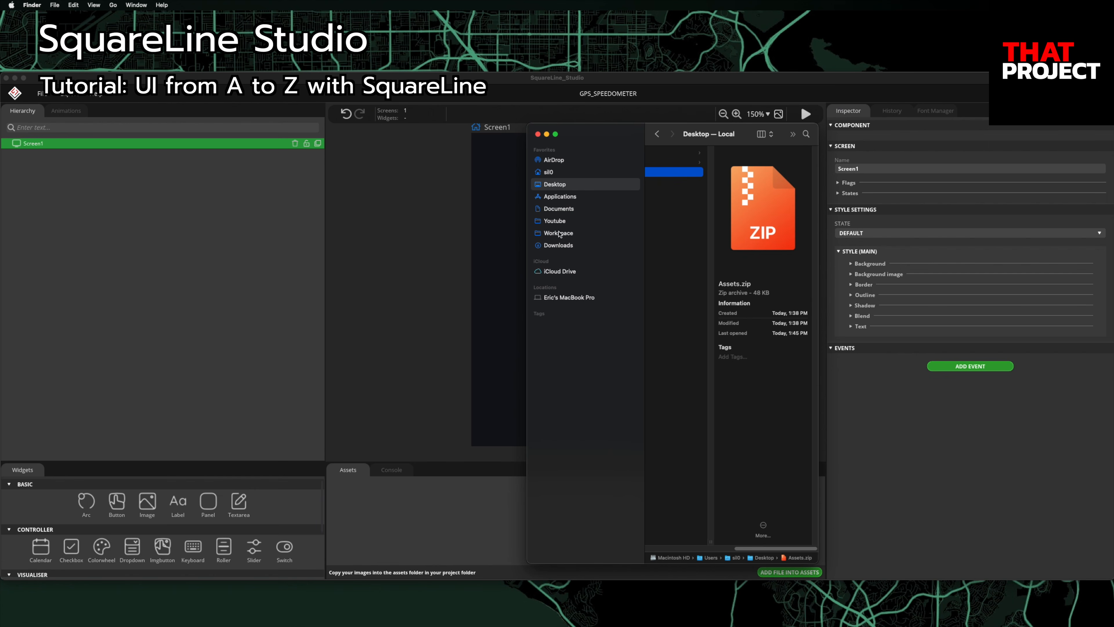
left_click_drag(527, 237, 209, 228)
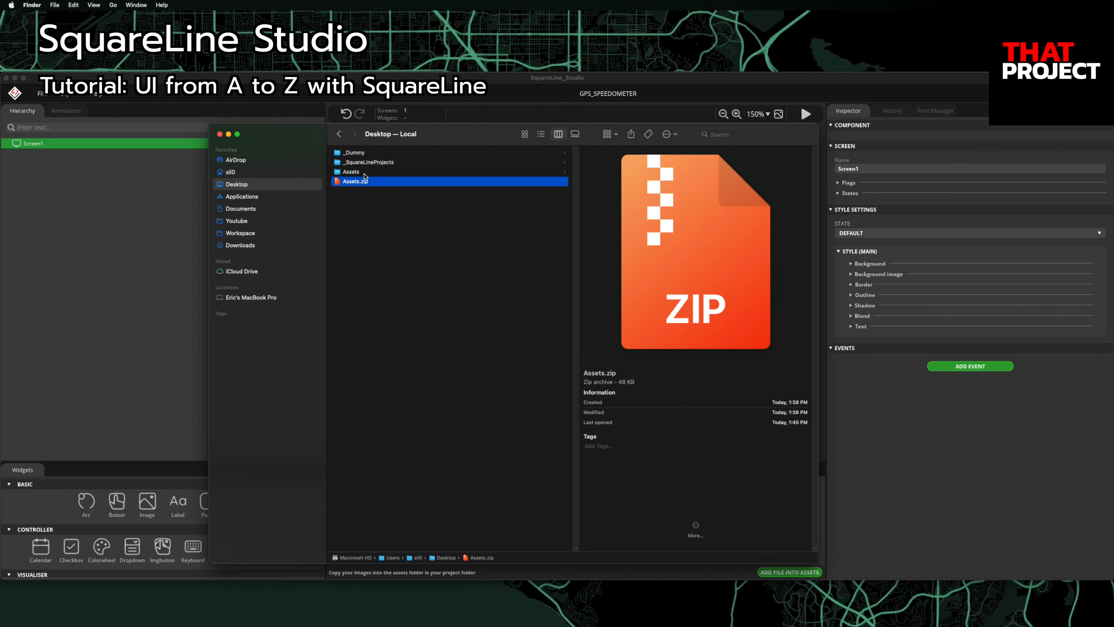
left_click(363, 173)
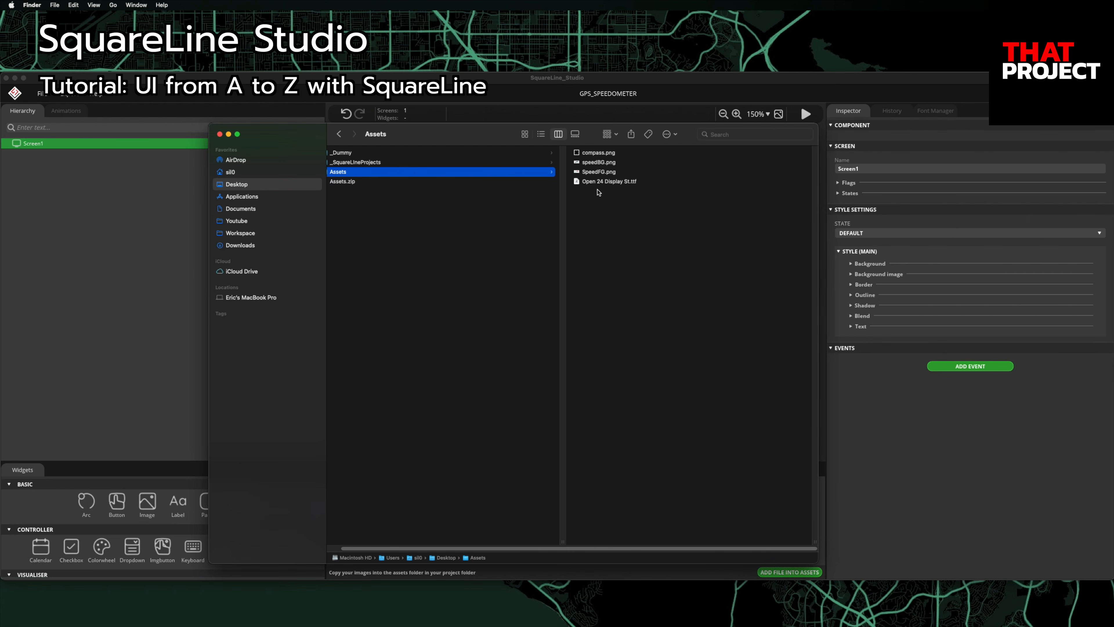
left_click_drag(487, 132, 807, 145)
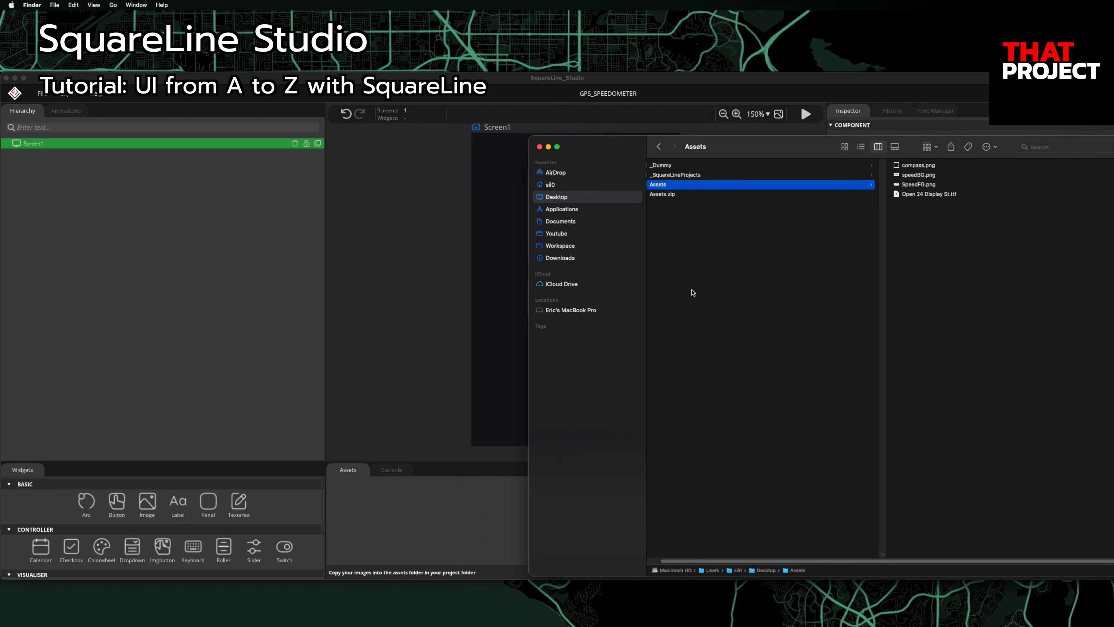
left_click(461, 503)
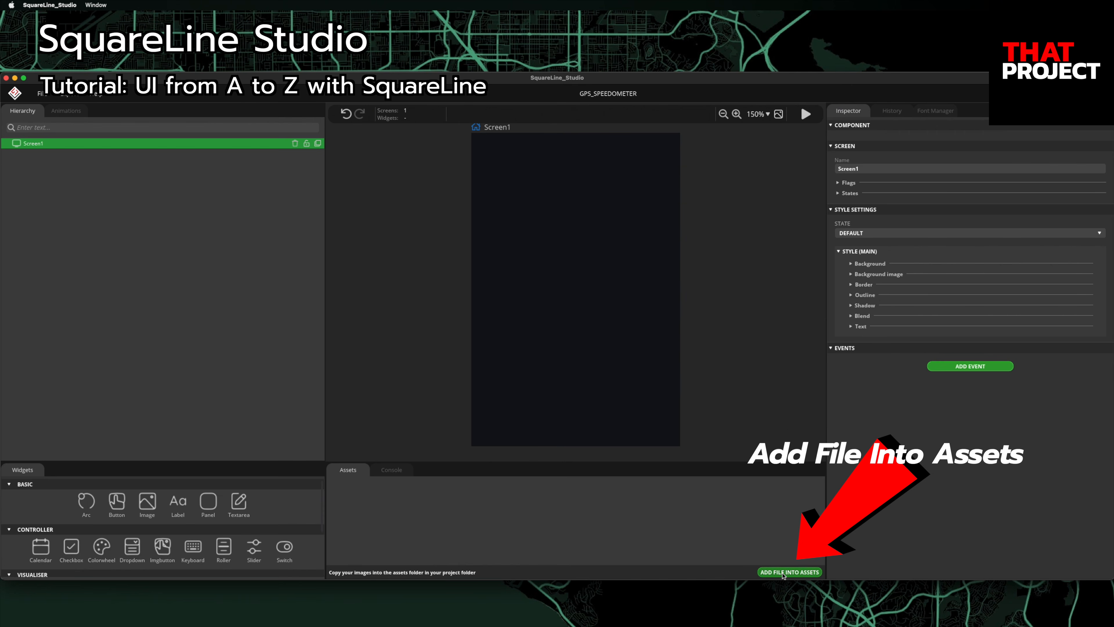
Step: Add compass.png, speedBG.png and SpeedFG.png from the Assets folder to the project assets
left_click(602, 150)
left_click(662, 181)
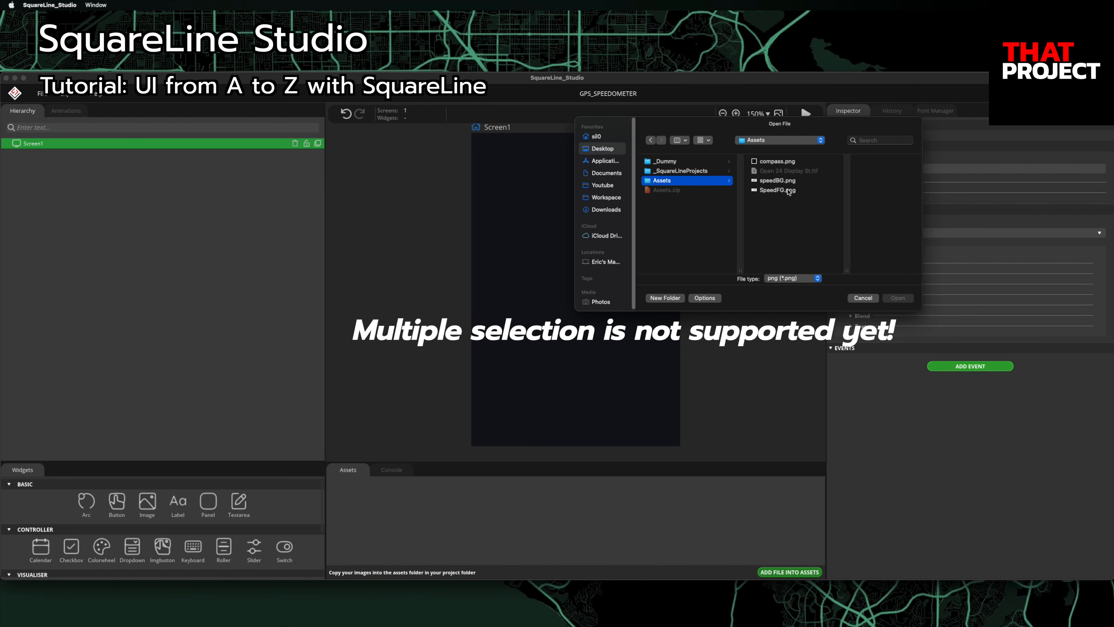
left_click(789, 163)
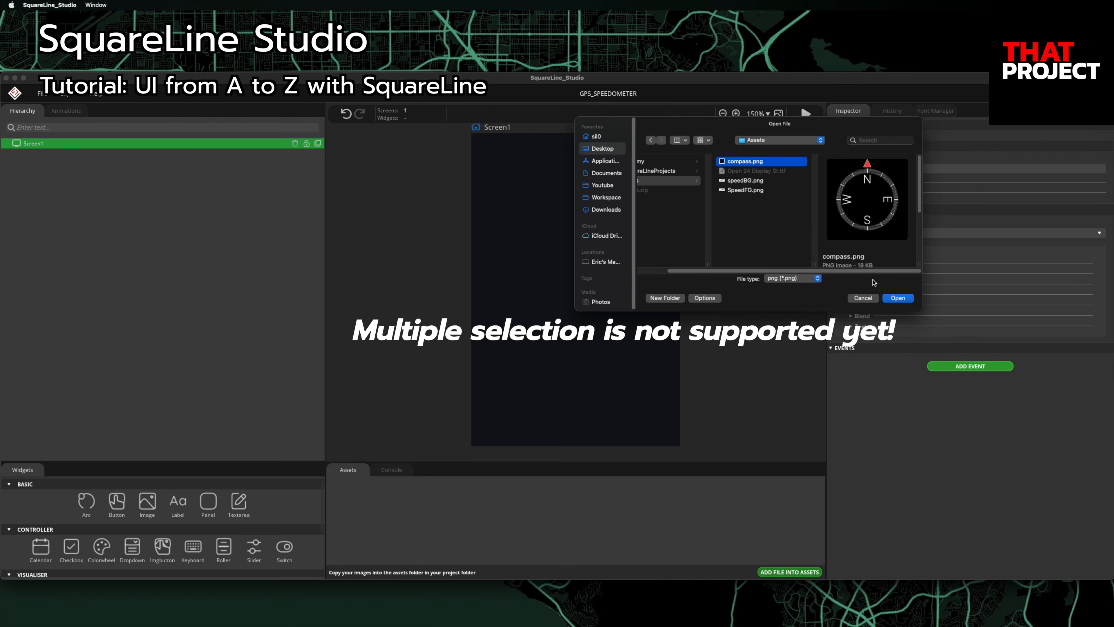
left_click(896, 298)
left_click(772, 571)
double_click(678, 181)
left_click(781, 570)
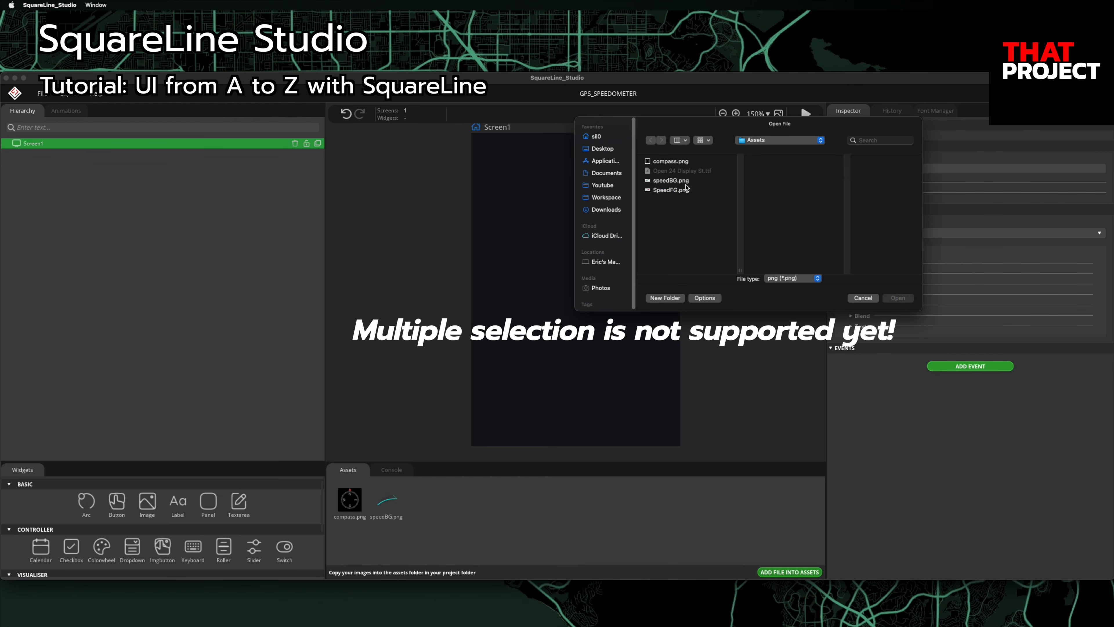
double_click(671, 190)
Step: Add the Open 24 Display St.ttf font file to the project assets
left_click(807, 572)
left_click(775, 279)
left_click(785, 289)
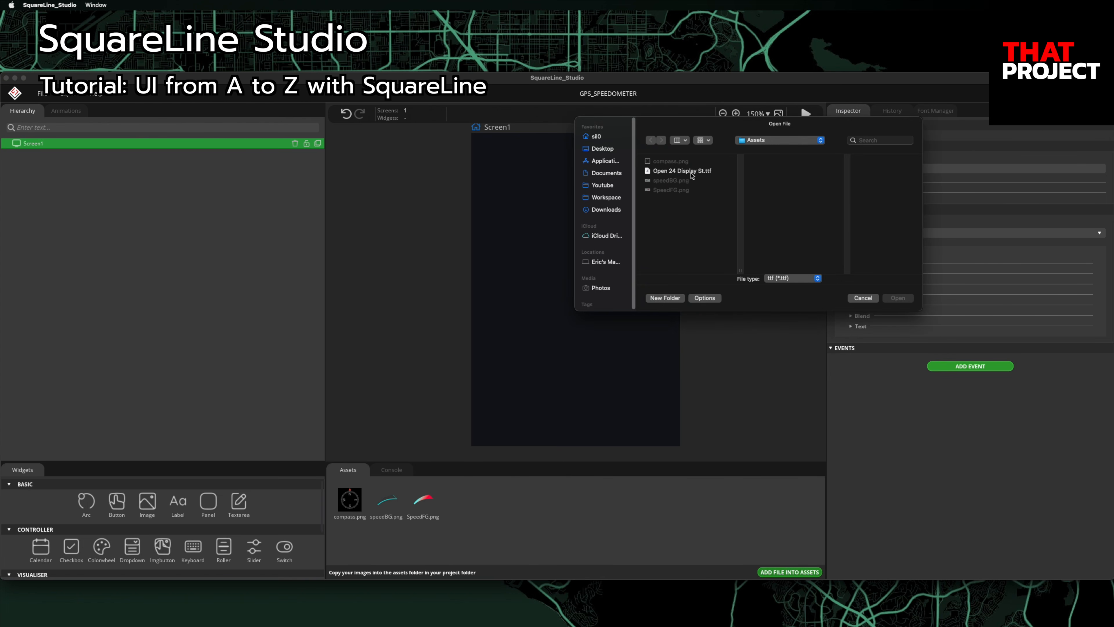
left_click(692, 175)
left_click(895, 299)
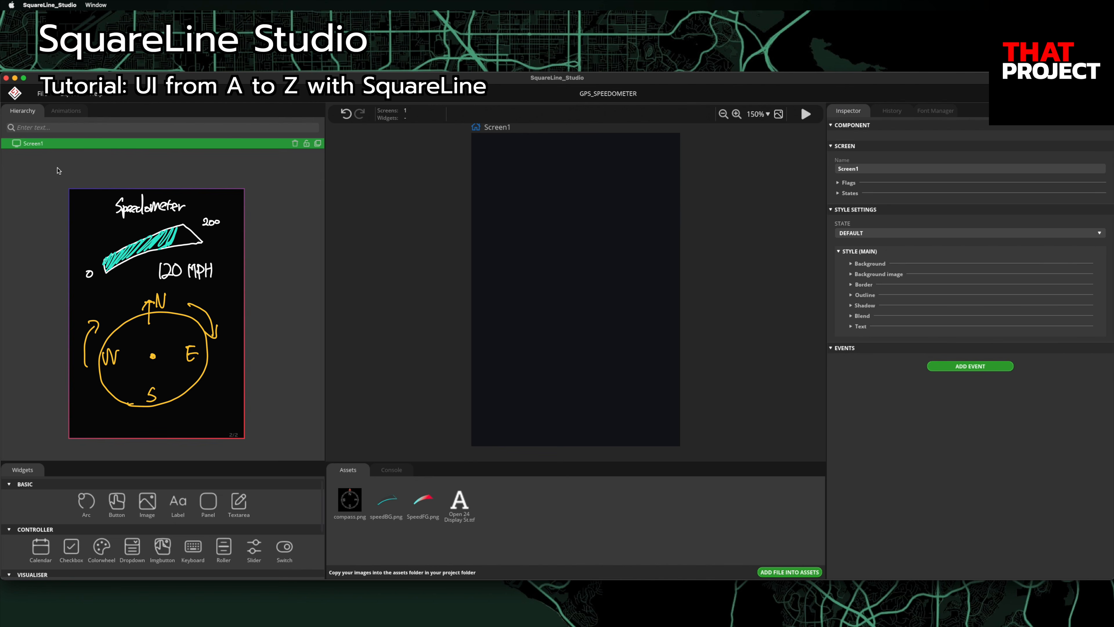
Step: Add a panel named RootPanel sized 100% wide and 100% high
left_click(208, 502)
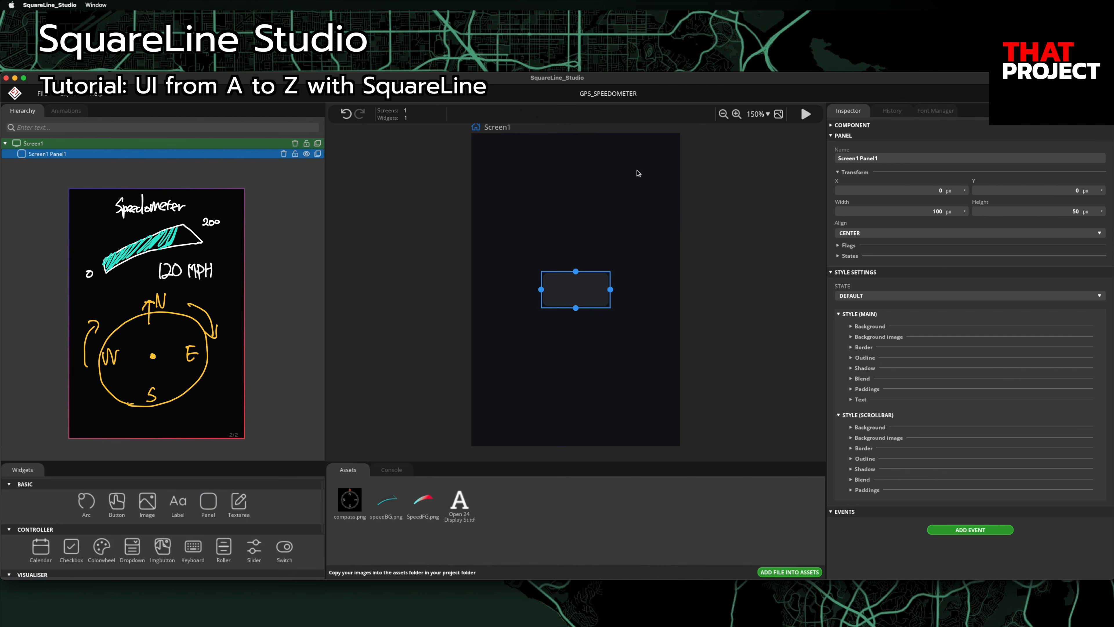
left_click(895, 159)
type("RootPanel")
key("Return")
left_click(957, 212)
left_click(943, 226)
left_click(1075, 211)
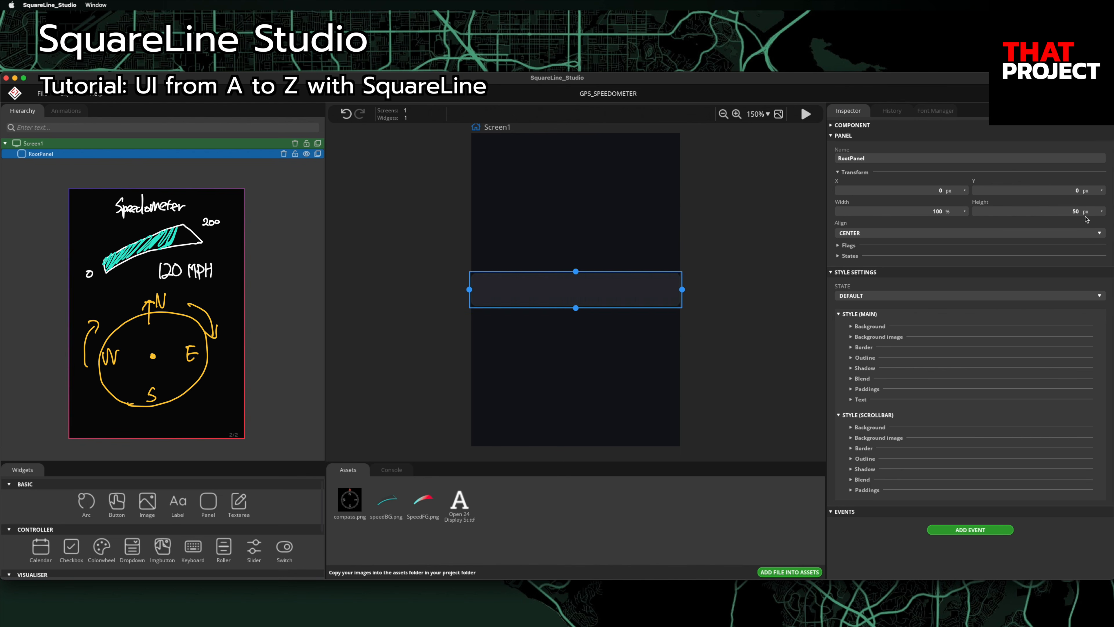
type("100")
left_click(1101, 212)
left_click(1077, 226)
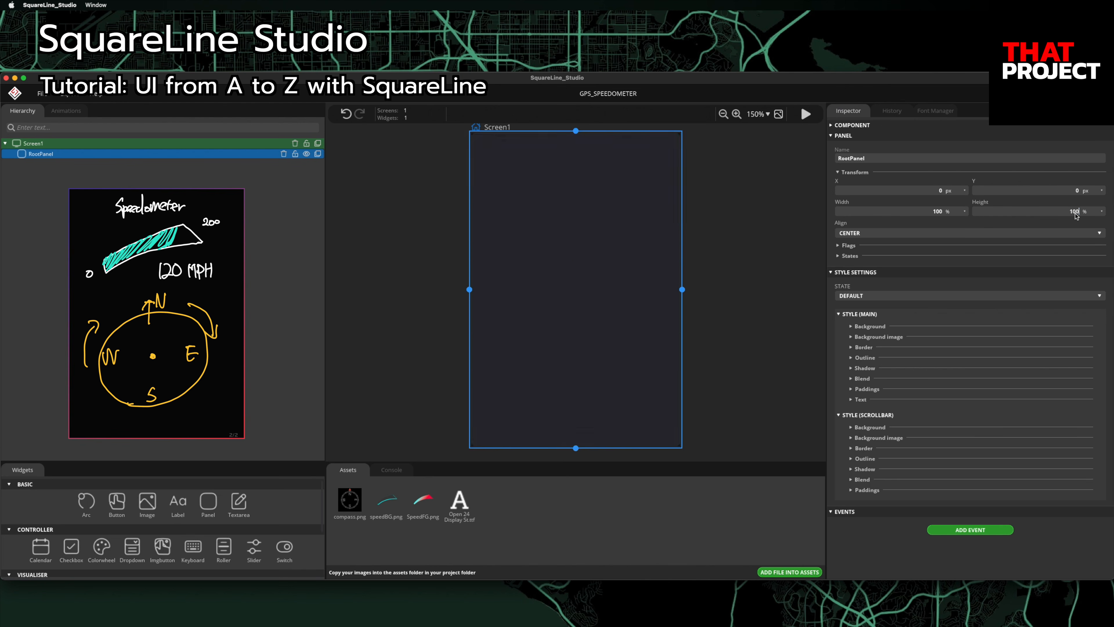
Step: Give RootPanel a solid black (0, 0, 0) background colour
left_click(851, 326)
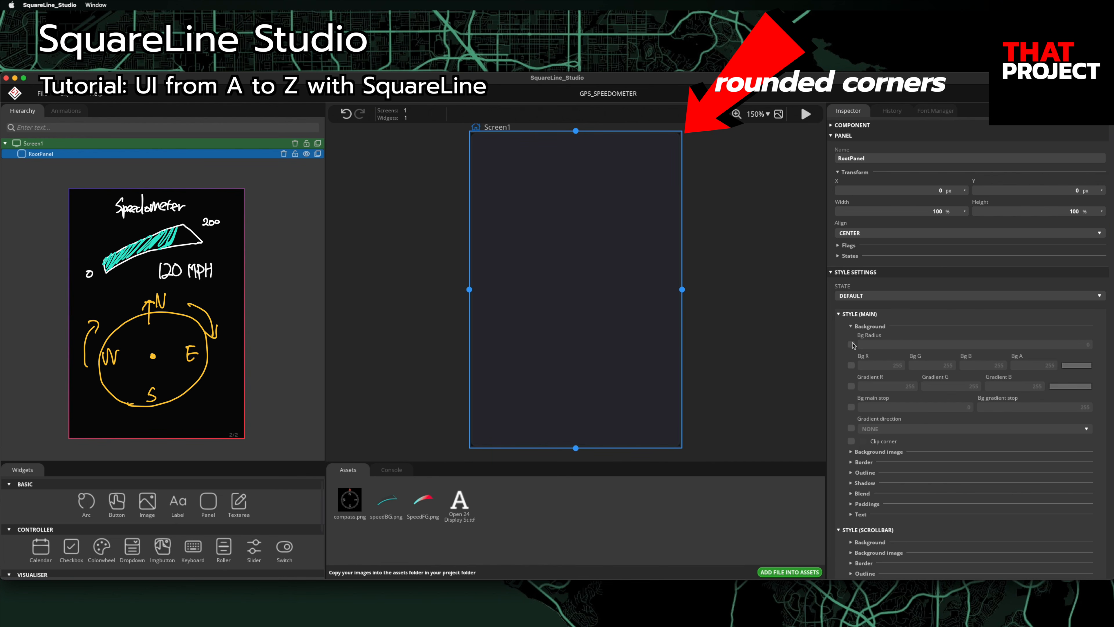
left_click(851, 365)
left_click(899, 365)
type("0")
left_click(947, 366)
type("0")
left_click(1001, 366)
type("0")
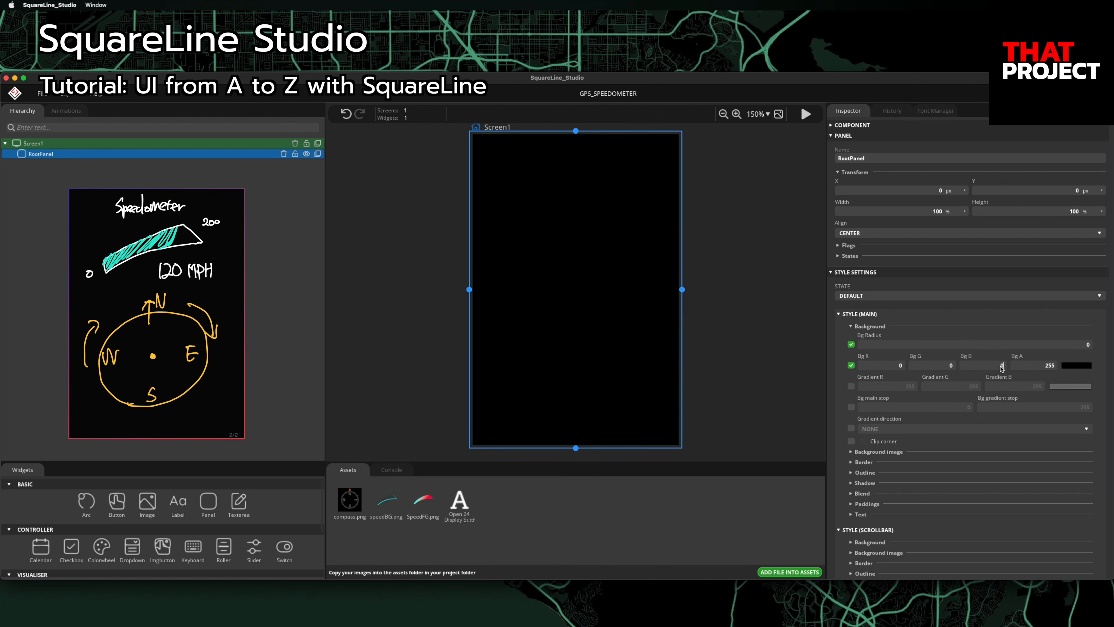
left_click(796, 334)
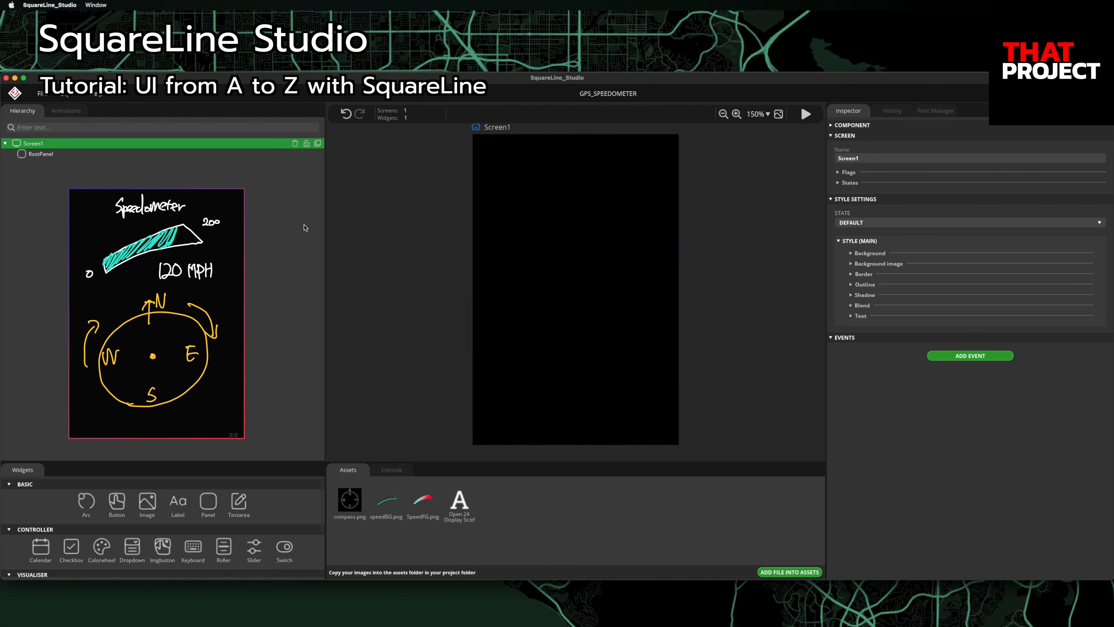
left_click(55, 157)
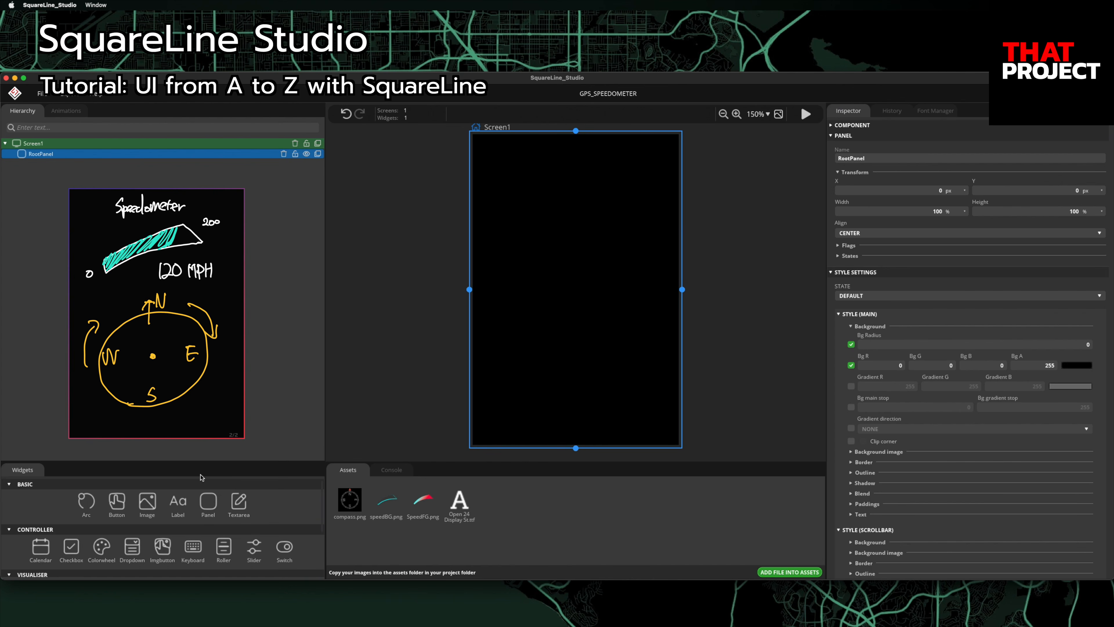
Step: Add a panel nested inside RootPanel and name it TopPanel
left_click(208, 503)
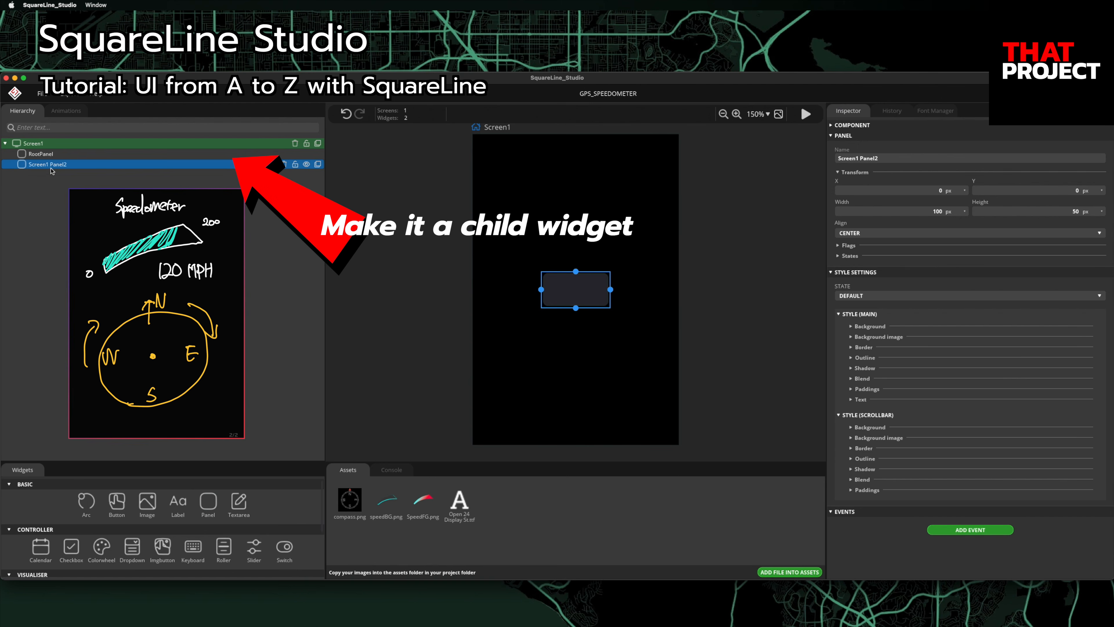
left_click_drag(47, 167, 40, 156)
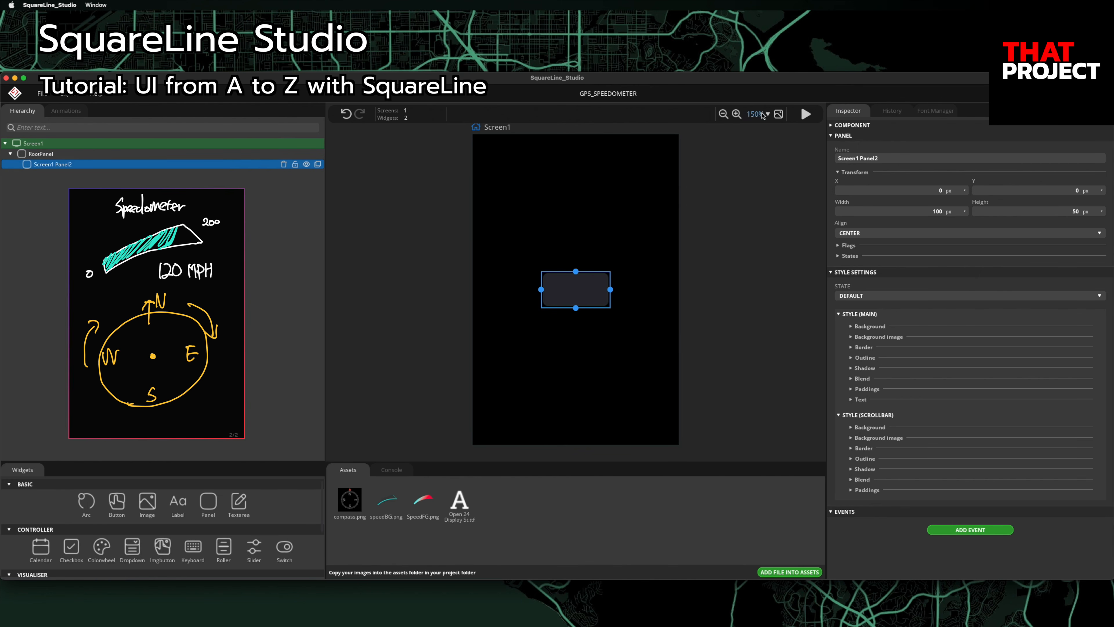
left_click(887, 159)
type("TopPanel")
key("Return")
Step: Add a label inside TopPanel named Title with the text Speedometer
left_click(178, 502)
left_click_drag(44, 177, 48, 167)
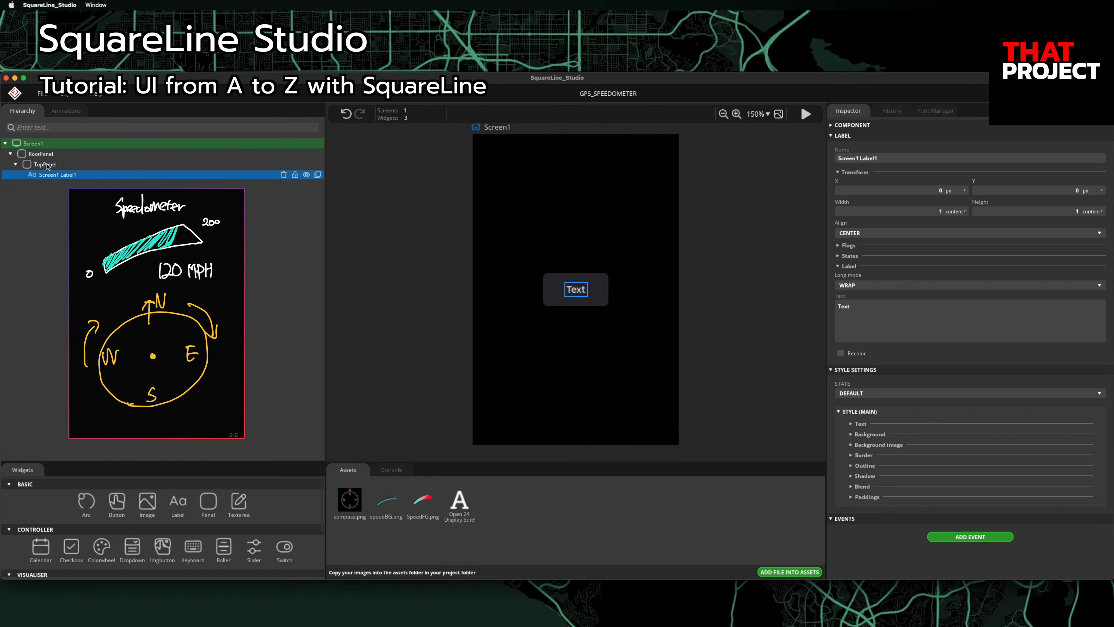
left_click(16, 165)
left_click(16, 165)
left_click(903, 159)
type("Title")
key("Return")
double_click(864, 314)
type("Speedometer")
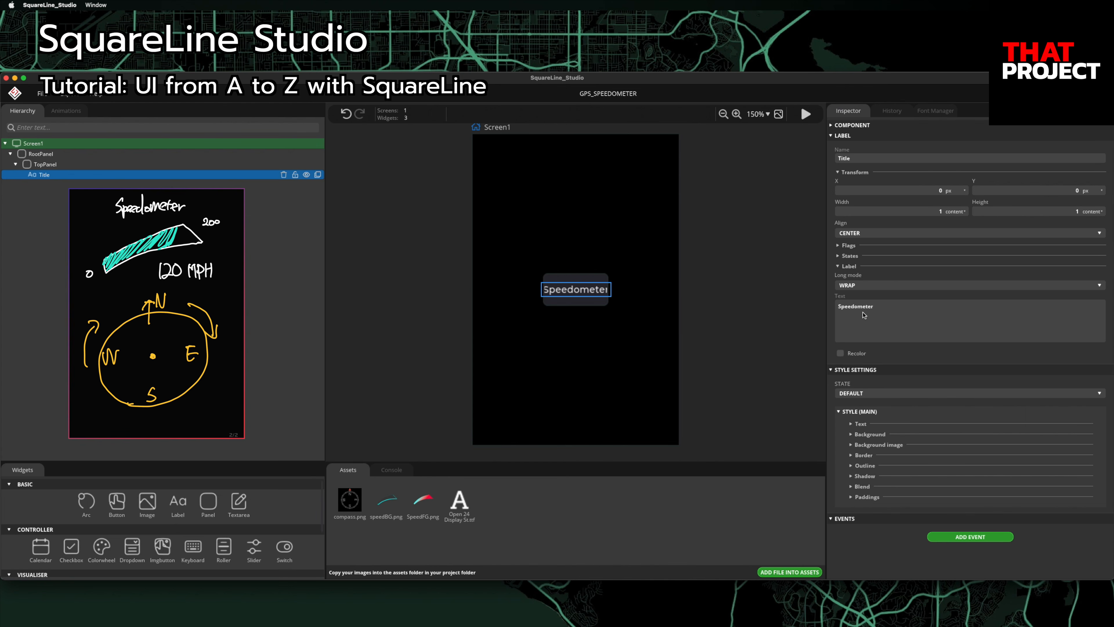
Step: Make TopPanel 80% wide, aligned TOP MID with a Y offset of -22
left_click(56, 166)
double_click(941, 213)
type("80")
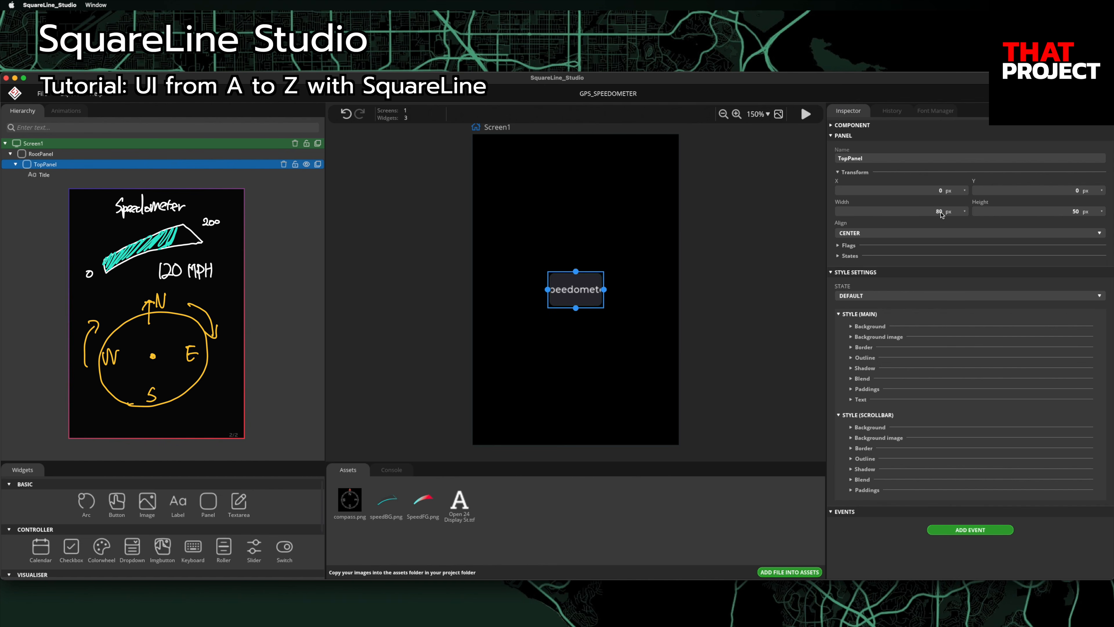
left_click(954, 215)
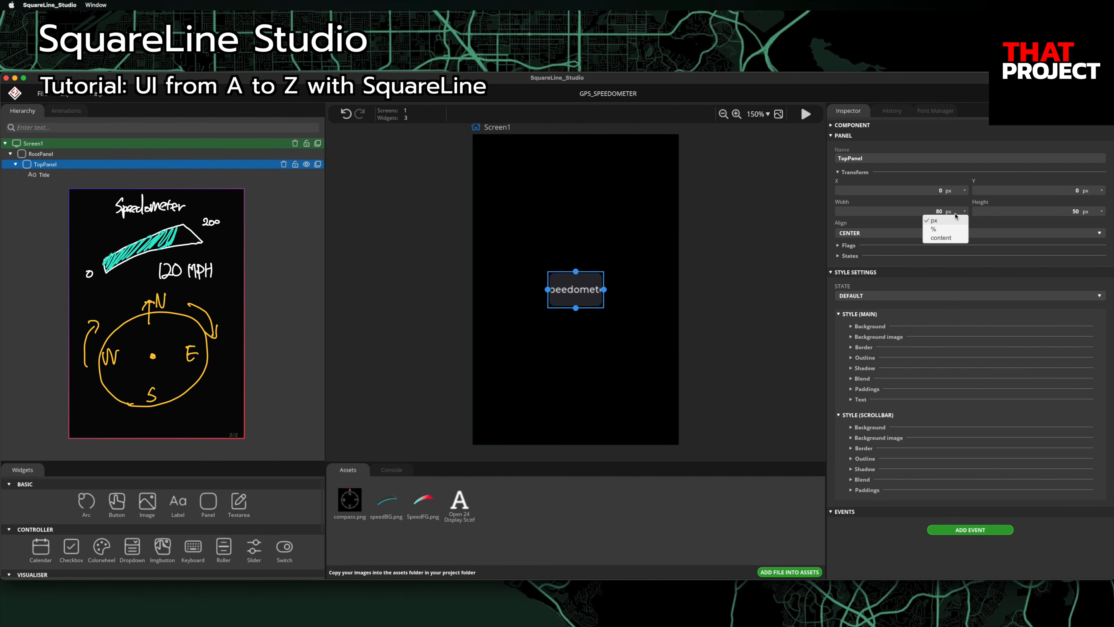
left_click(943, 226)
double_click(938, 213)
type("80")
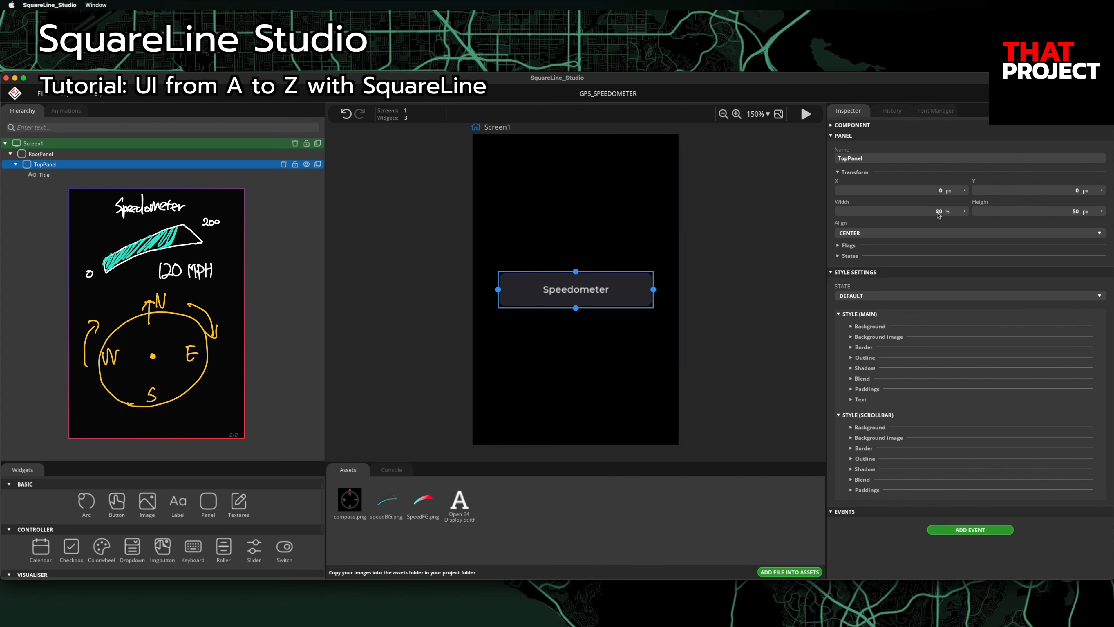
left_click(882, 233)
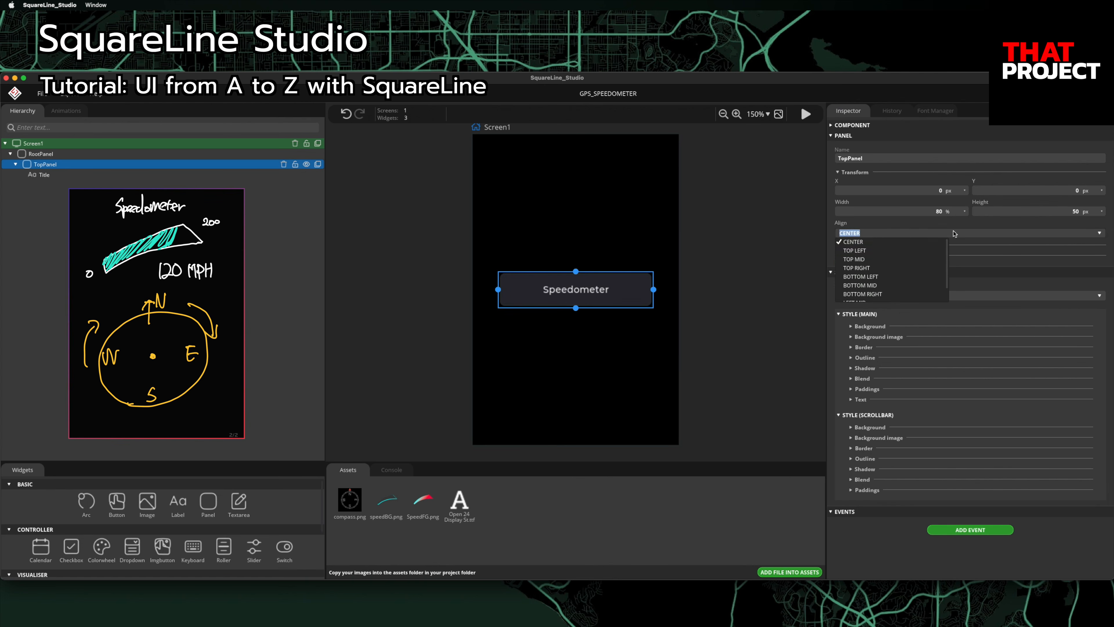
left_click(868, 262)
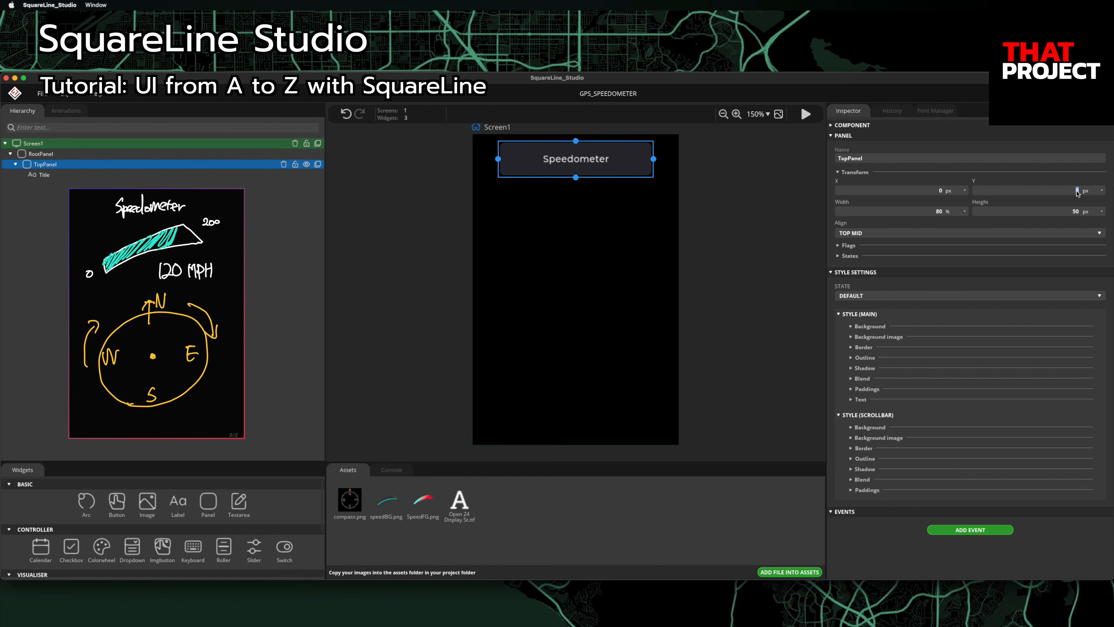
type("-22")
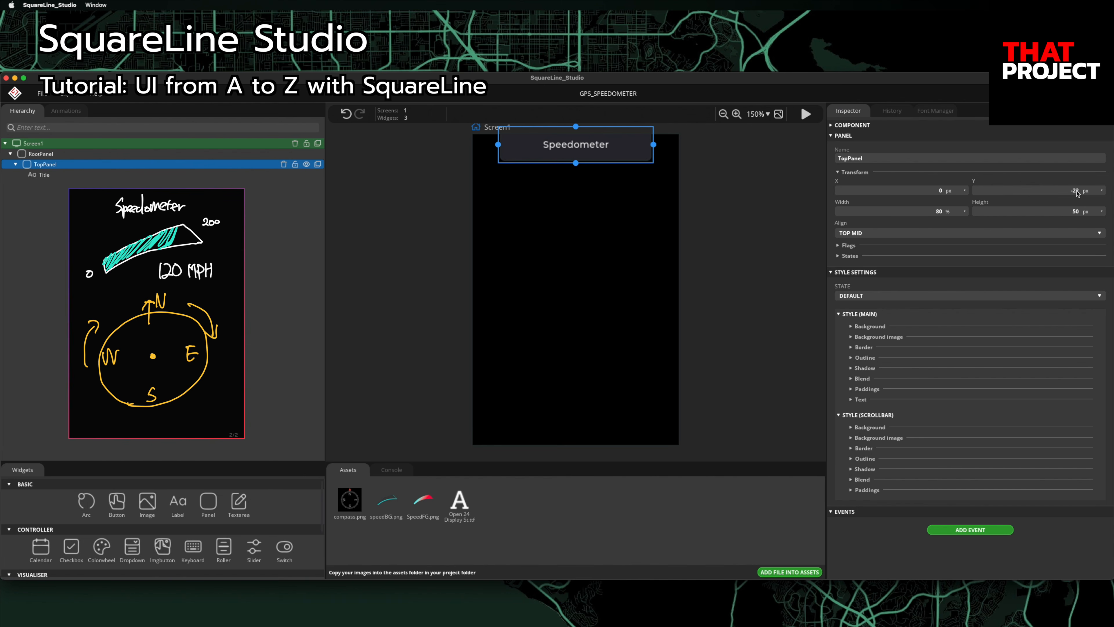
left_click(742, 284)
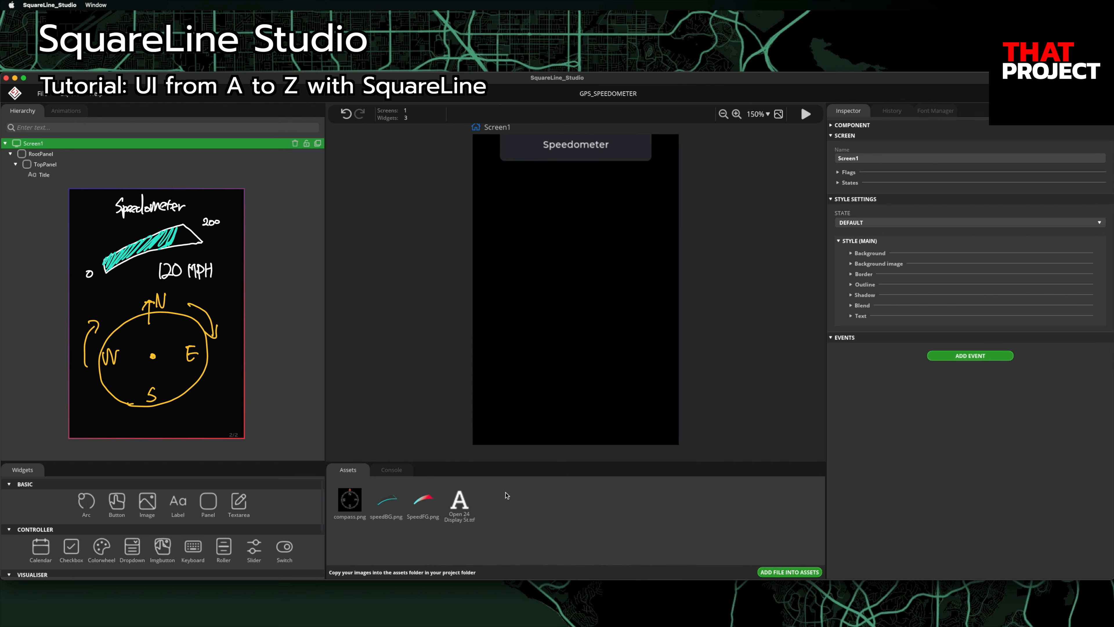
left_click(935, 111)
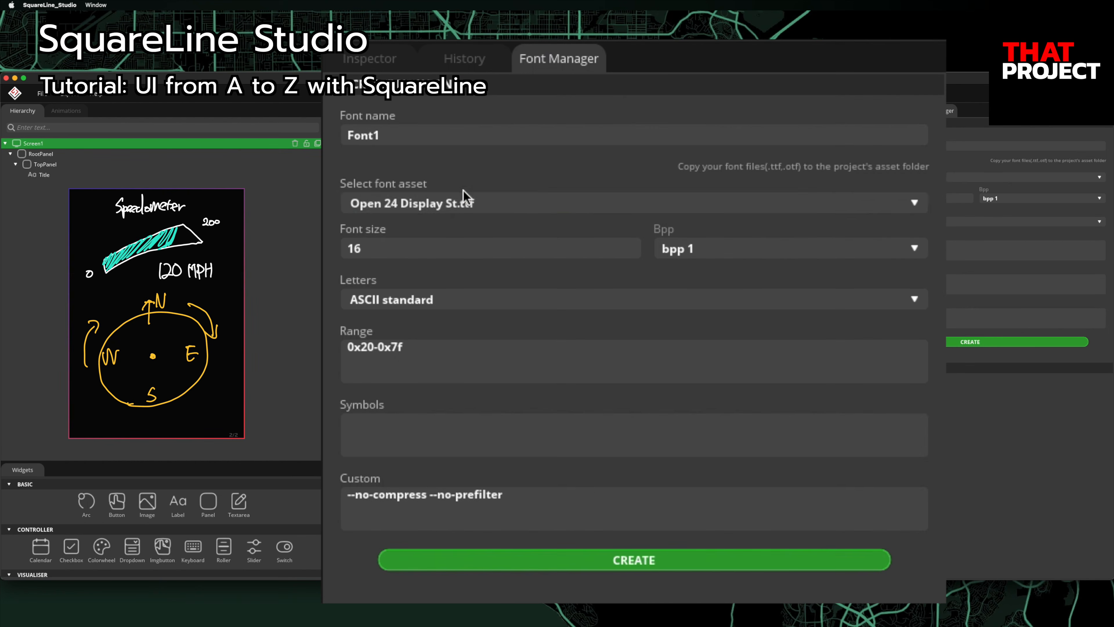
Step: Create a size-16 font named Display16 from Open 24 Display St.ttf
left_click(887, 176)
left_click(445, 222)
left_click(421, 137)
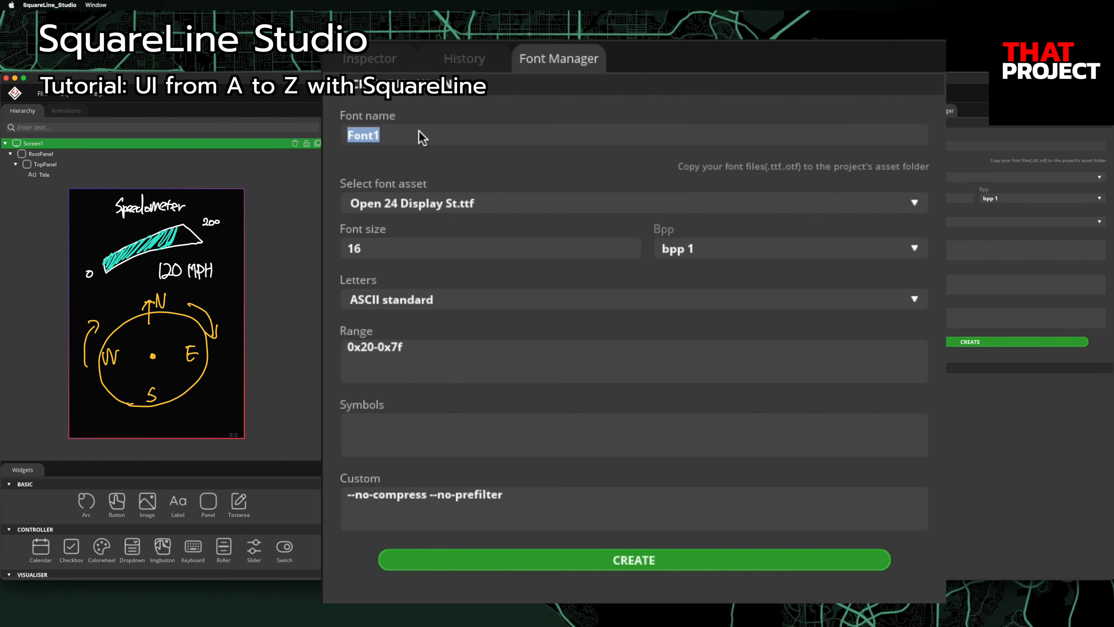
type("Display16")
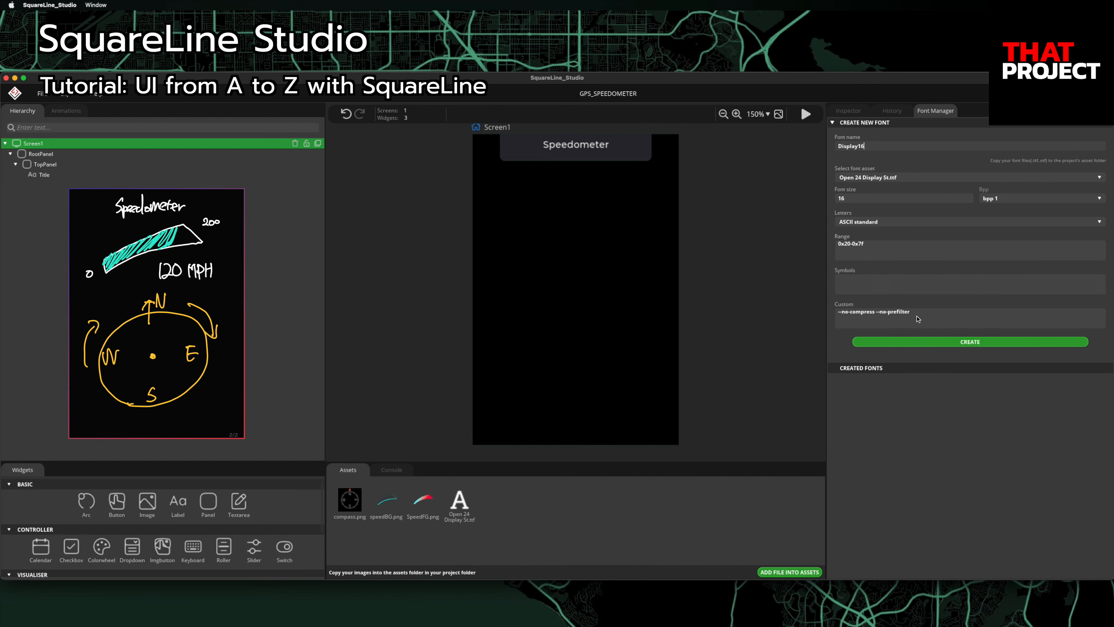
left_click(959, 346)
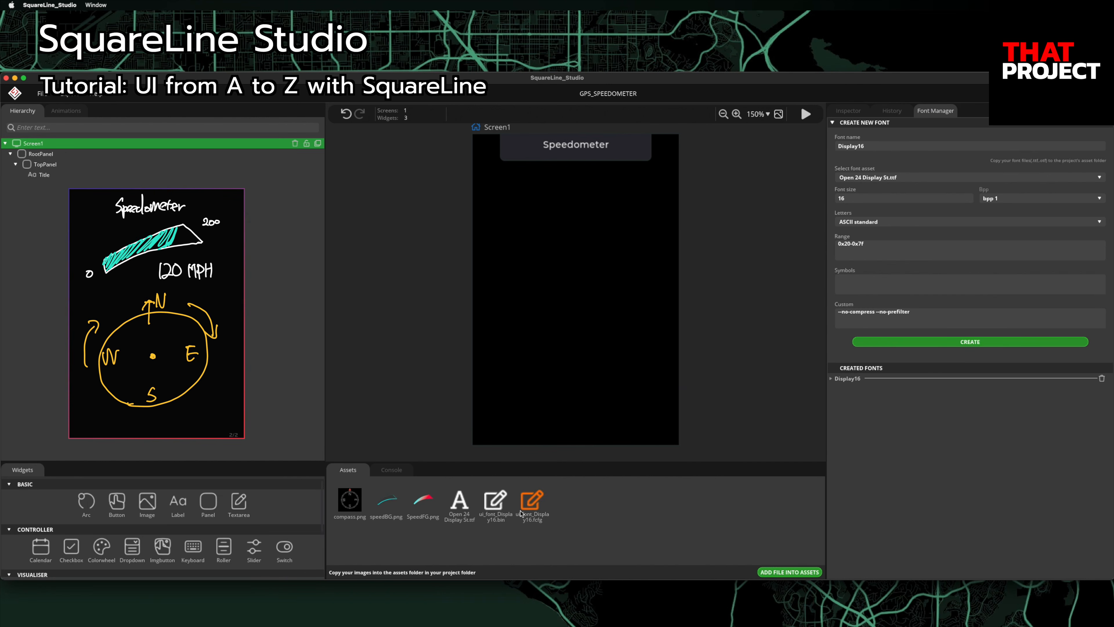
left_click(64, 176)
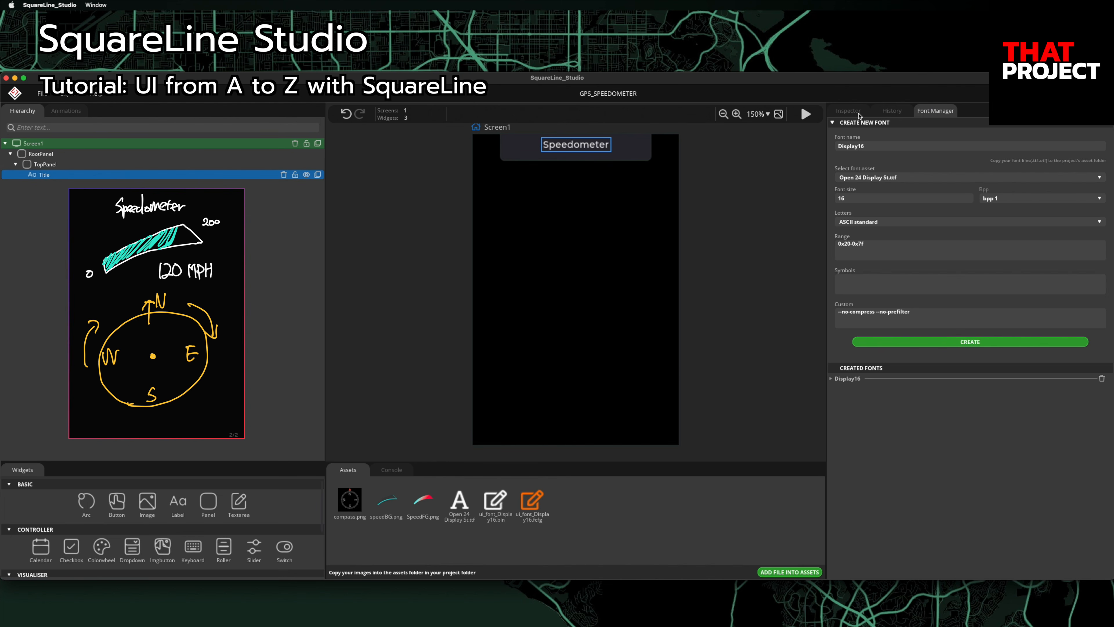
Step: Set the Title label's text font to Display16
left_click(849, 112)
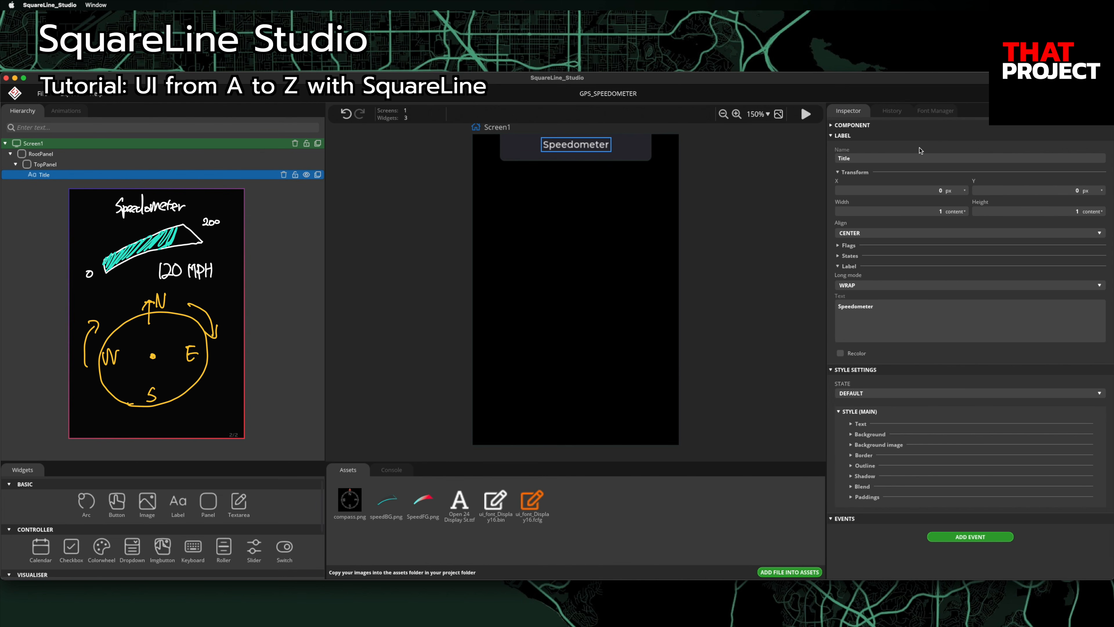
left_click(854, 424)
scroll(1009, 439, "down", 3)
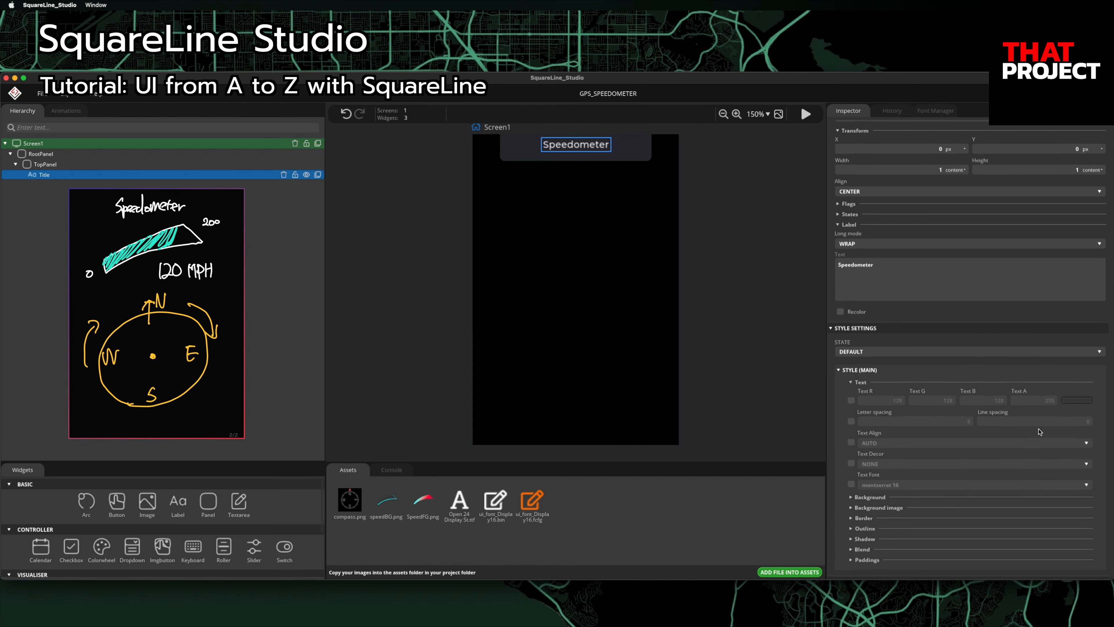
left_click(851, 471)
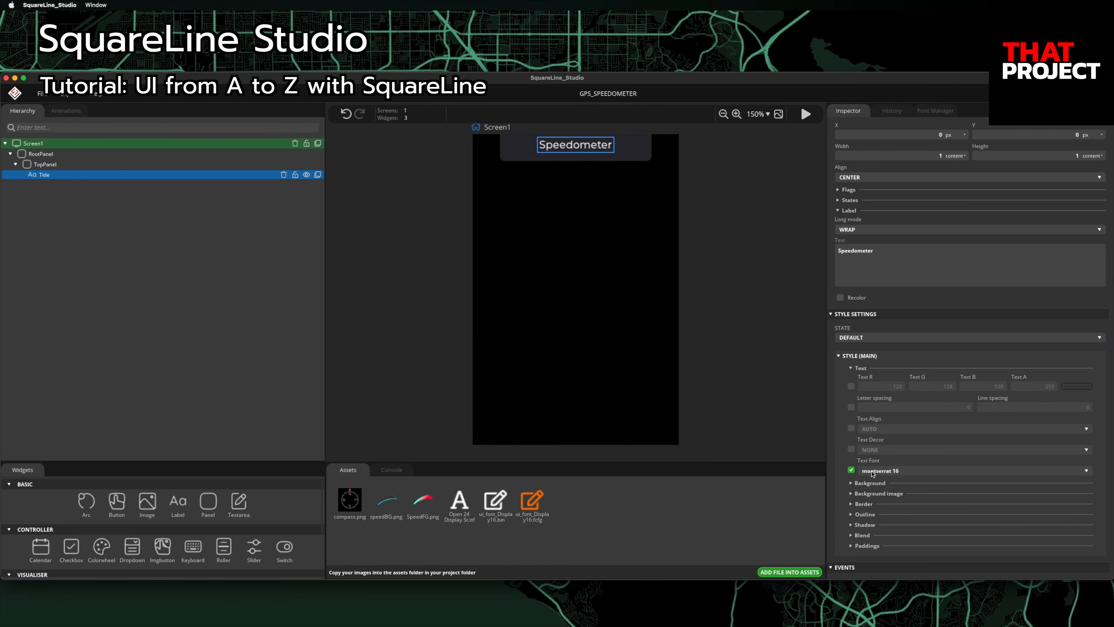
left_click(898, 473)
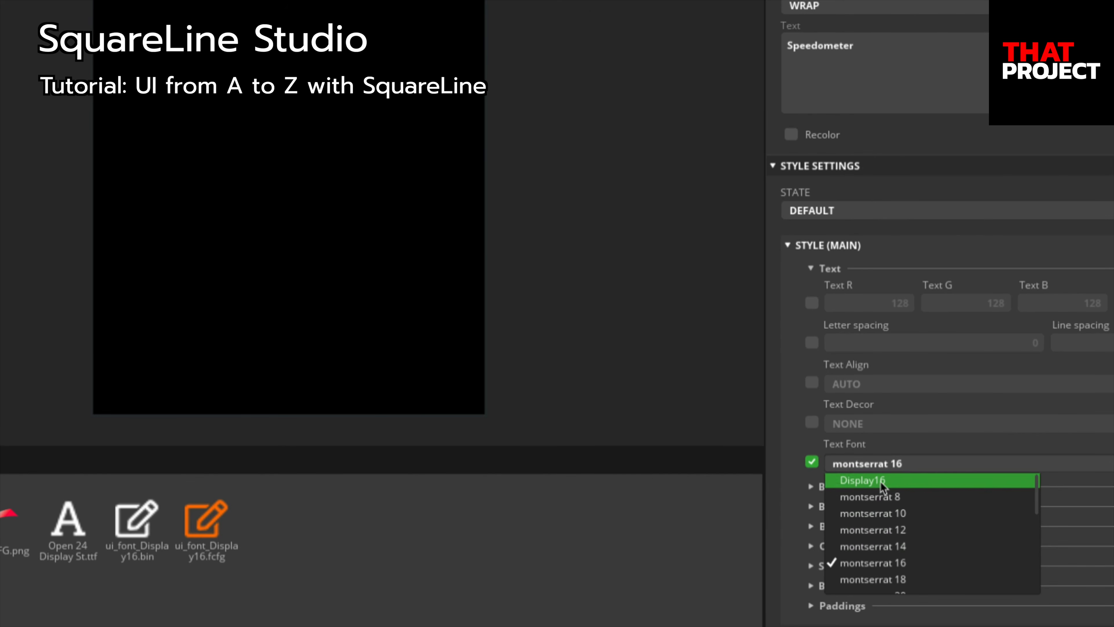
left_click(888, 481)
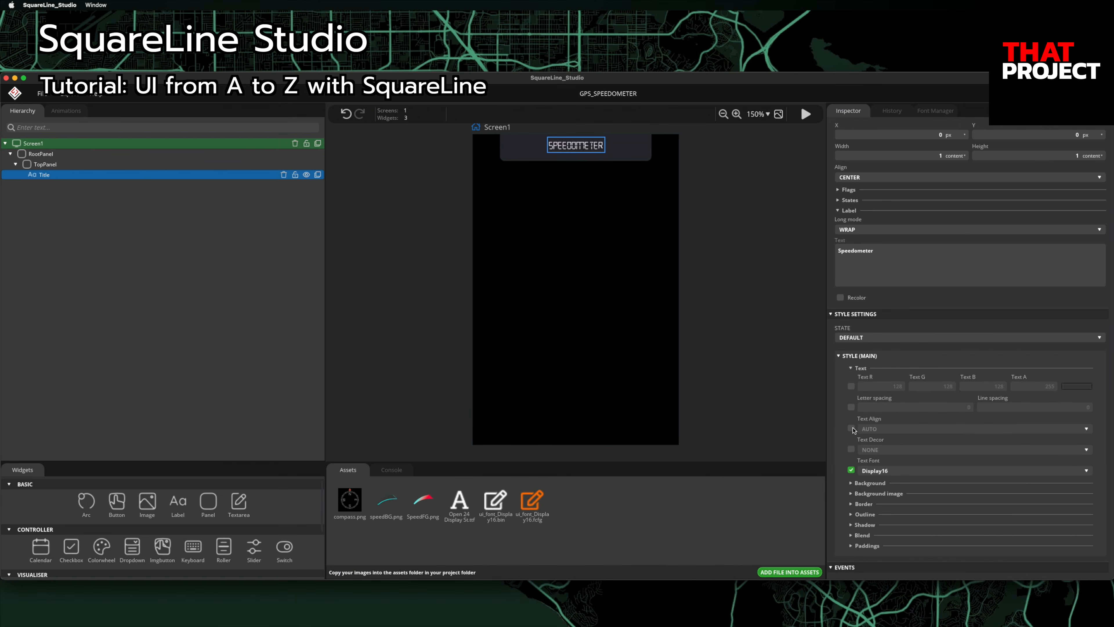
left_click(695, 289)
left_click(930, 112)
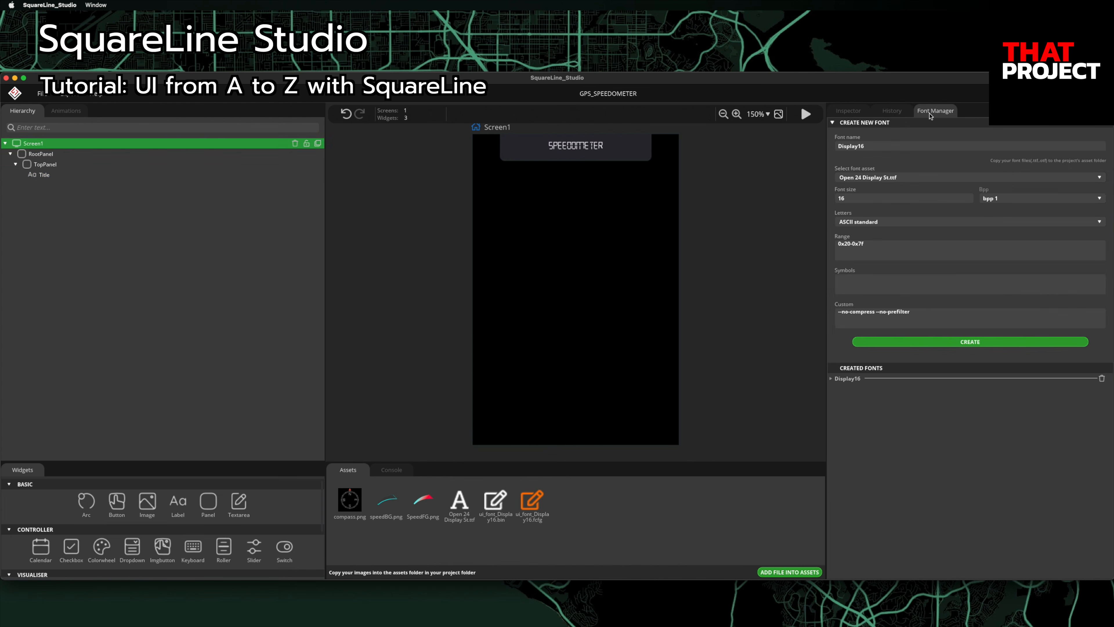
Step: Create a size-24 font named Display24 from the same font file
left_click(876, 149)
key("BackSpace")
key("BackSpace")
type("24")
left_click(855, 202)
type("24")
left_click(951, 343)
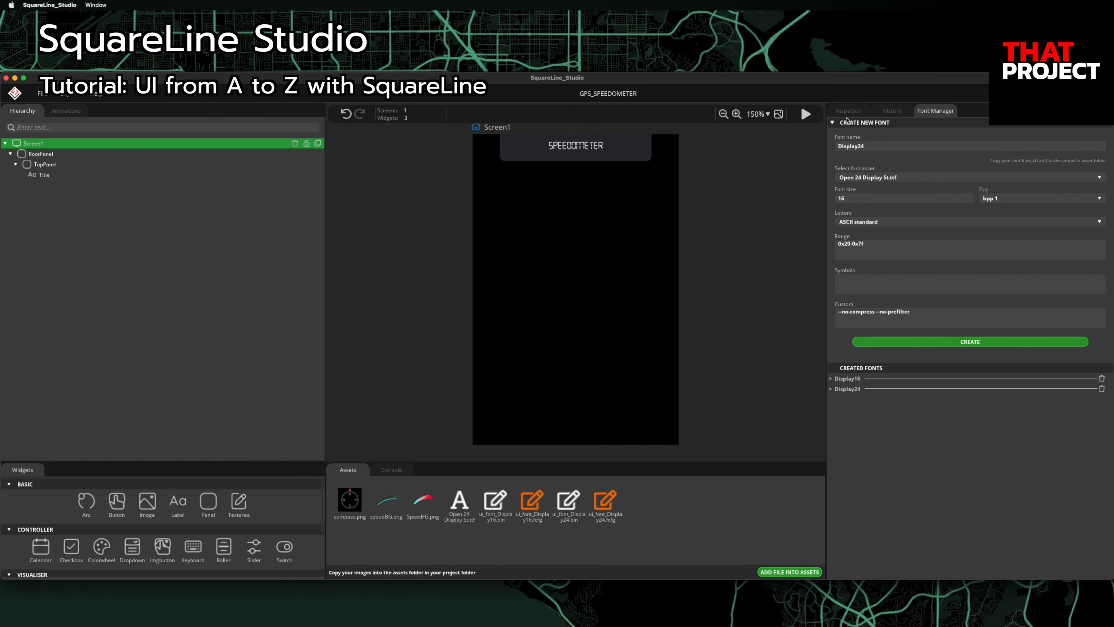
Step: Switch the Title label's font to Display24
left_click(56, 175)
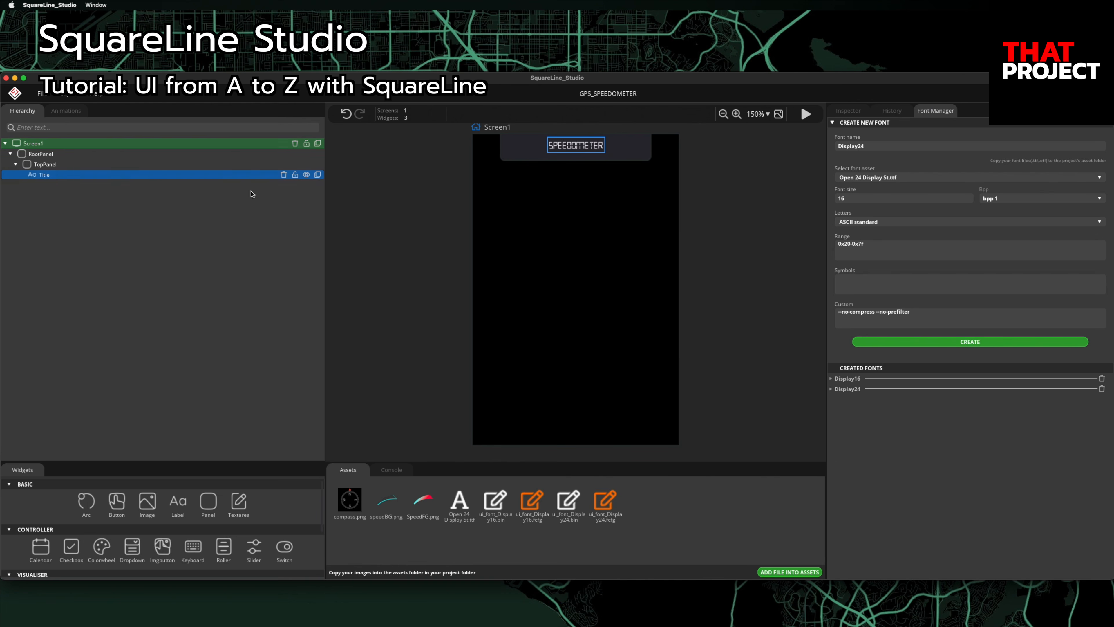
left_click(858, 115)
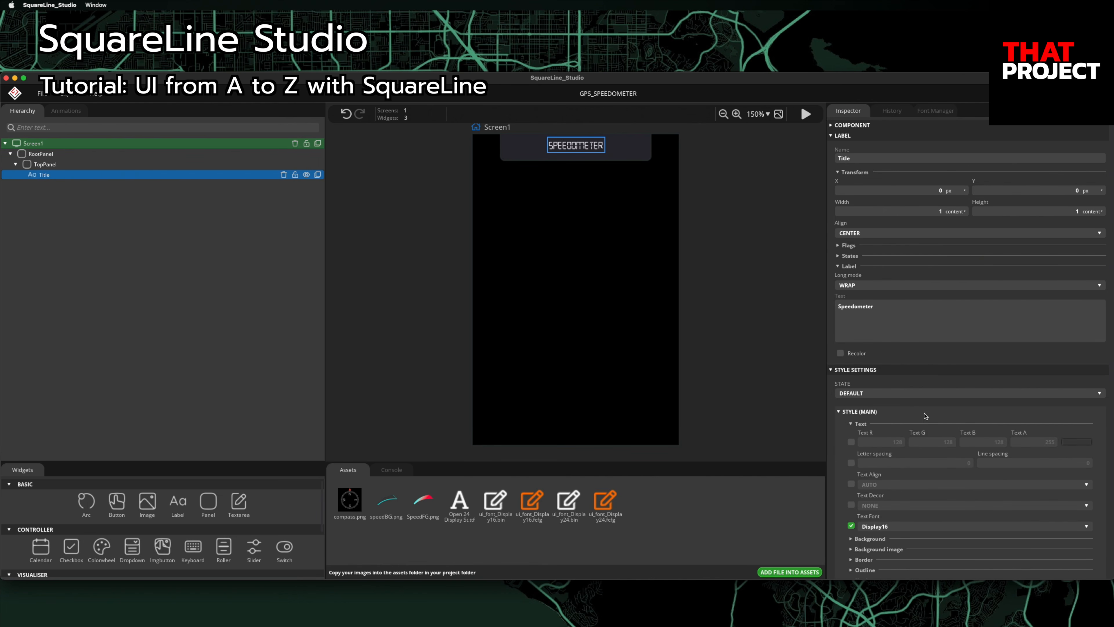
left_click(897, 526)
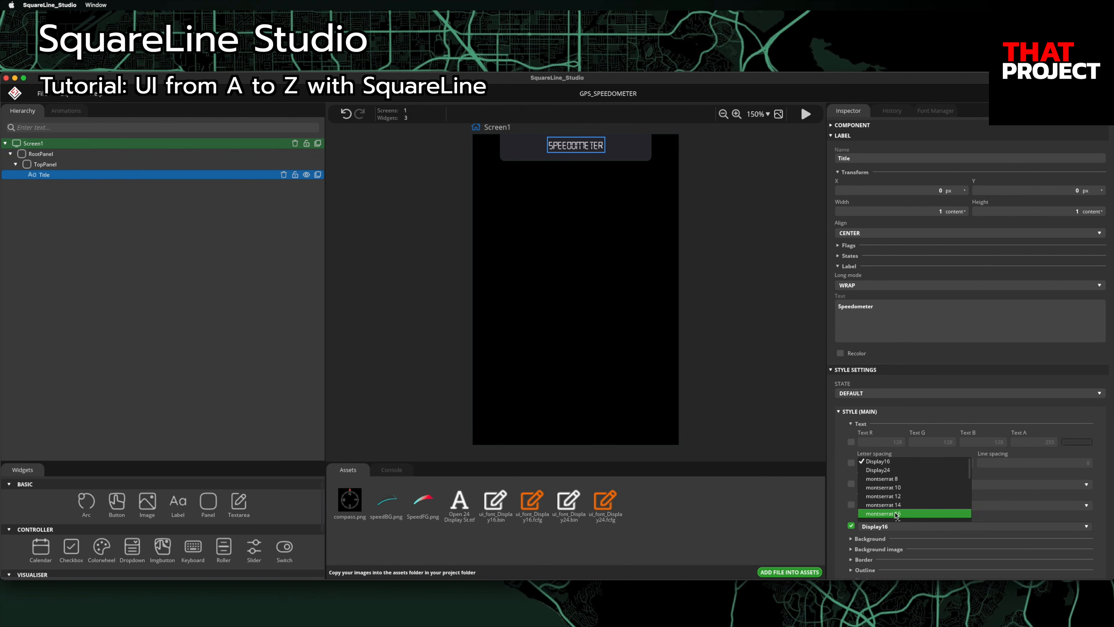
left_click(887, 471)
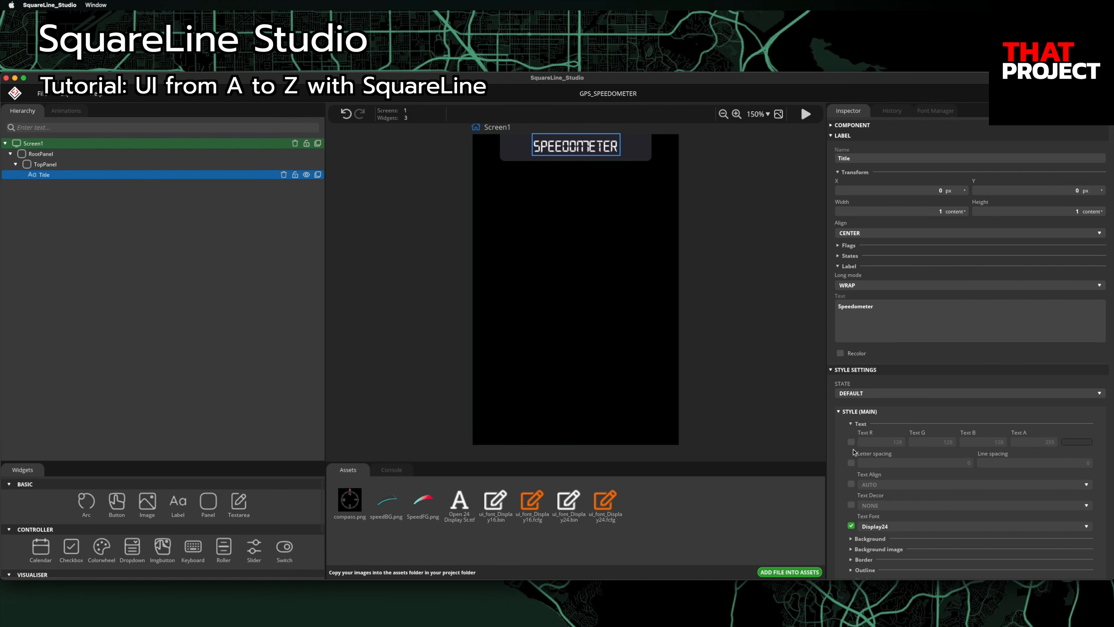
left_click(766, 378)
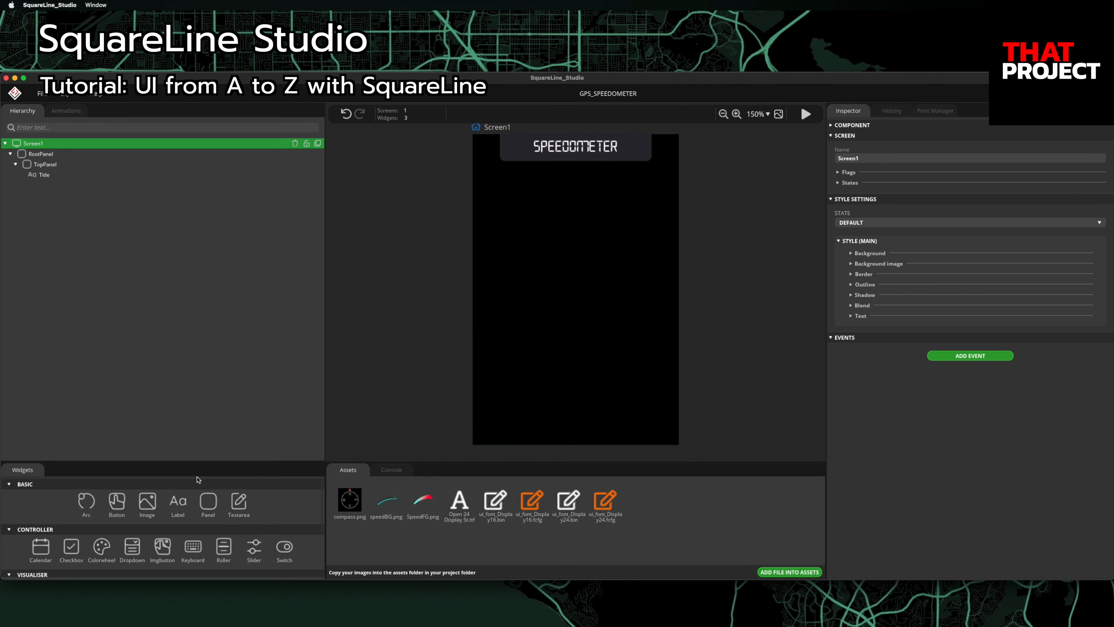
Step: Add a new panel and rename it SpeedPanel
left_click(205, 506)
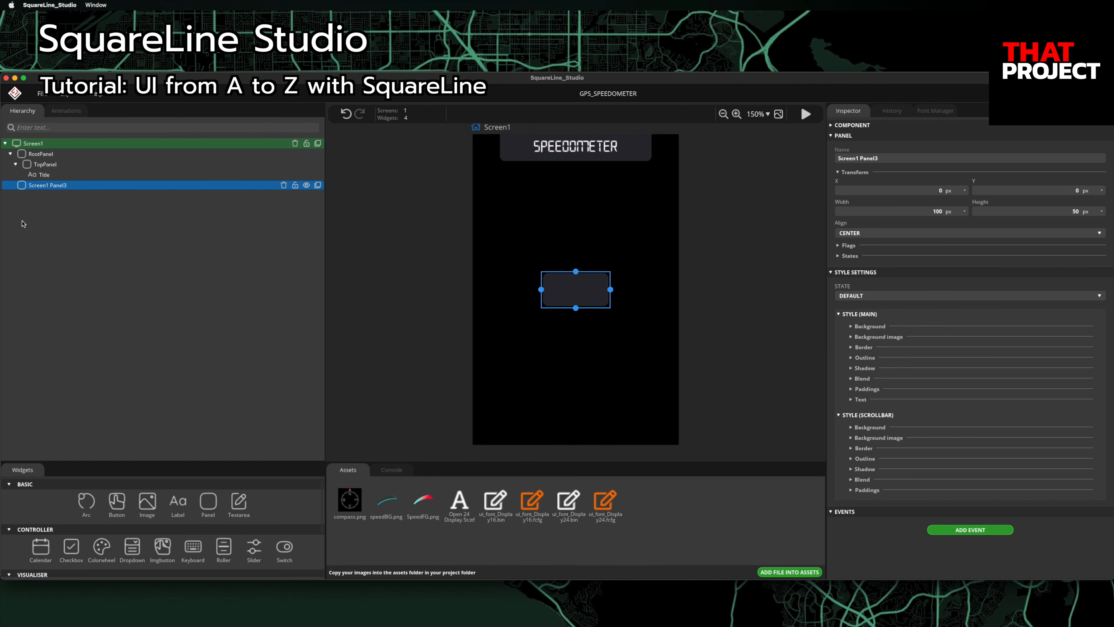
left_click(11, 154)
left_click(914, 158)
type("SpeedPanel")
key("Return")
Step: Size SpeedPanel to 100 % width and 140 px height, positioned at Y -100
left_click(949, 211)
left_click(938, 215)
type("100")
key("Return")
left_click(1077, 213)
type("140")
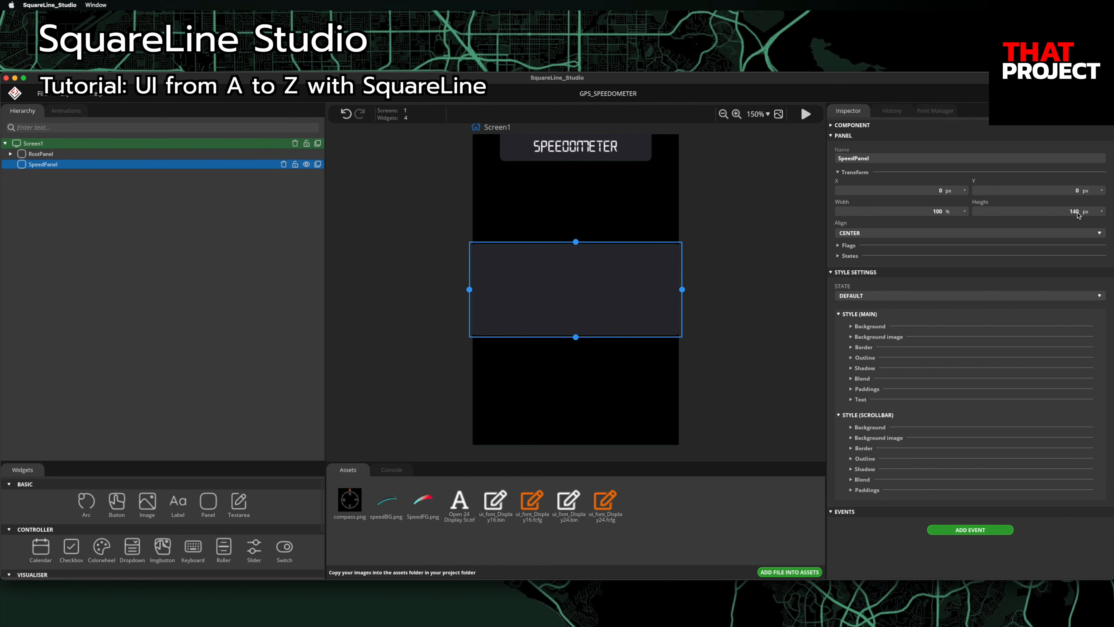
left_click(1077, 192)
type("-100")
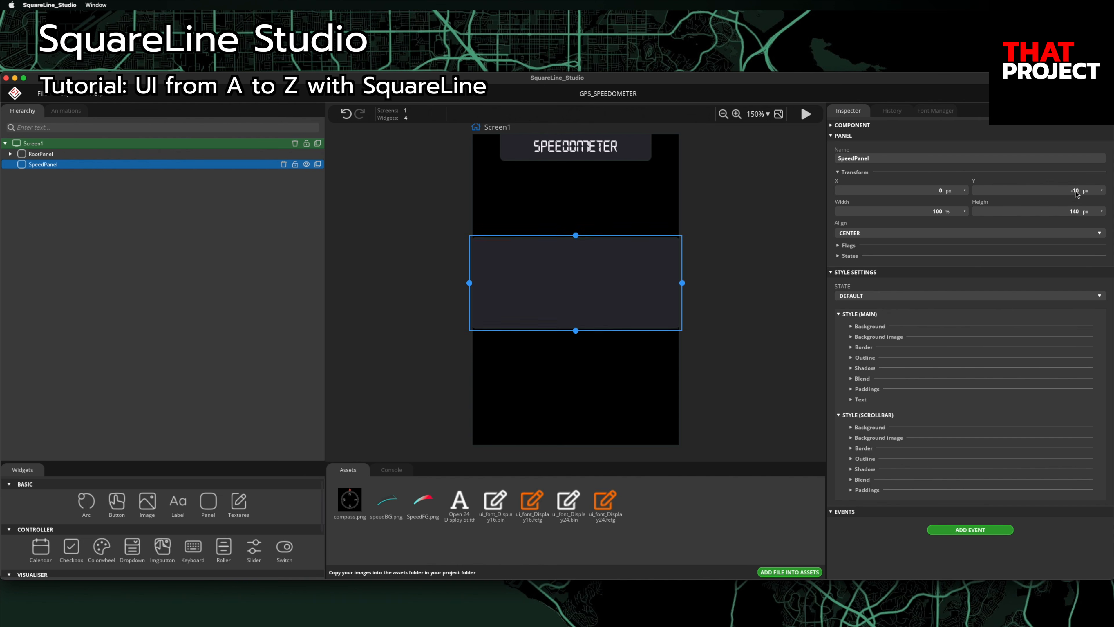
Step: Give SpeedPanel a solid black background with Bg R, G and B set to 0
left_click(852, 327)
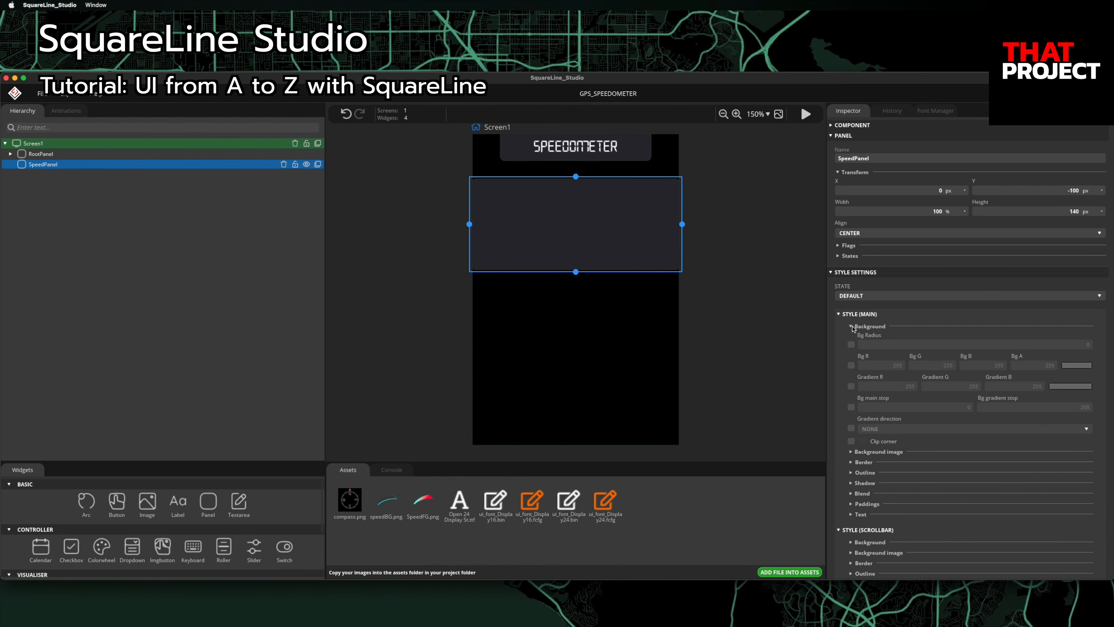
left_click(851, 344)
left_click(851, 365)
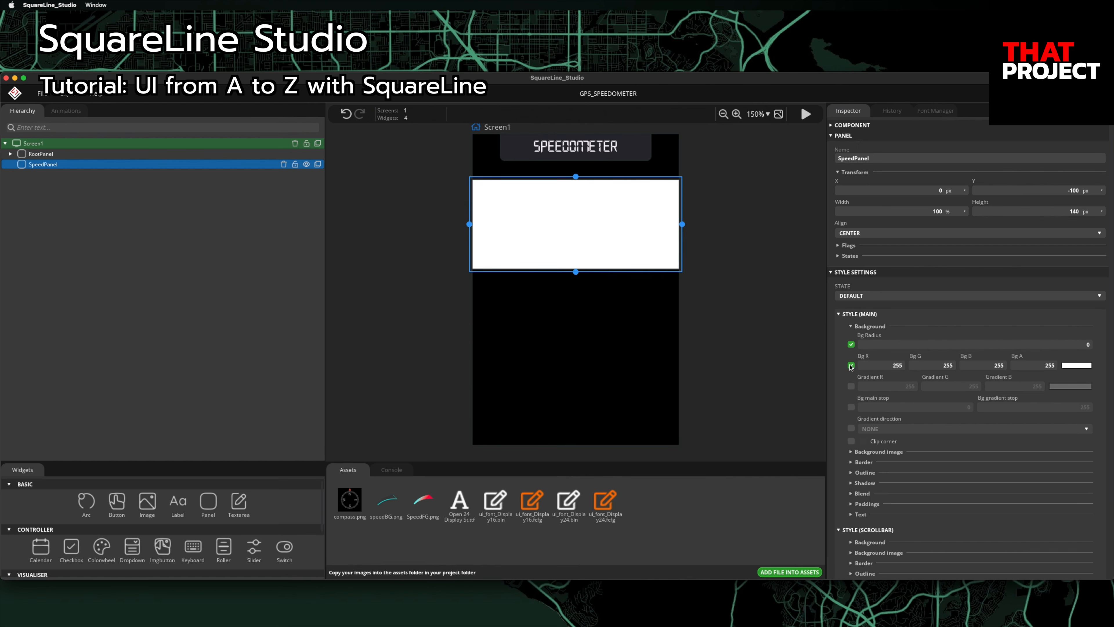
left_click(899, 367)
type("0")
left_click(950, 368)
type("0")
left_click(1000, 368)
type("0")
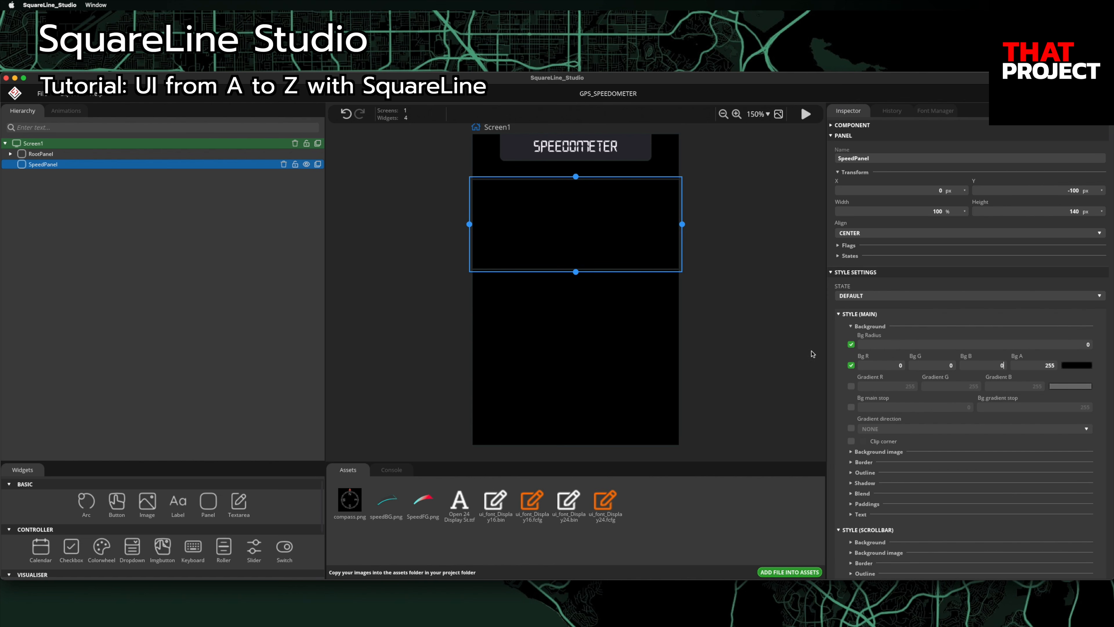
Step: Add an image inside SpeedPanel named SpeedBG, showing the speedBG.png asset
left_click(147, 501)
left_click_drag(44, 176, 42, 167)
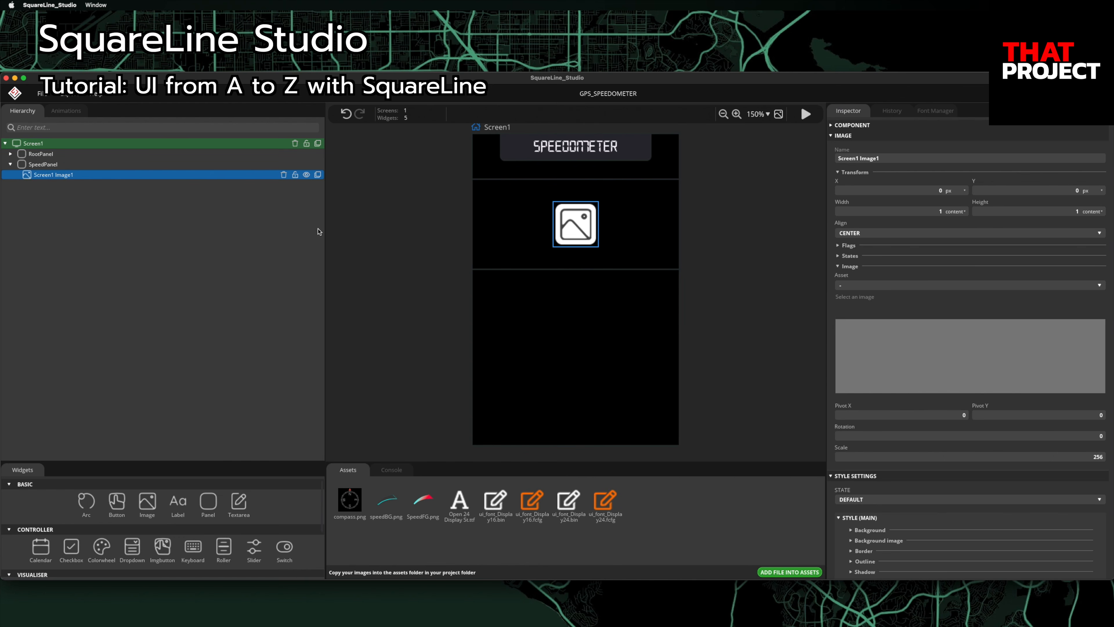
left_click(911, 159)
type("SpeedBG")
key("Return")
left_click(846, 286)
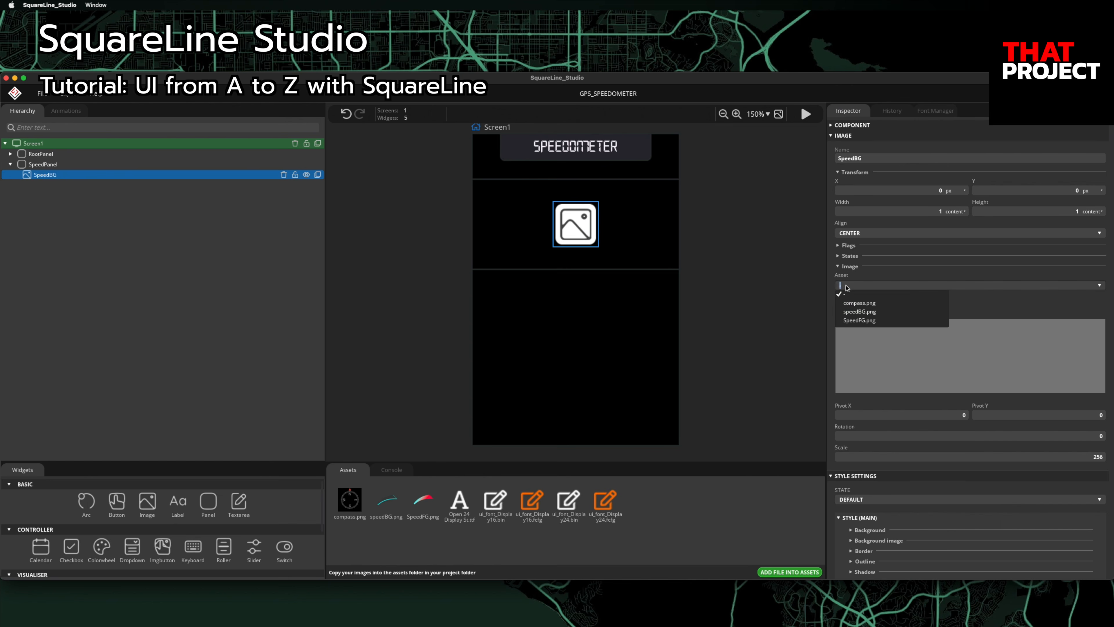
left_click(860, 312)
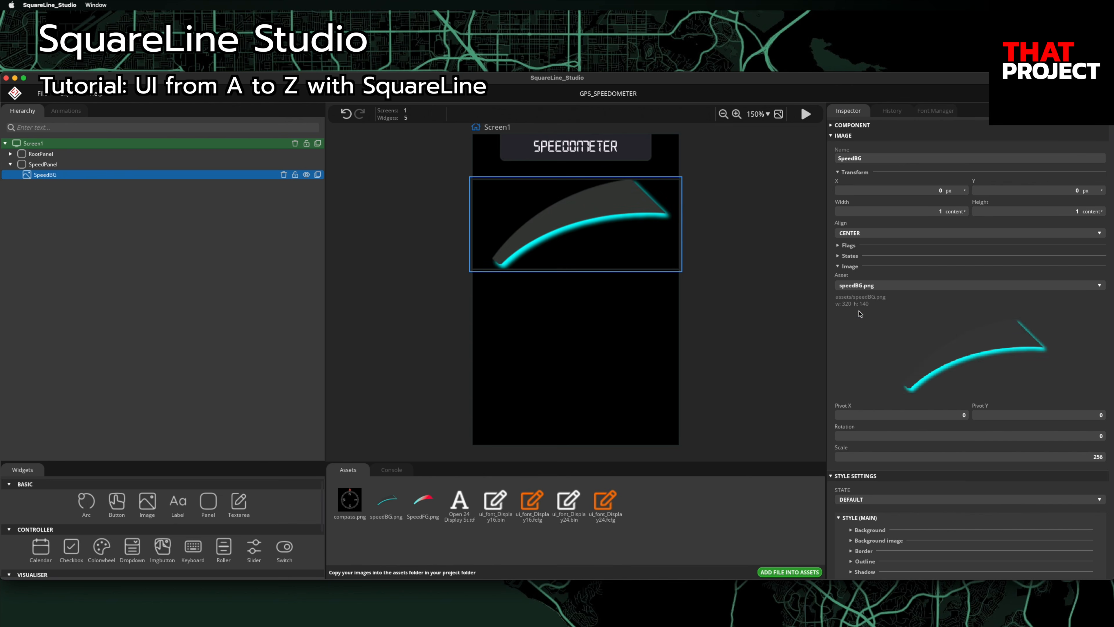
Step: Add a slider nested under SpeedBG and rename it SpeedSlider
left_click(254, 547)
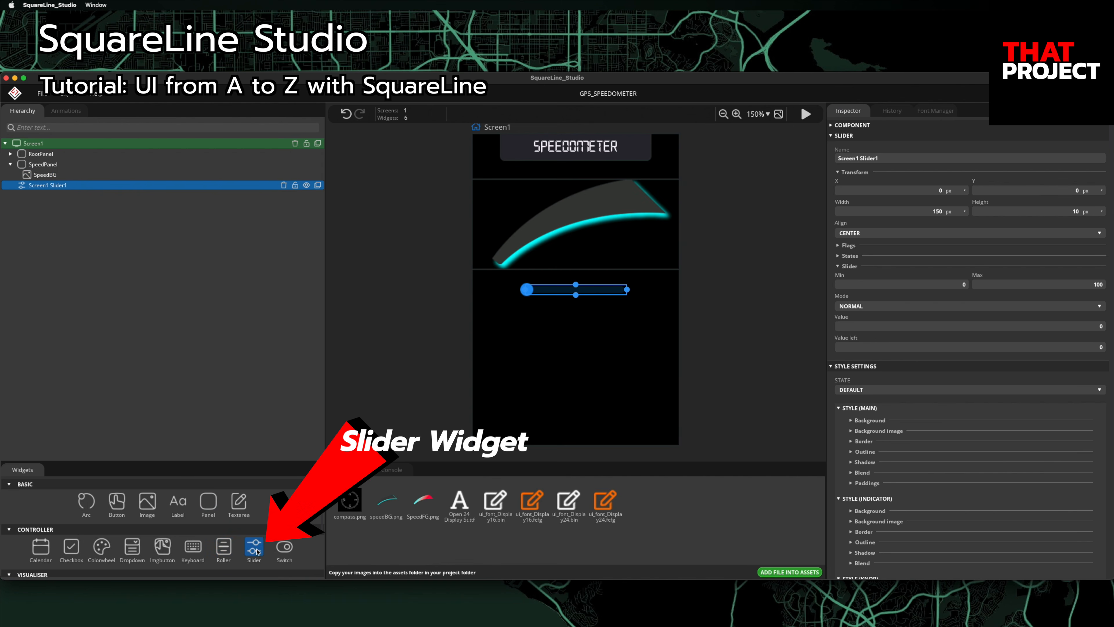
left_click_drag(38, 186, 47, 177)
left_click(906, 160)
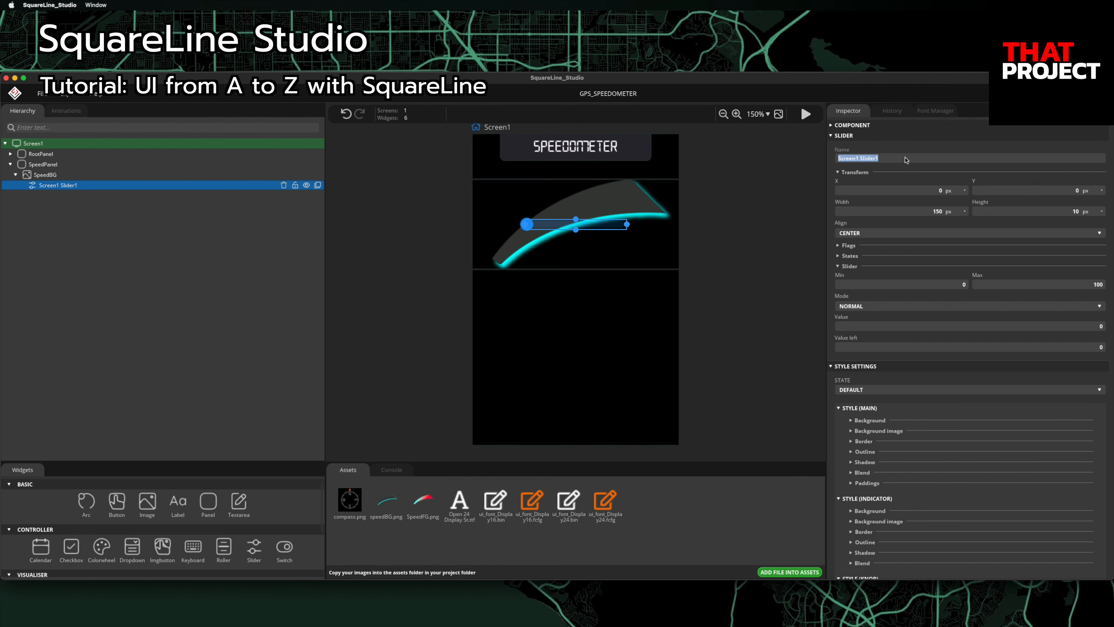
type("SpeedSlider")
key("Return")
Step: Set SpeedSlider's width to 100 %
left_click(964, 211)
left_click(945, 230)
left_click(934, 213)
key("super+a")
type("100")
key("Tab")
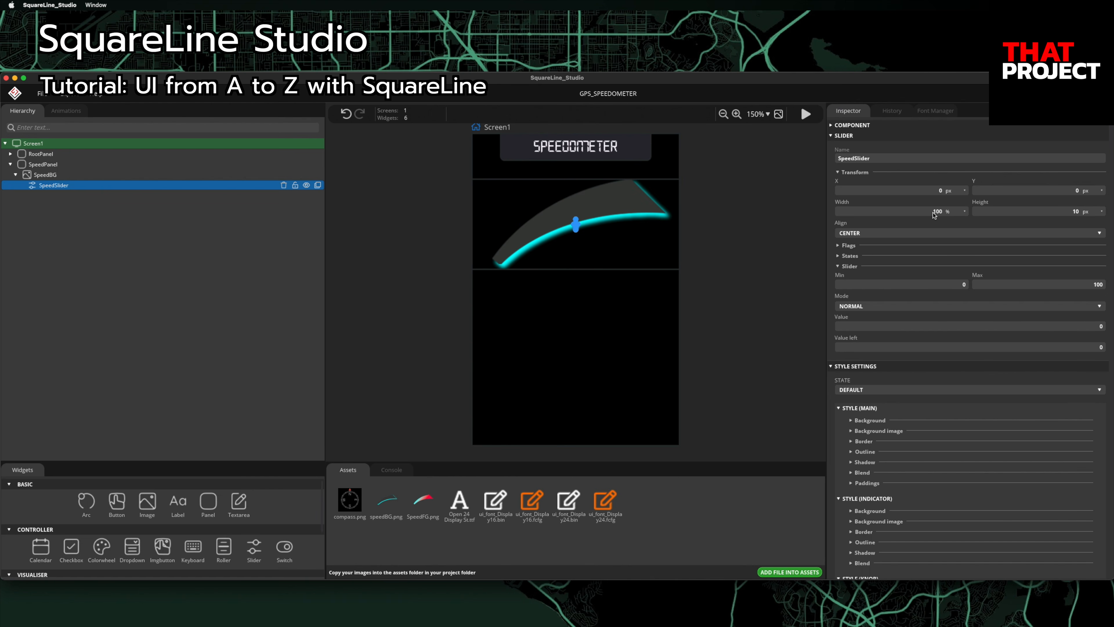
Step: Set the slider's maximum to 200 and its value to 120
left_click(1058, 286)
key("super+a")
type("200")
left_click(1098, 330)
key("super+a")
type("120")
scroll(1098, 330, "down", 3)
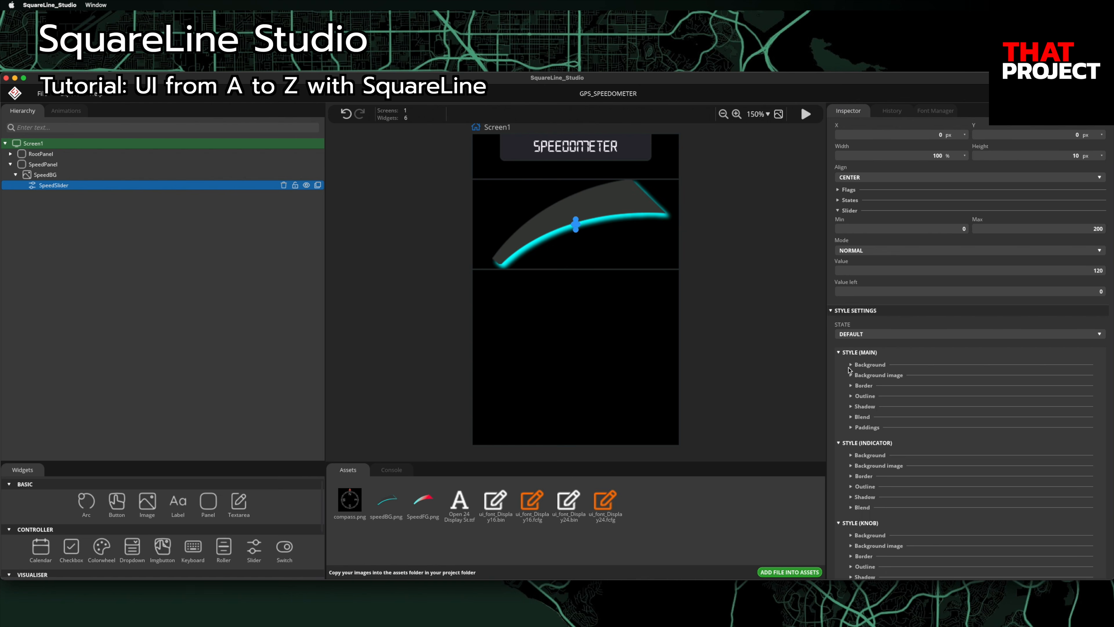
left_click(851, 364)
Step: Make the slider's main background fully transparent with Bg A 0
left_click(851, 383)
left_click(851, 404)
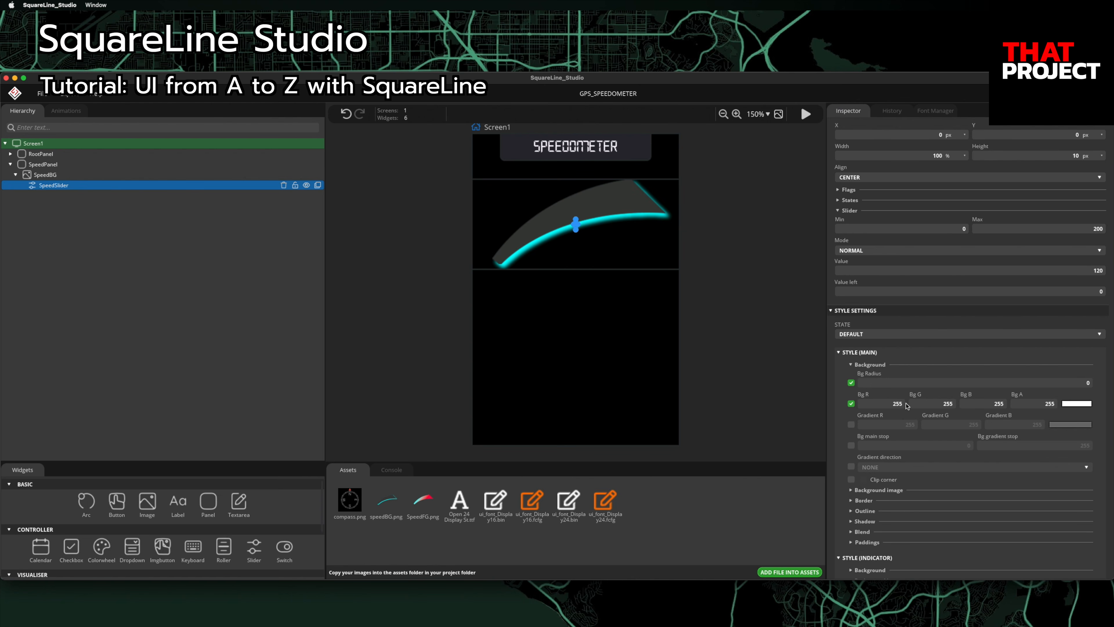
left_click(1035, 406)
type("0")
Step: Make the indicator background transparent and use SpeedFG.png as its image
scroll(892, 422, "down", 3)
left_click(853, 513)
scroll(985, 499, "down", 10)
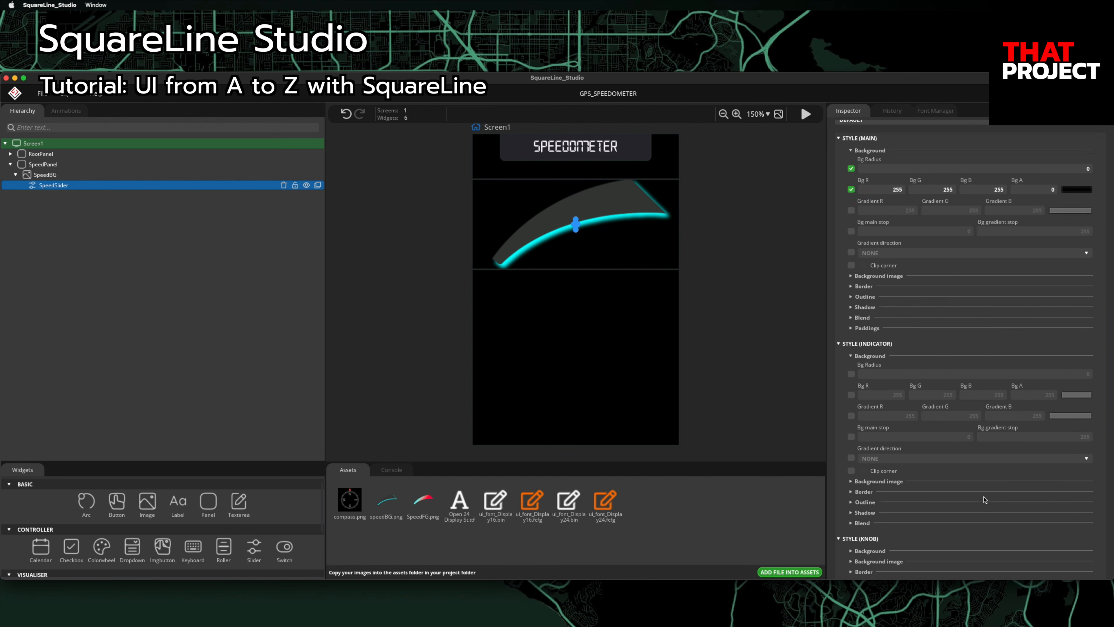
left_click(851, 331)
left_click(851, 352)
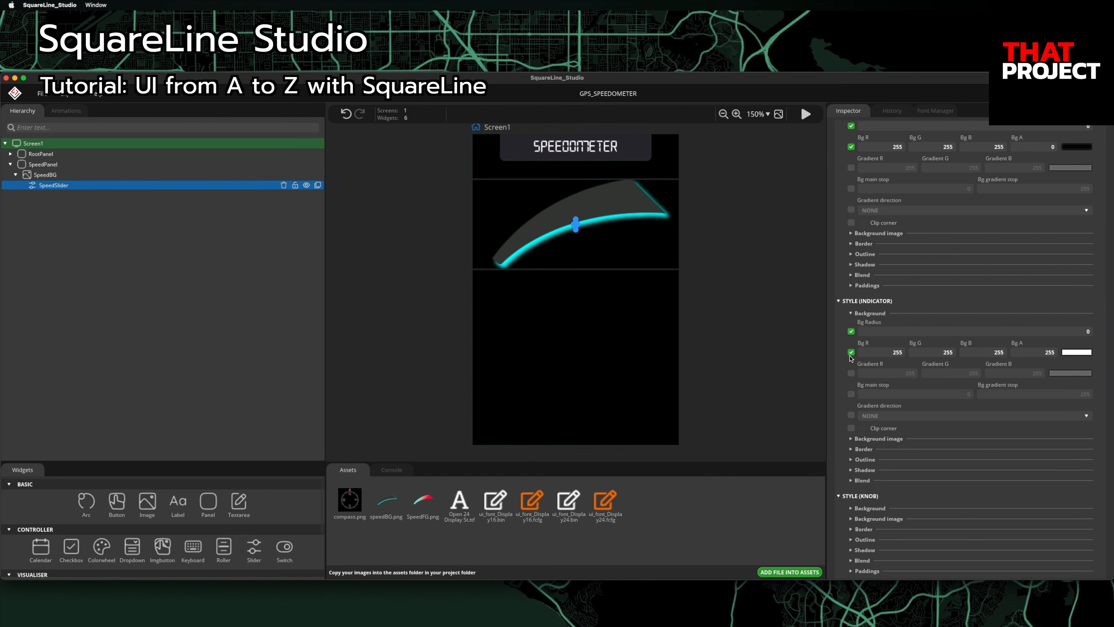
double_click(1049, 352)
type("0")
scroll(1008, 393, "down", 1)
left_click(852, 411)
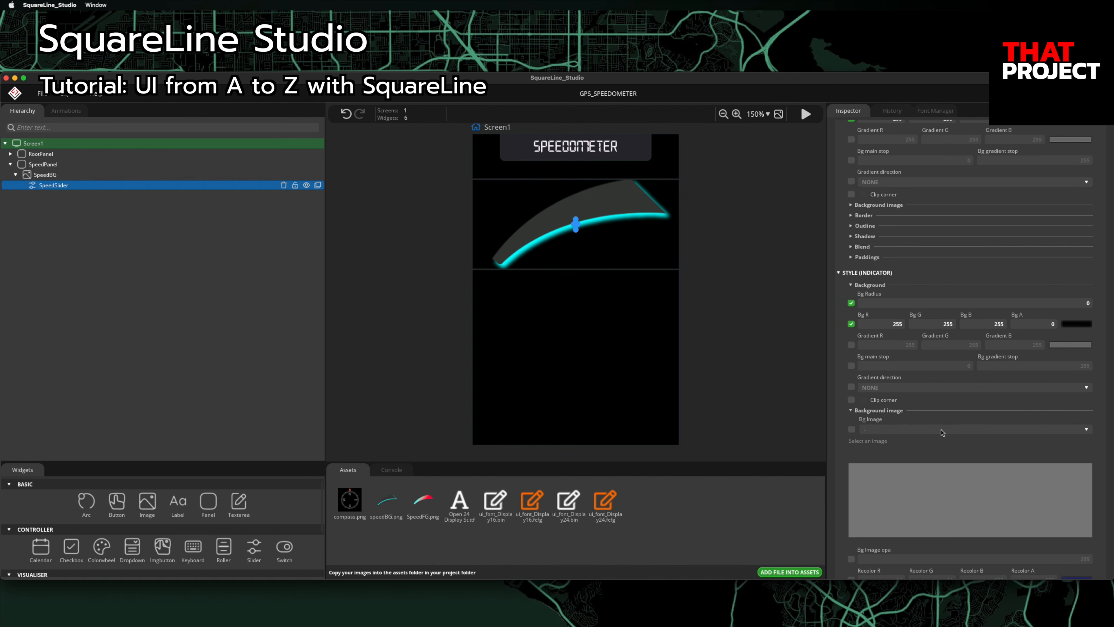
left_click(851, 429)
left_click(886, 430)
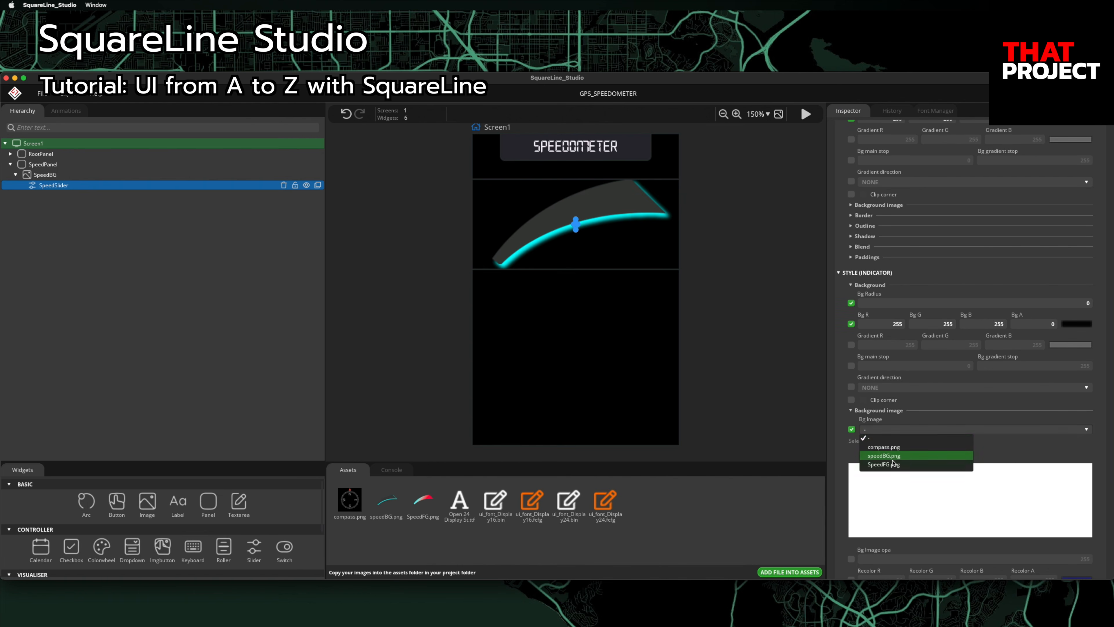
left_click(883, 464)
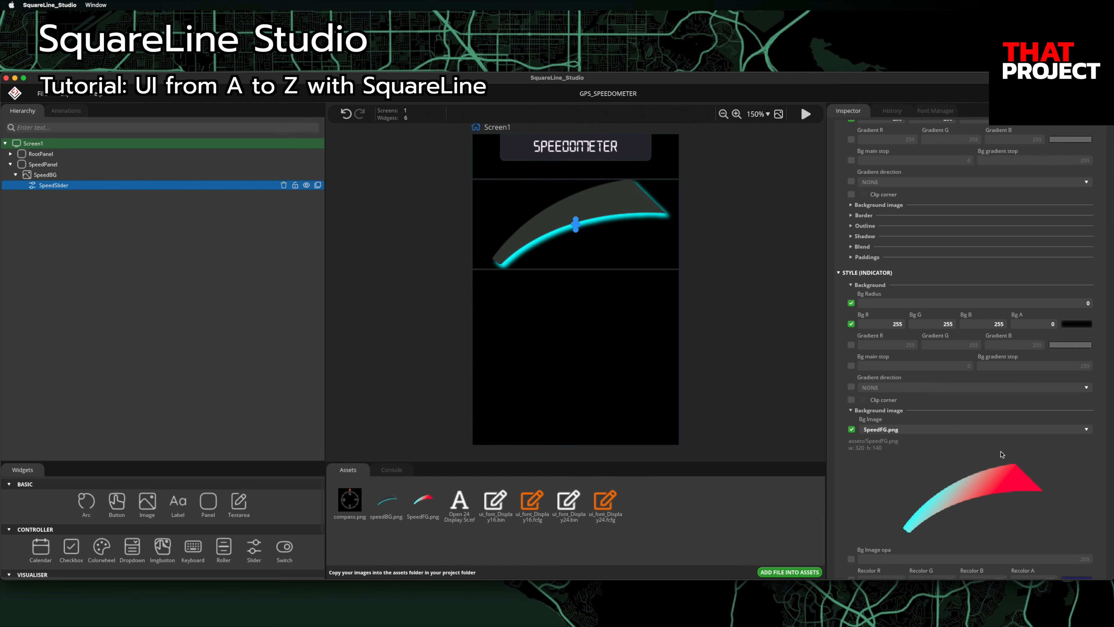
Step: Resize SpeedSlider to 320 px wide and 140 px tall
scroll(1009, 449, "up", 12)
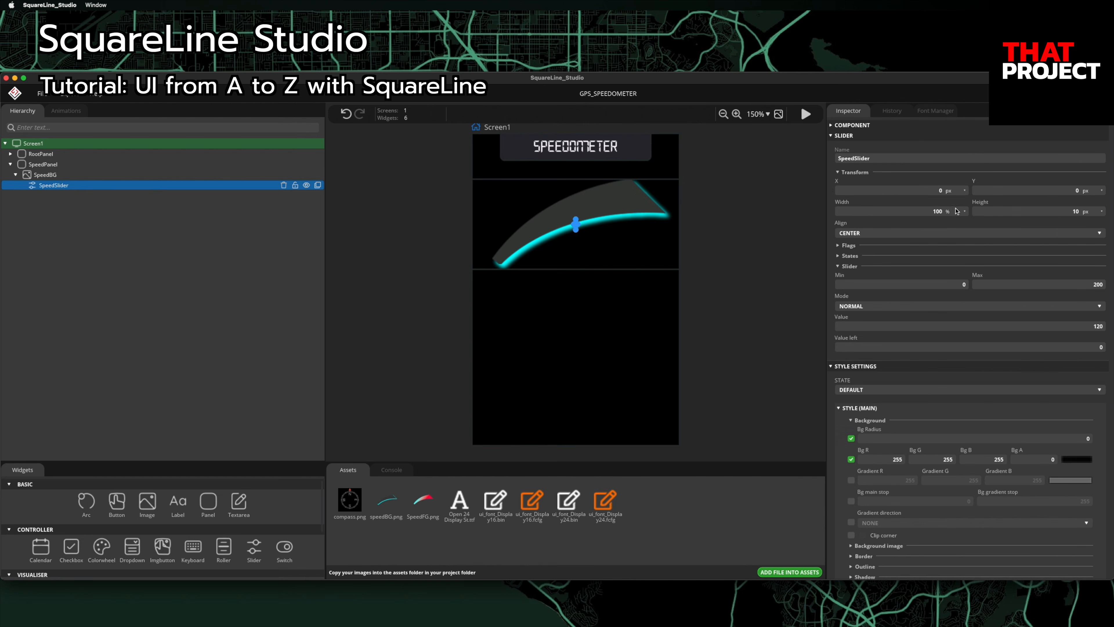
left_click(946, 212)
left_click(935, 220)
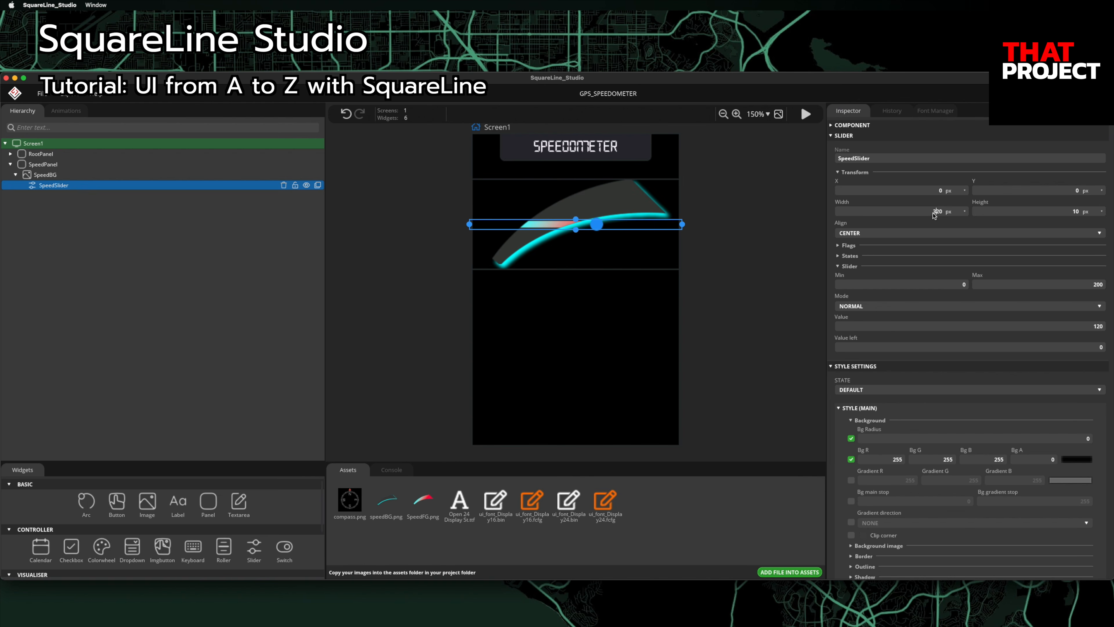
double_click(1071, 212)
type("140")
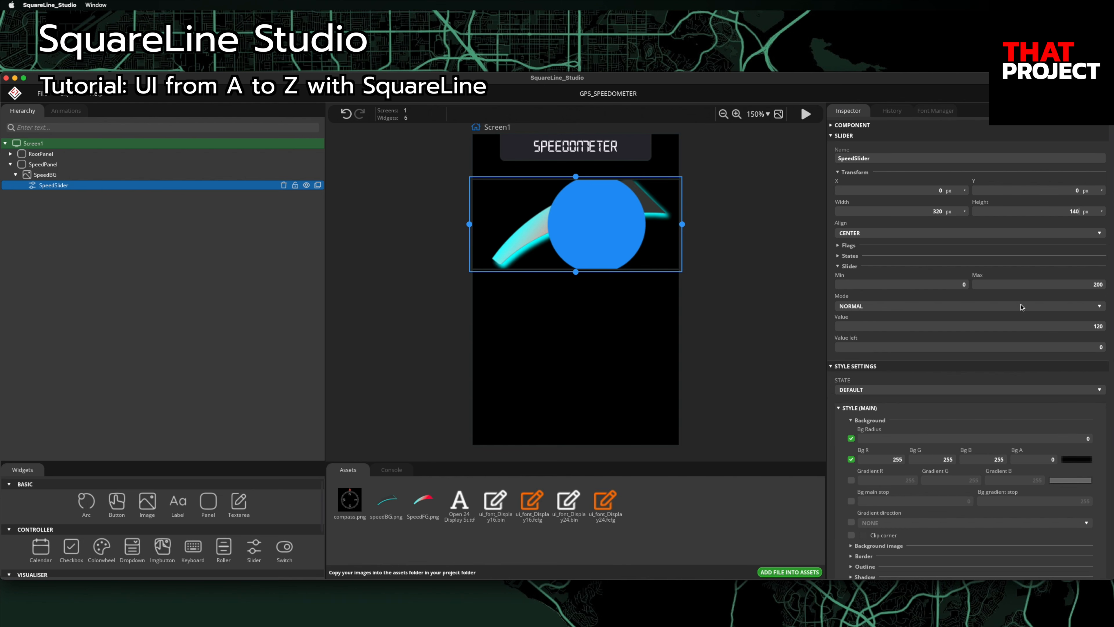
Step: Make the slider knob invisible with Knob Bg A 0
scroll(997, 436, "down", 12)
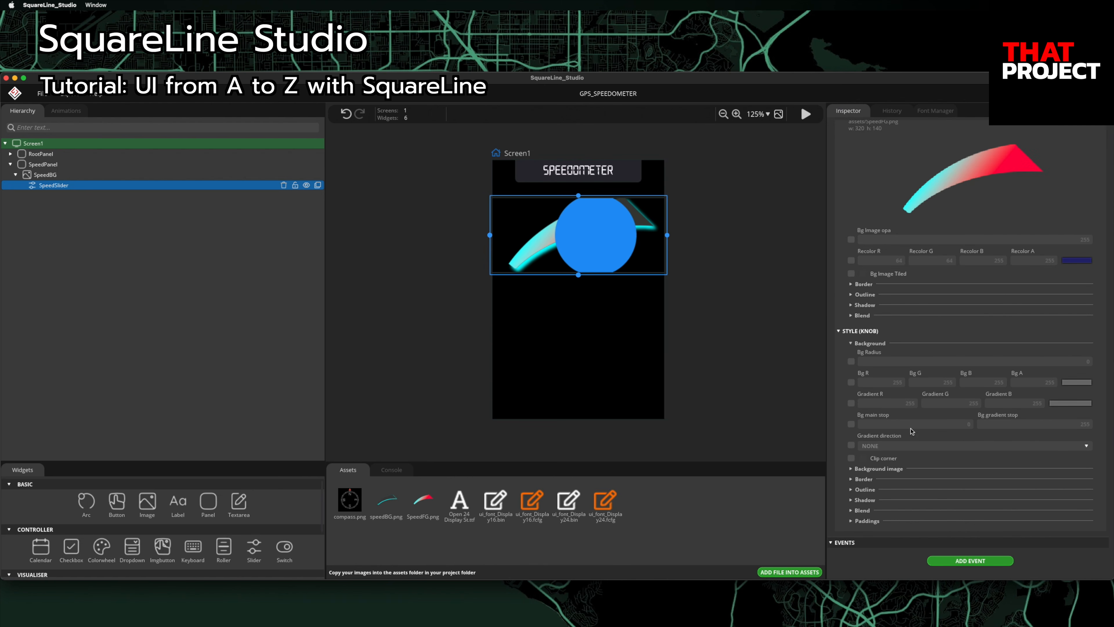
left_click(852, 361)
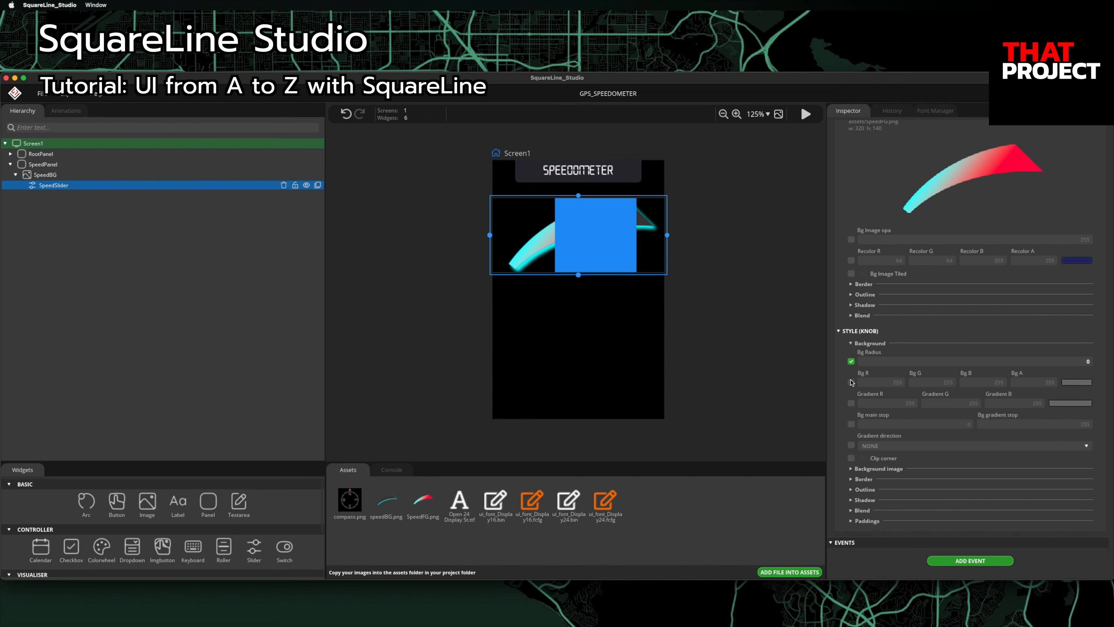
left_click(852, 382)
left_click(1051, 383)
type("0")
Step: Deselect the slider and start a live test of the screen
scroll(1000, 376, "up", 10)
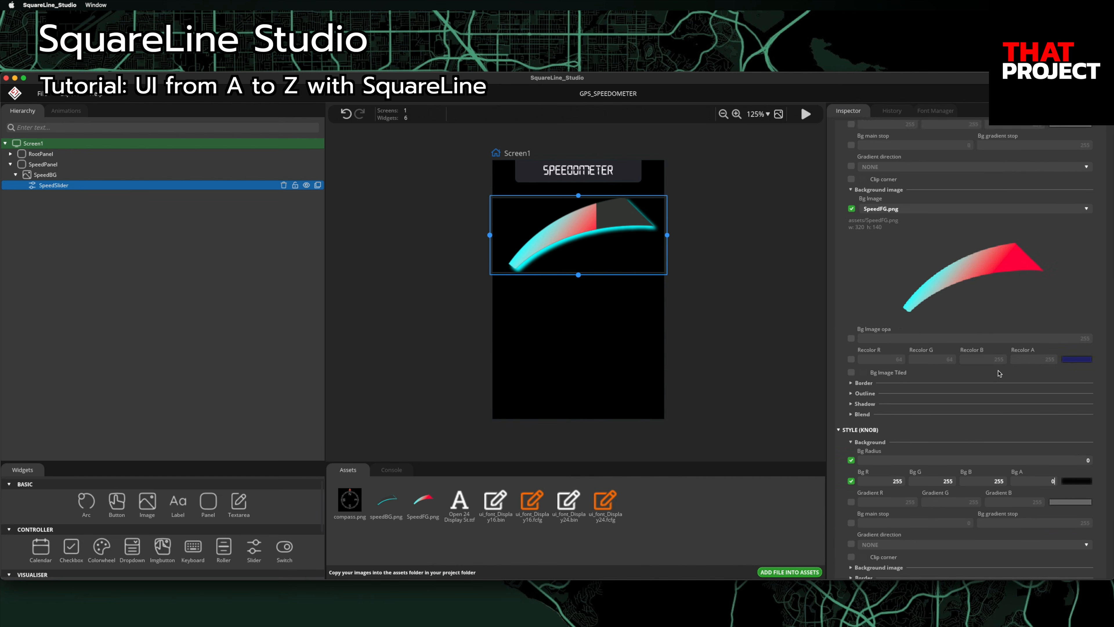
left_click(735, 330)
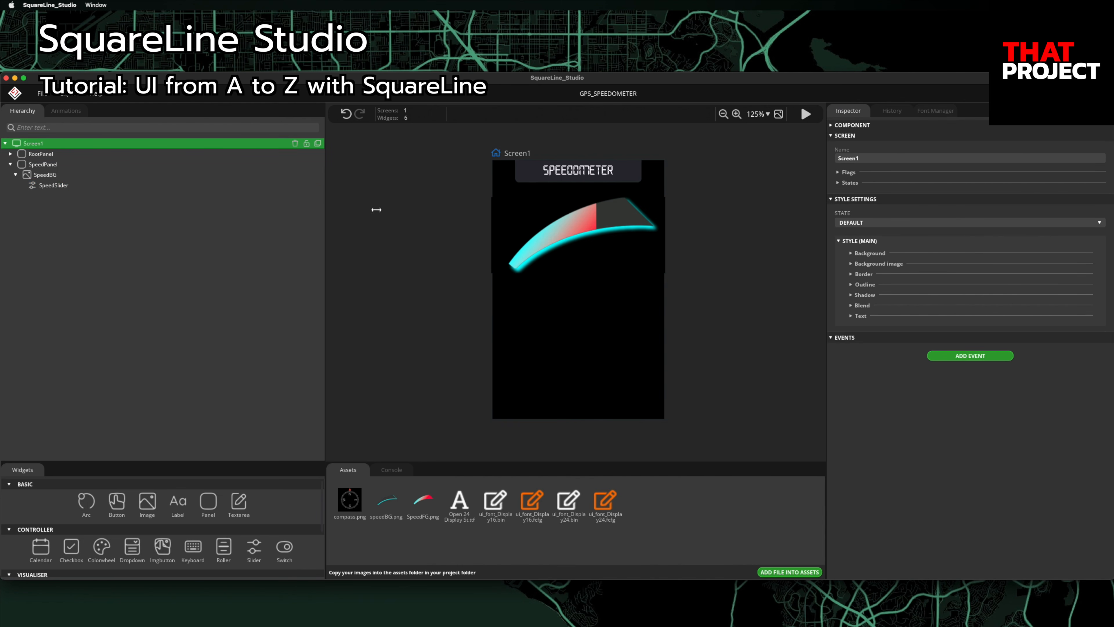
left_click(806, 114)
Step: Sweep the speed arc from empty to full in play mode, then collapse and select SpeedBG
left_click_drag(565, 240, 742, 261)
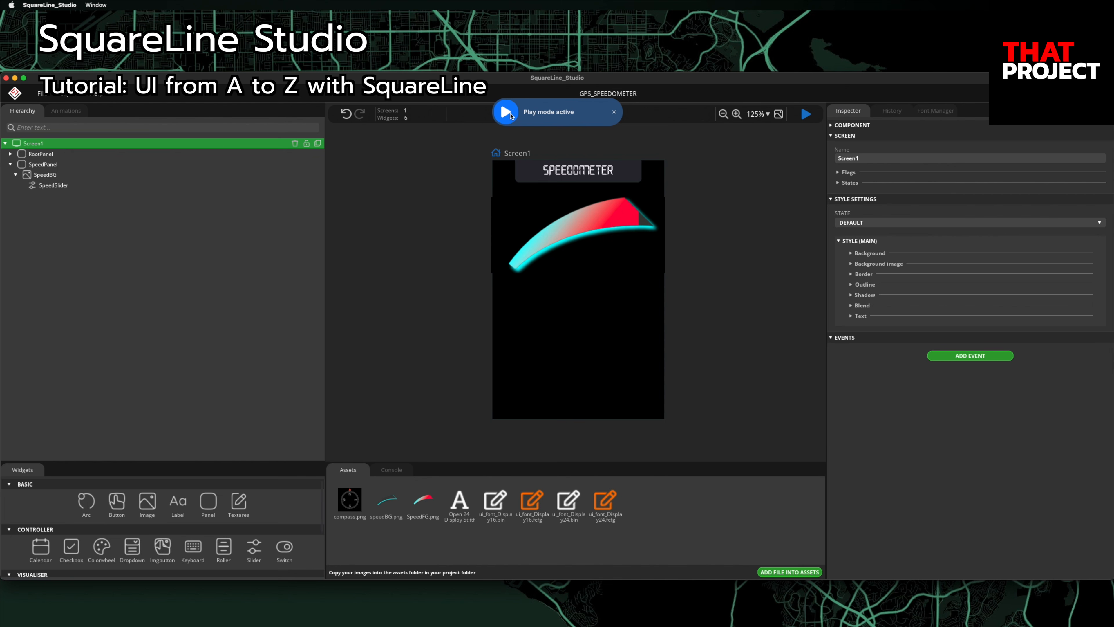
left_click(614, 113)
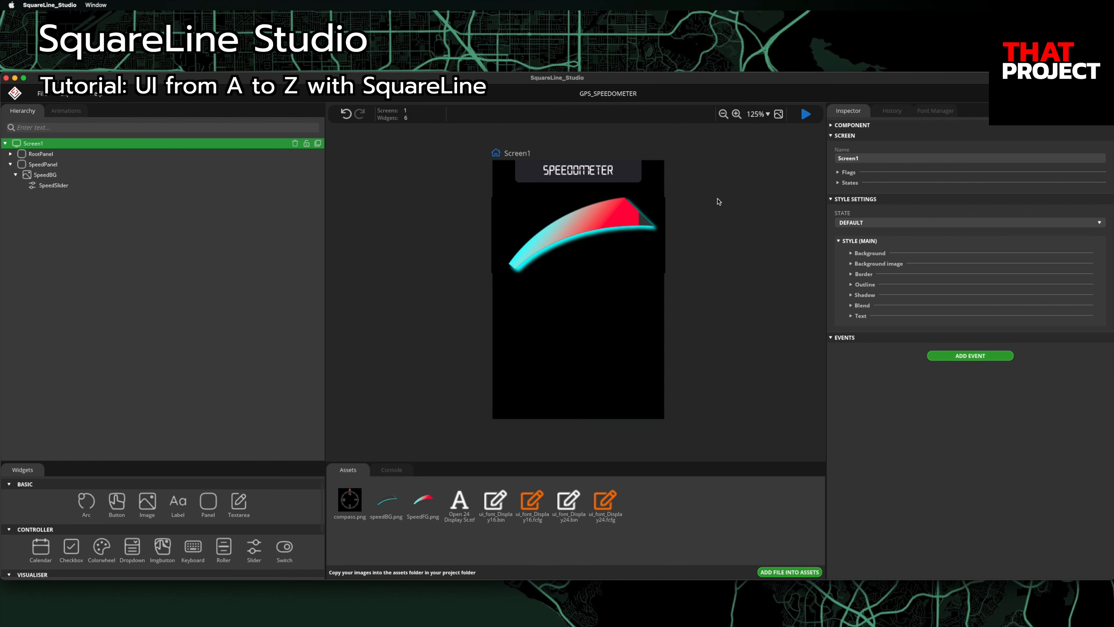
left_click(145, 176)
left_click(16, 175)
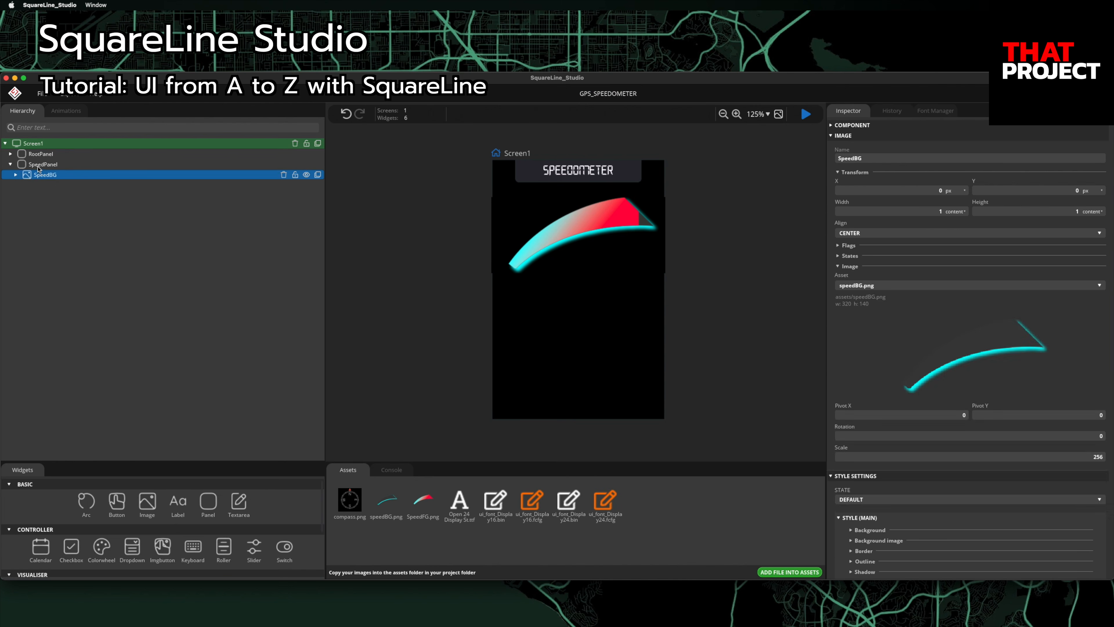
left_click(40, 165)
Step: Add a label named SpeedMinLabel reading 0, aligned bottom-left
left_click(176, 510)
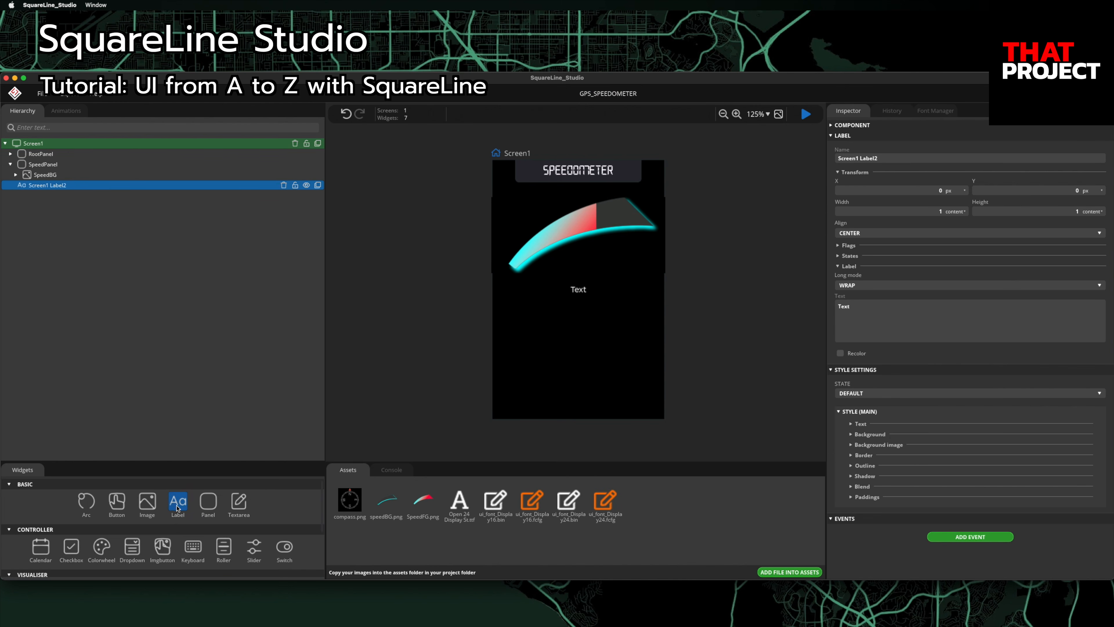
left_click(1001, 159)
type("SpeedMeinLabel")
key("Return")
left_click(882, 308)
type("0")
left_click(864, 237)
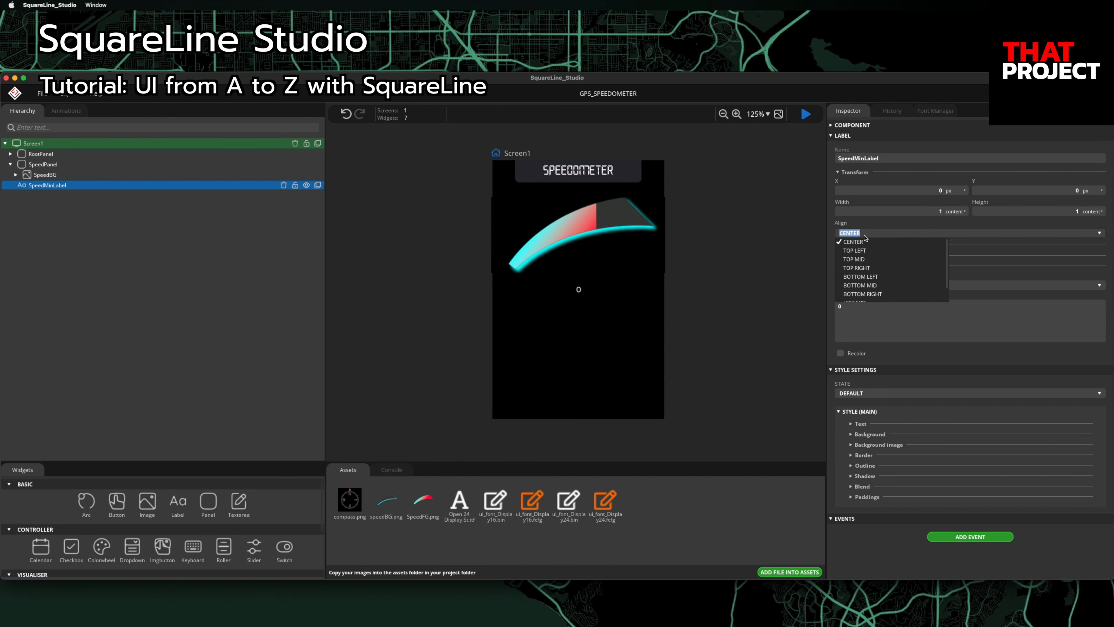
left_click(865, 277)
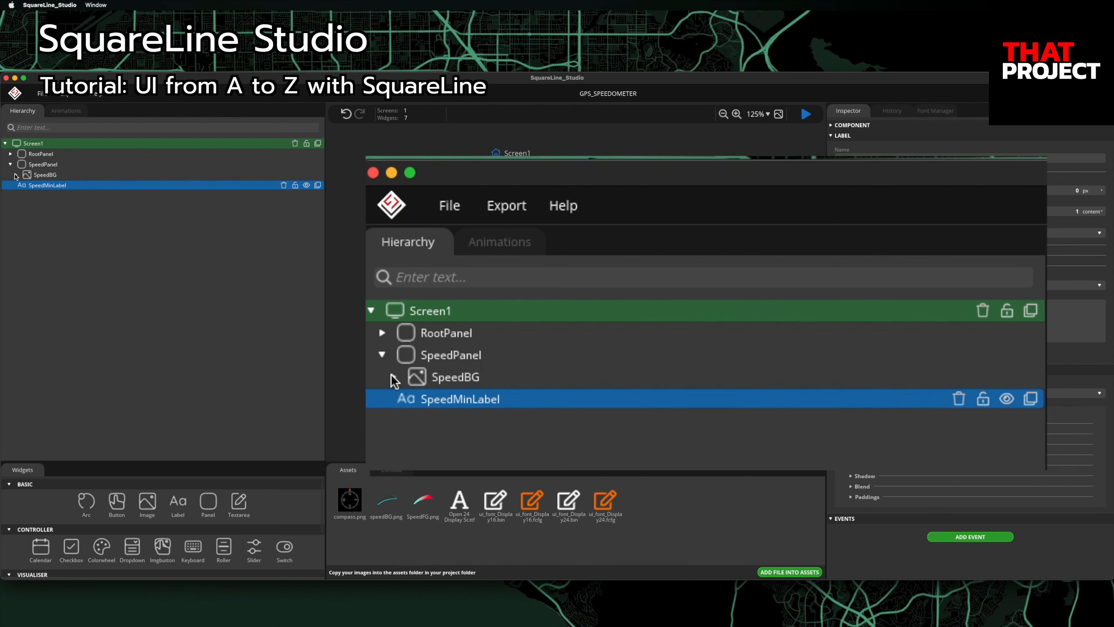
Step: Reorder SpeedMinLabel in the hierarchy so it sits below SpeedBG
left_click(16, 175)
left_click(16, 175)
left_click_drag(25, 184, 34, 175)
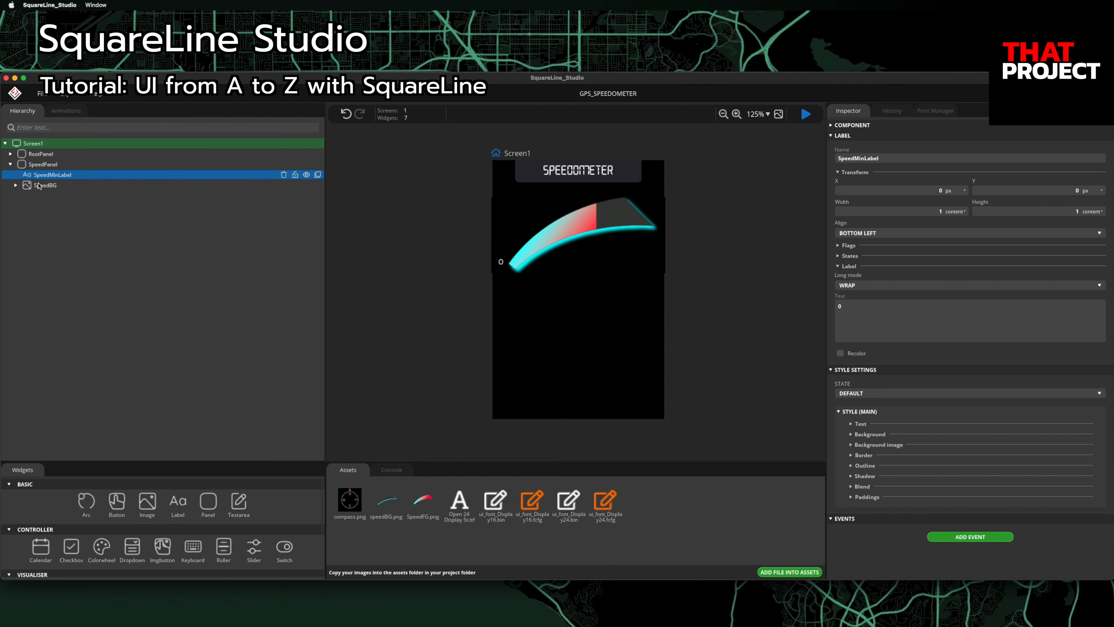
left_click_drag(38, 186, 39, 172)
left_click(40, 184)
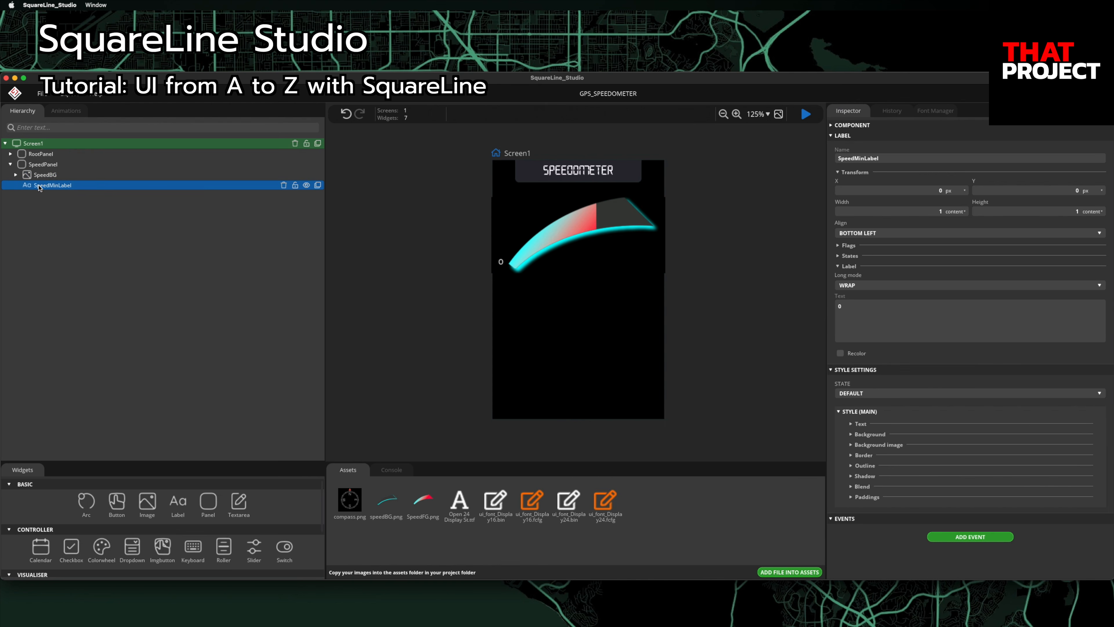
Step: Set SpeedMinLabel's Y offset to 10 and font to Display24, then duplicate it
left_click(1067, 193)
type("10")
left_click(853, 424)
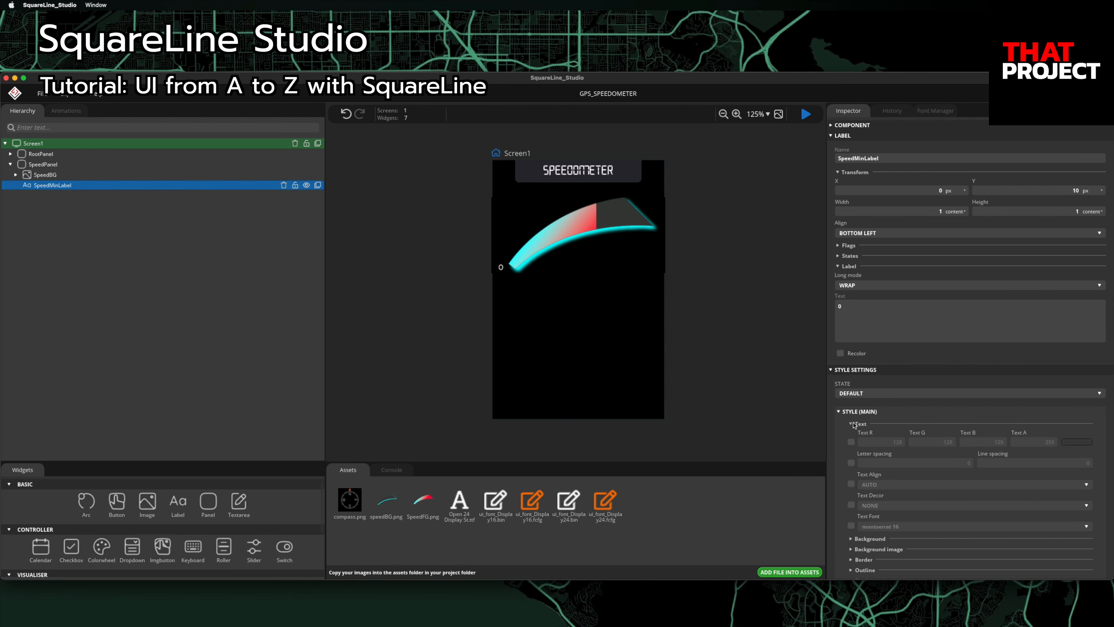
left_click(851, 526)
left_click(877, 526)
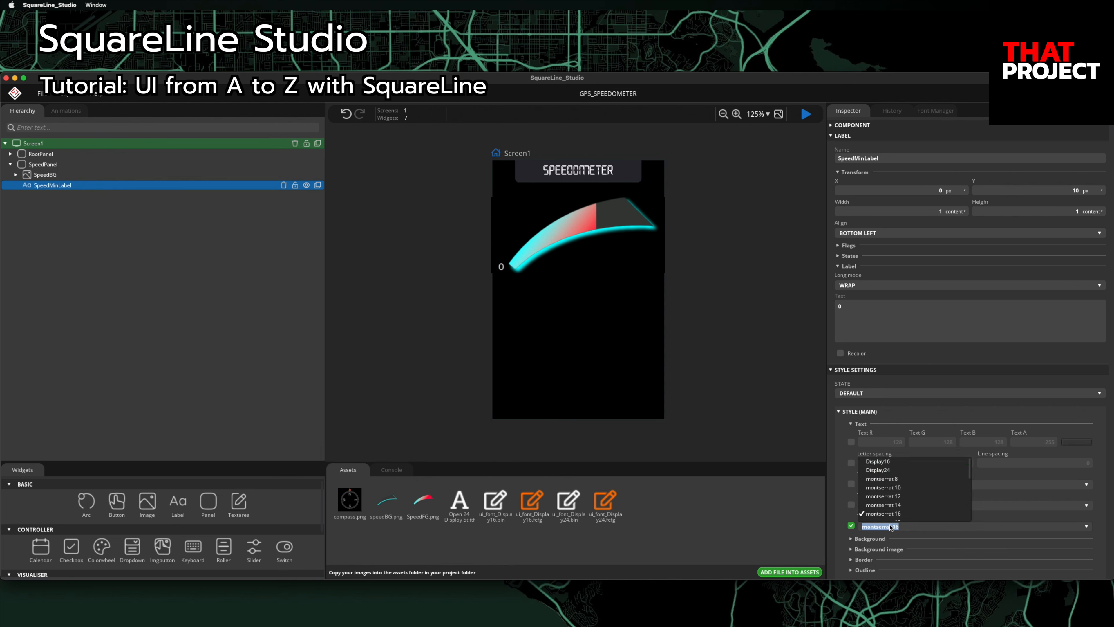
left_click(894, 466)
left_click(877, 526)
left_click(891, 473)
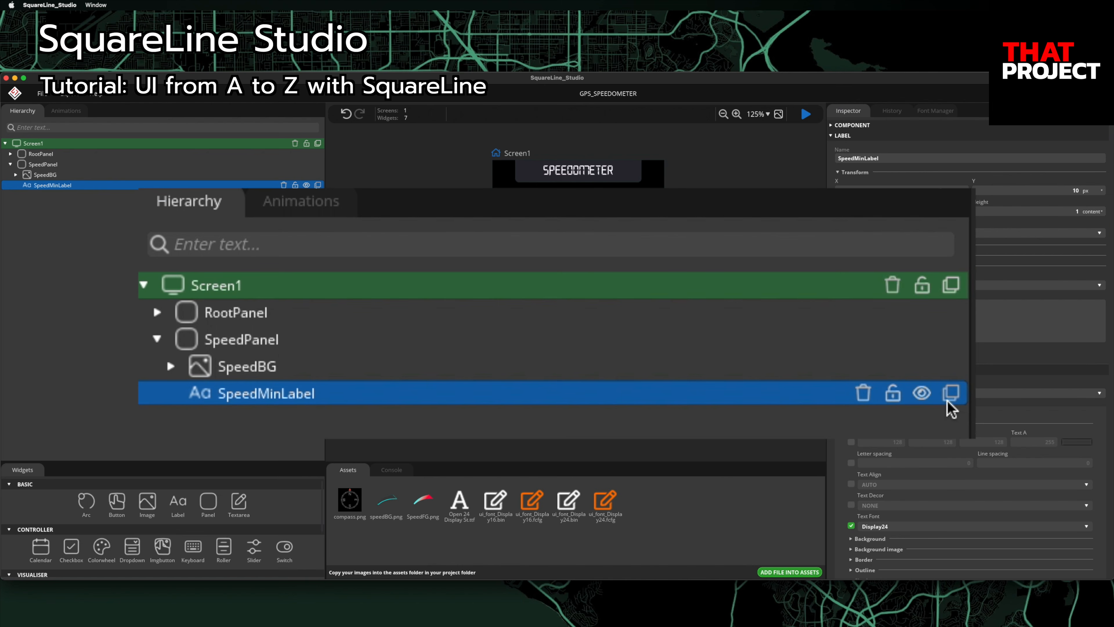
left_click(318, 185)
Step: Turn the copy into SpeedMaxLabel reading 200, aligned top-right at Y -20
double_click(882, 159)
left_click(884, 158)
key("BackSpace")
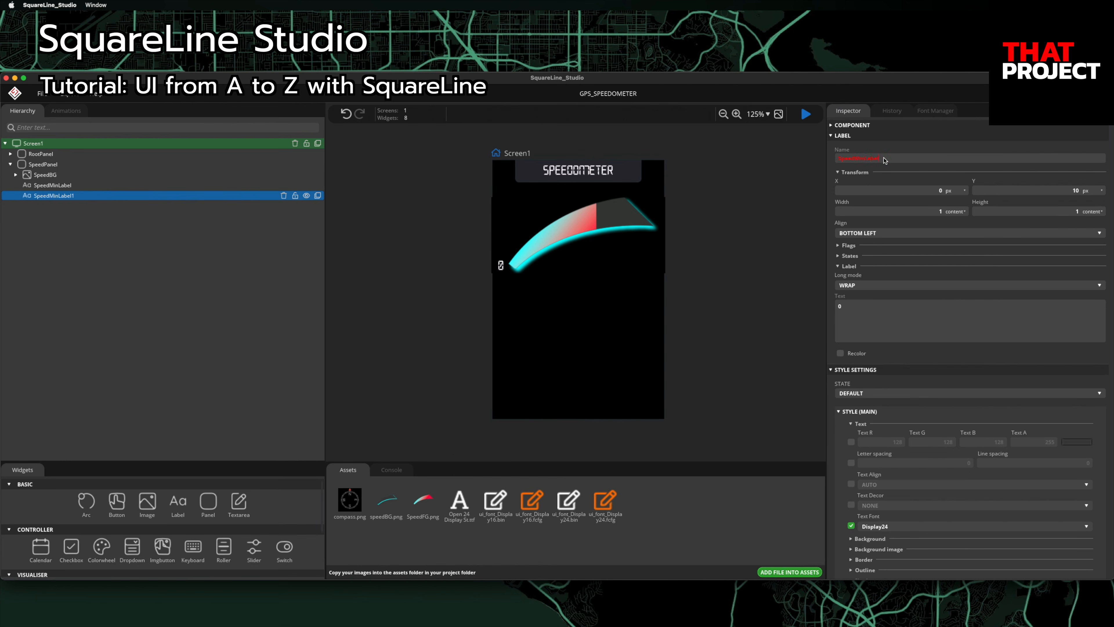
key("BackSpace")
key("BackSpace")
type("ax")
type("200")
left_click(908, 236)
left_click(900, 269)
double_click(1076, 192)
type("-20")
Step: Add a new panel named CompassPanel with 100 % width
left_click(10, 164)
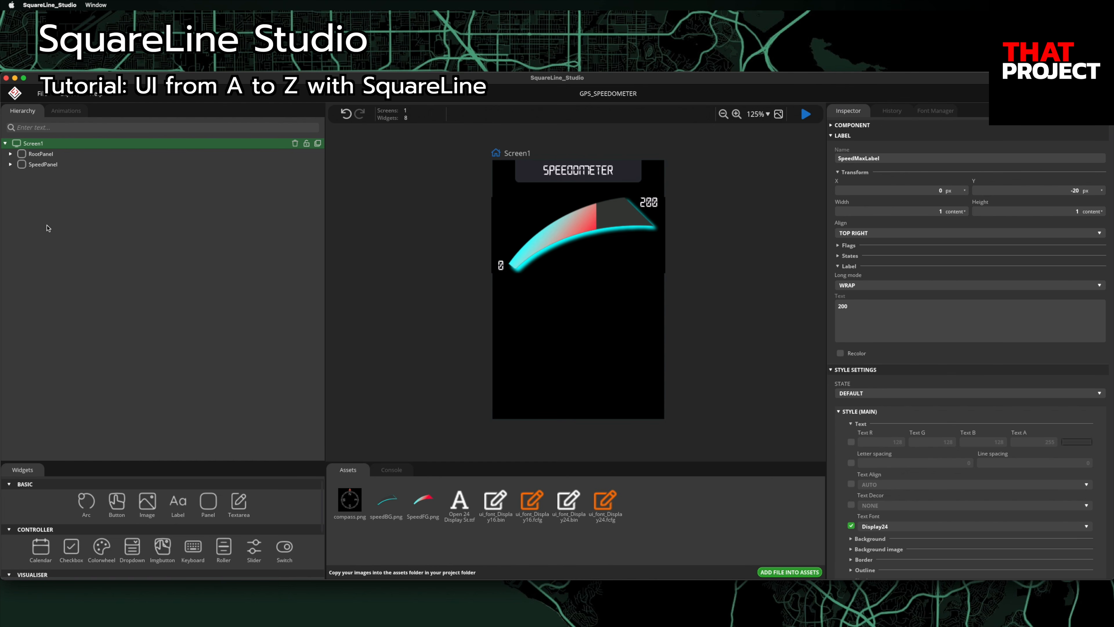
left_click(209, 502)
double_click(879, 159)
type("CompassPanel")
key("Return")
left_click(949, 212)
left_click(938, 215)
type("100")
key("Tab")
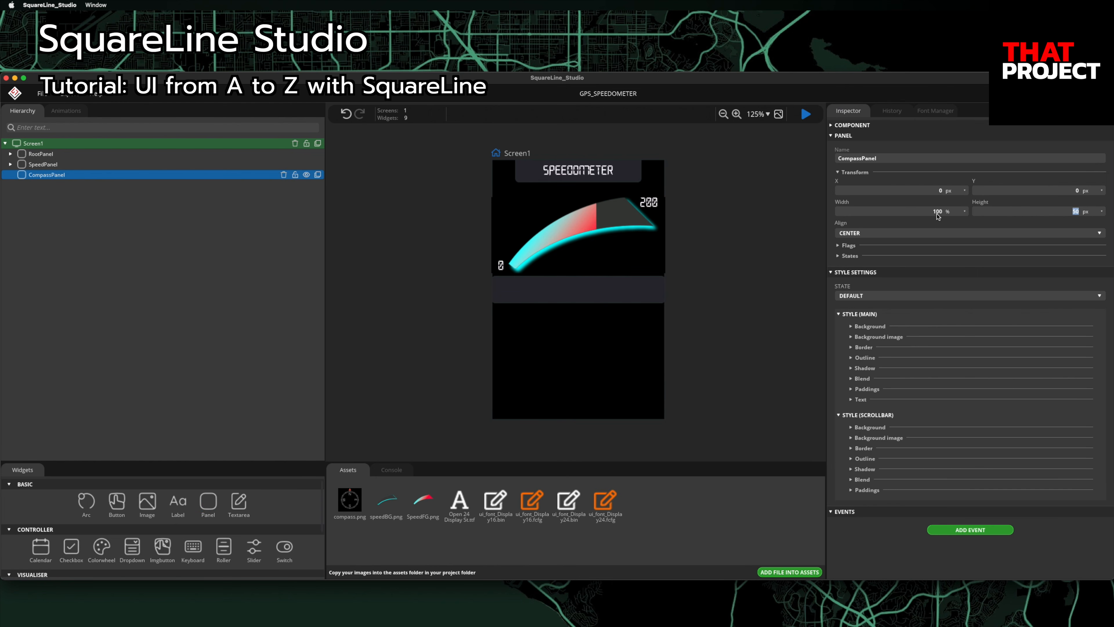
Step: Set CompassPanel to 60 % height, aligned bottom-middle at Y 14
left_click(1092, 213)
left_click(1078, 229)
type("60")
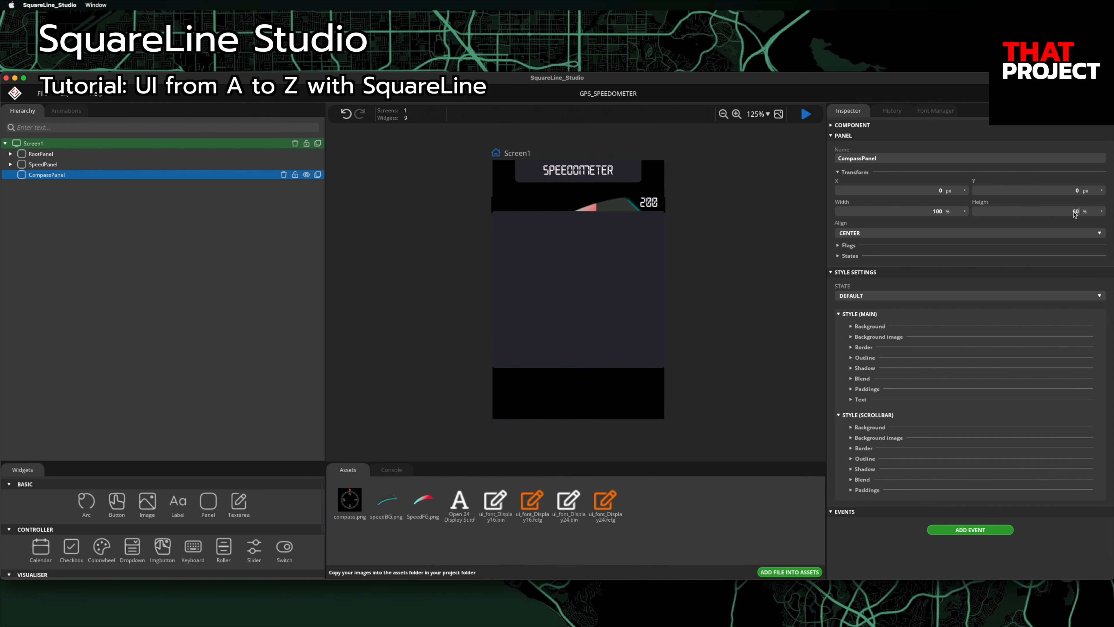
left_click(878, 235)
left_click(887, 286)
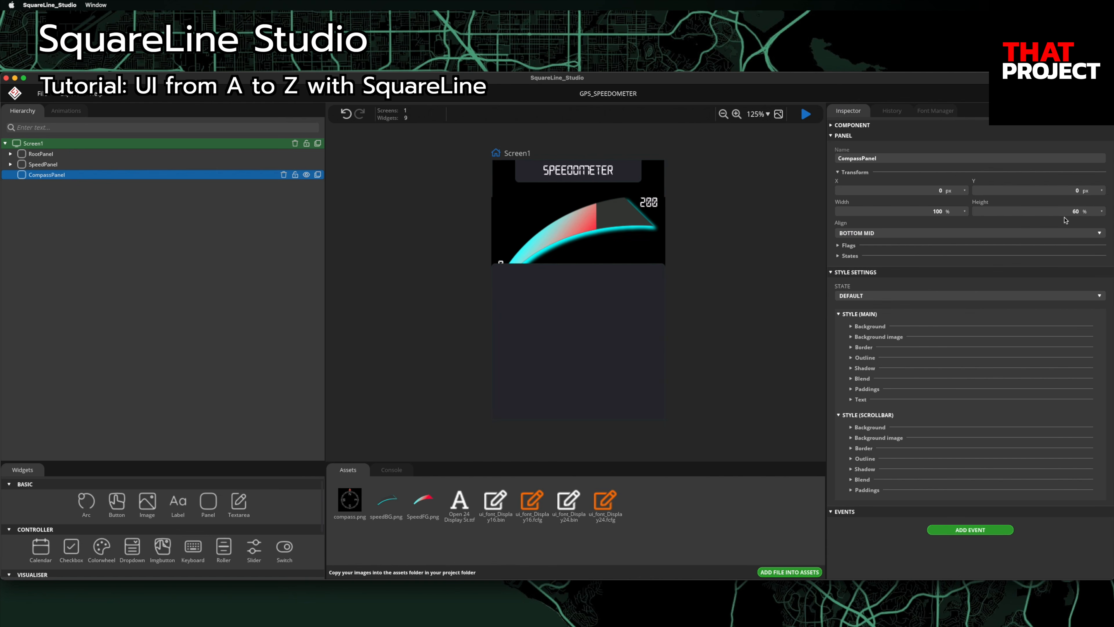
type("14")
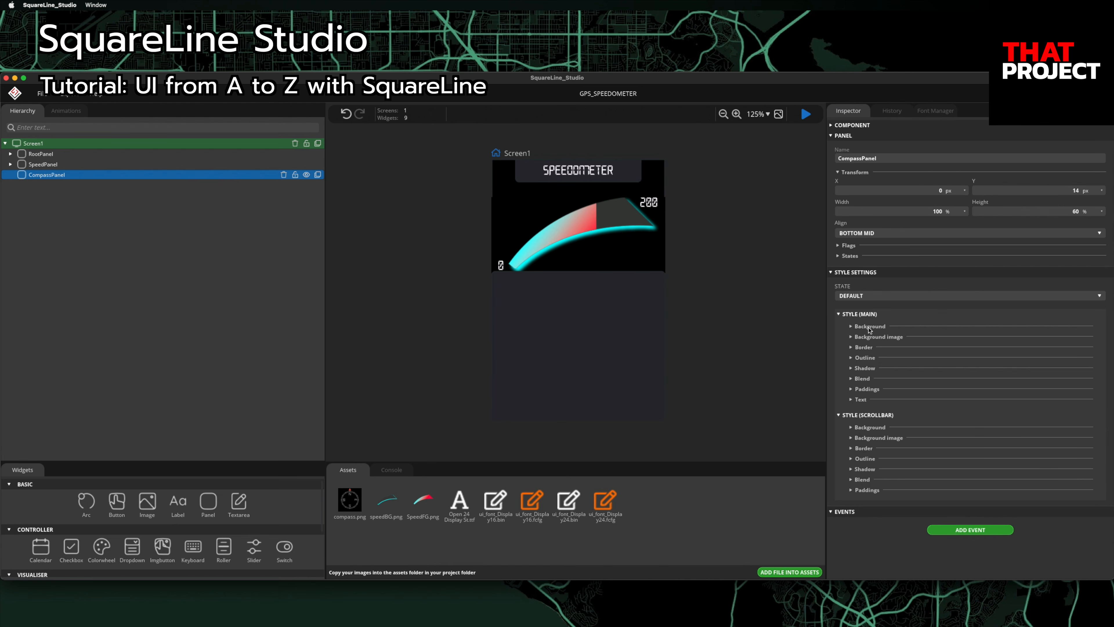
Step: Make CompassPanel's background fully transparent (Bg A 0) and its border width 0
left_click(854, 327)
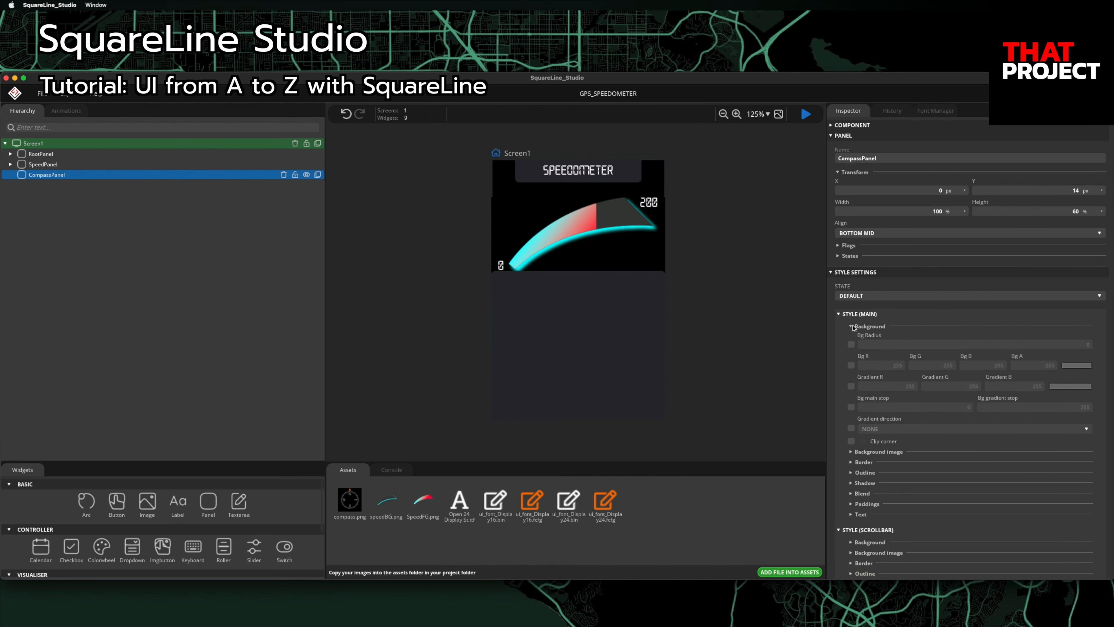
left_click(851, 345)
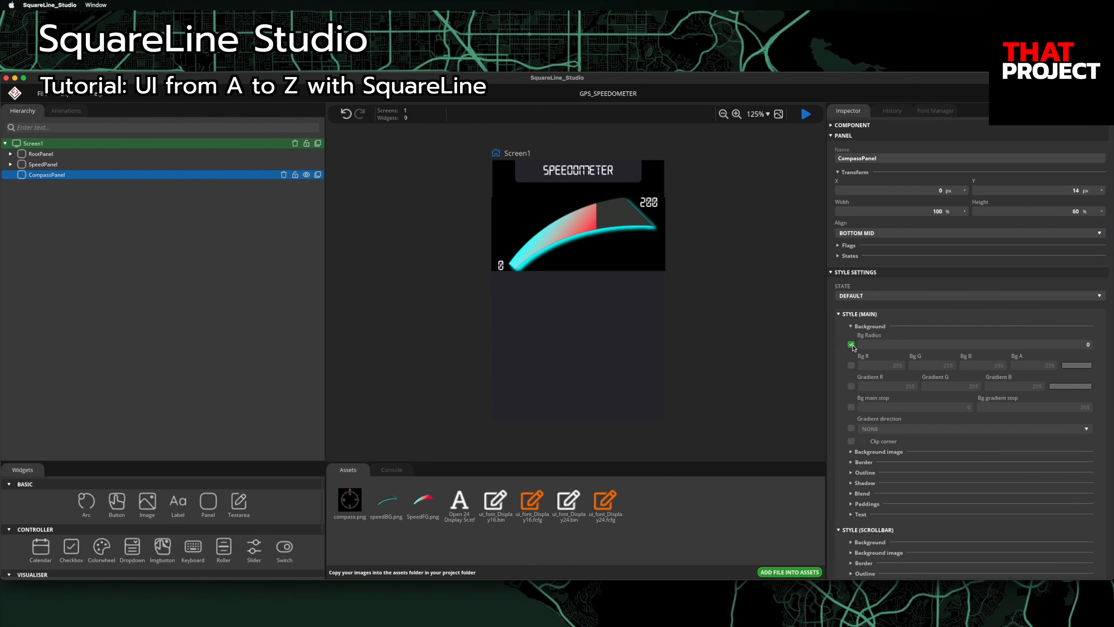
left_click(852, 365)
left_click(1045, 365)
type("0")
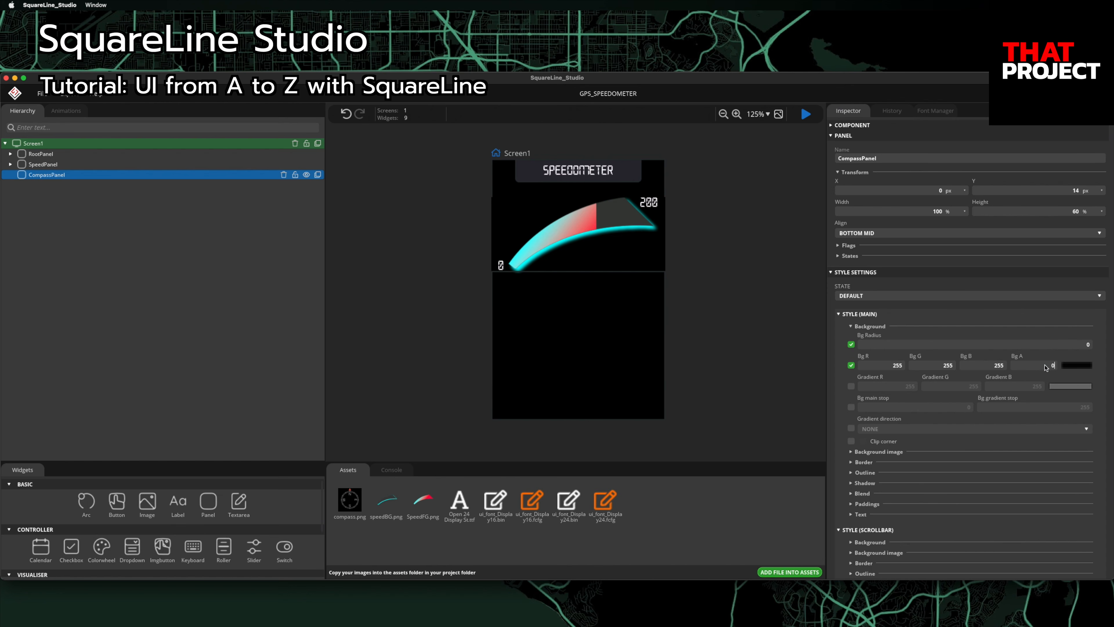
left_click(851, 462)
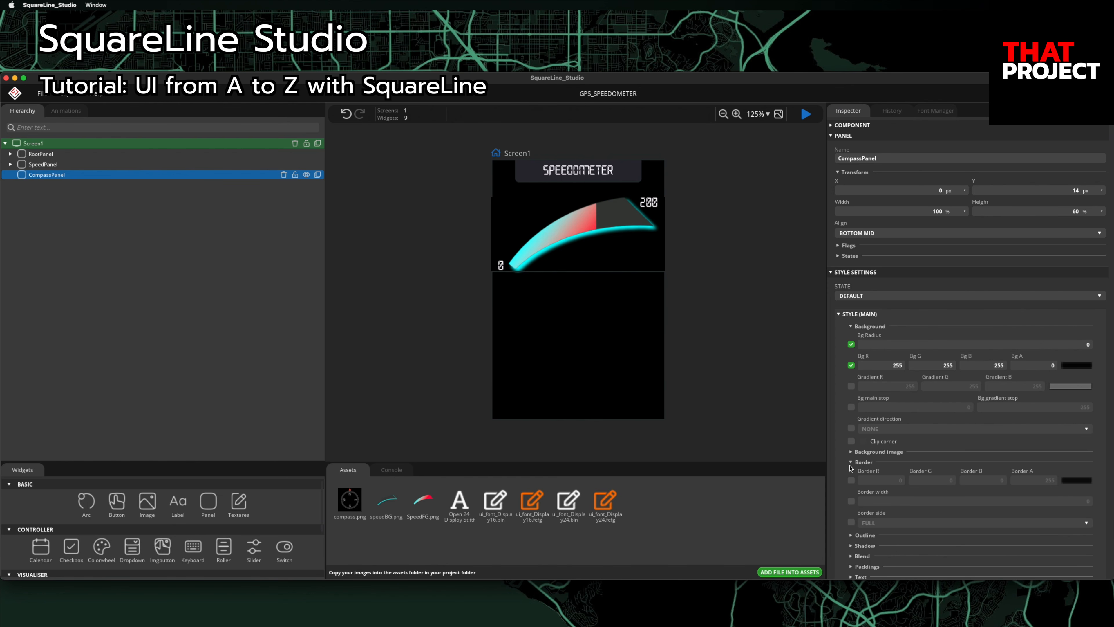
left_click(852, 501)
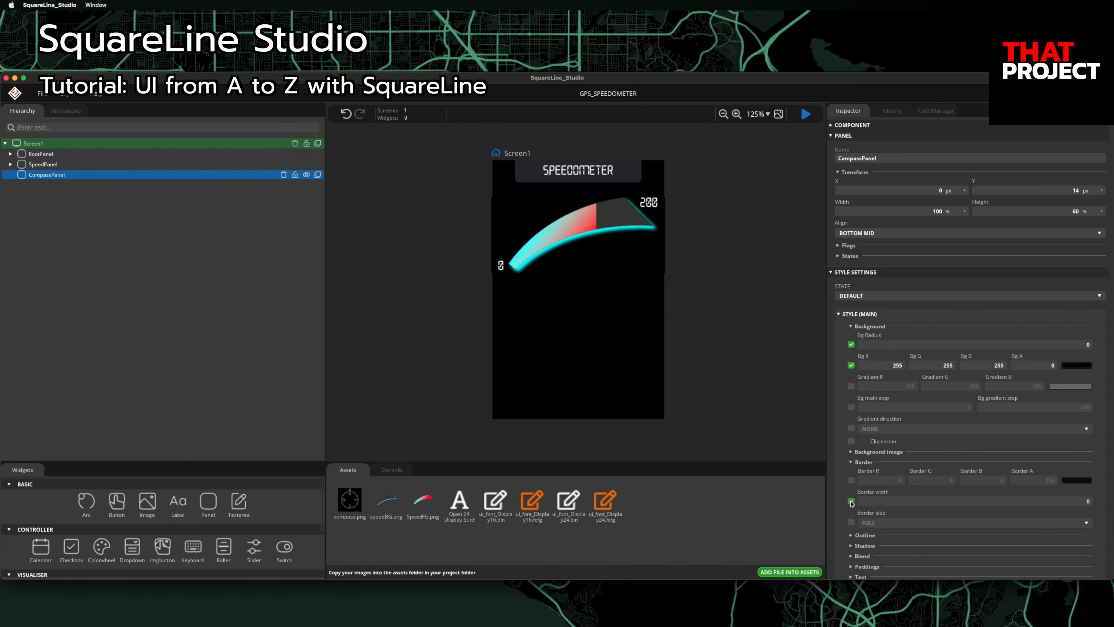
left_click(770, 411)
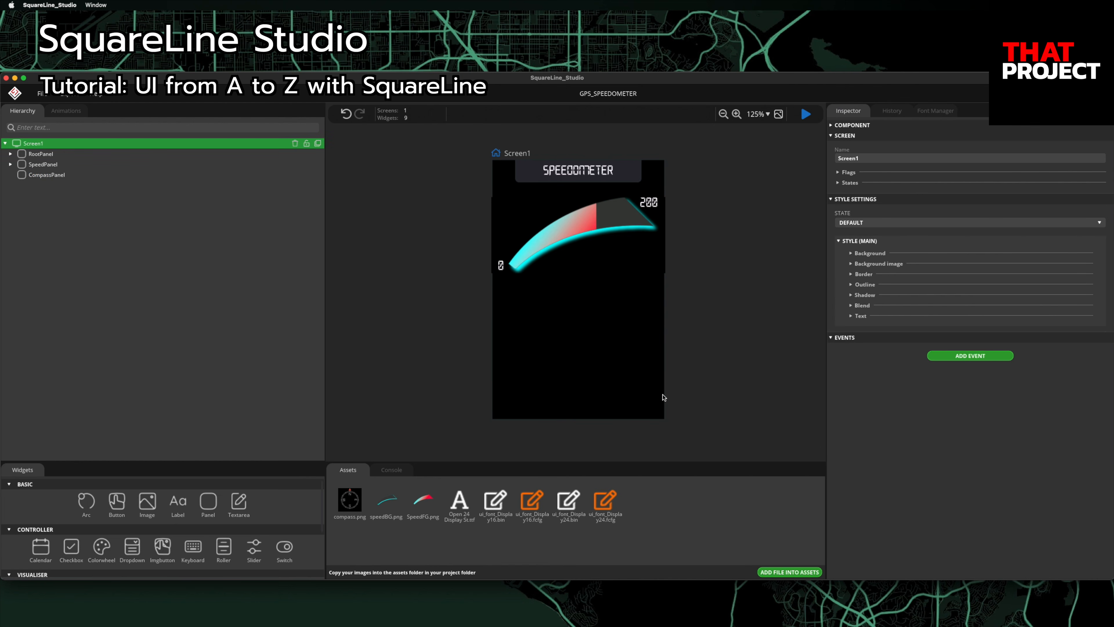
left_click(67, 175)
Step: Add an image inside CompassPanel and name it CompassImg
left_click(147, 500)
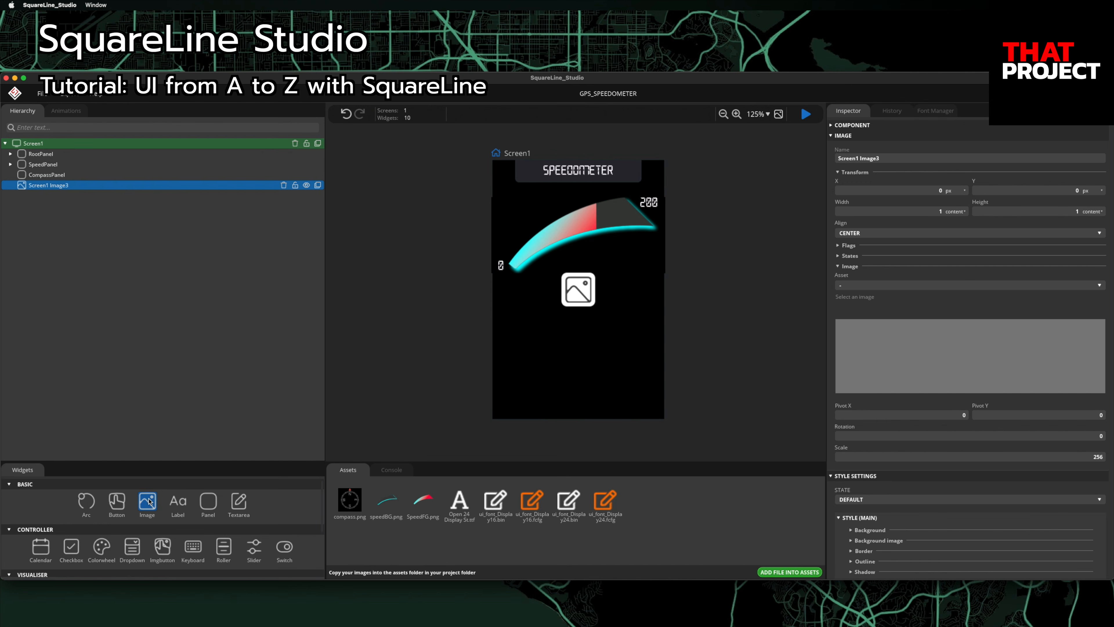
left_click_drag(43, 187, 49, 177)
left_click(899, 158)
type("CompassImg")
key("Return")
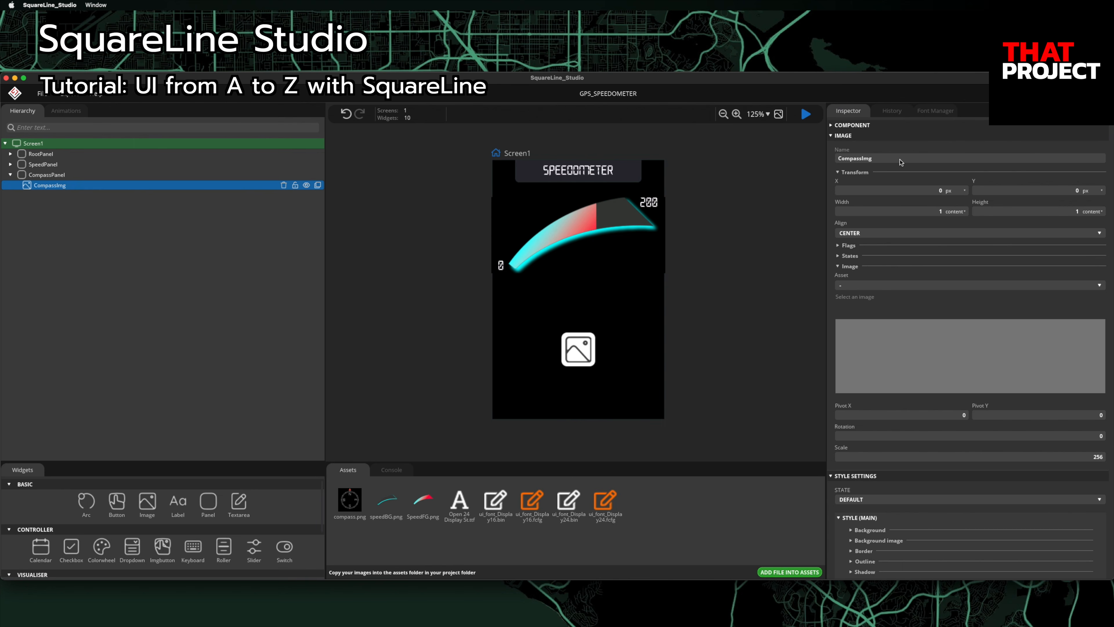
Step: Show compass.png in CompassImg and add a new text label
left_click(851, 286)
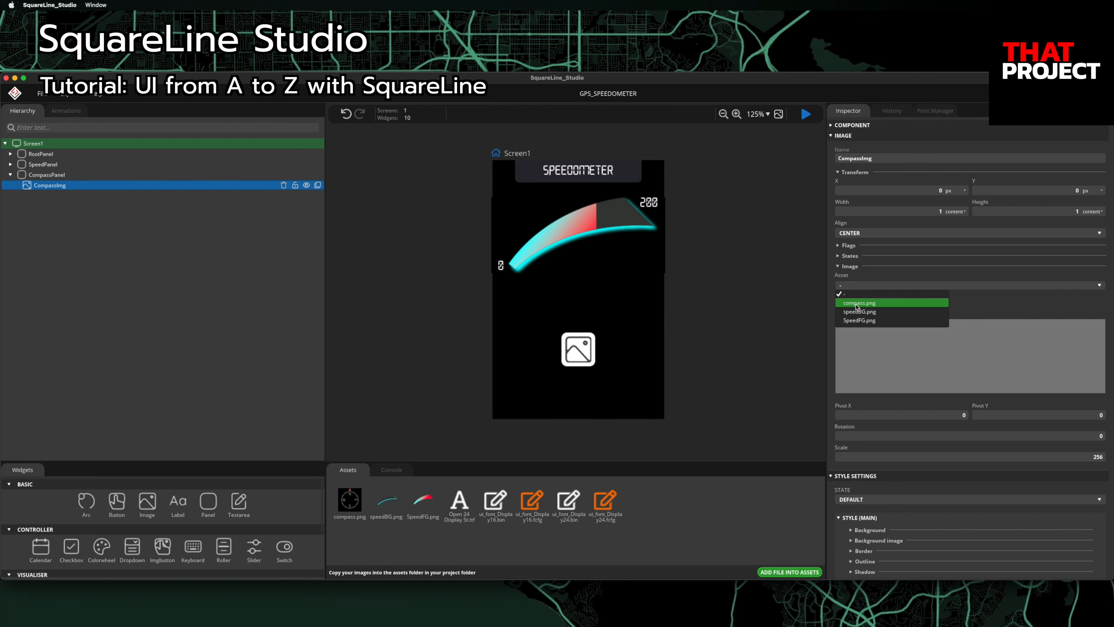
left_click(857, 304)
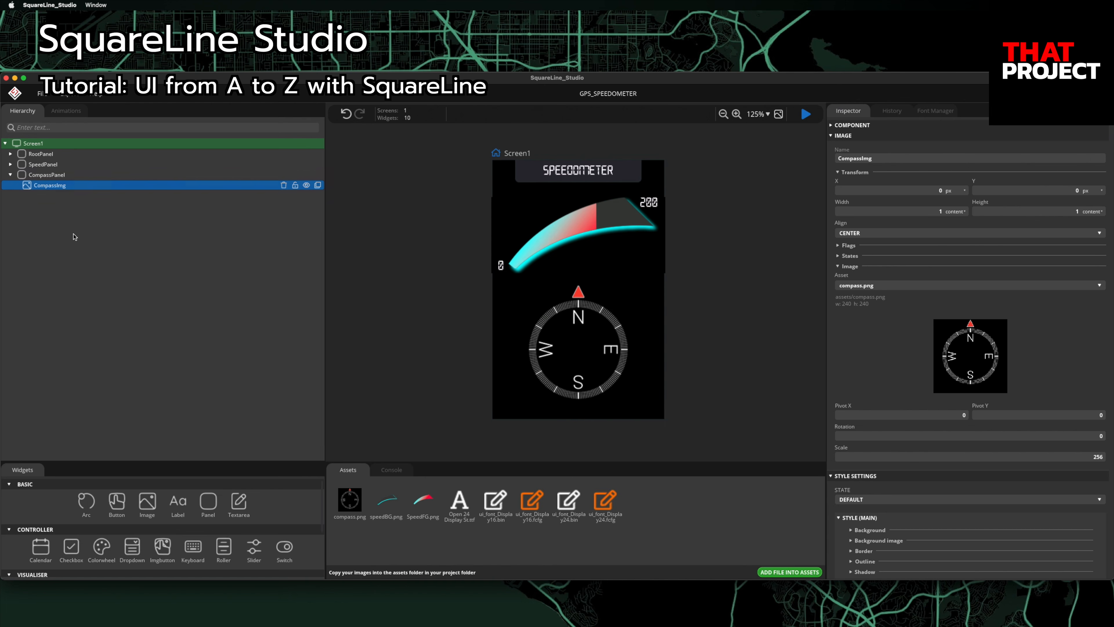
left_click(172, 514)
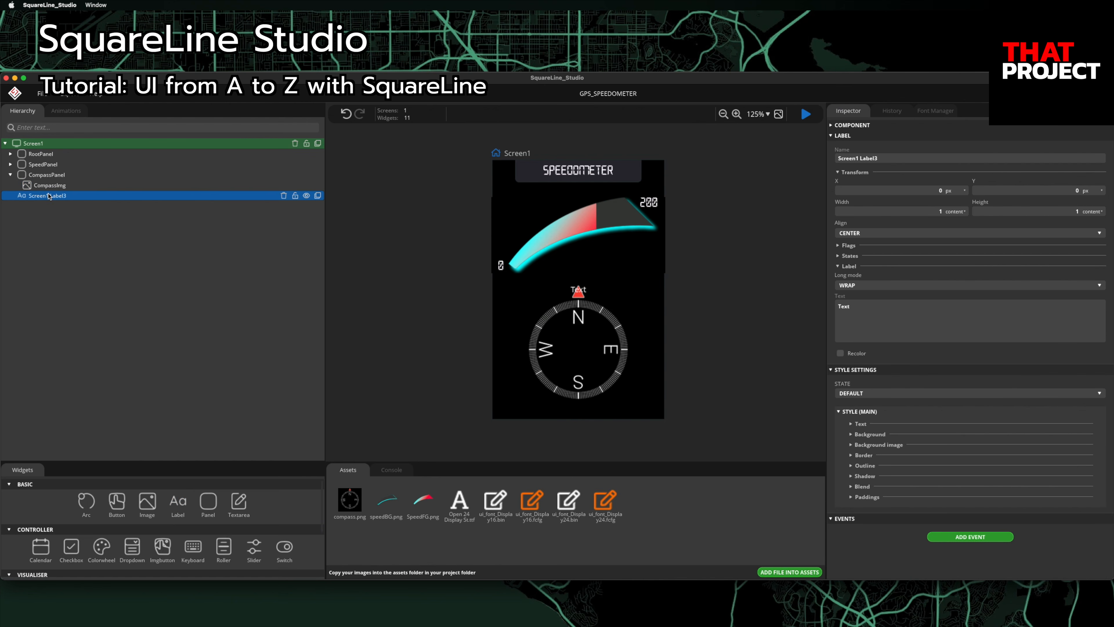
Step: Move the new label into CompassPanel, name it CompassLabel and set its text to 360
left_click_drag(41, 196, 49, 192)
left_click(919, 160)
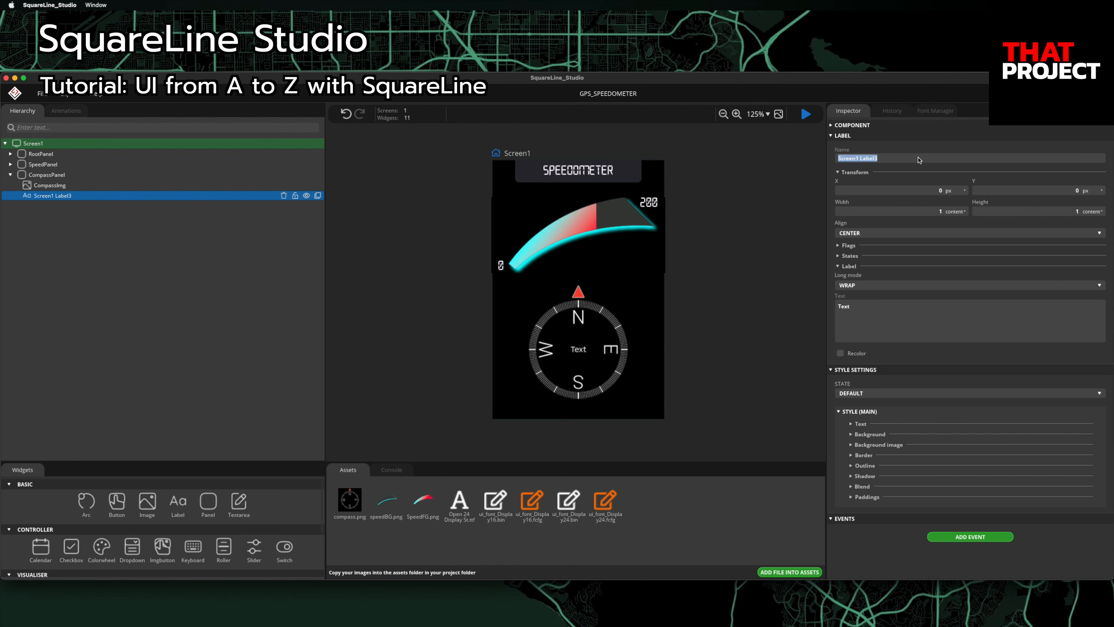
type("CompassLabel")
key("Return")
left_click(883, 318)
key("BackSpace")
key("BackSpace")
key("BackSpace")
key("BackSpace")
type("360")
Step: Give CompassLabel the Display24 font, then select CompassImg
left_click(860, 424)
scroll(901, 478, "down", 3)
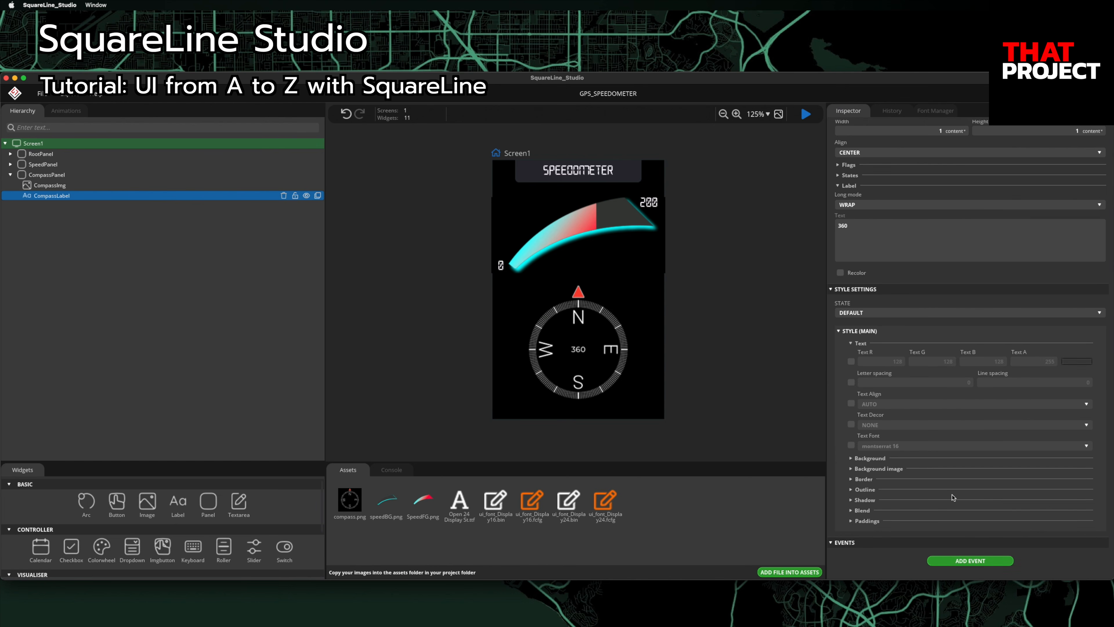
left_click(851, 445)
left_click(882, 445)
left_click(896, 465)
left_click(135, 186)
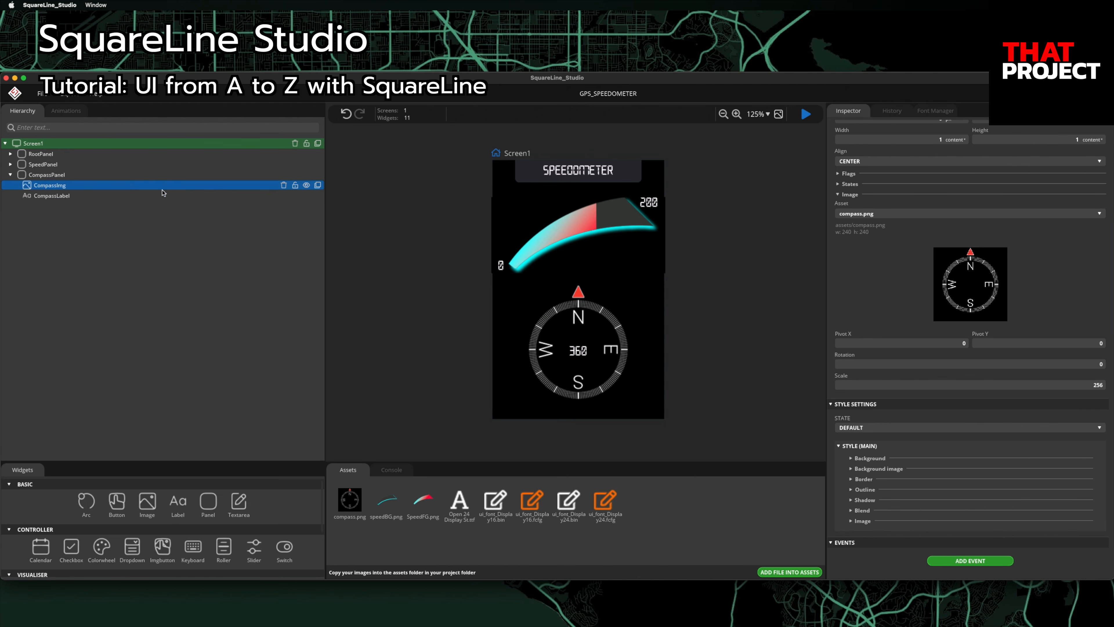
left_click(1086, 365)
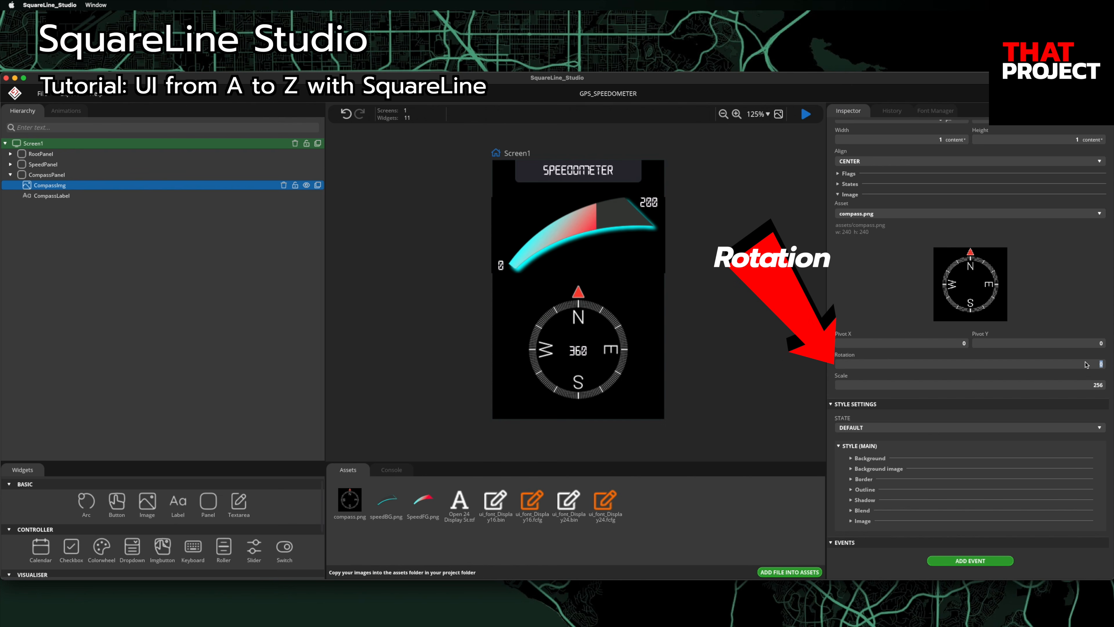
type("900")
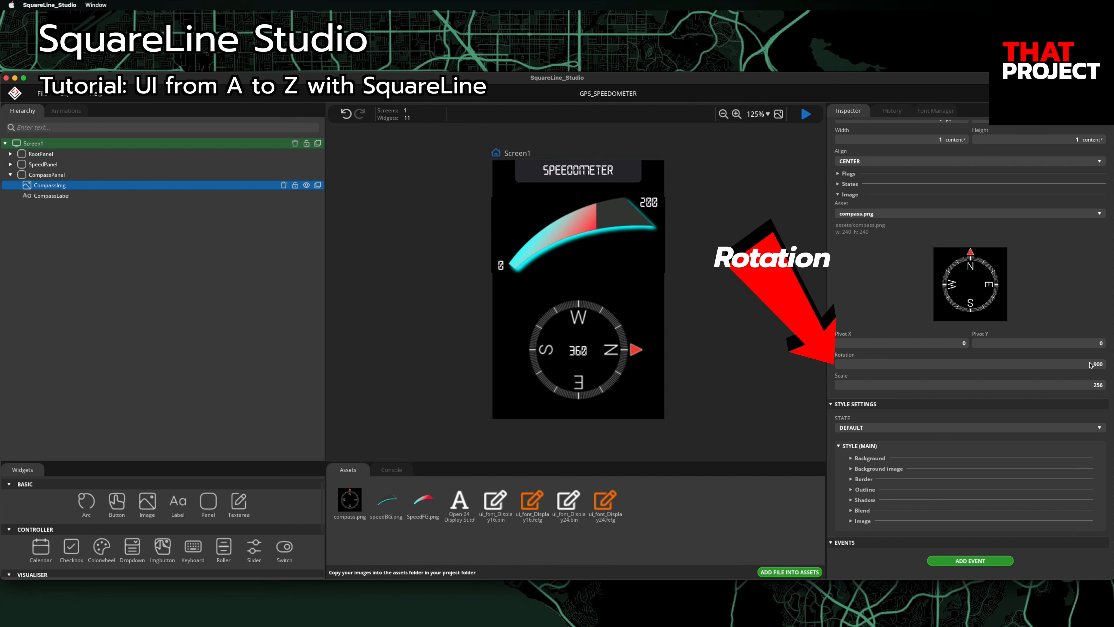
key("BackSpace")
key("BackSpace")
key("BackSpace")
type("1800")
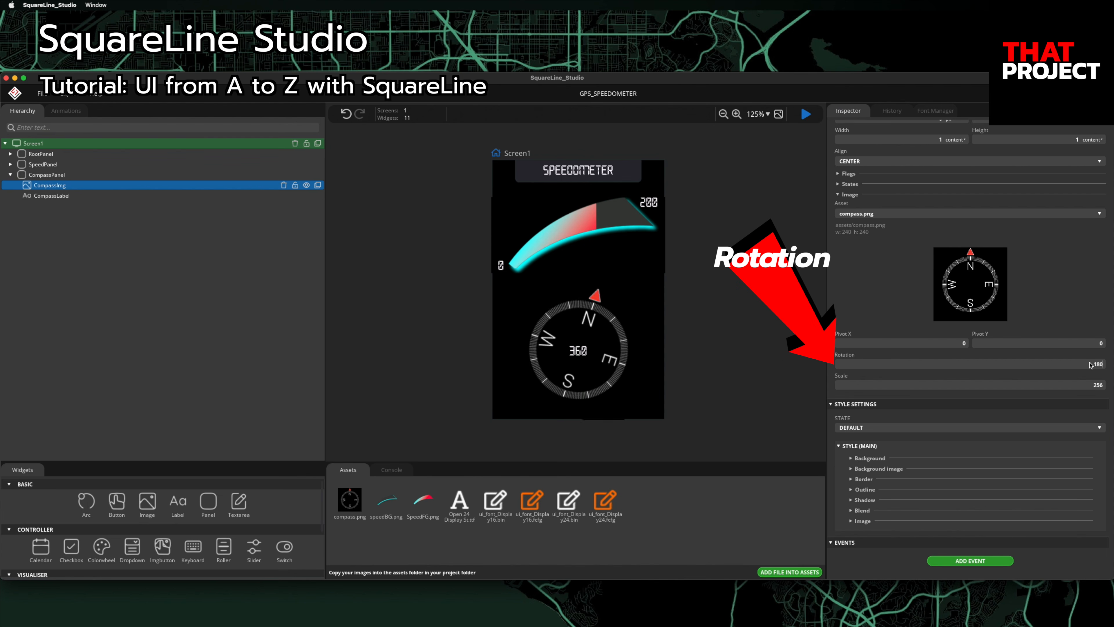
key("BackSpace")
key("BackSpace")
key("BackSpace")
key("BackSpace")
type("2700")
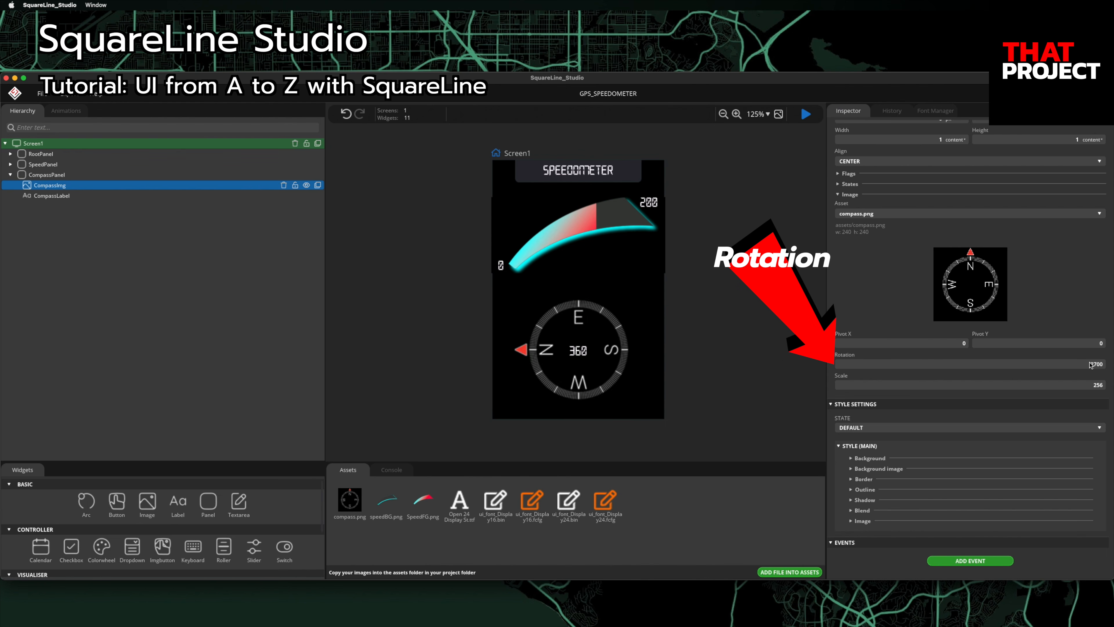
key("BackSpace")
key("BackSpace")
key("BackSpace")
type("00")
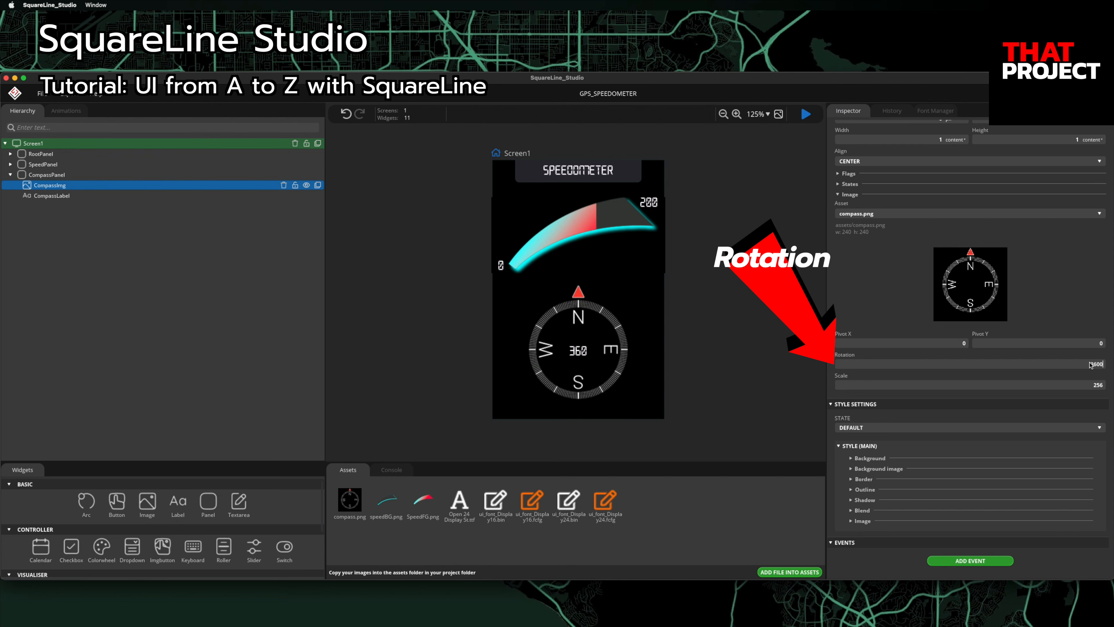
key("BackSpace")
key("BackSpace")
key("BackSpace")
left_click(712, 291)
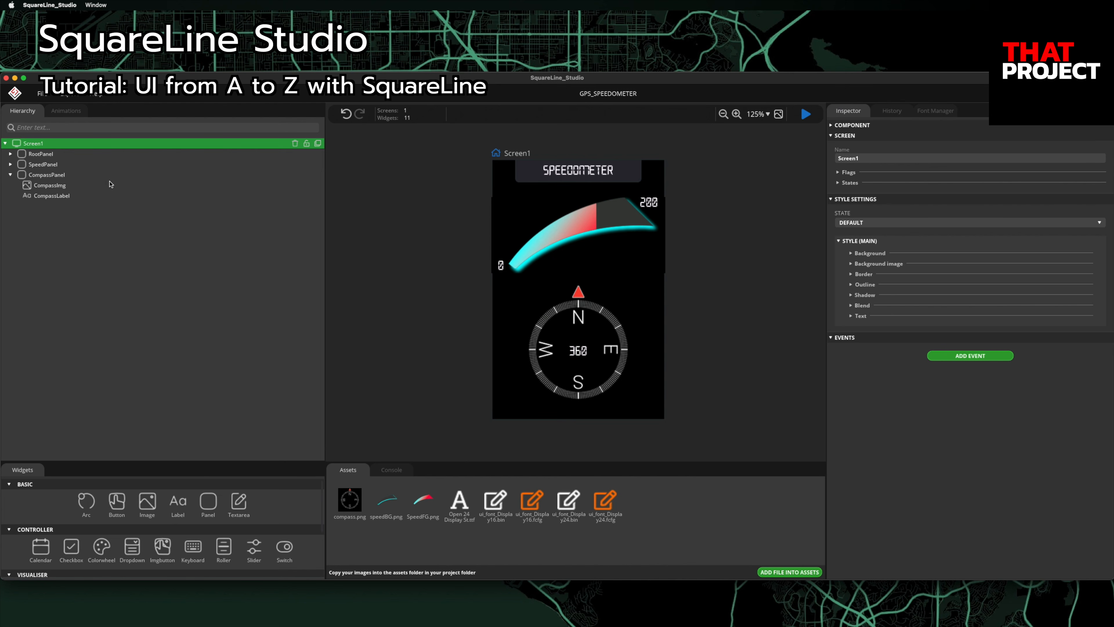
left_click(10, 175)
Step: Add a panel named SpeedTextPanel with width 100%, height 80 and Y -40
left_click(208, 501)
left_click(883, 157)
type("SpeedTextPanel")
key("Return")
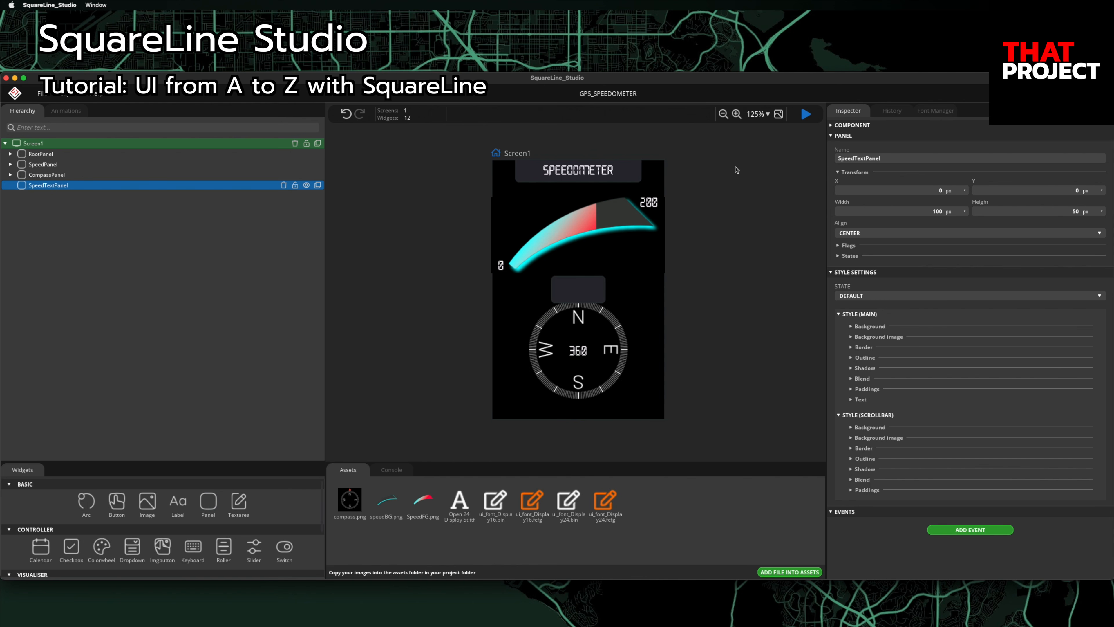
left_click(949, 212)
left_click(948, 229)
left_click(939, 211)
type("100")
left_click(1073, 211)
type("80")
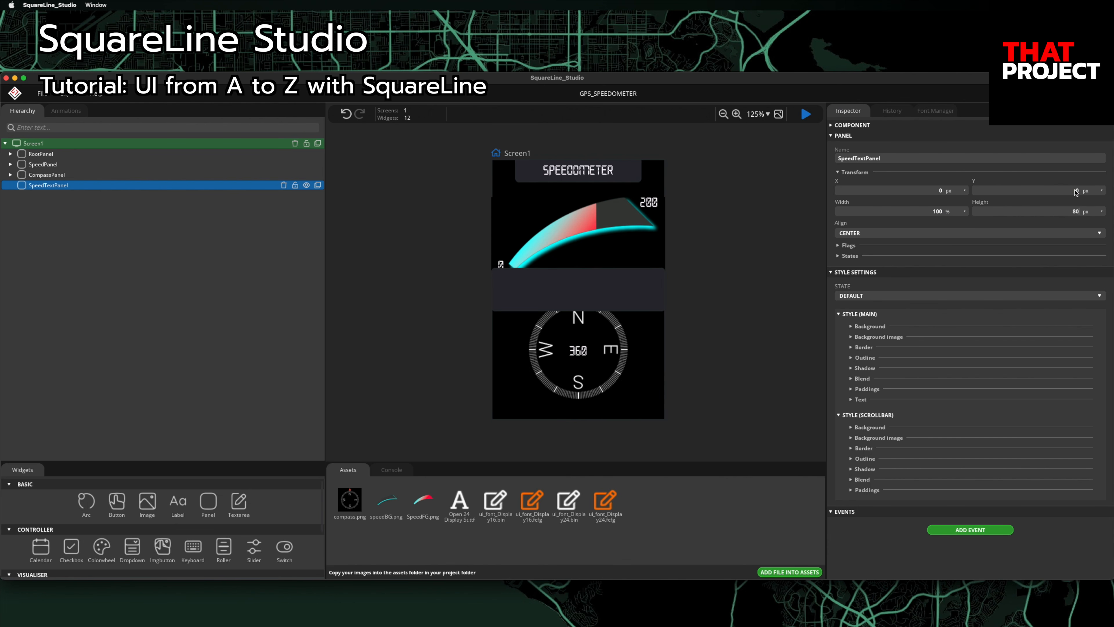
type("-40")
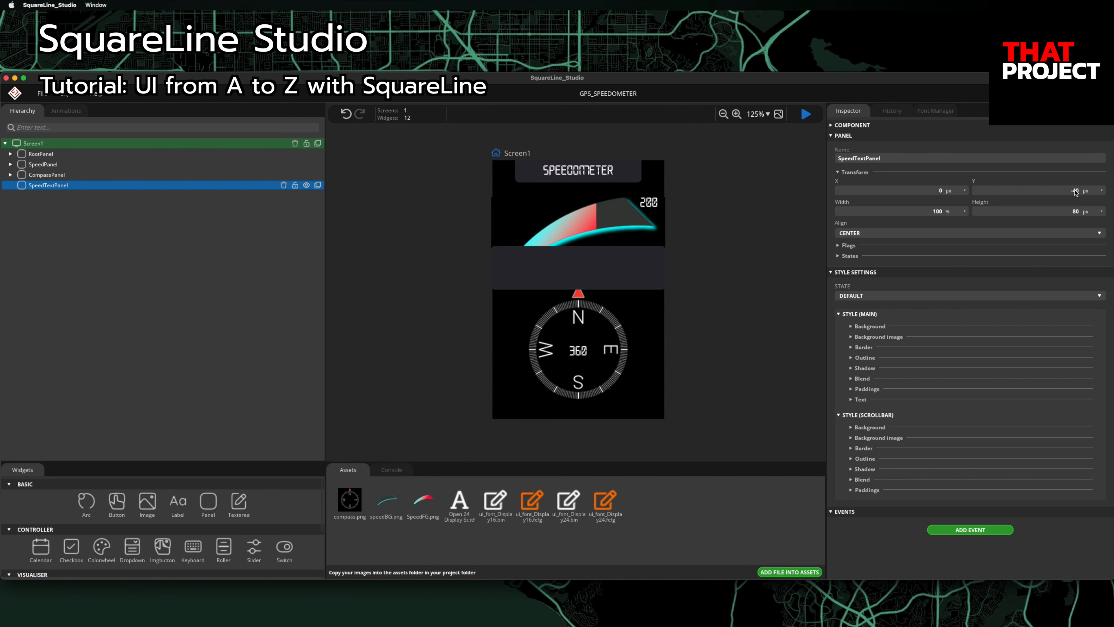
Step: Make SpeedTextPanel transparent (background alpha 0) and borderless, then add a label inside it
left_click(867, 337)
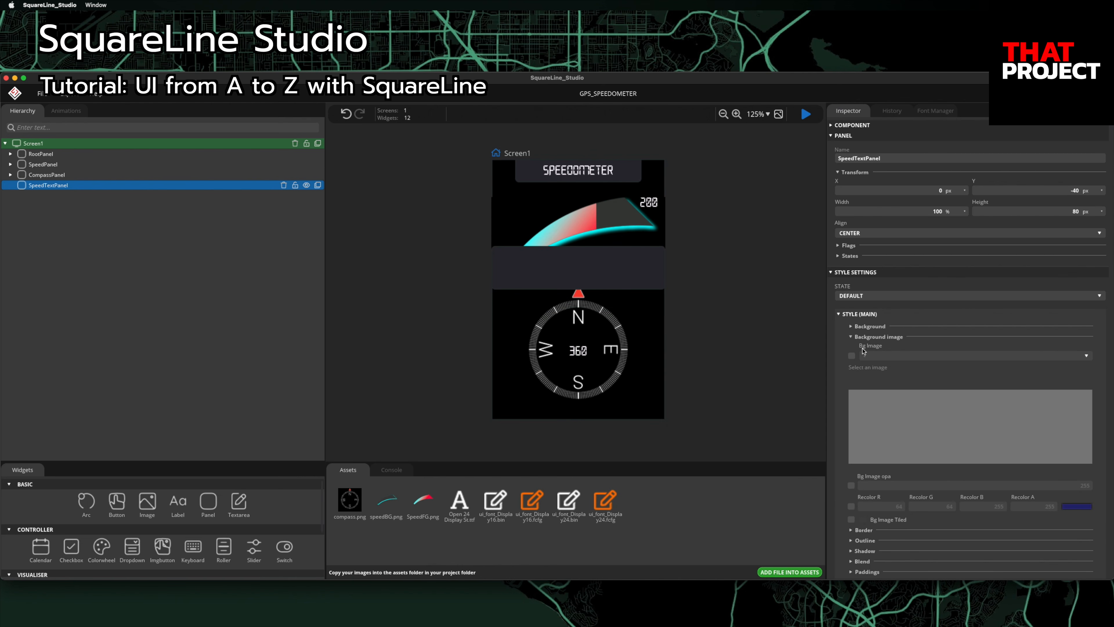
left_click(856, 337)
left_click(854, 326)
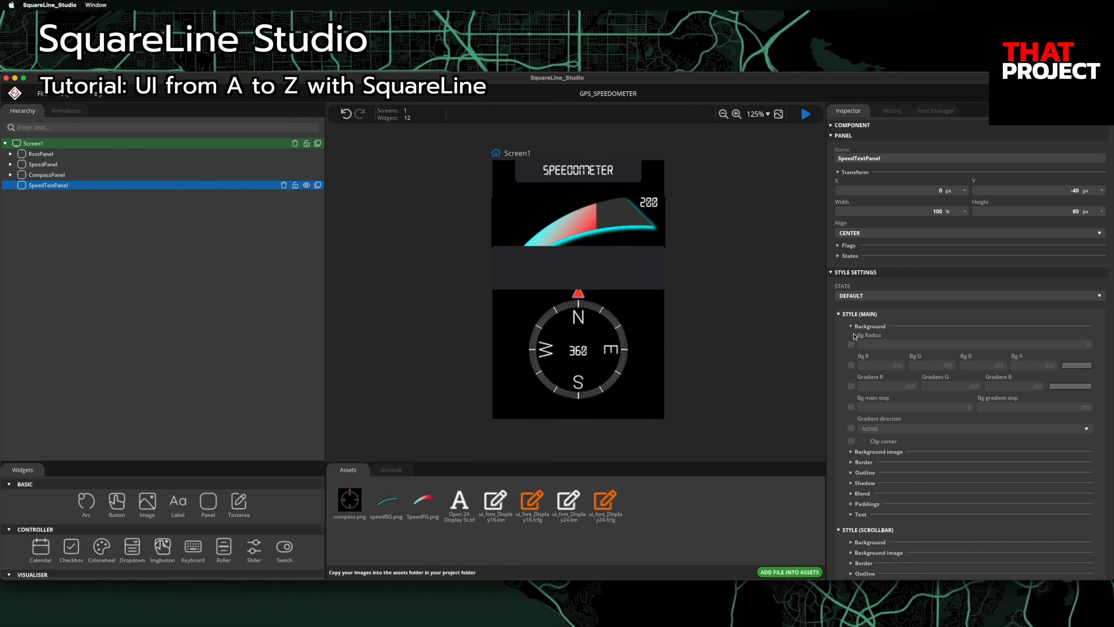
left_click(851, 366)
left_click(1053, 365)
type("0")
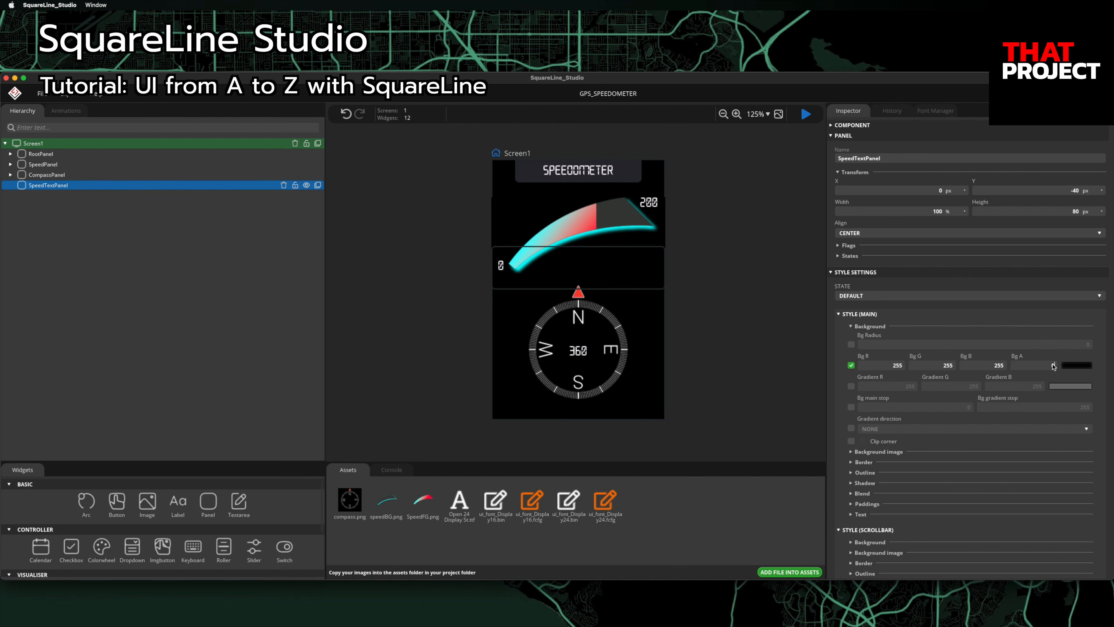
left_click(857, 463)
left_click(852, 501)
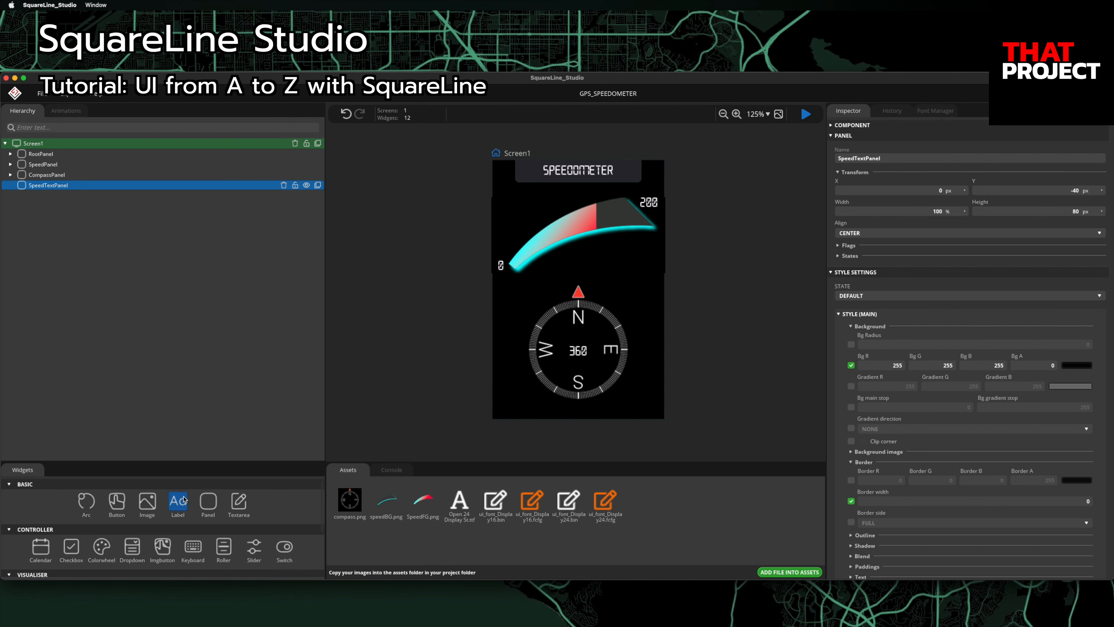
left_click(177, 502)
left_click_drag(56, 201, 62, 187)
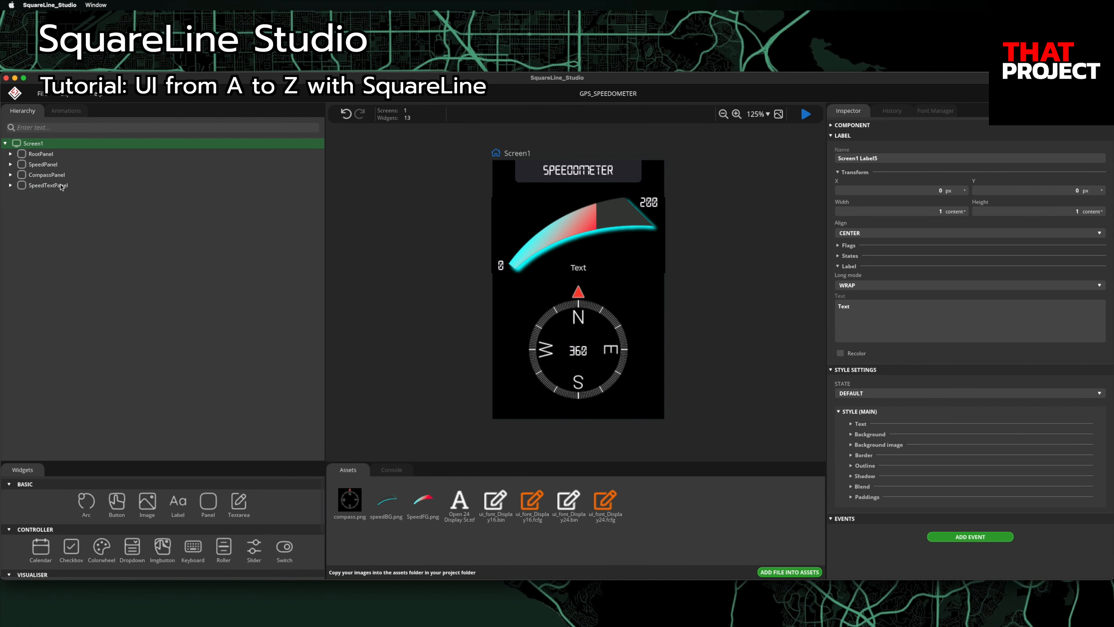
Step: Name the label SpeedUnitLabel, set its text to mph and align it bottom right
left_click(886, 160)
type("SpeedUnitLabel")
left_click(895, 311)
type("mph")
left_click(884, 234)
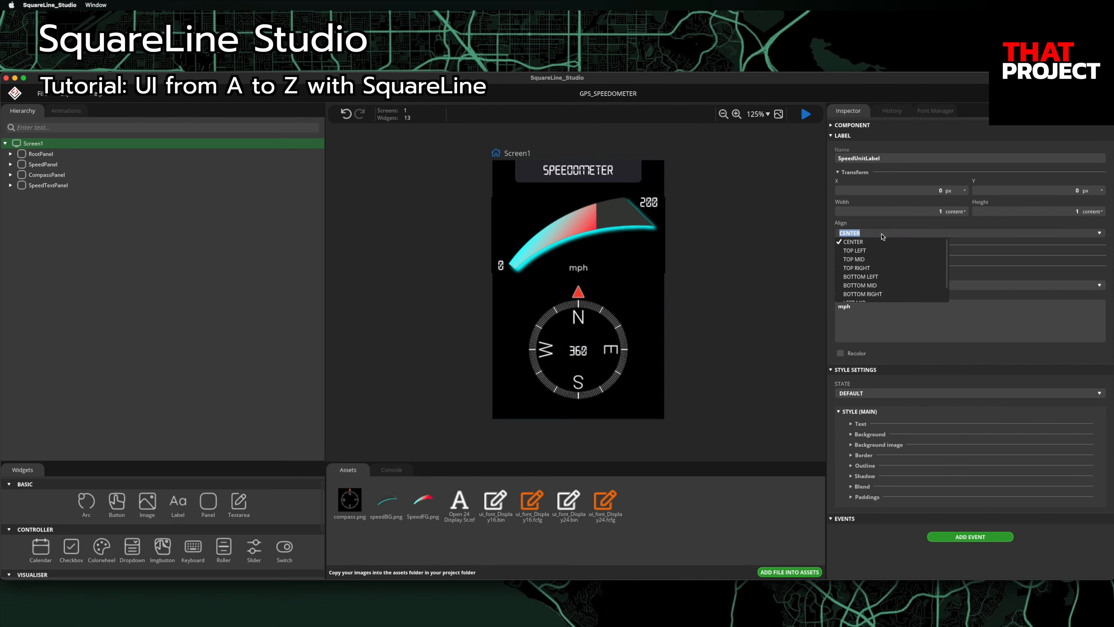
left_click(882, 294)
Step: Set SpeedUnitLabel's font to Display24
left_click(854, 424)
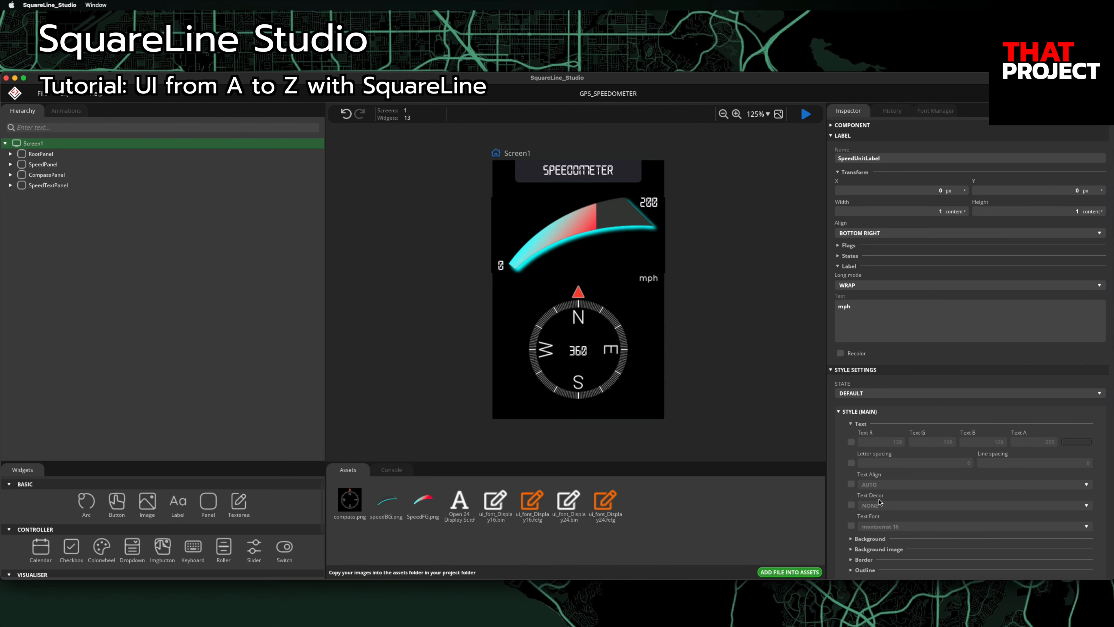
left_click(851, 526)
left_click(882, 527)
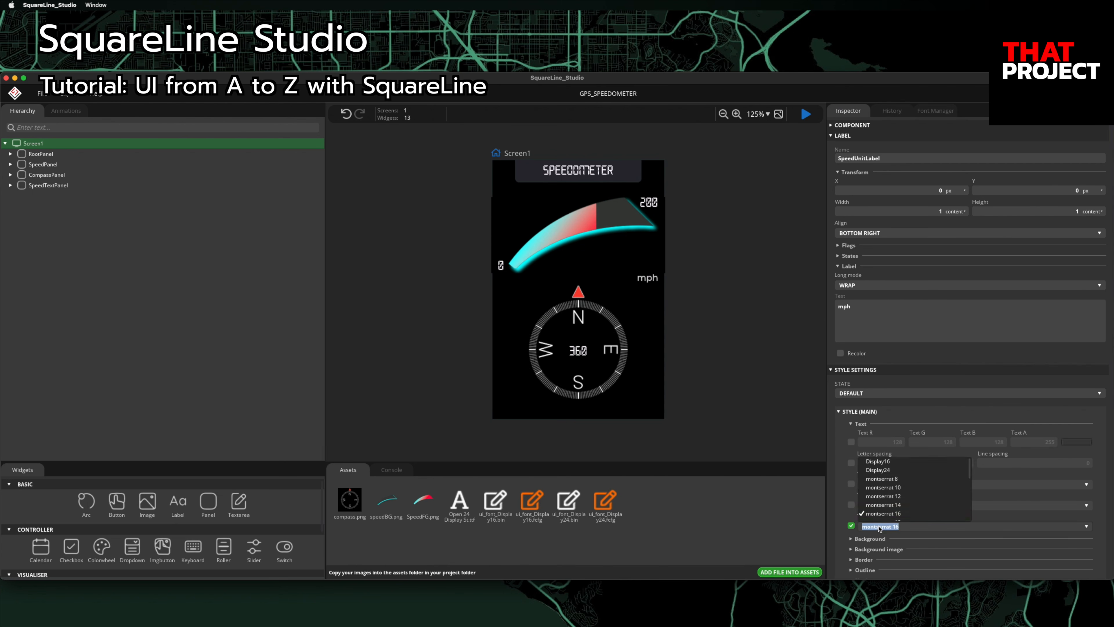
left_click(889, 470)
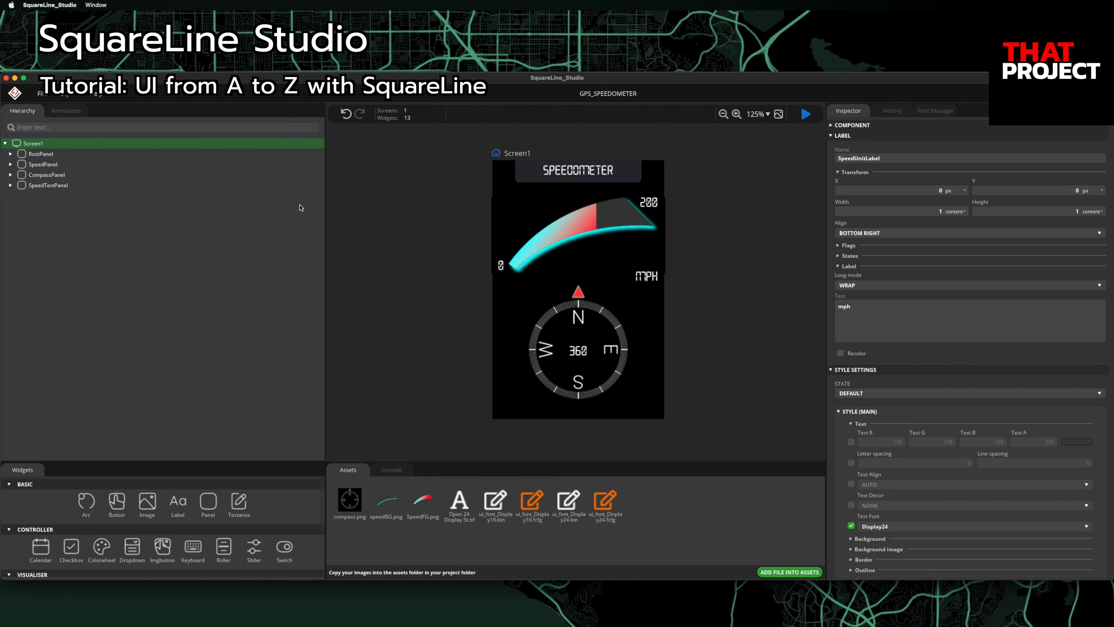
Step: Duplicate SpeedUnitLabel inside SpeedTextPanel
left_click(14, 186)
left_click(10, 185)
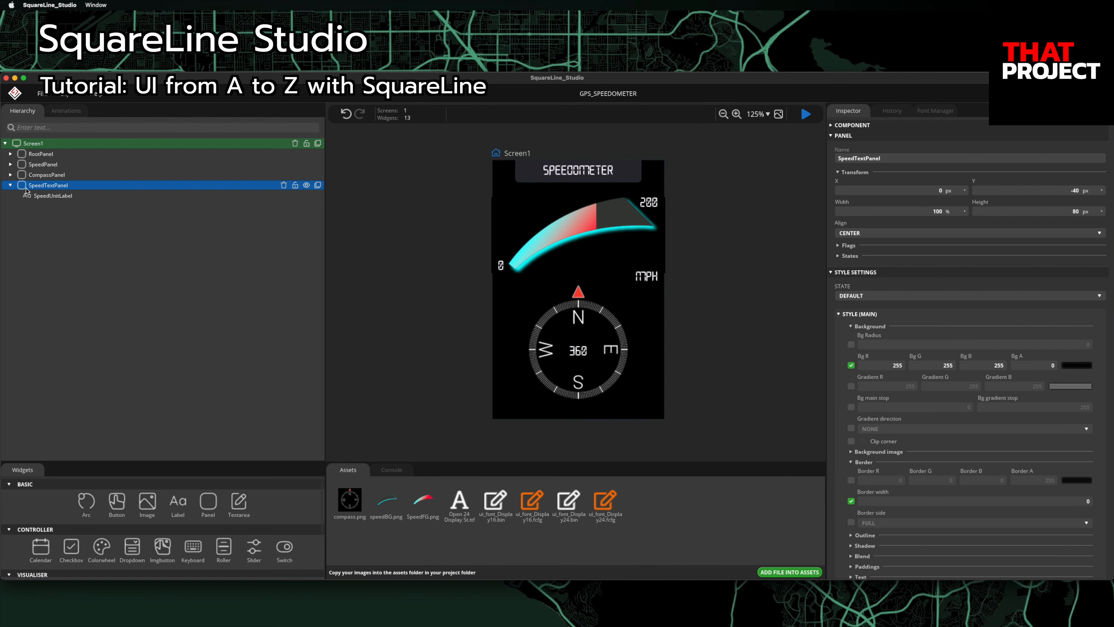
left_click(80, 196)
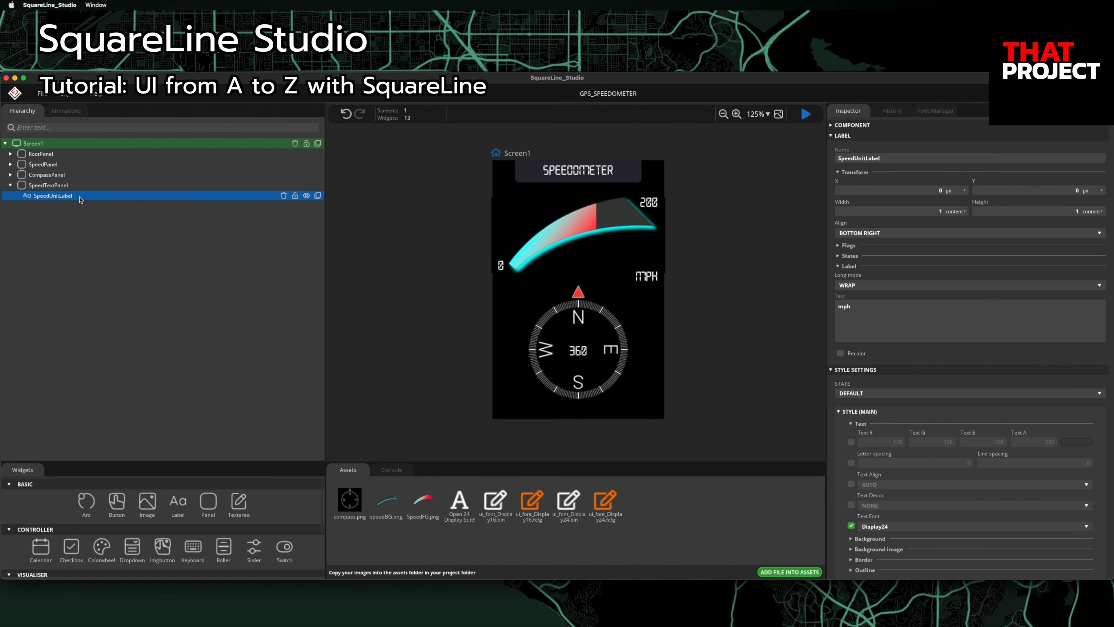
left_click(318, 196)
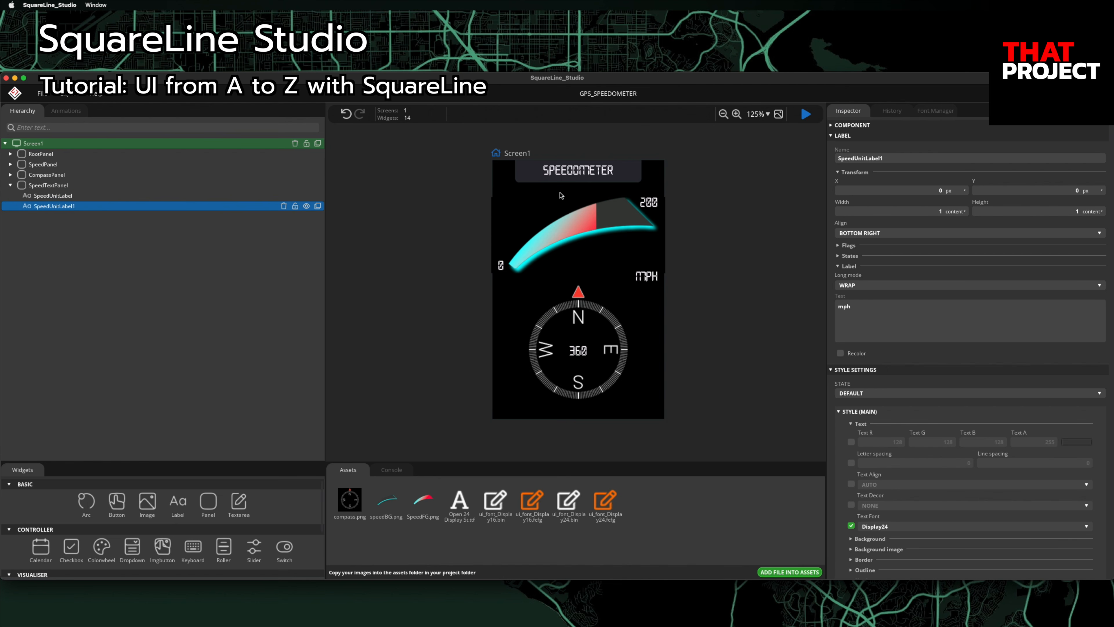
Step: Rename the copy SpeedLabelBack, with text 000 and X -44
double_click(898, 160)
type("SpeedLabel")
left_click(884, 317)
type("000")
type("-44")
Step: Create a Display90 font at size 90 in the Font Manager
left_click(936, 111)
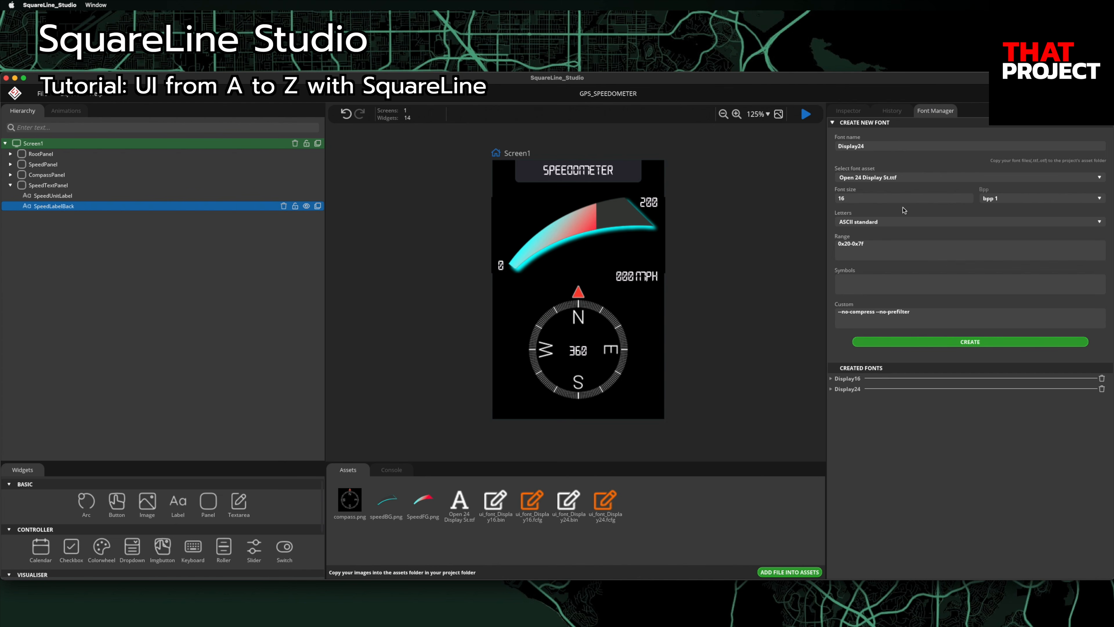
left_click(905, 148)
type("90")
left_click(890, 197)
type("90")
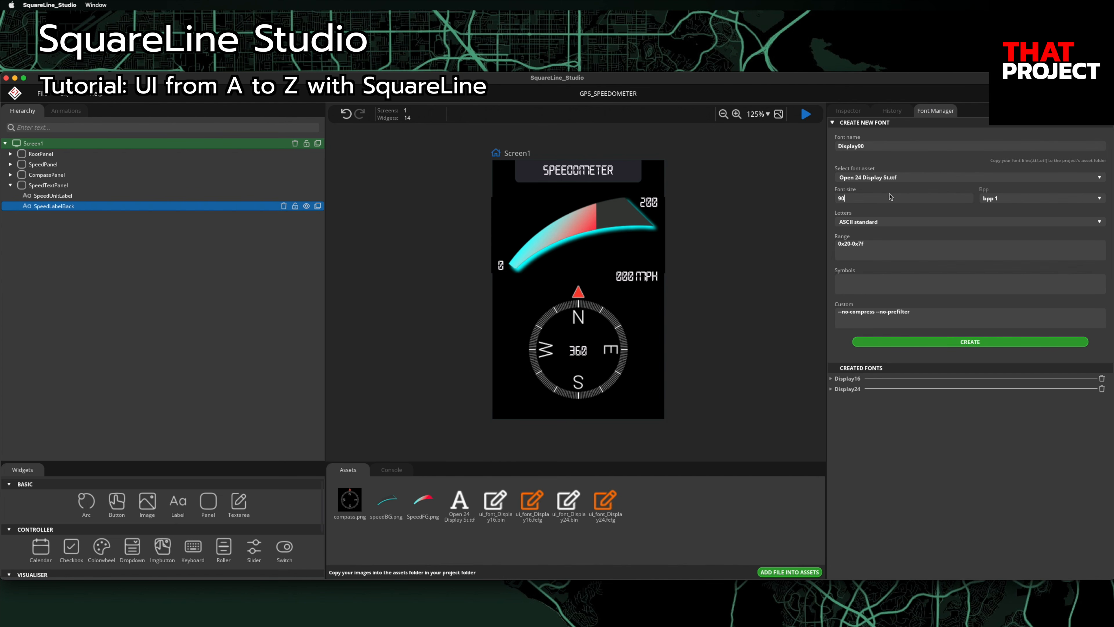
left_click(938, 347)
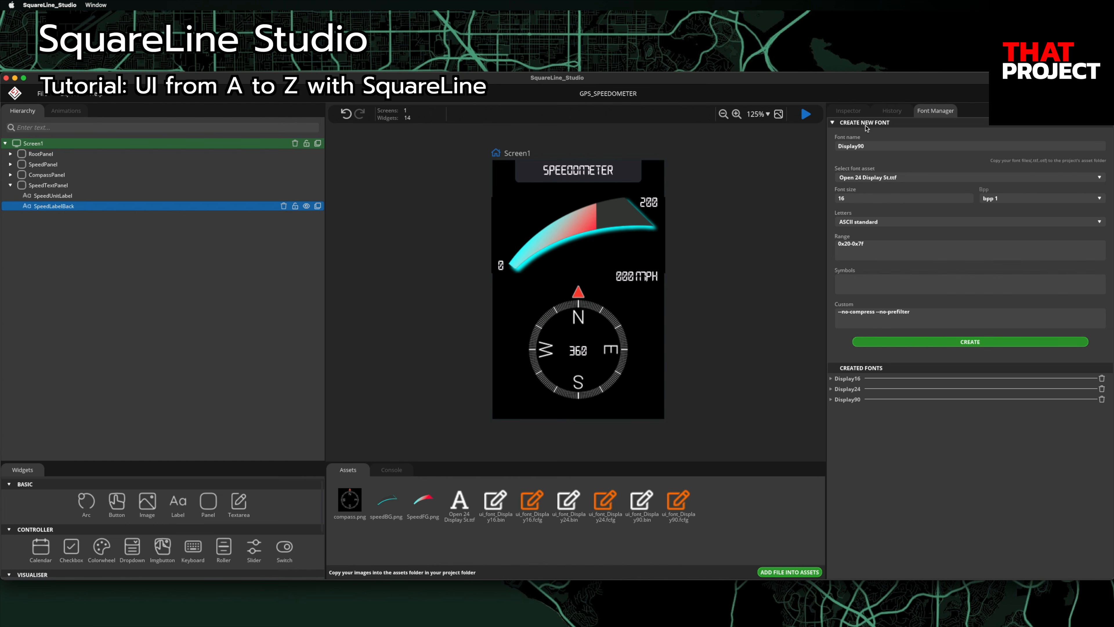
left_click(856, 113)
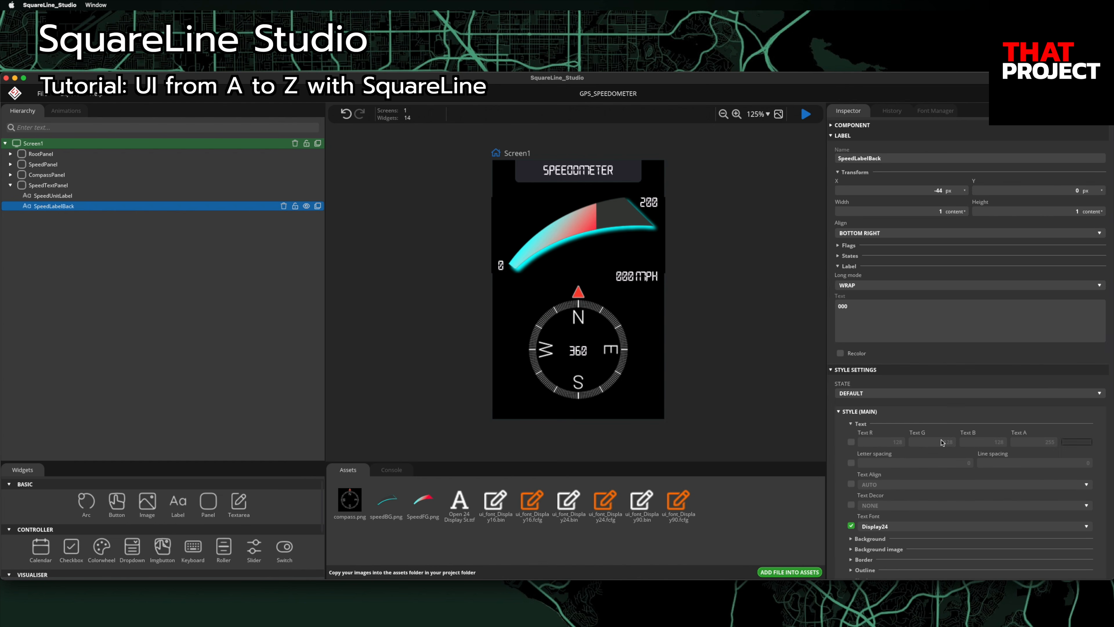
Step: Give SpeedLabelBack the Display90 font, Y 10 and dark-grey text colour 40/40/40
left_click(936, 526)
left_click(907, 482)
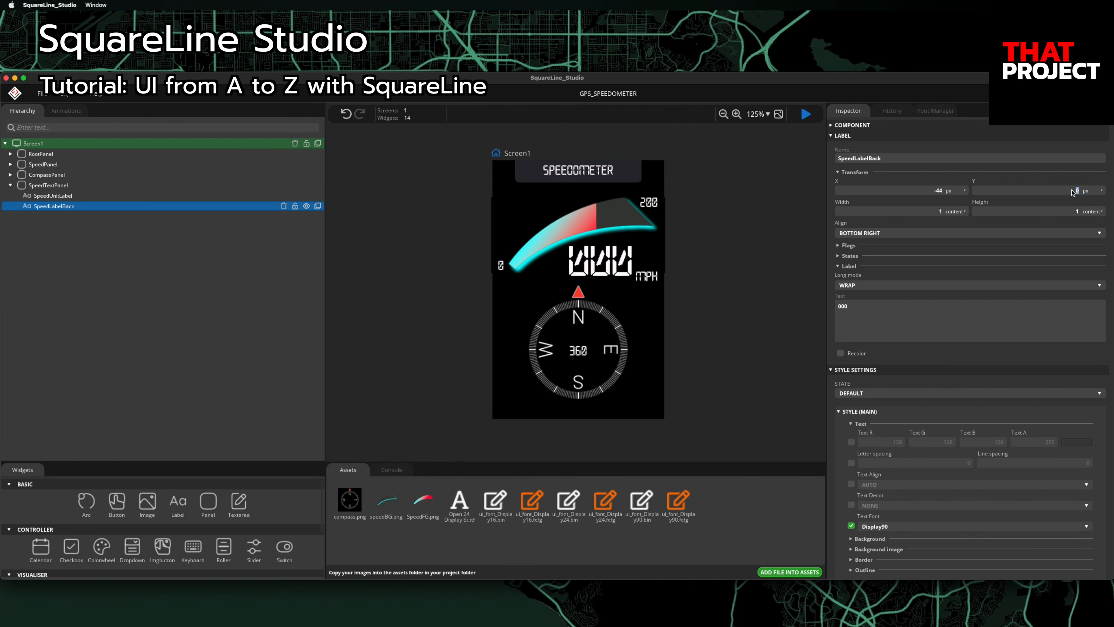
type("10")
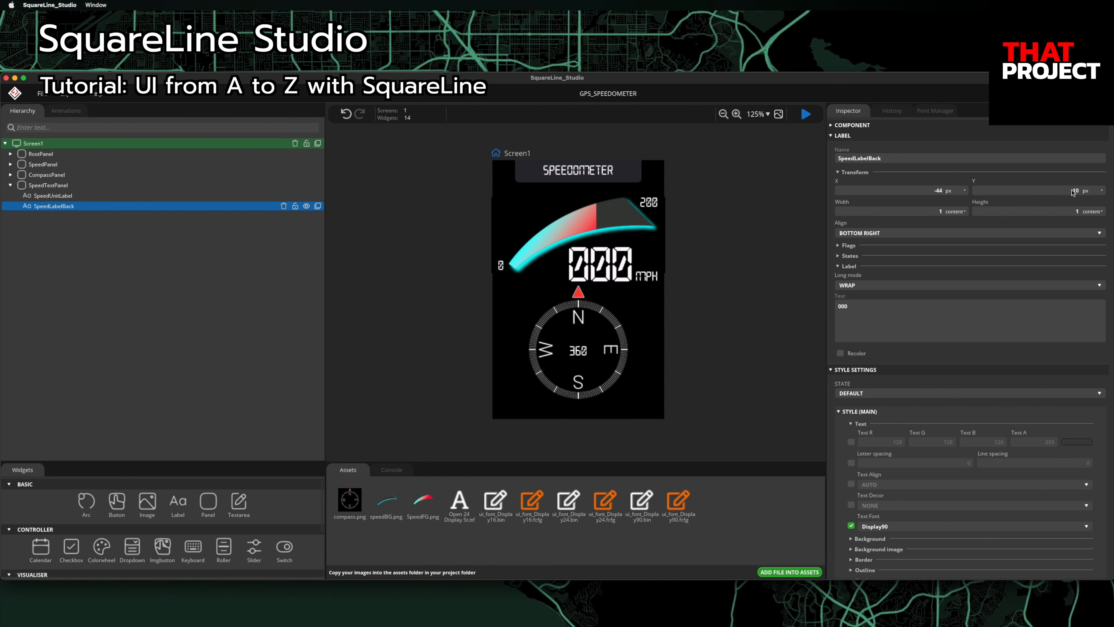
left_click(851, 443)
left_click(876, 444)
type("40")
key("Tab")
type("40")
key("Tab")
type("40")
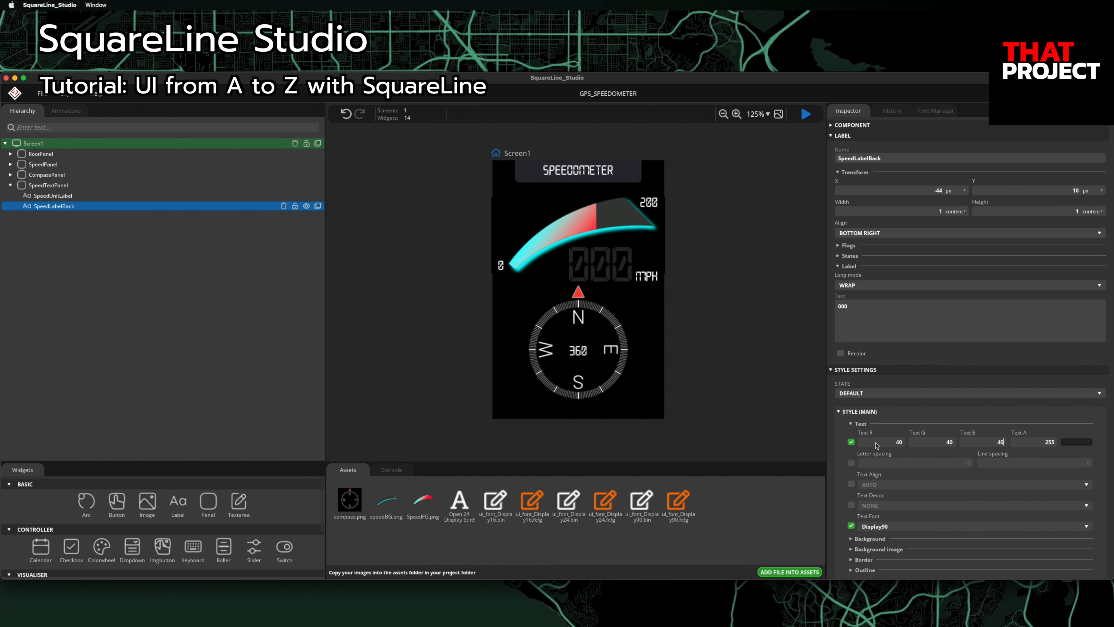
Step: Duplicate it as SpeedLabel with cyan colour 0/255/255 and text 120
left_click(318, 207)
left_click(910, 161)
key("BackSpace")
key("BackSpace")
key("BackSpace")
key("BackSpace")
key("BackSpace")
key("Return")
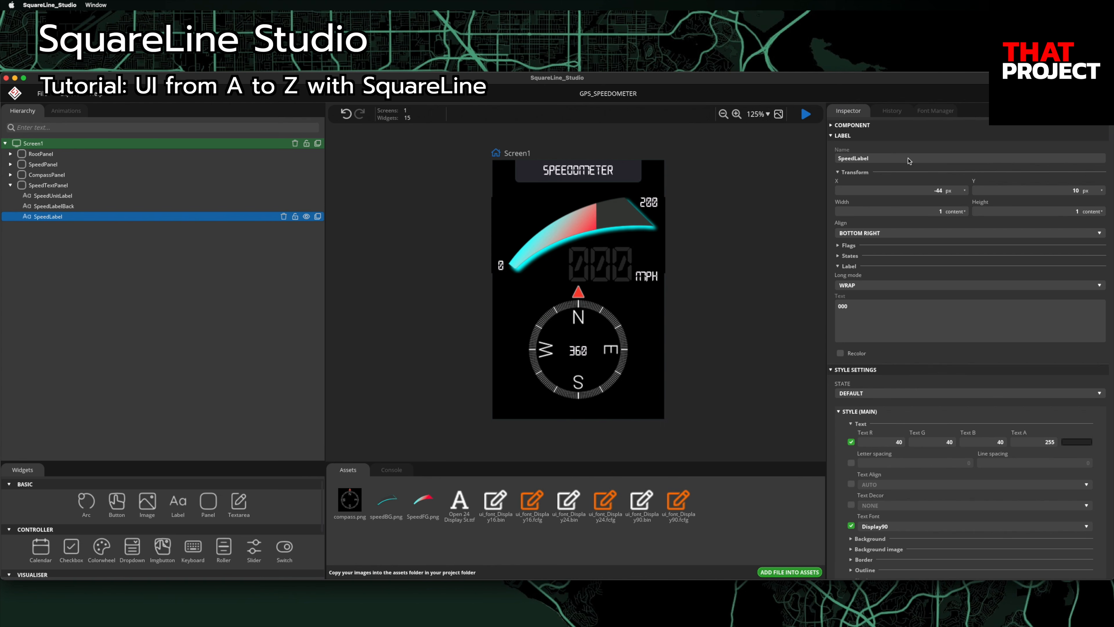
left_click(898, 442)
type("0")
left_click(953, 442)
type("255")
key("Tab")
type("255")
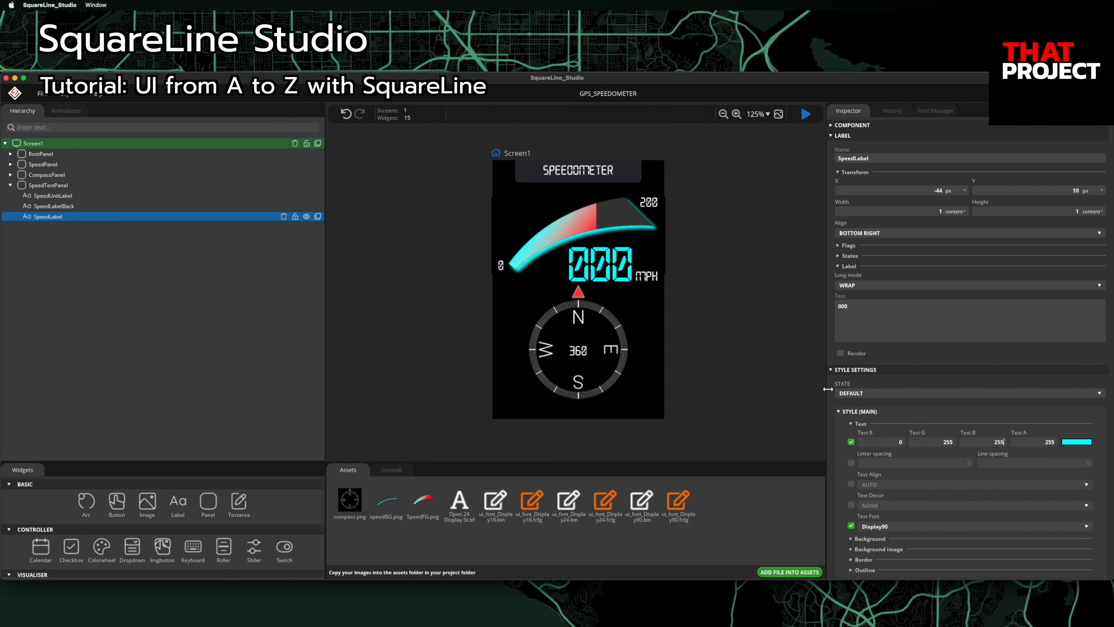
left_click(885, 310)
type("120")
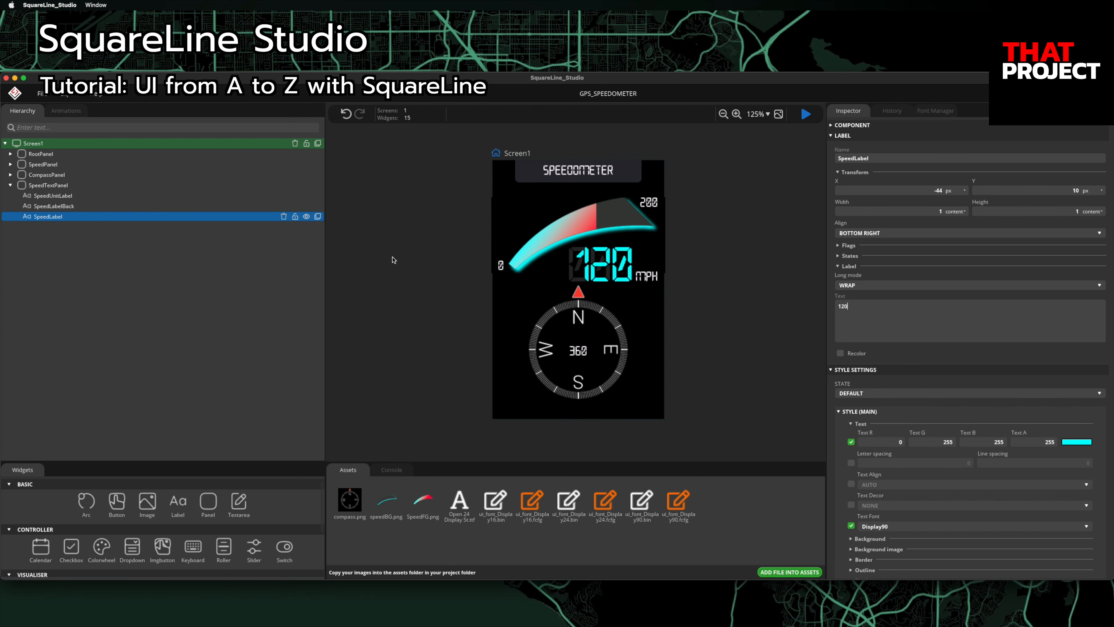
Step: Select CompassLabel and create a Display40 font at size 40
left_click(10, 175)
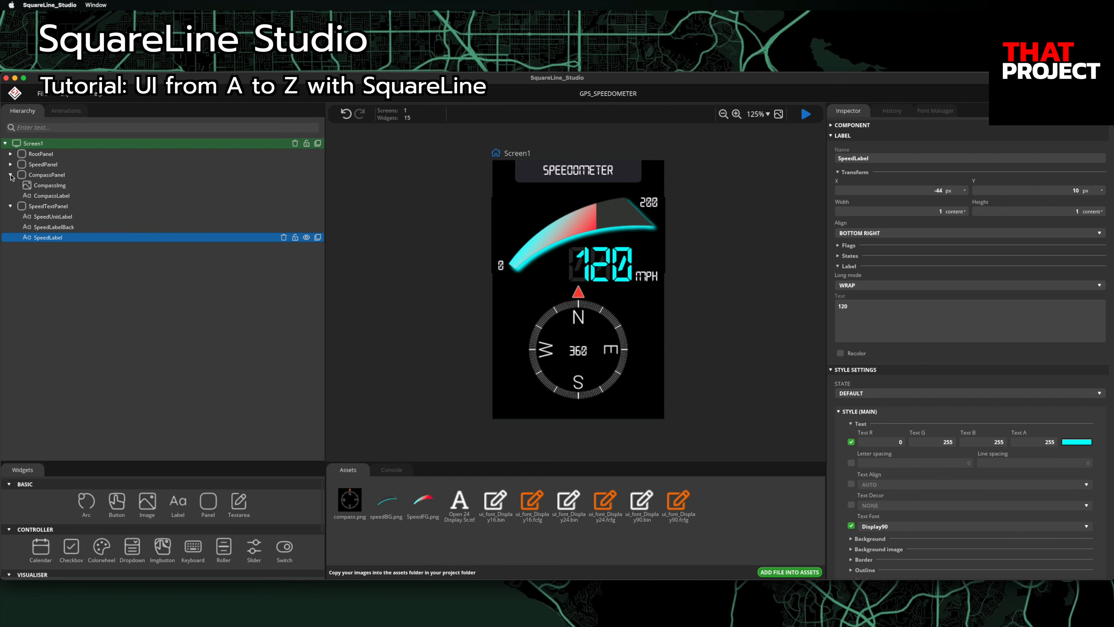
left_click(71, 196)
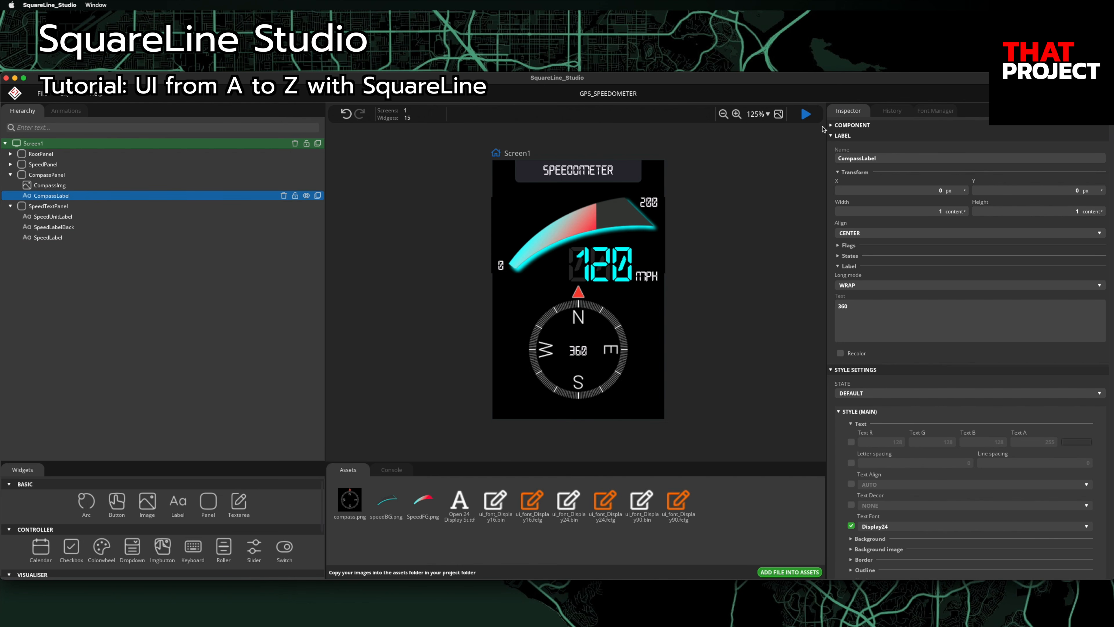
left_click(934, 111)
left_click(875, 150)
left_click(889, 148)
key("BackSpace")
key("BackSpace")
type("4")
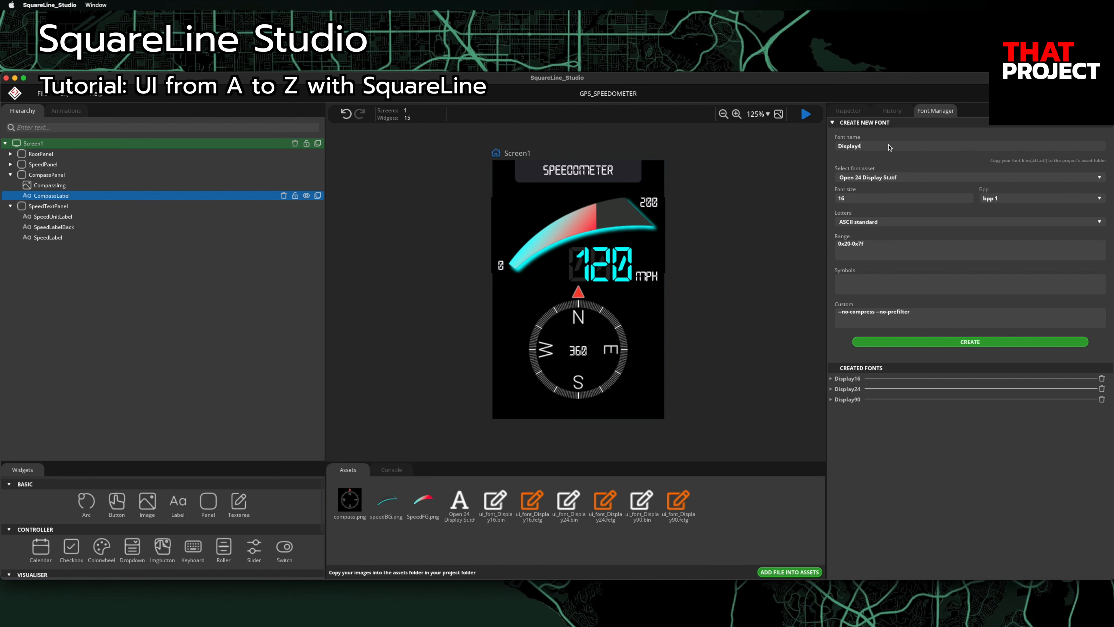
left_click(871, 199)
type("40")
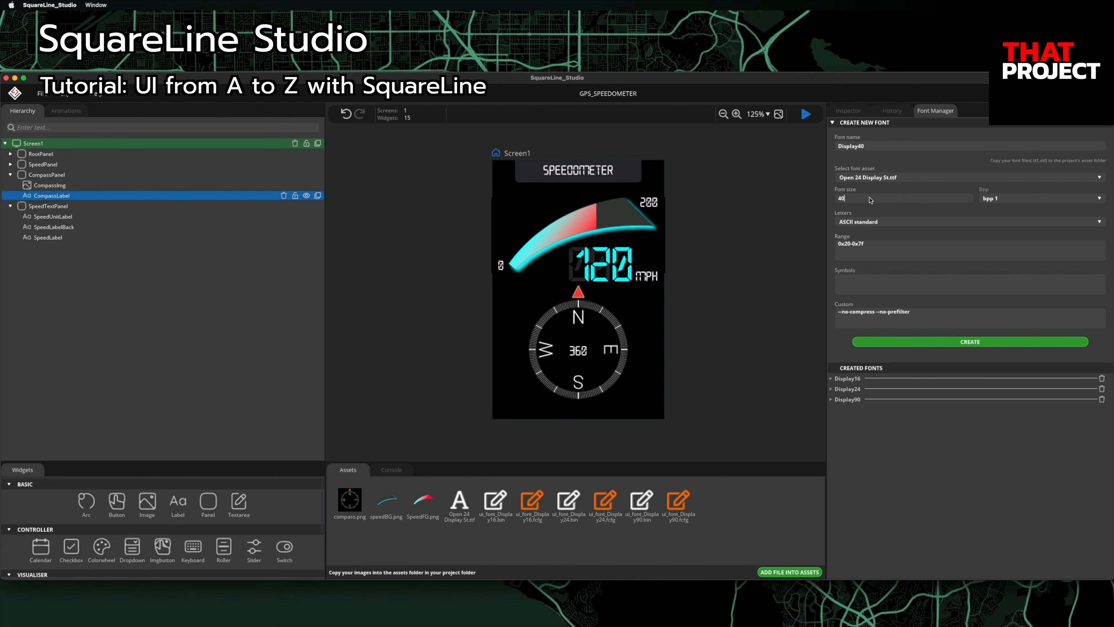
left_click(937, 343)
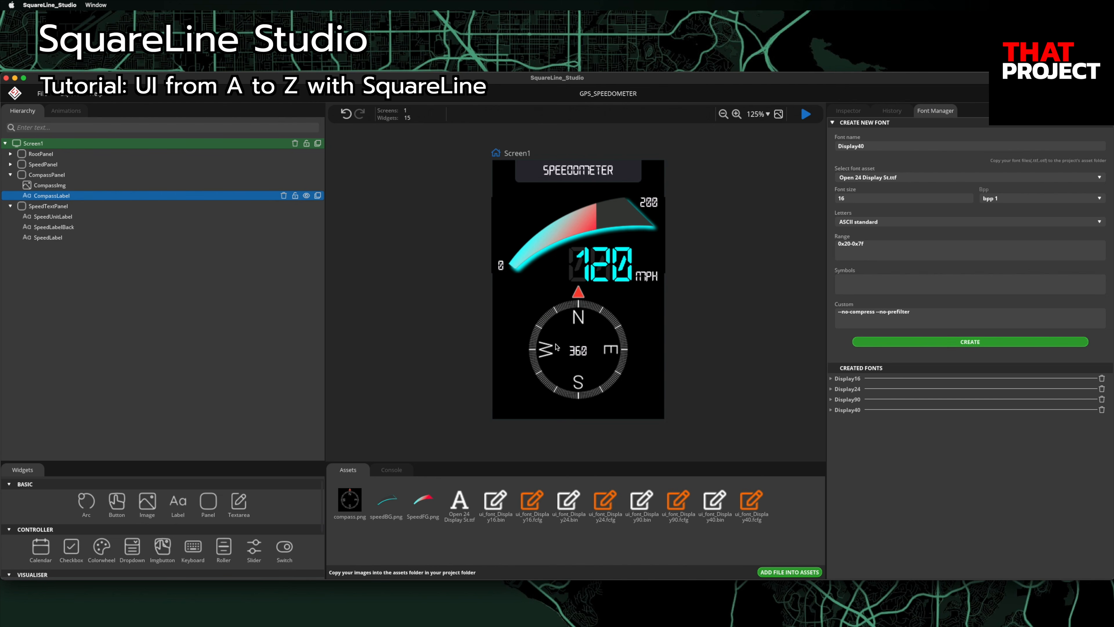
Step: Set CompassLabel's font to Display40 and its text colour to cyan 0/255/255
left_click(850, 115)
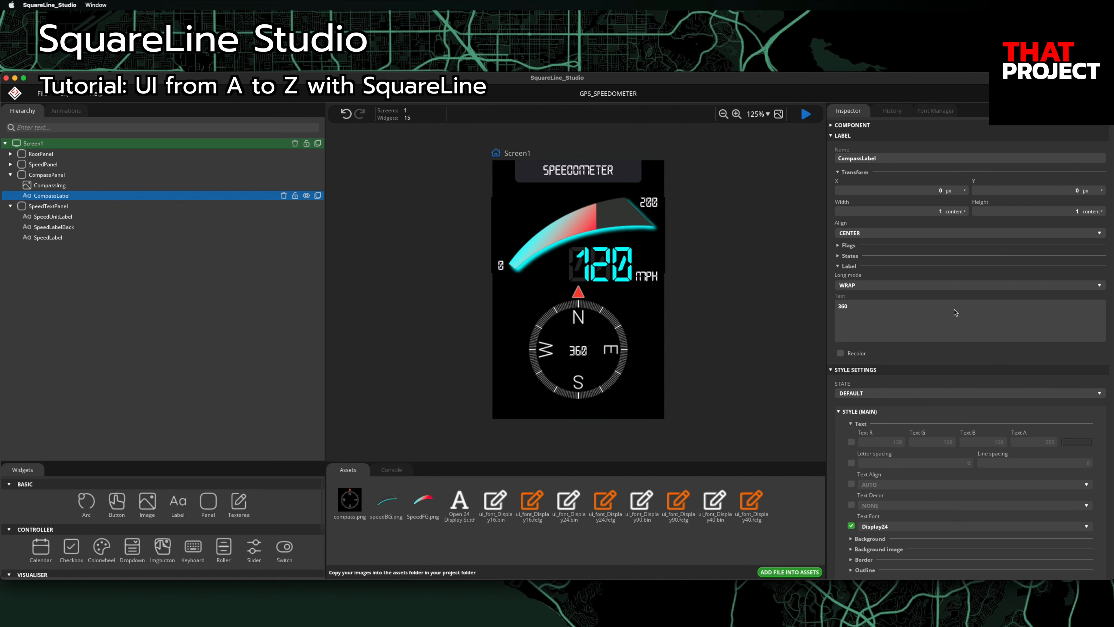
left_click(916, 529)
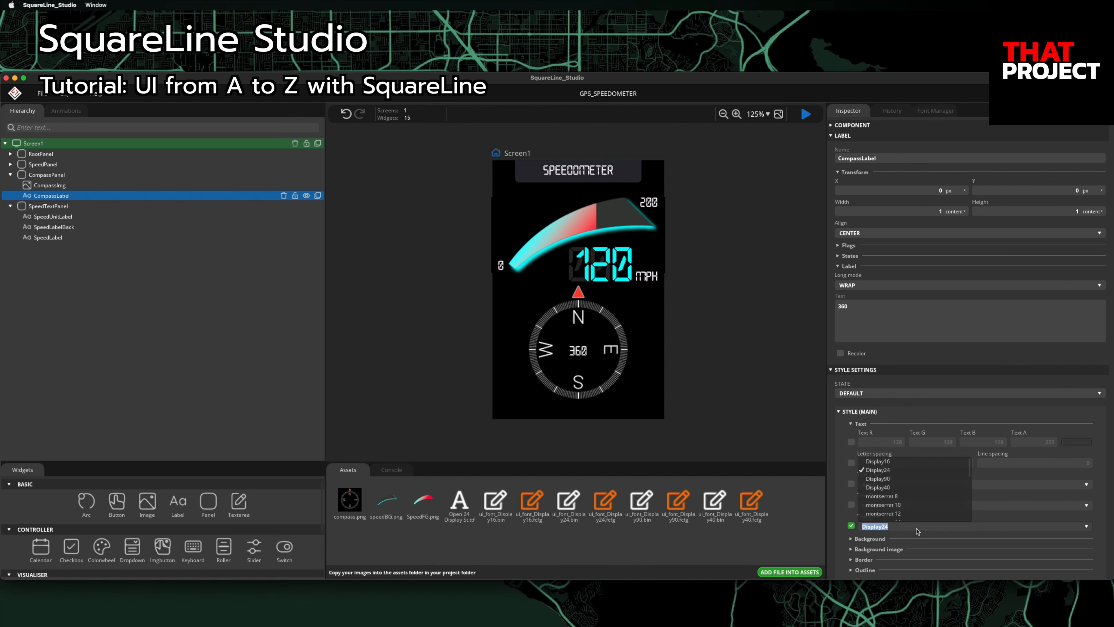
left_click(899, 489)
left_click(851, 442)
left_click(896, 443)
type("0")
key("Tab")
type("255")
key("Tab")
type("255")
key("Tab")
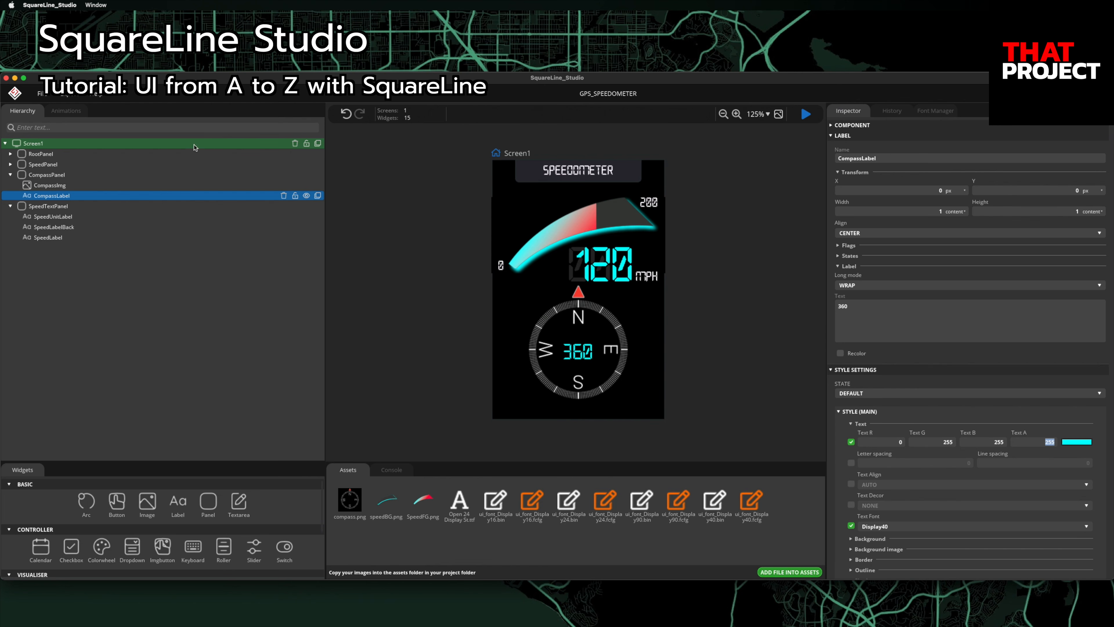
left_click(11, 165)
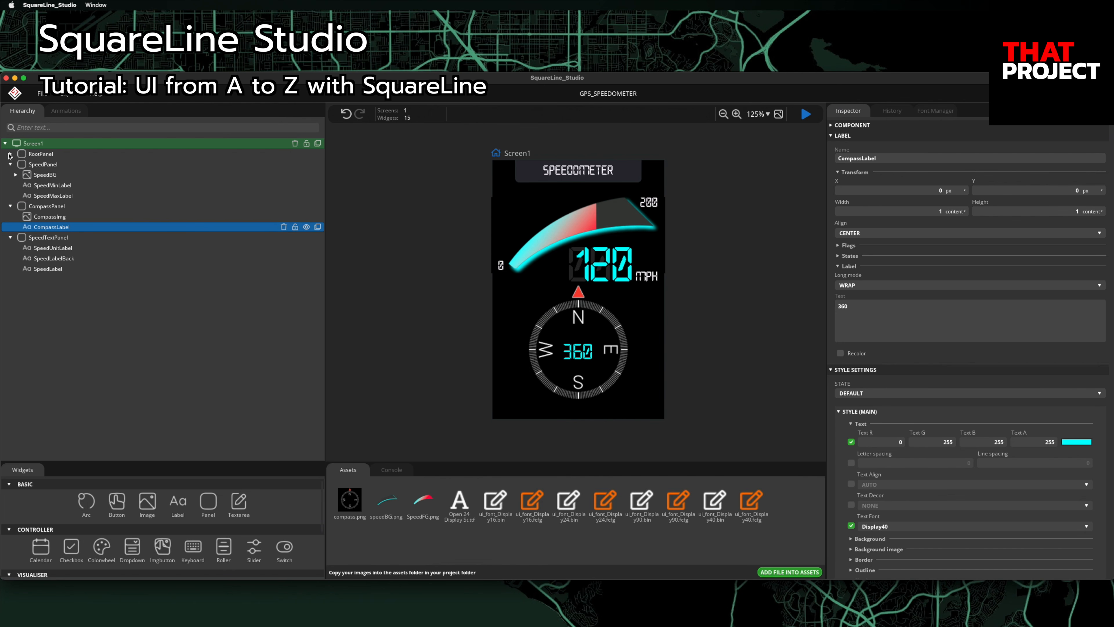
left_click(9, 154)
Step: Make the SPEEDOMETER title text cyan (0, 255, 255)
left_click(46, 166)
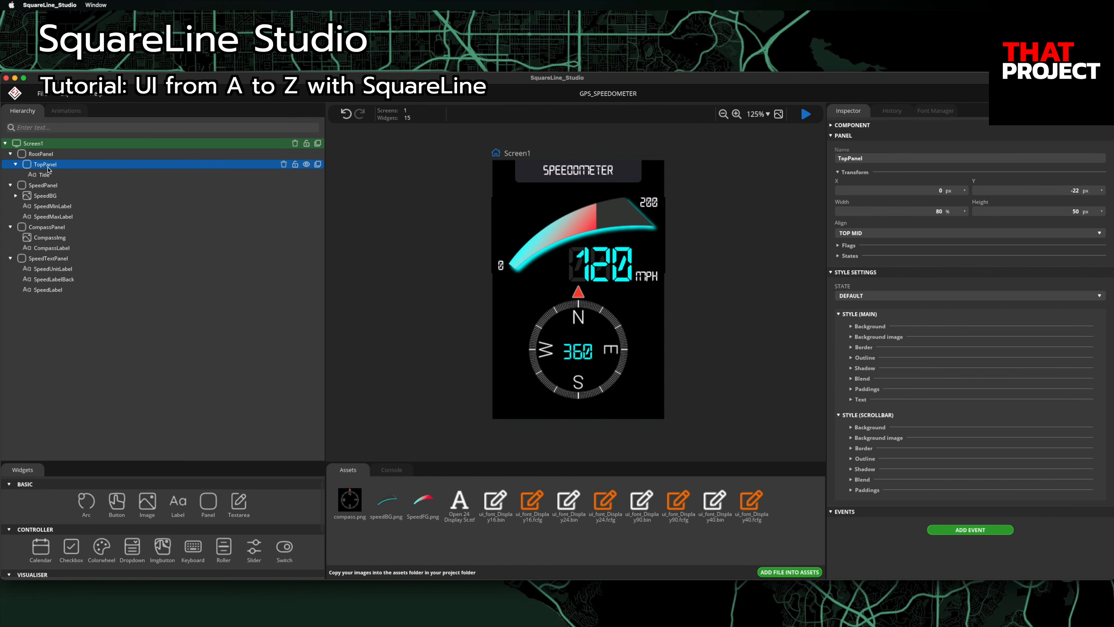
left_click(45, 174)
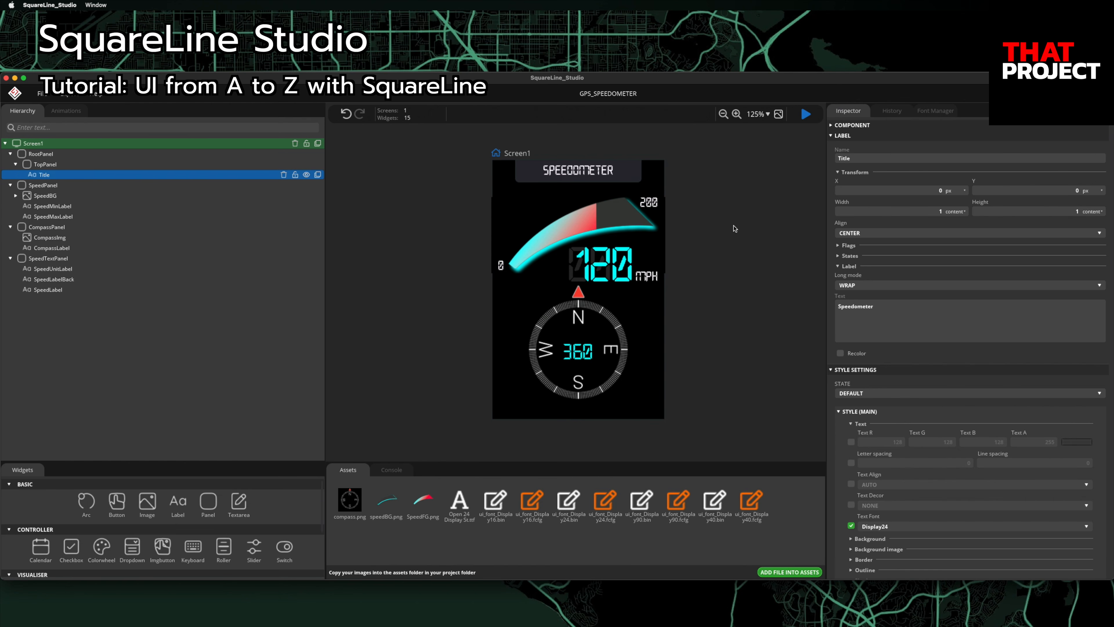
left_click(854, 441)
left_click(891, 440)
type("0")
key("Tab")
type("255")
key("Tab")
type("255")
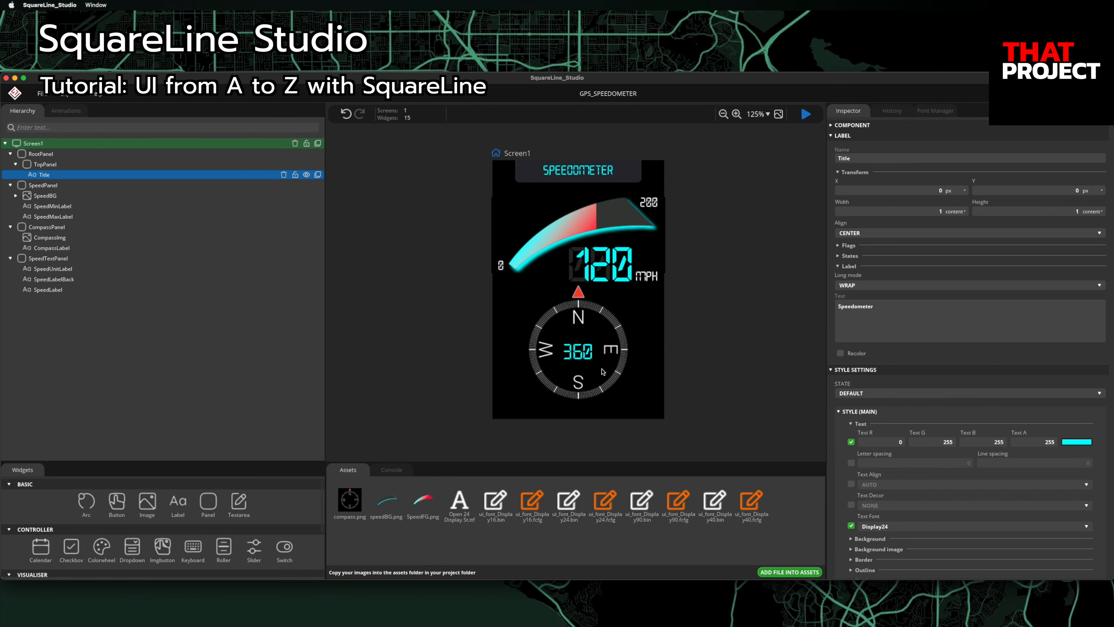
Step: Give the top panel a 4 px grey border (106, 106, 117) on all sides
left_click(99, 166)
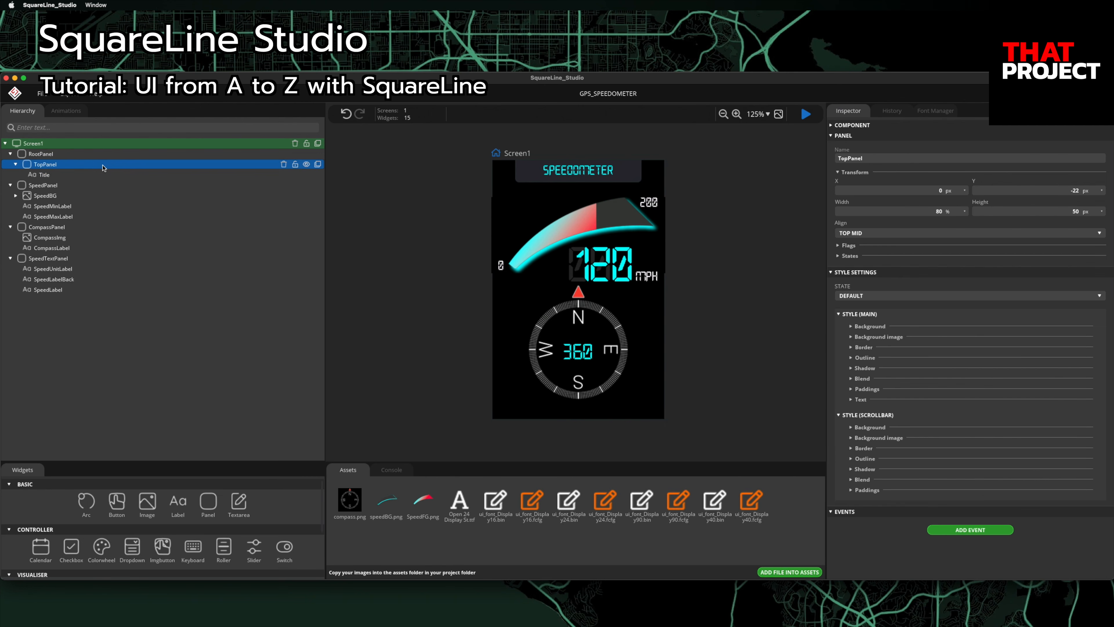
left_click(851, 347)
left_click(851, 365)
left_click(895, 368)
type("106")
key("Tab")
type("106")
key("Tab")
type("11")
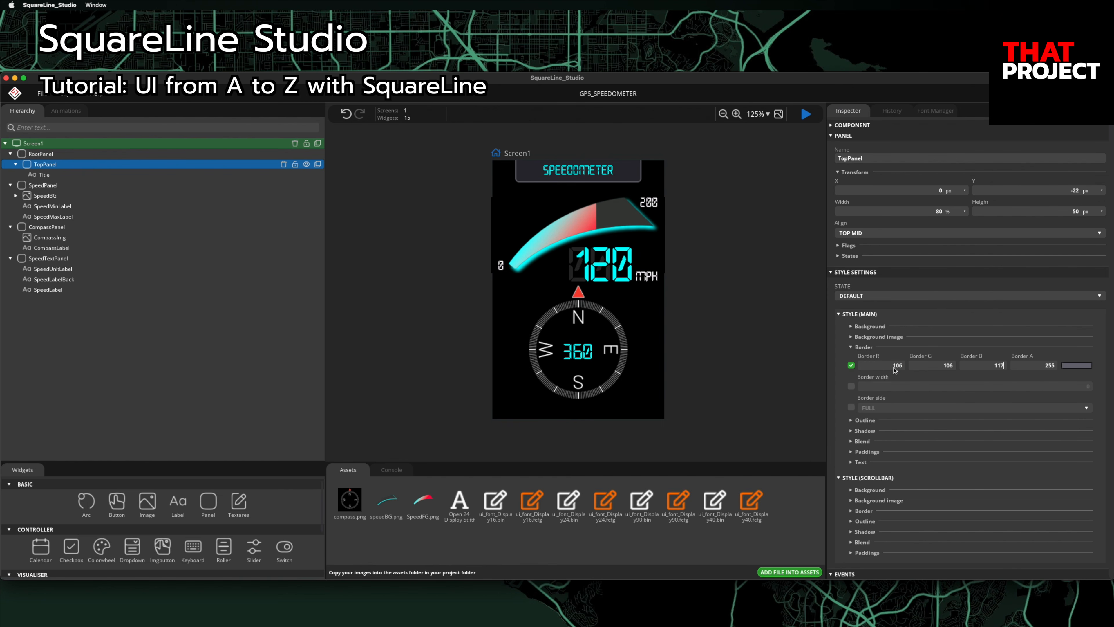
type("7")
left_click(851, 387)
type("4")
left_click(851, 408)
Step: Enable a cyan (0, 255, 255) shadow on the top panel
left_click(862, 432)
scroll(860, 395, "down", 4)
left_click(851, 354)
left_click(935, 357)
type("255")
left_click(1002, 358)
type("255")
Step: Set the top panel's shadow to width 5, spread 3 and offset 2, 2
left_click(851, 375)
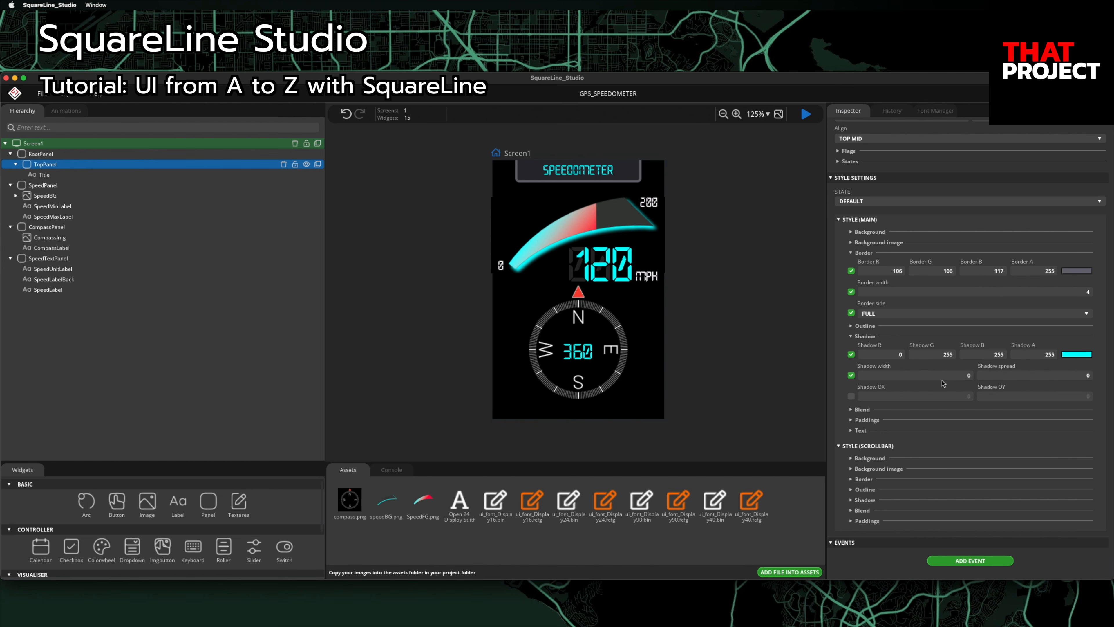
left_click(968, 376)
type("5")
left_click(1072, 376)
type("3")
left_click(852, 396)
left_click(952, 398)
type("2")
key("Tab")
type("2")
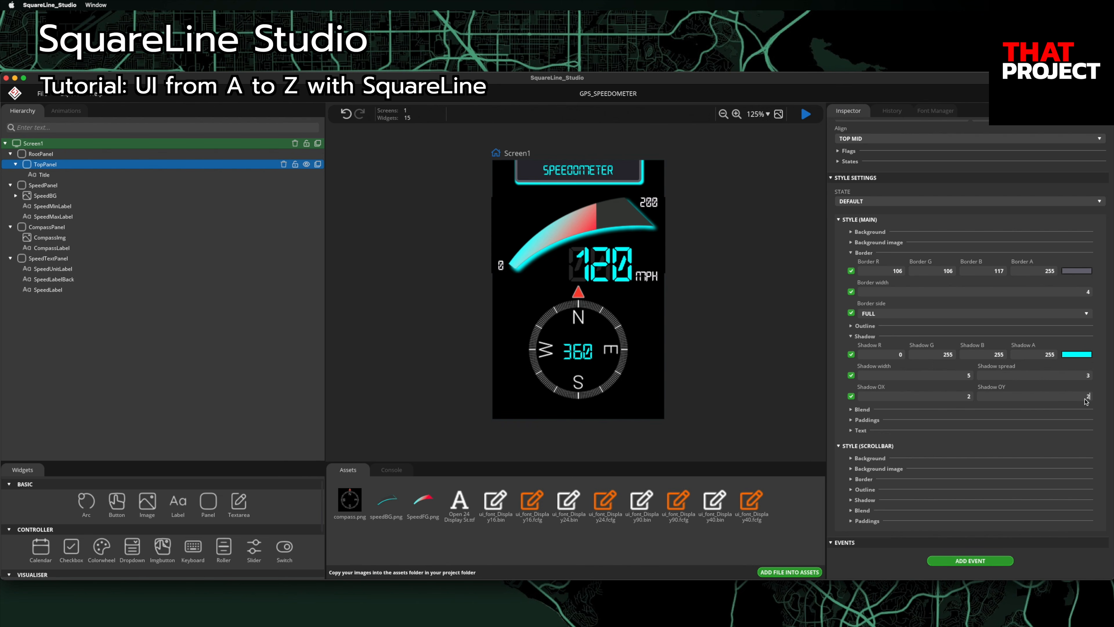
left_click(724, 350)
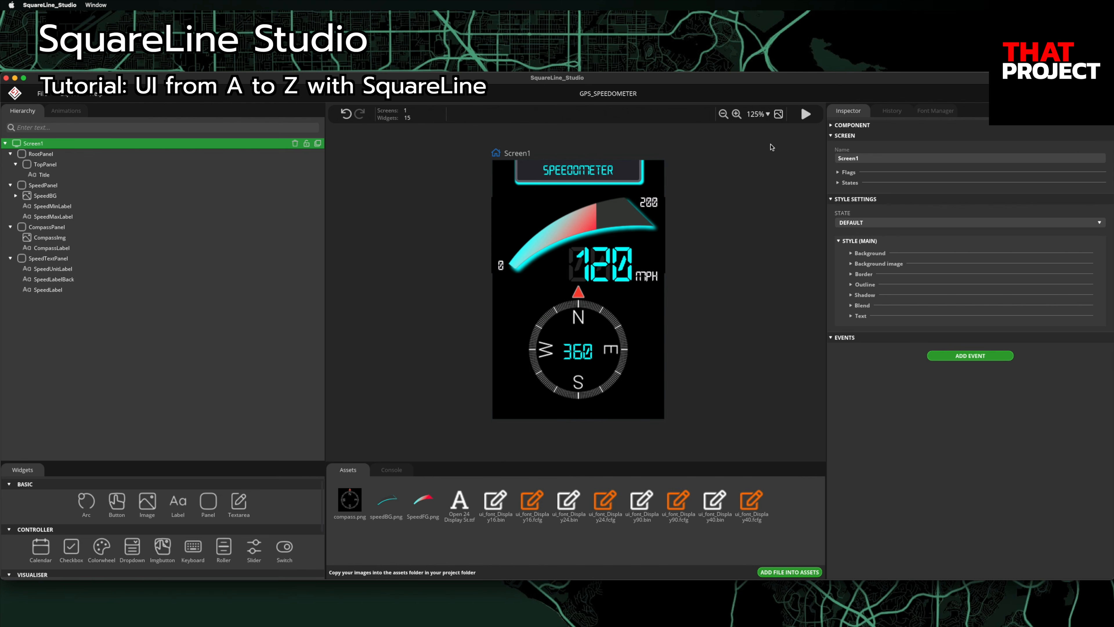
Step: Test the speed arc in Play mode by dragging its value, then stop the preview
left_click(807, 114)
left_click_drag(576, 228, 609, 227)
left_click(806, 114)
Step: Duplicate Screen1 into a new Screen2 and expand its widget tree
left_click(5, 143)
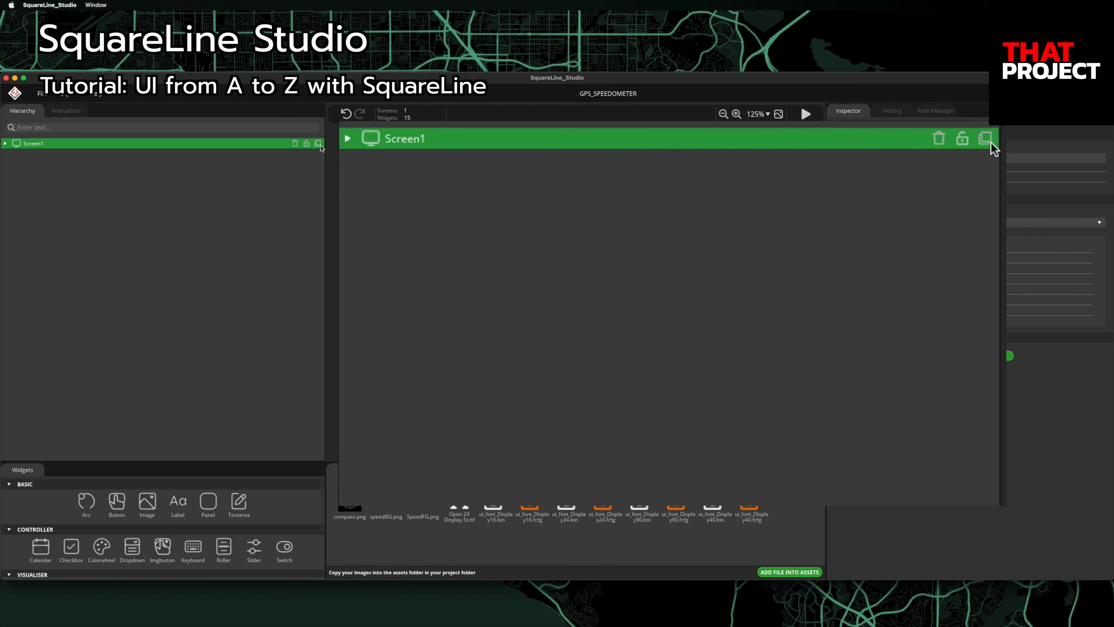
left_click(319, 145)
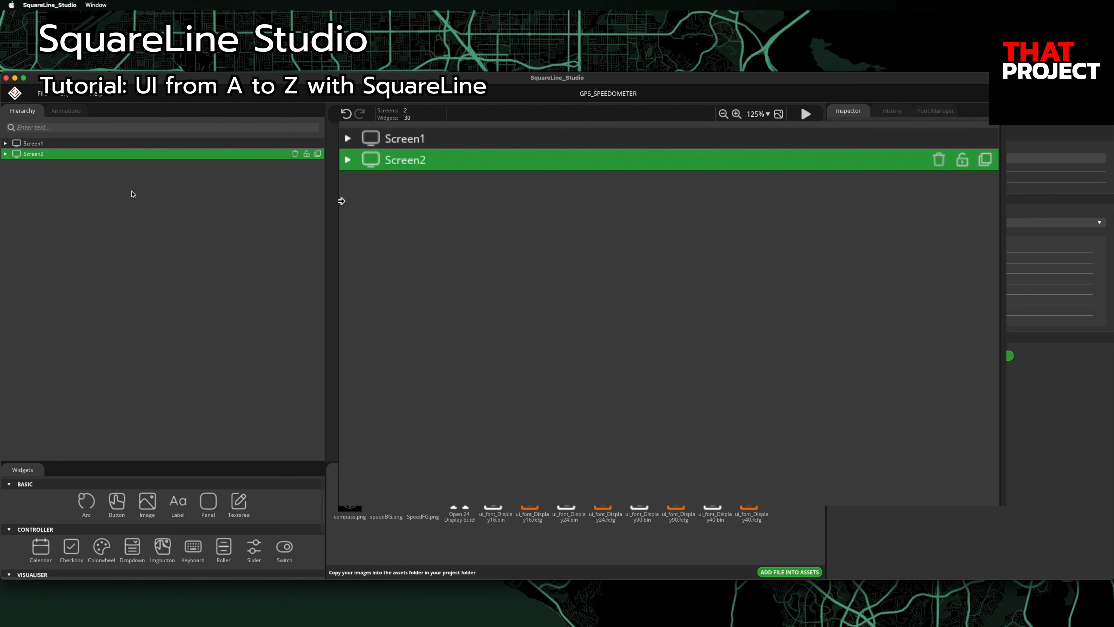
left_click(5, 154)
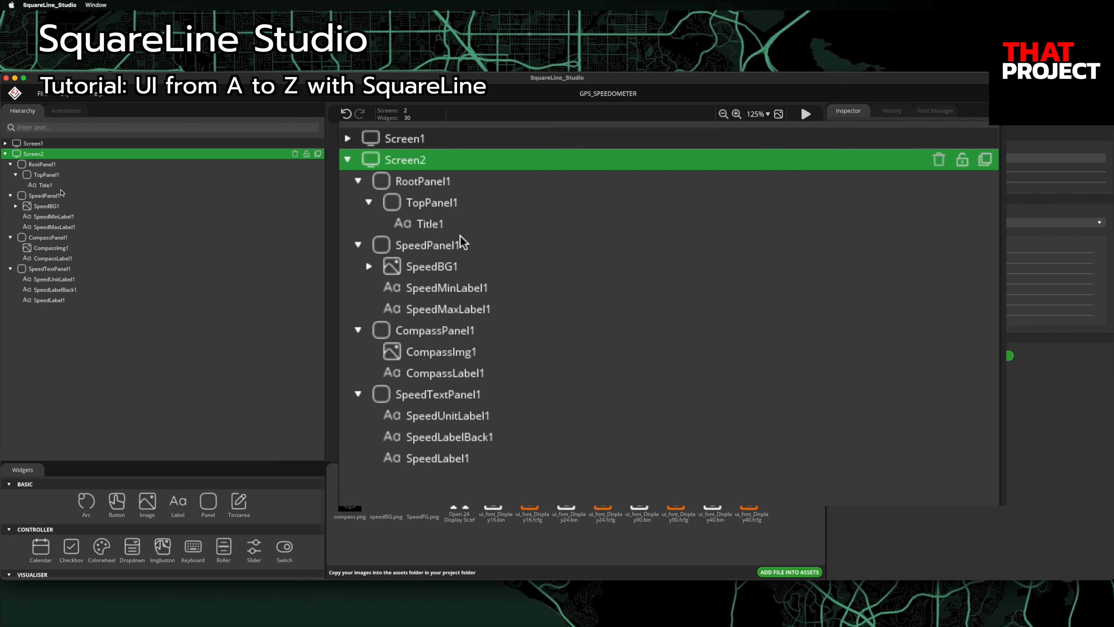
Step: Delete SpeedTextPanel1, CompassPanel1 and SpeedPanel1 from Screen2, keeping only the title panel
left_click(61, 196)
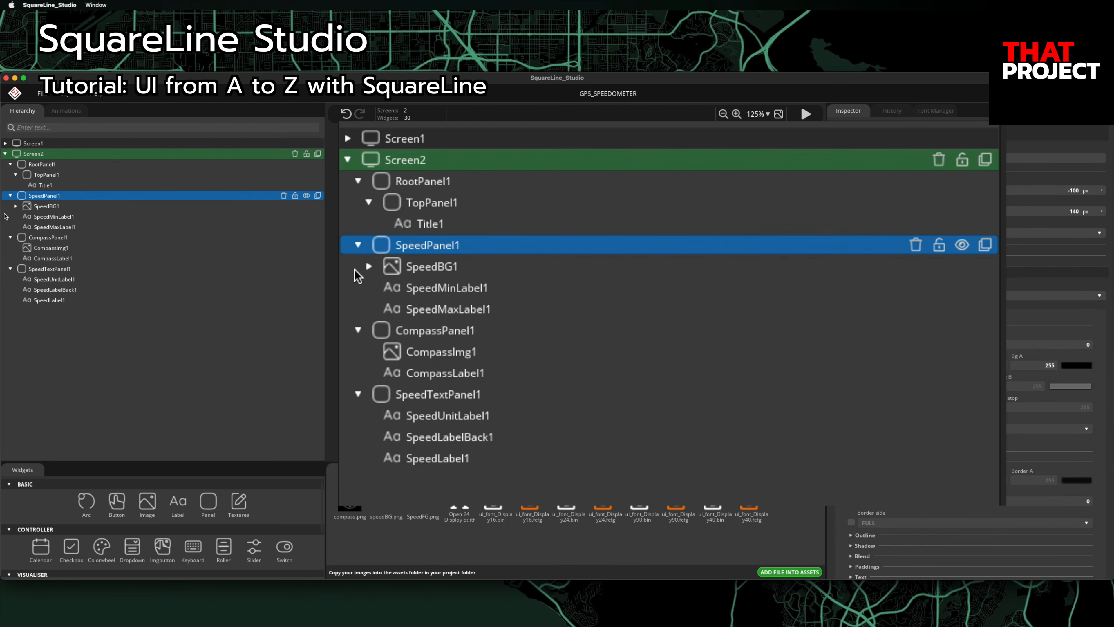
left_click(10, 196)
left_click(10, 206)
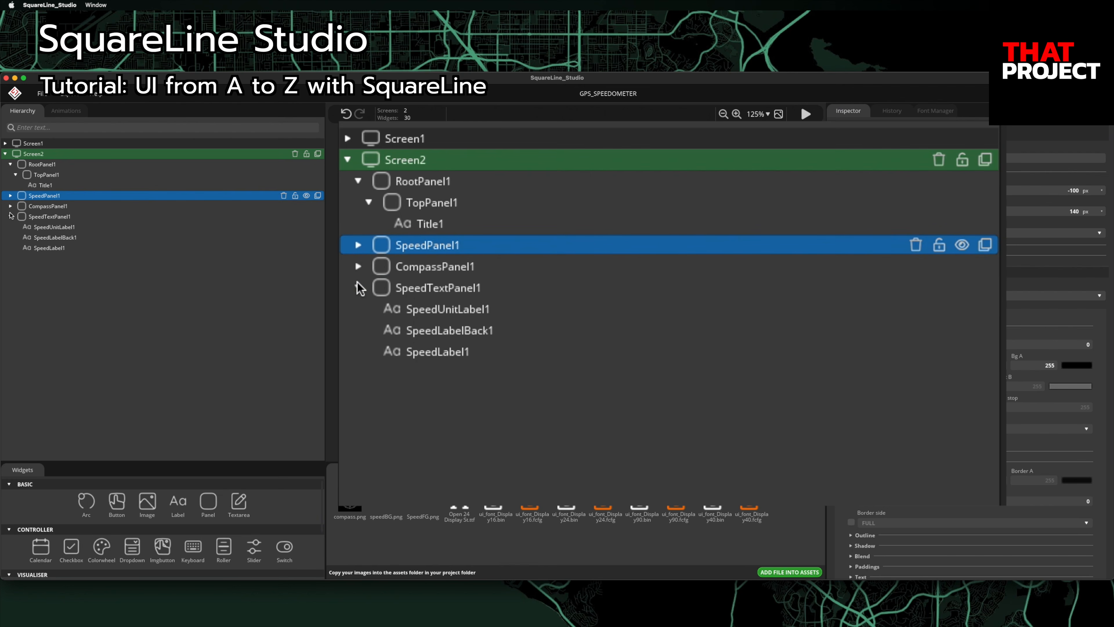
left_click(11, 217)
left_click(53, 217)
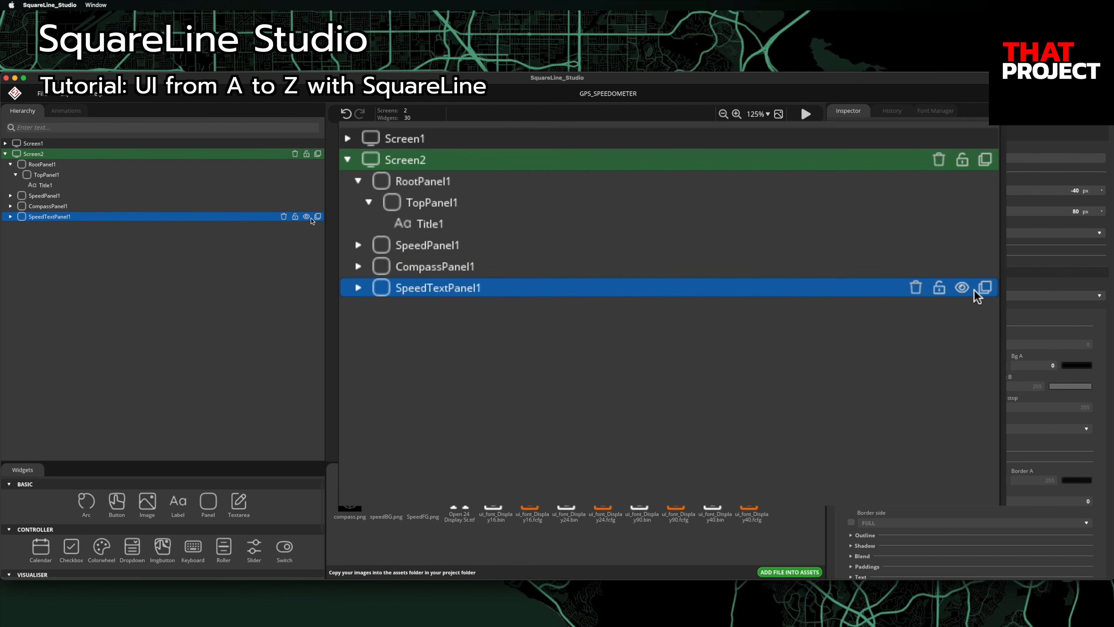
left_click(284, 217)
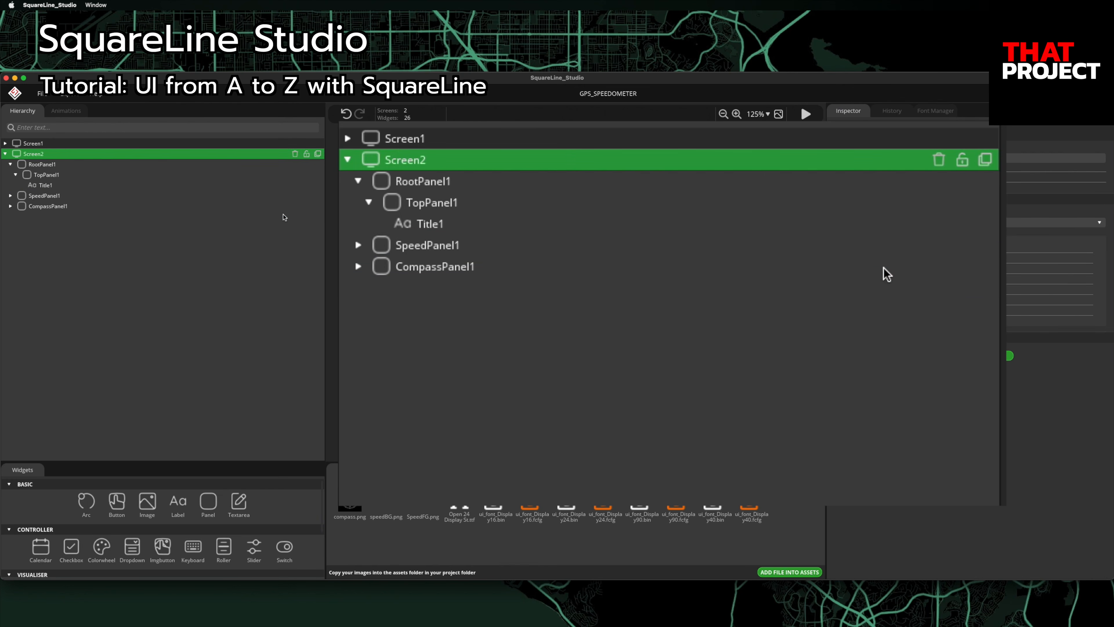
left_click(264, 206)
left_click(283, 206)
left_click(211, 197)
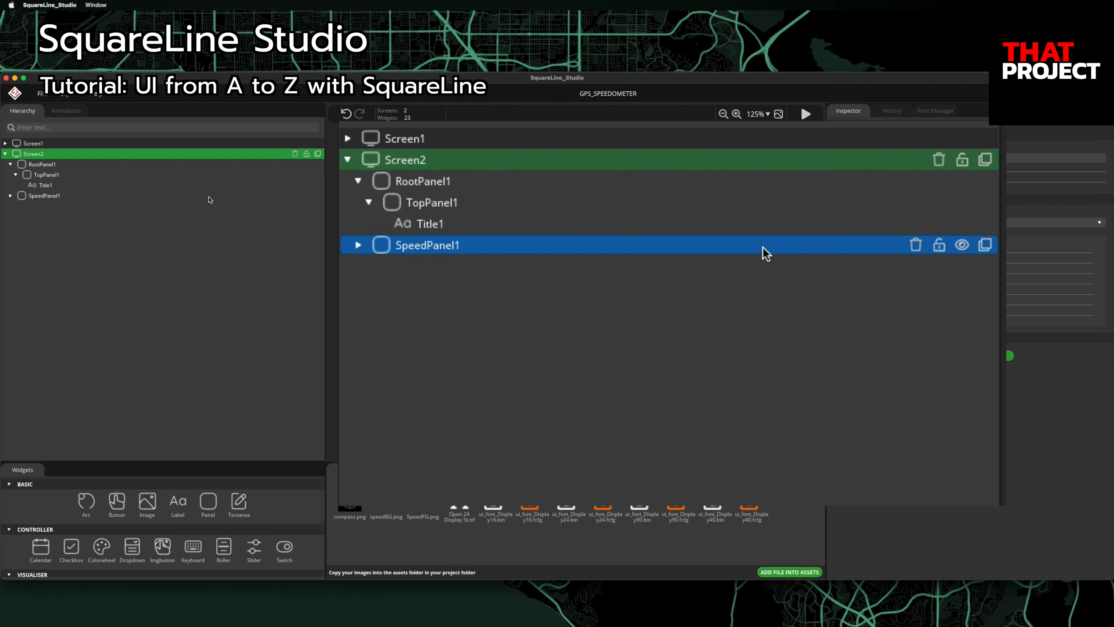
left_click(283, 196)
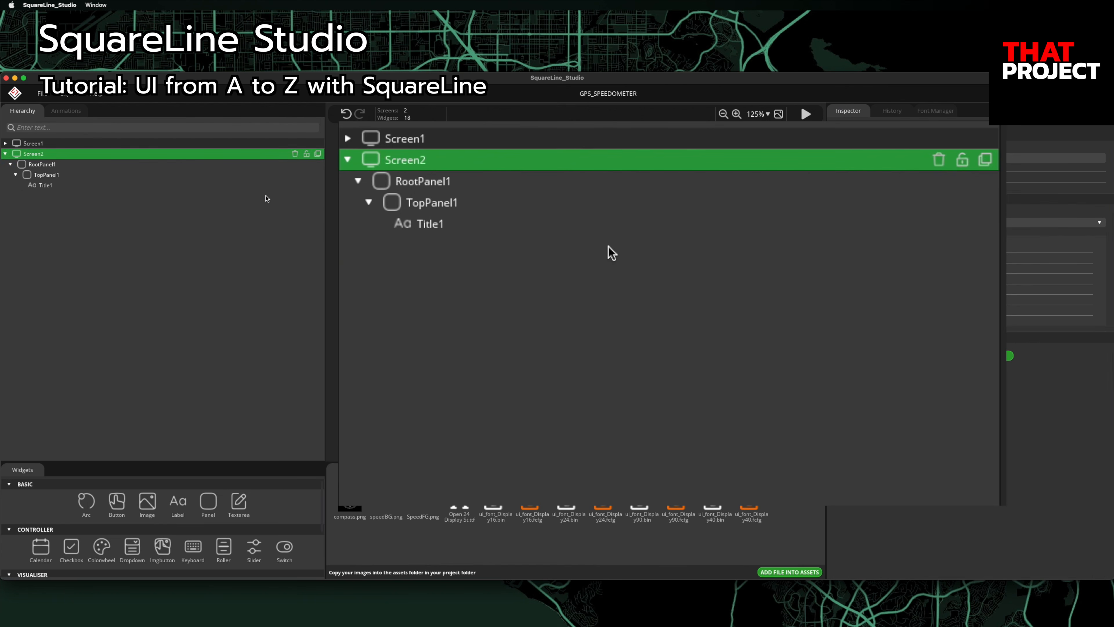
left_click(97, 186)
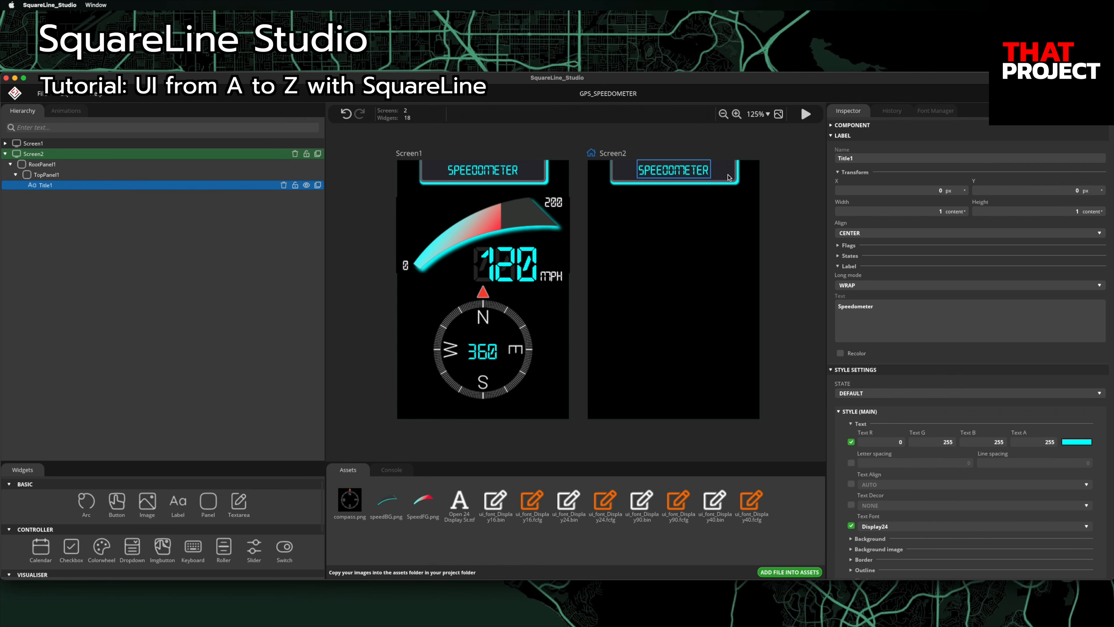
Step: Change Screen2's title text to 'GPS Information' and drop its custom text colour
left_click(905, 318)
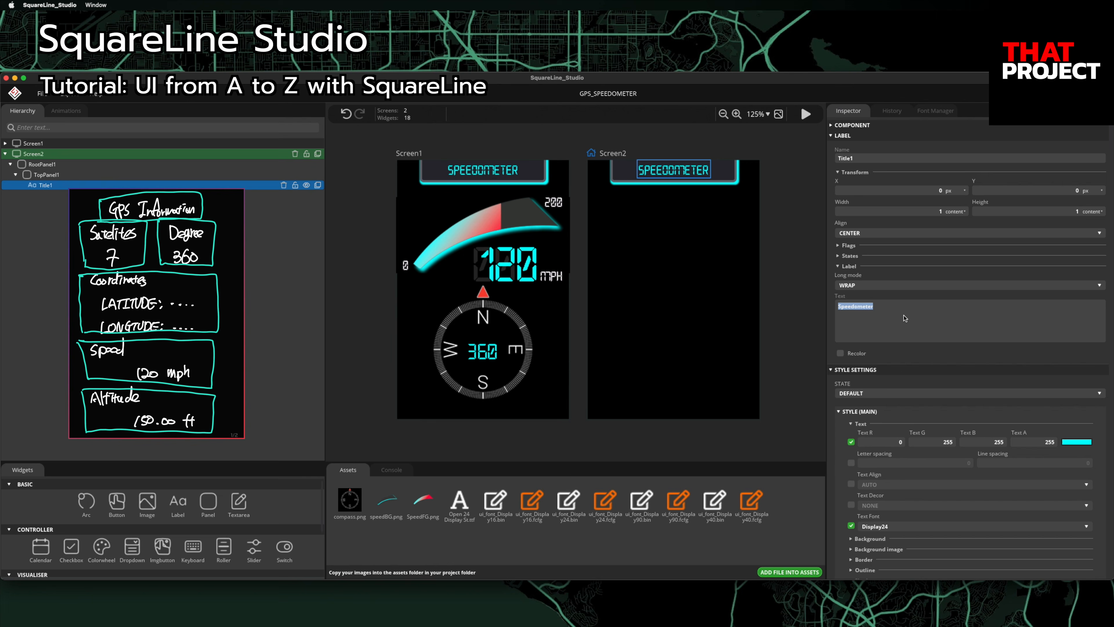
type("GPS Information")
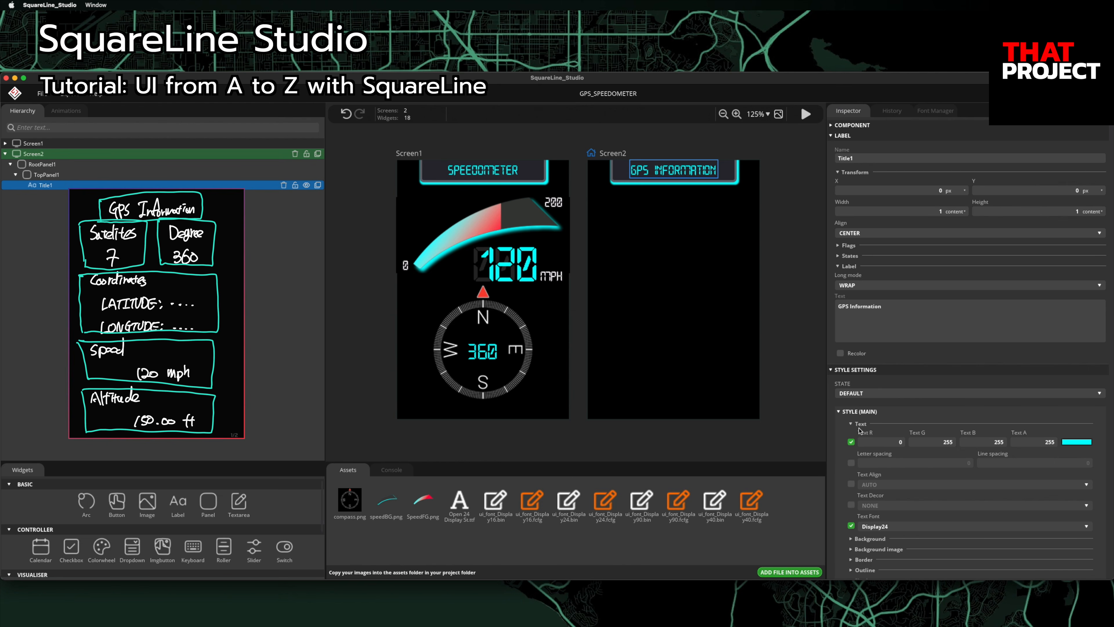
left_click(851, 442)
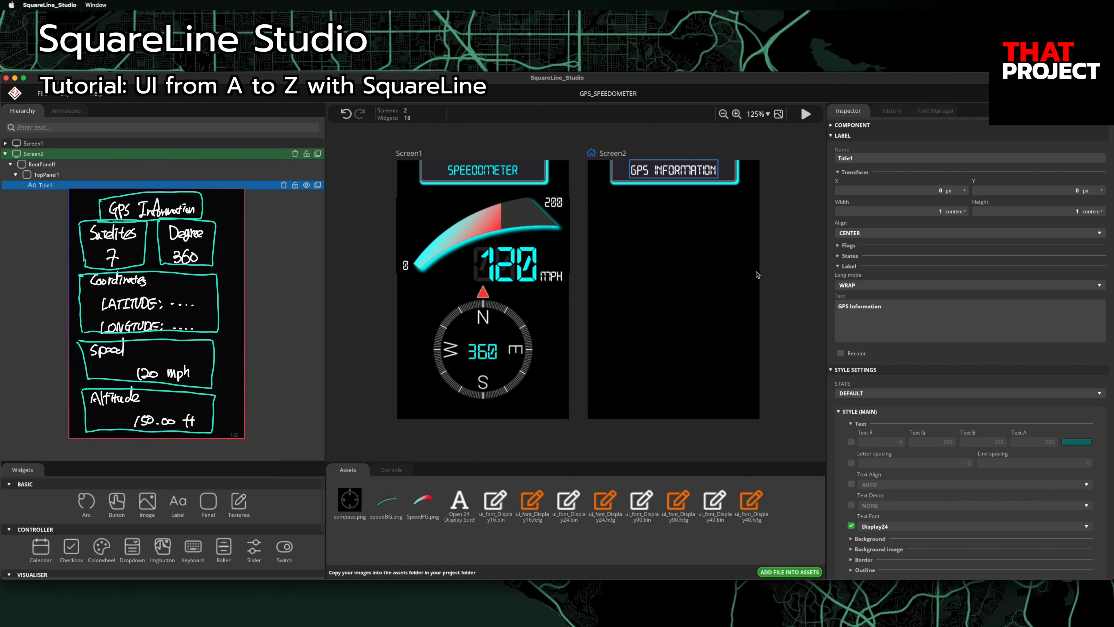
Step: Remove the custom cyan colour from Screen1's SPEEDOMETER title and collapse the panel groups
left_click(5, 144)
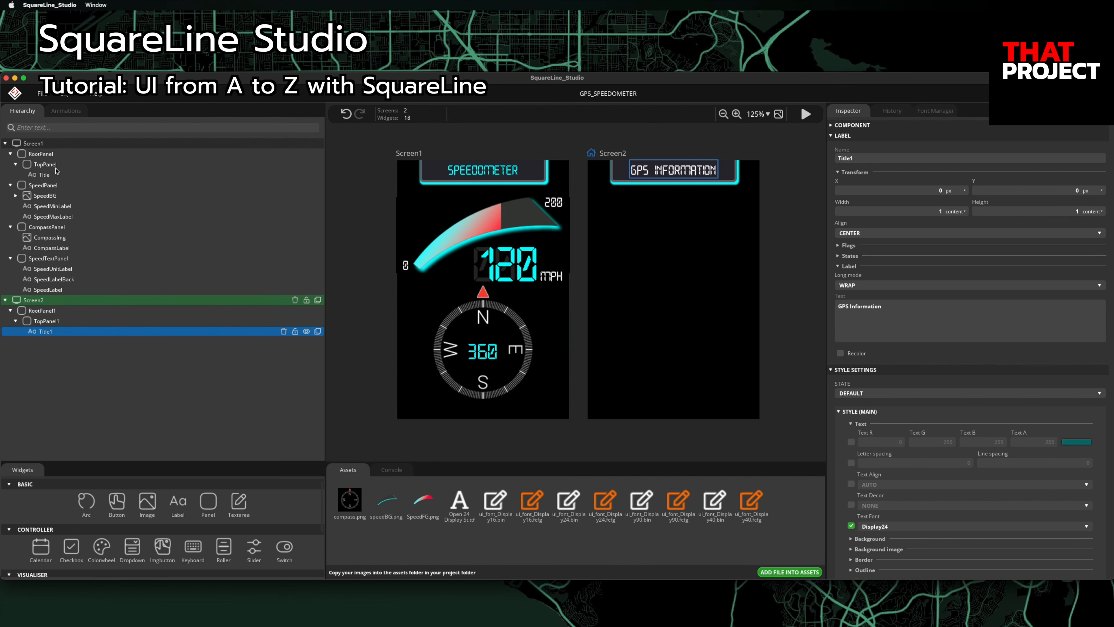
left_click(59, 174)
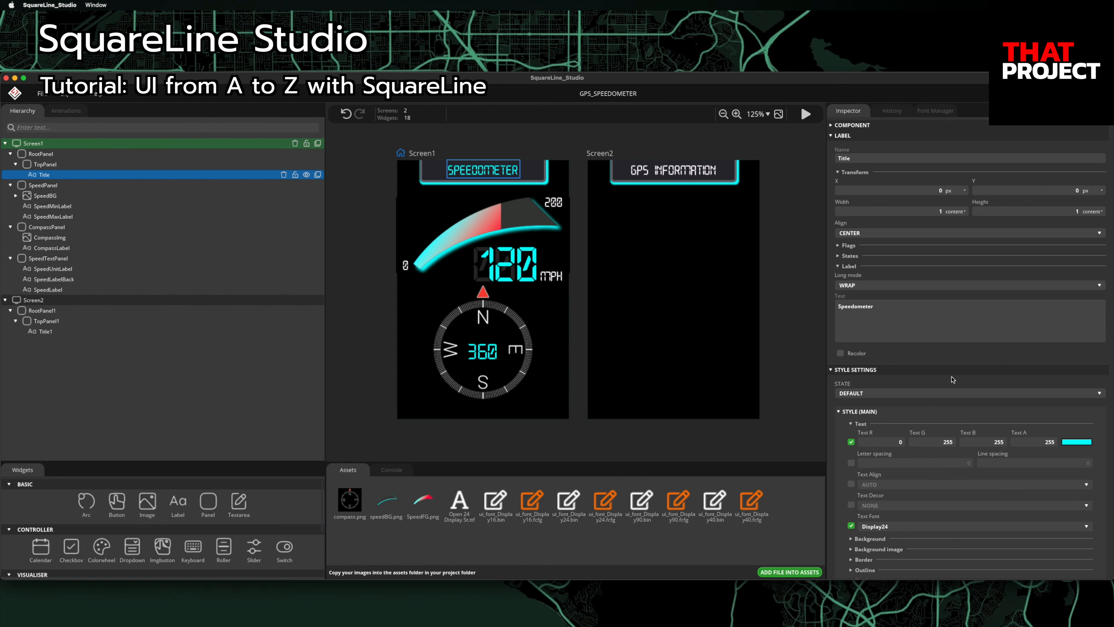
left_click(851, 441)
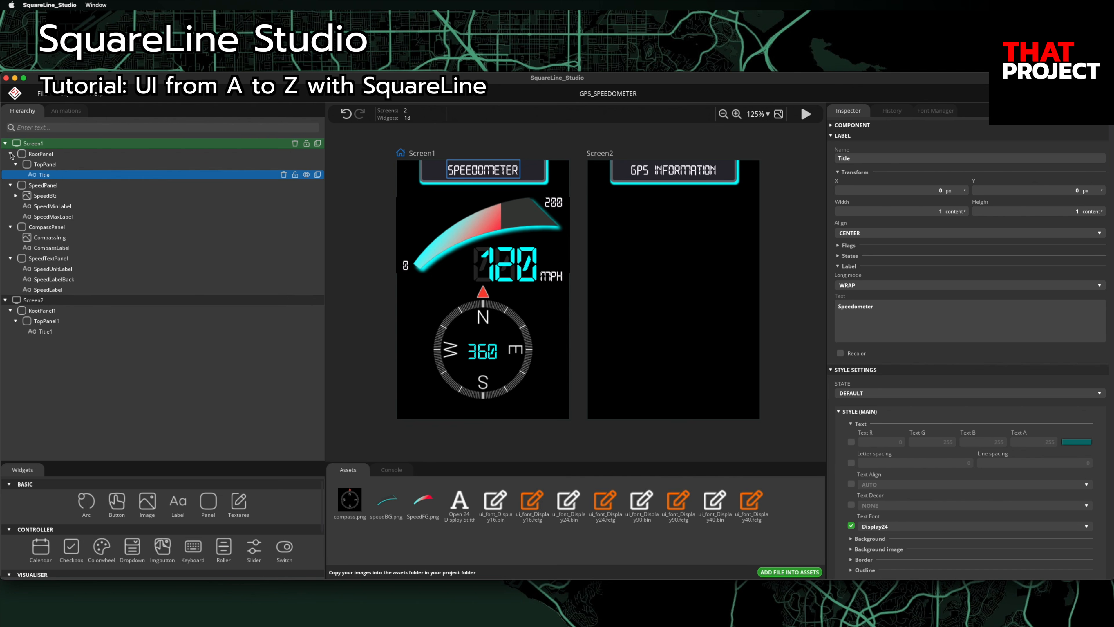
left_click(10, 154)
left_click(11, 164)
left_click(10, 175)
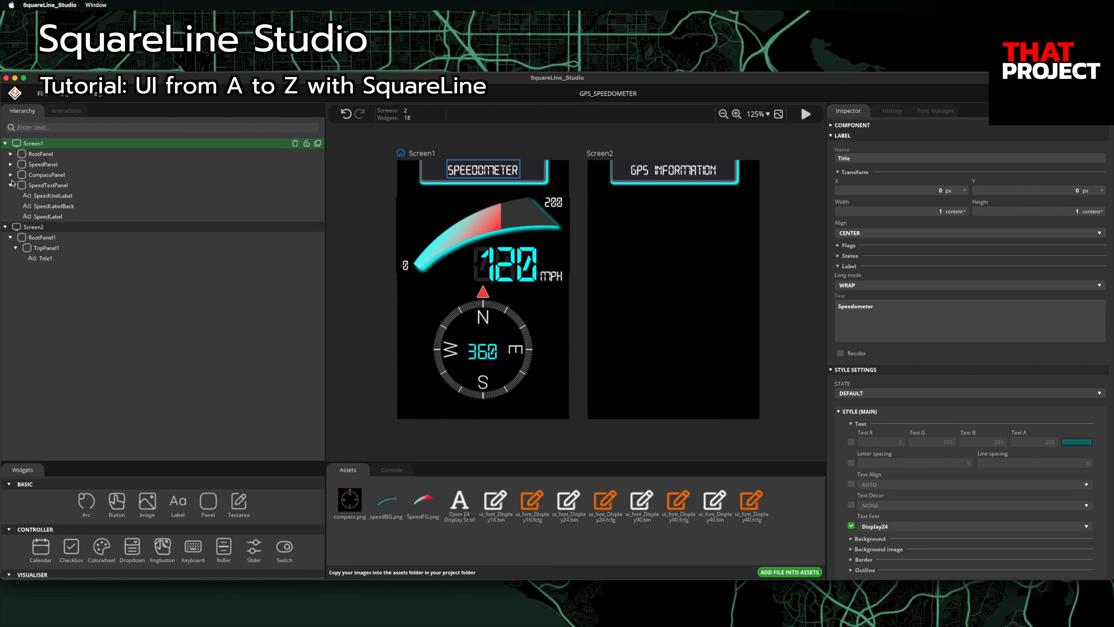
left_click(34, 144)
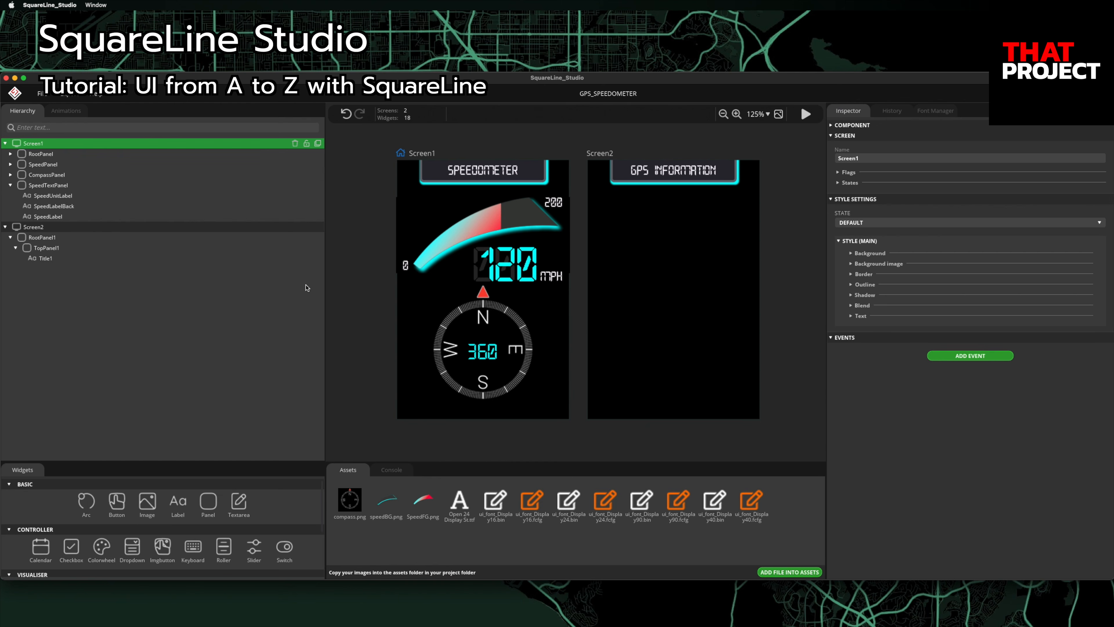
Step: Add a spinner to Screen1 and name it GPSWaitingSpinner
scroll(215, 540, "down", 3)
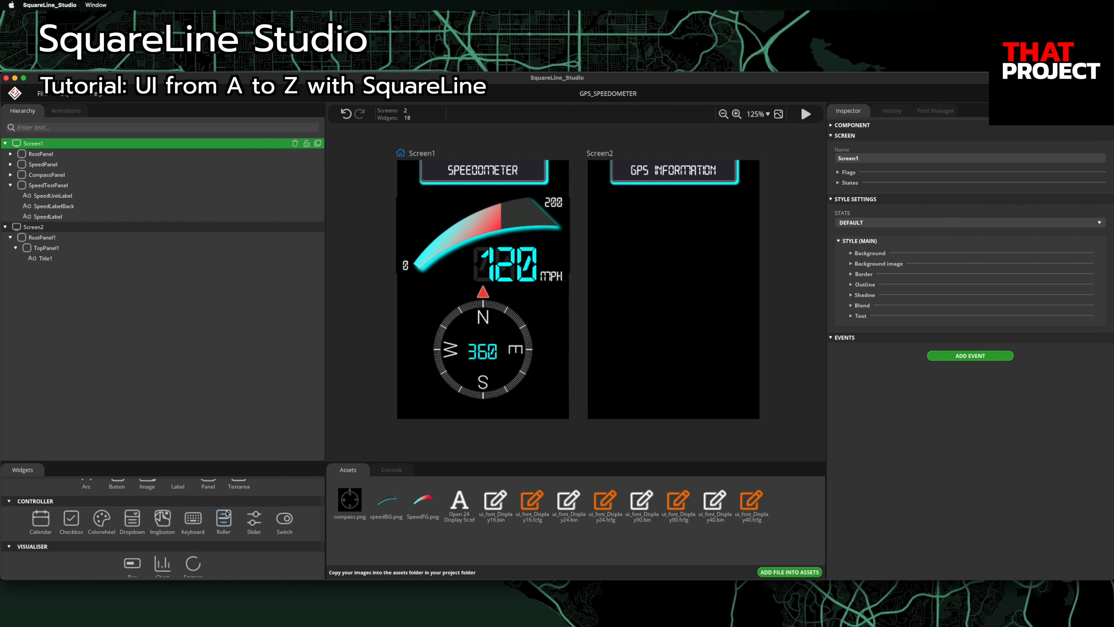
left_click(196, 554)
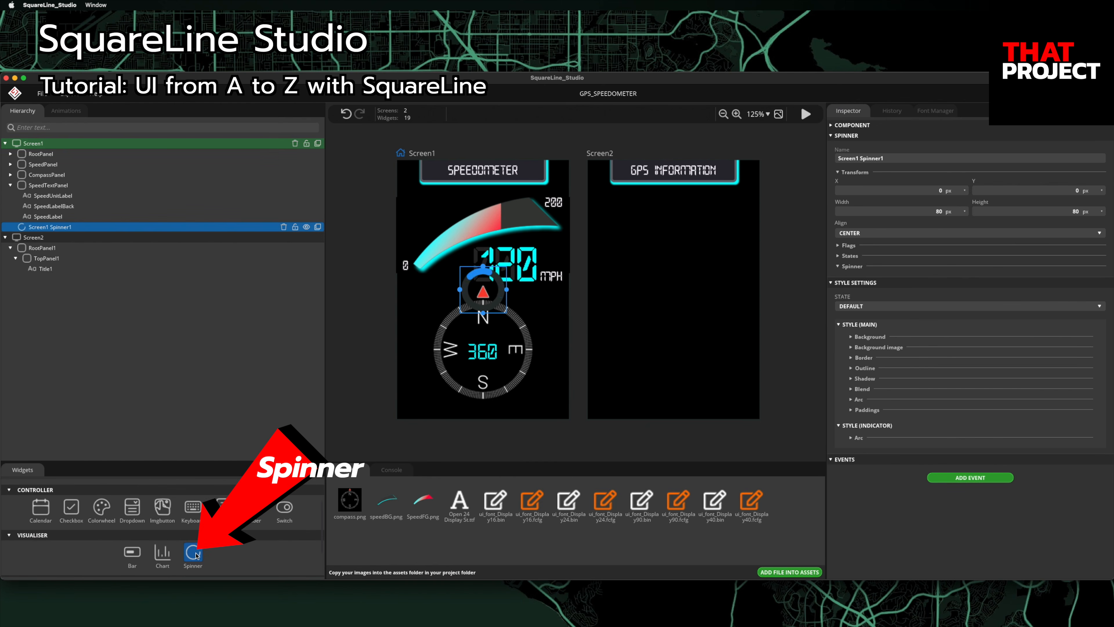
left_click(10, 185)
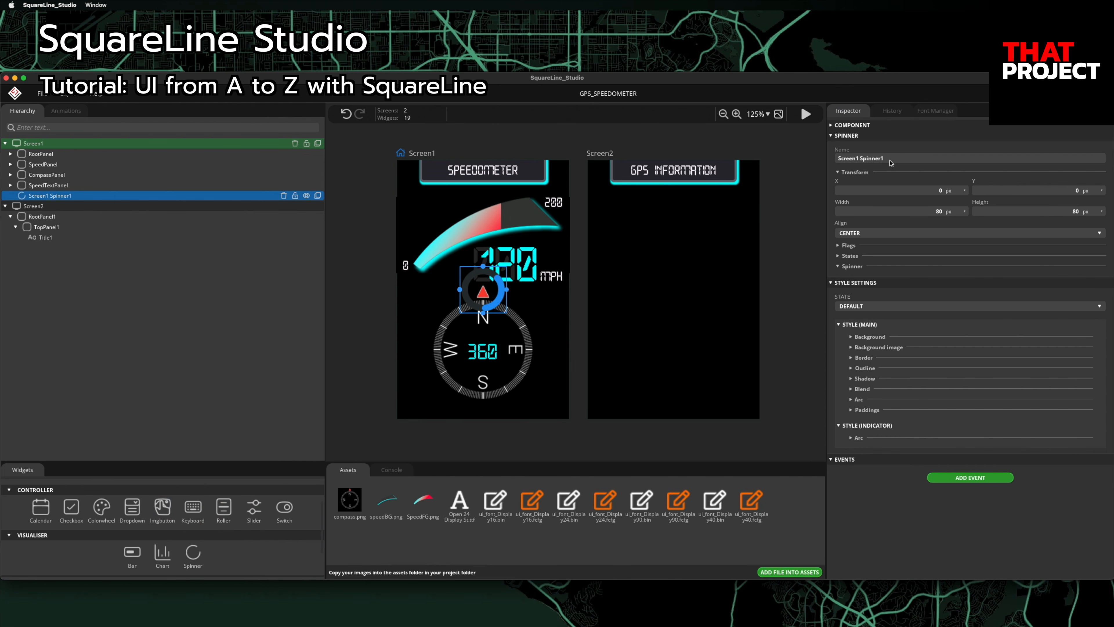
left_click_drag(891, 161, 822, 159)
type("GPSWaitingSpinner")
left_click(878, 234)
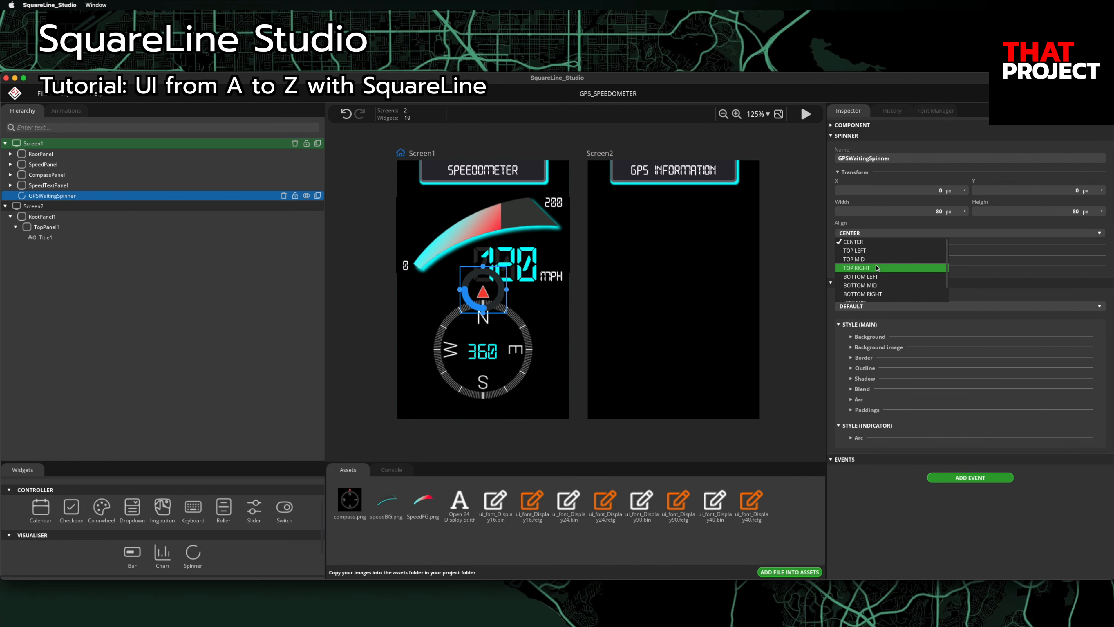
Step: Align the spinner top-right at 20×20 px with X -12 and Y 12
left_click(876, 268)
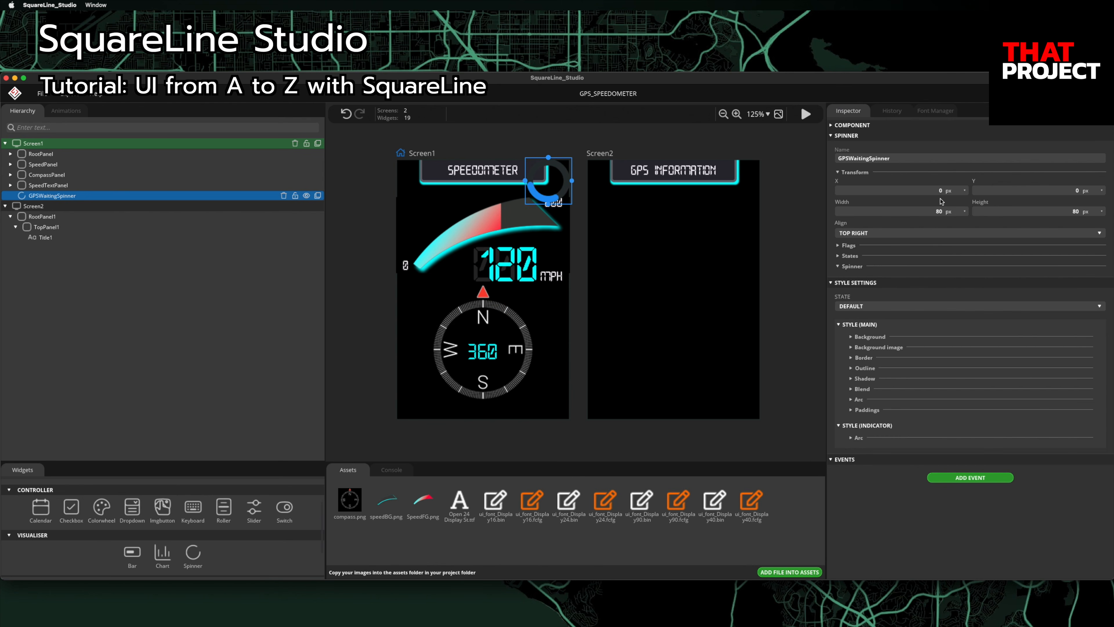
left_click(939, 215)
type("20")
left_click(1064, 213)
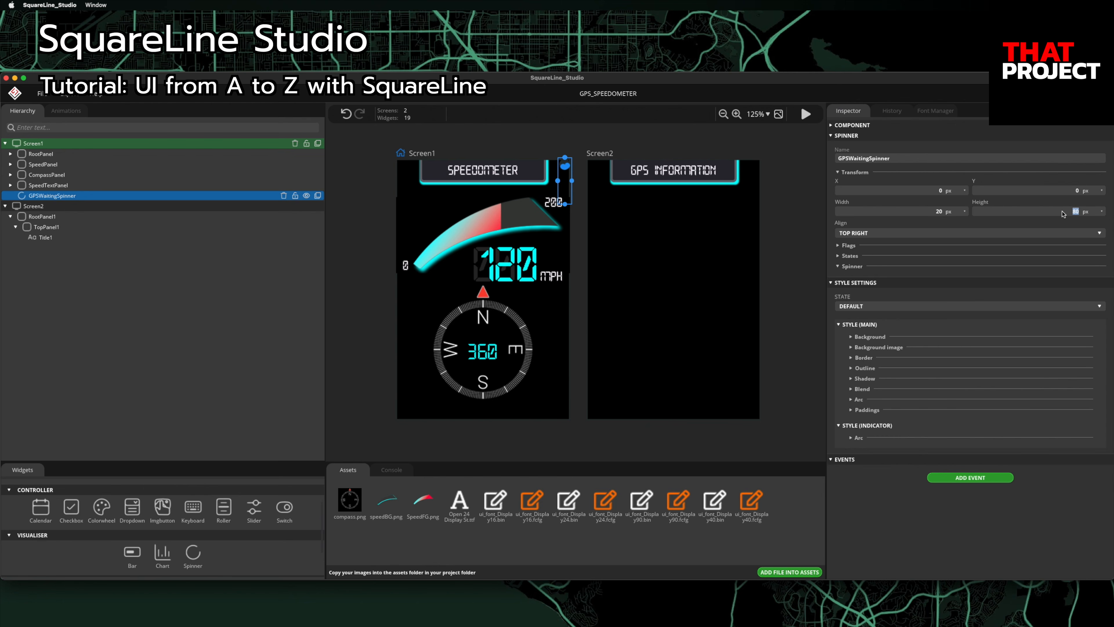
type("20")
left_click(922, 194)
type("-12")
type("12")
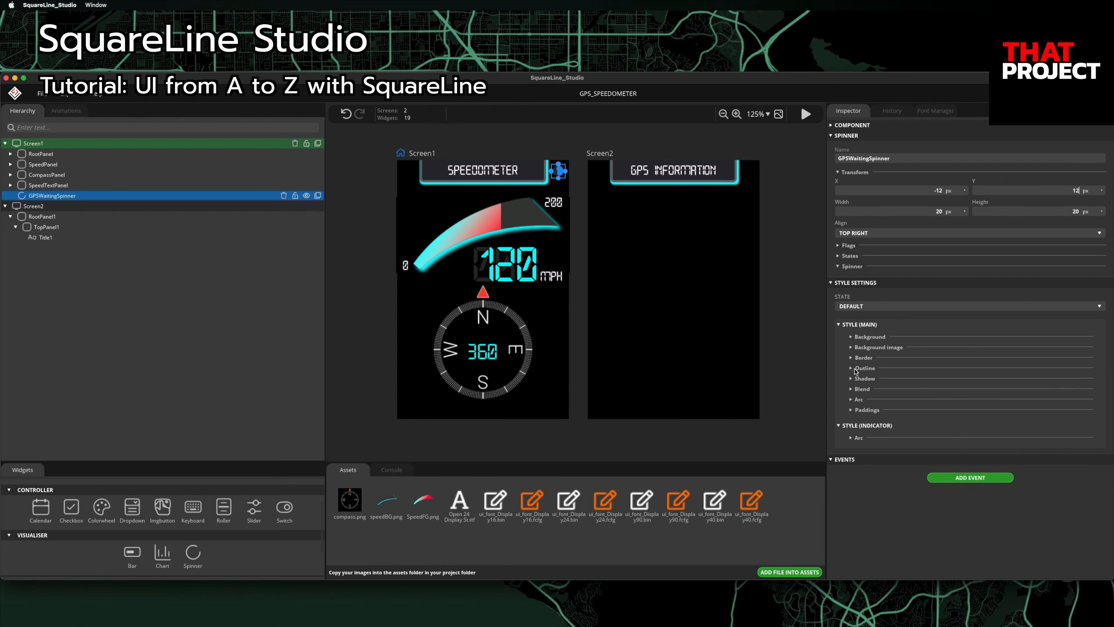
left_click(852, 399)
Step: Give the spinner's background arc a dark grey (57, 60, 57) colour and 4 px width
scroll(972, 382, "down", 2)
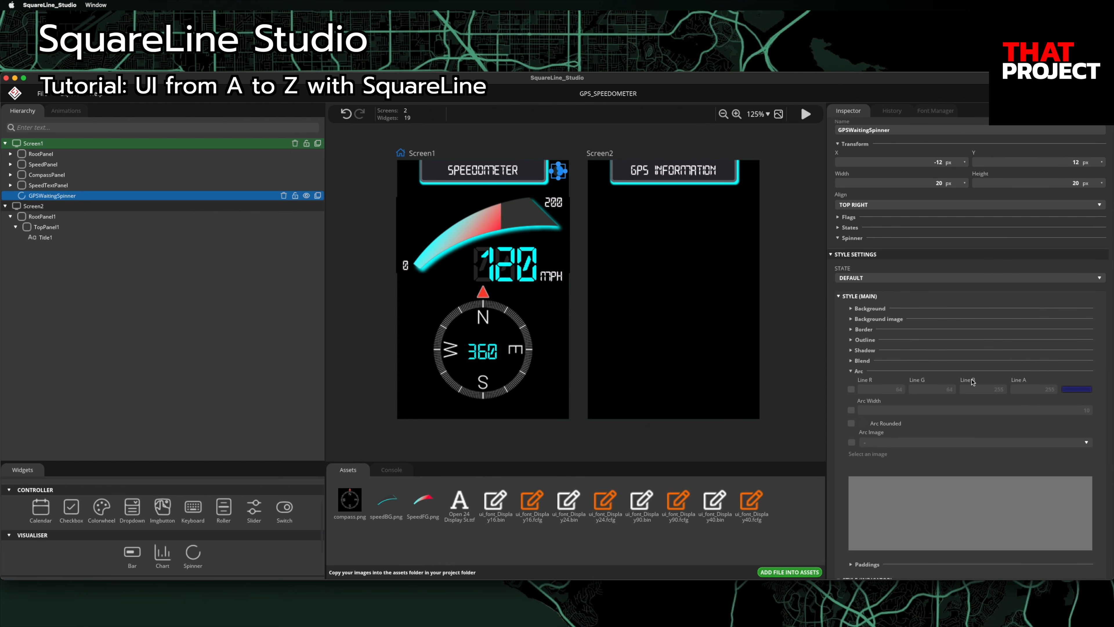
left_click(851, 389)
left_click(893, 389)
type("57")
key("Tab")
type("60")
key("Tab")
type("57")
left_click(975, 411)
type("4")
Step: Give the spinner's indicator arc a 4 px width and cyan (0, 255, 255) colour
scroll(931, 426, "down", 3)
left_click(853, 522)
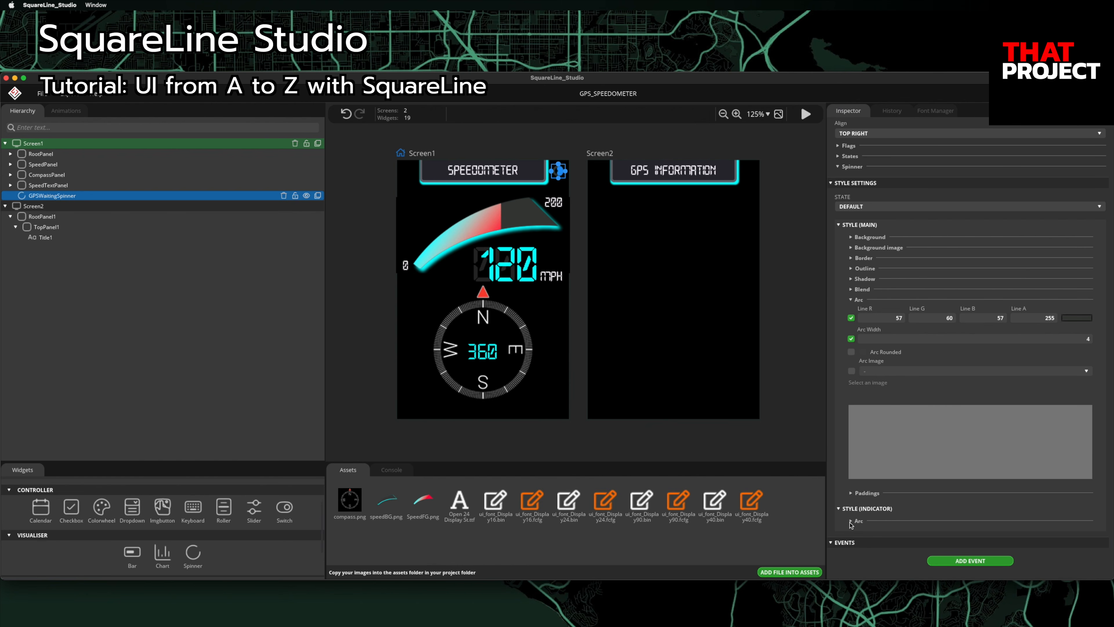
scroll(971, 487, "down", 5)
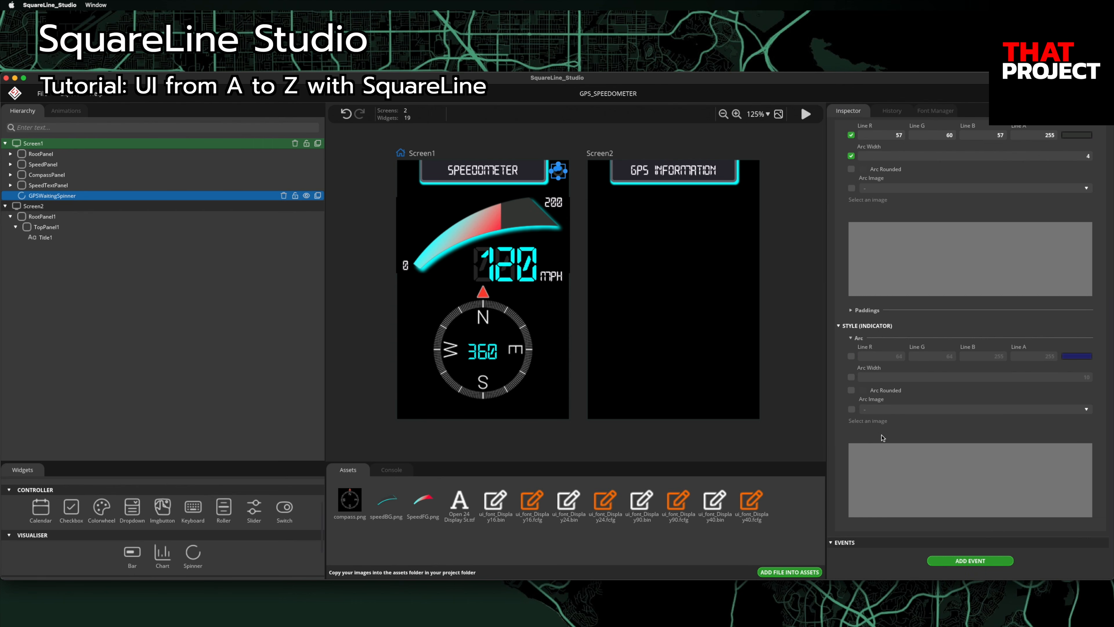
left_click(852, 377)
left_click(979, 376)
type("4")
left_click(852, 356)
type("0")
key("Tab")
type("255")
key("Tab")
left_click(796, 253)
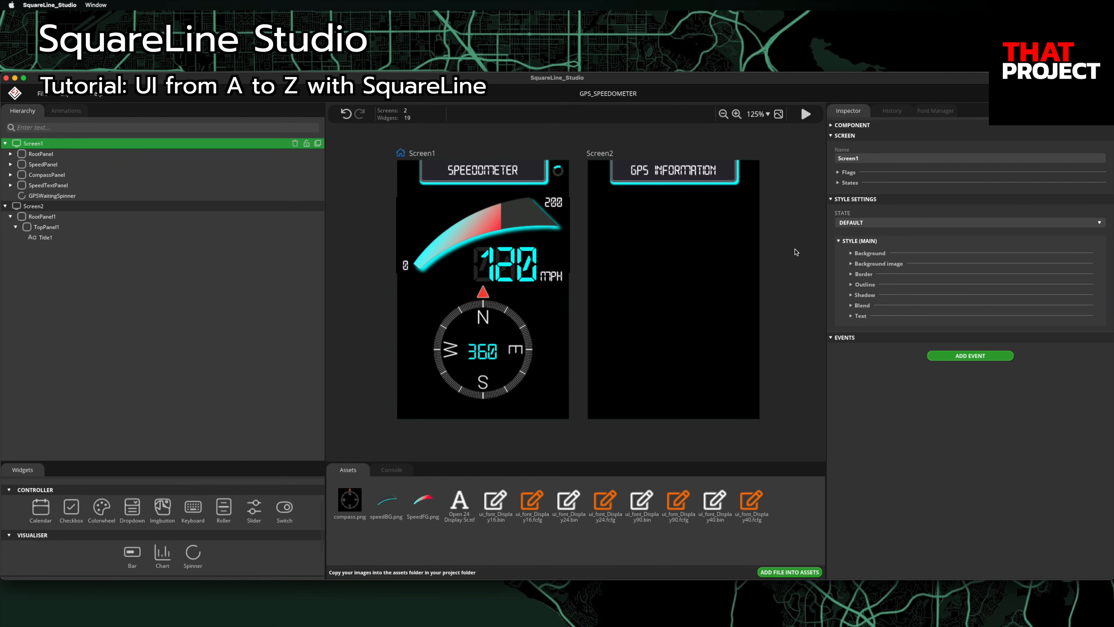
left_click(676, 294)
Step: Add a BodyPanel to Screen2, aligned bottom-mid, 100% wide and 420 px tall
left_click(208, 501)
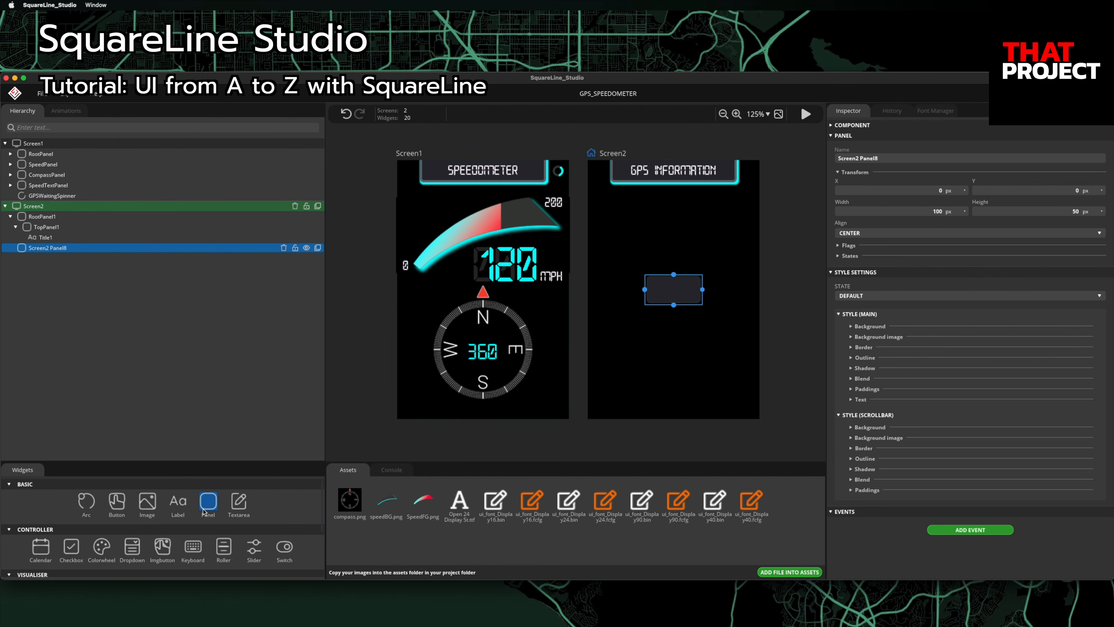
left_click(888, 158)
type("BodyPanel")
key("Return")
left_click(900, 232)
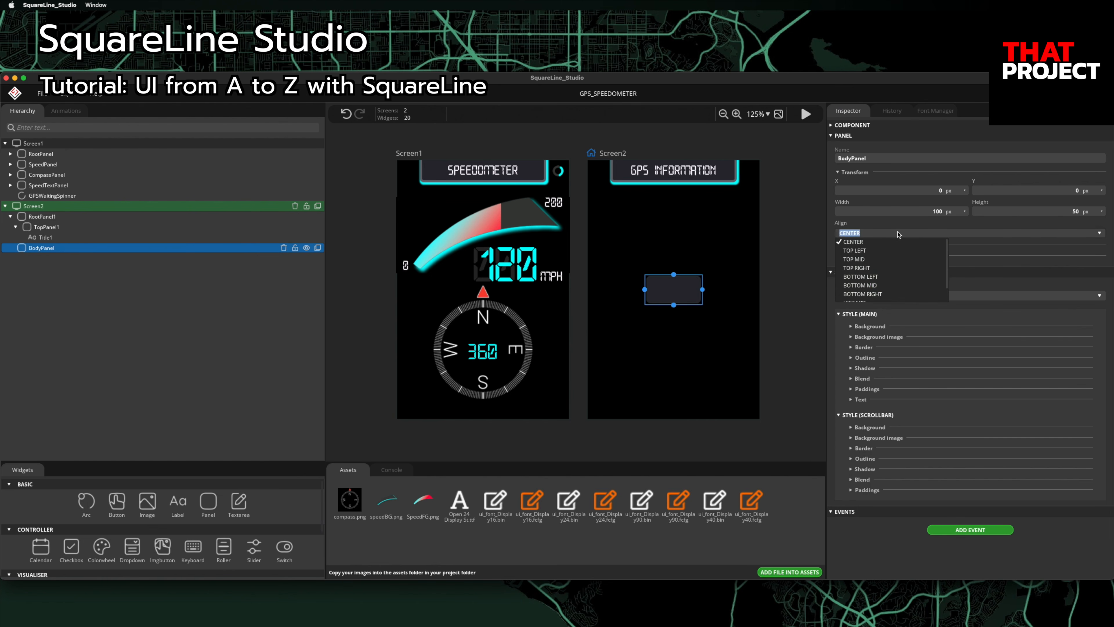
left_click(890, 286)
double_click(937, 212)
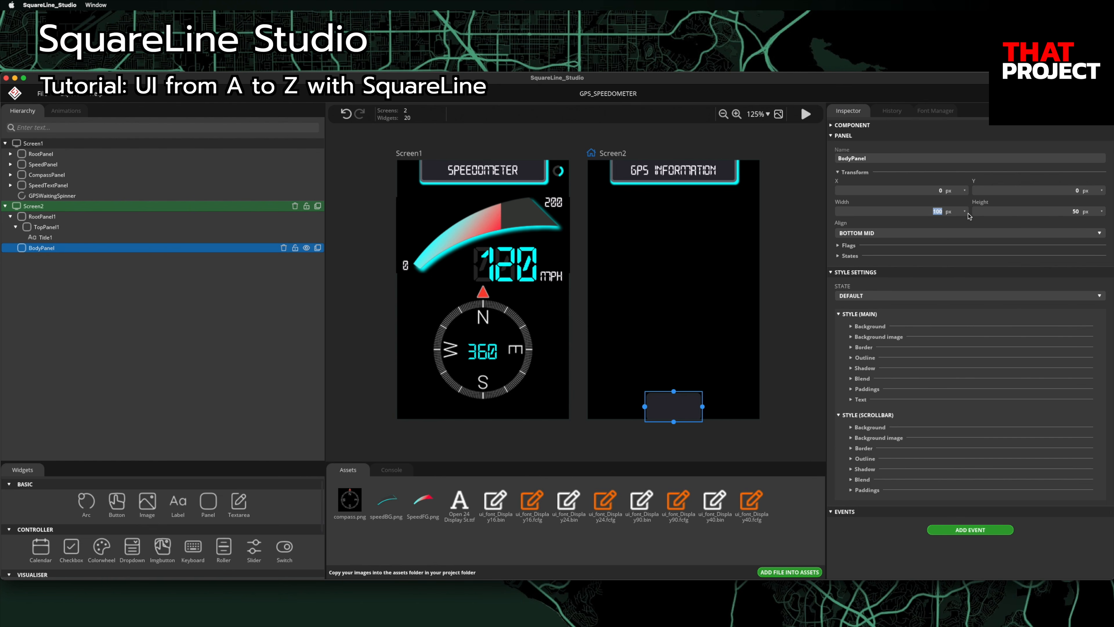
left_click(956, 214)
left_click(946, 230)
double_click(938, 213)
type("100")
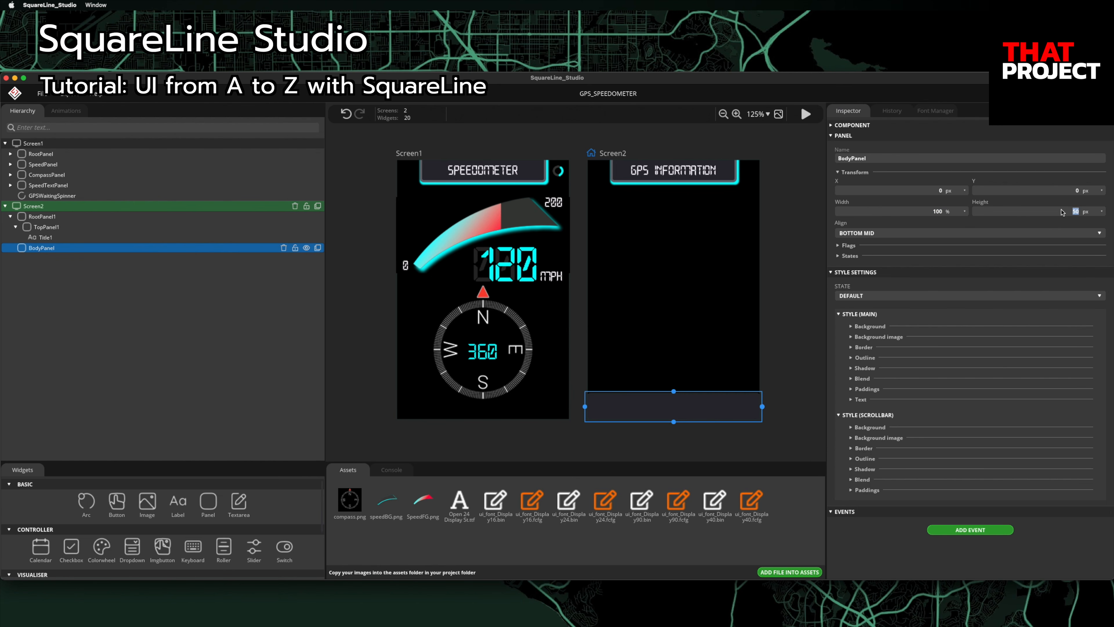
type("470")
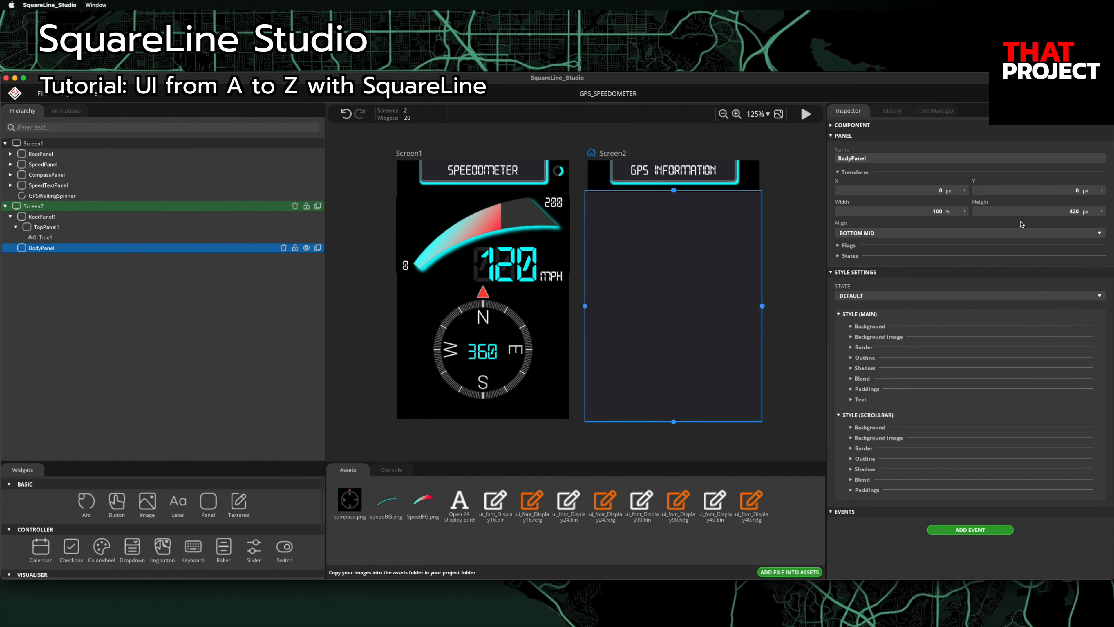
Step: Make BodyPanel borderless (border width 0) with a fully transparent background (alpha 0)
left_click(852, 348)
left_click(852, 387)
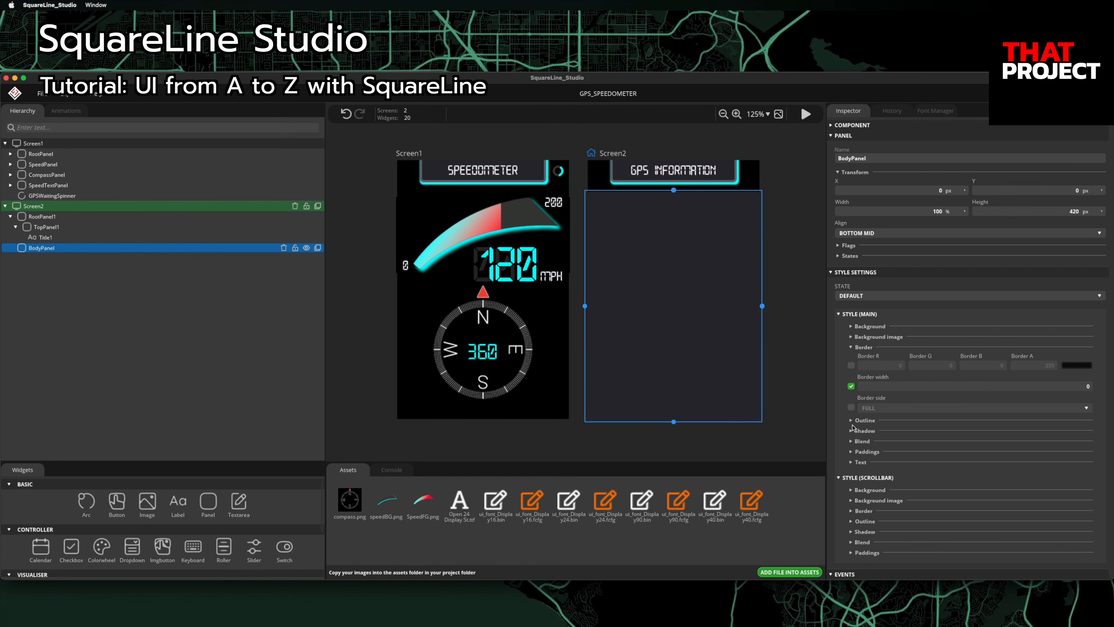
left_click(851, 326)
left_click(851, 365)
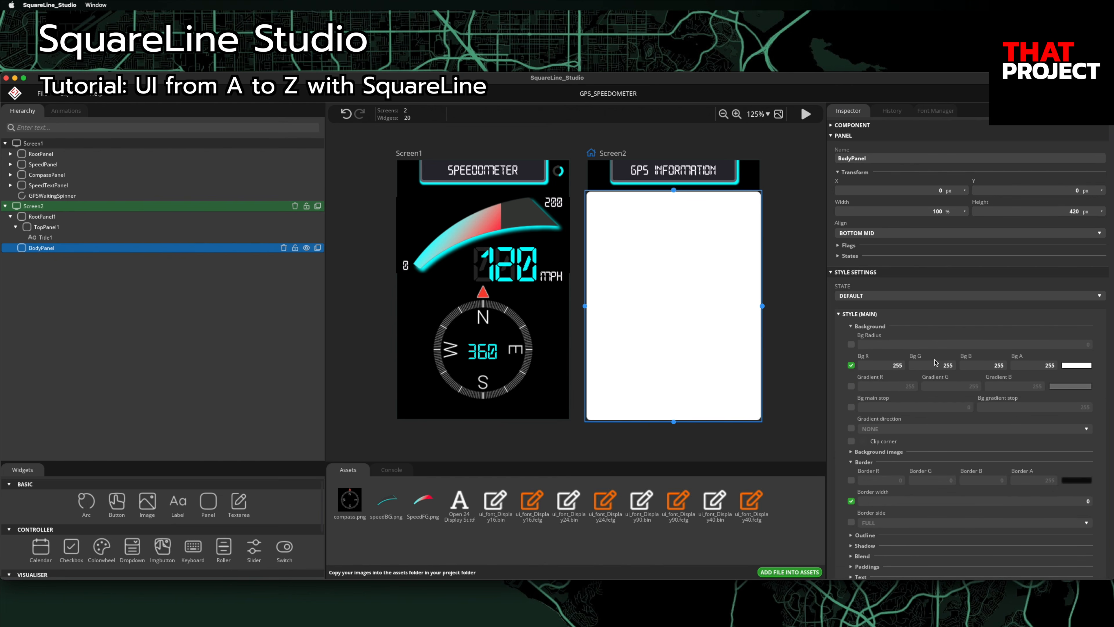
left_click(1045, 365)
type("0")
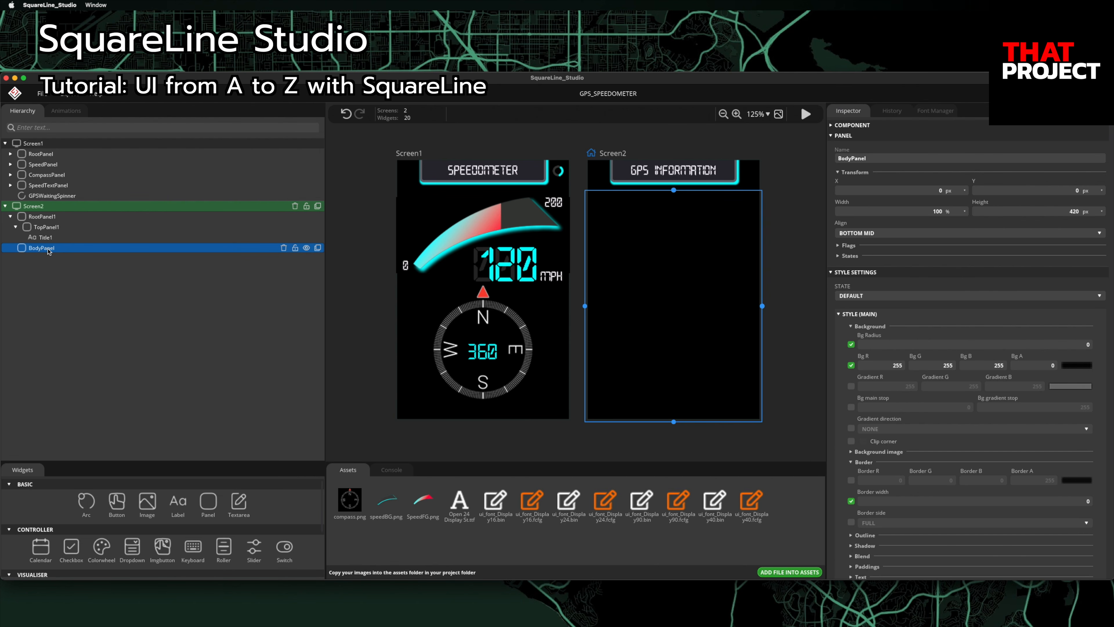
Step: Nest a new panel inside BodyPanel and start naming it SatellitesPanel
left_click(208, 501)
left_click_drag(46, 261, 48, 248)
left_click(885, 159)
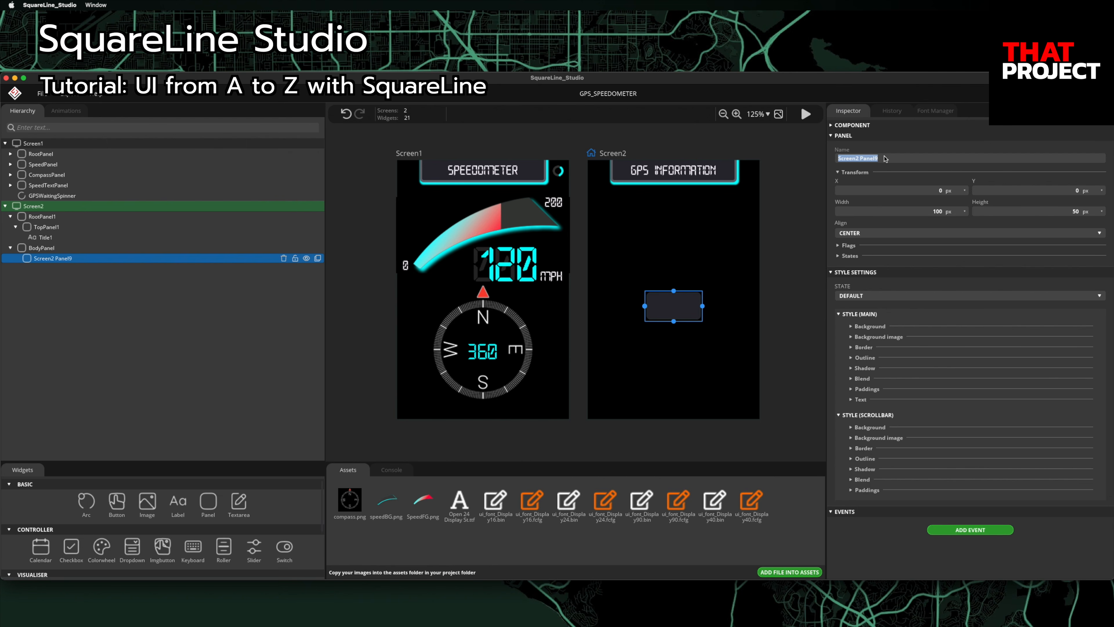
type("Satellites")
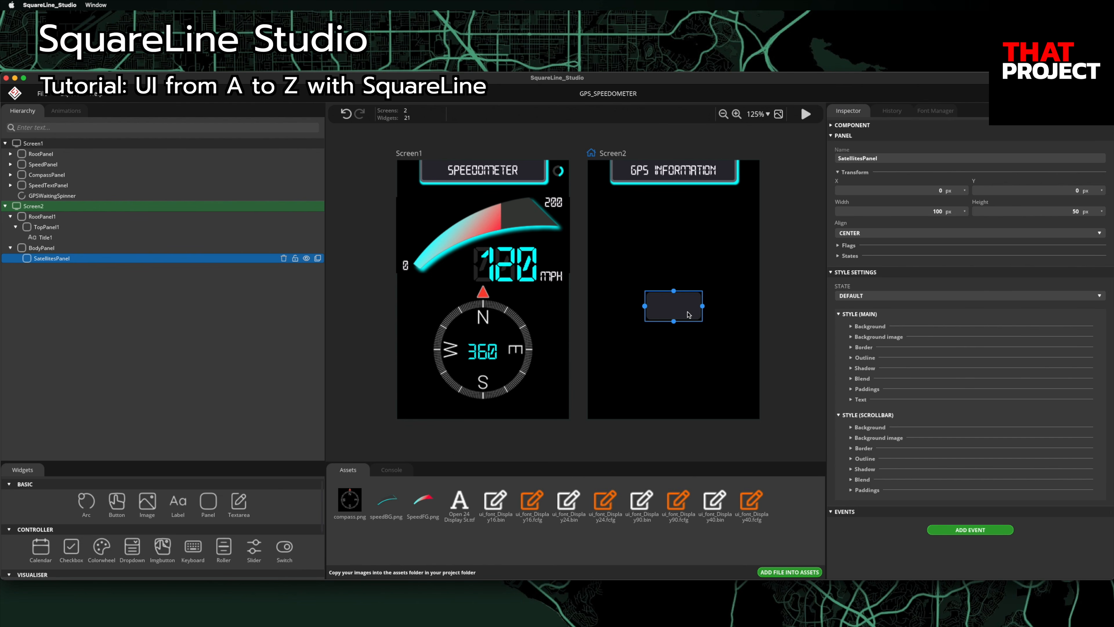
Step: Anchor SatellitesPanel top left on Screen2, sized 120×80 px, at X 10
left_click(931, 217)
left_click(889, 233)
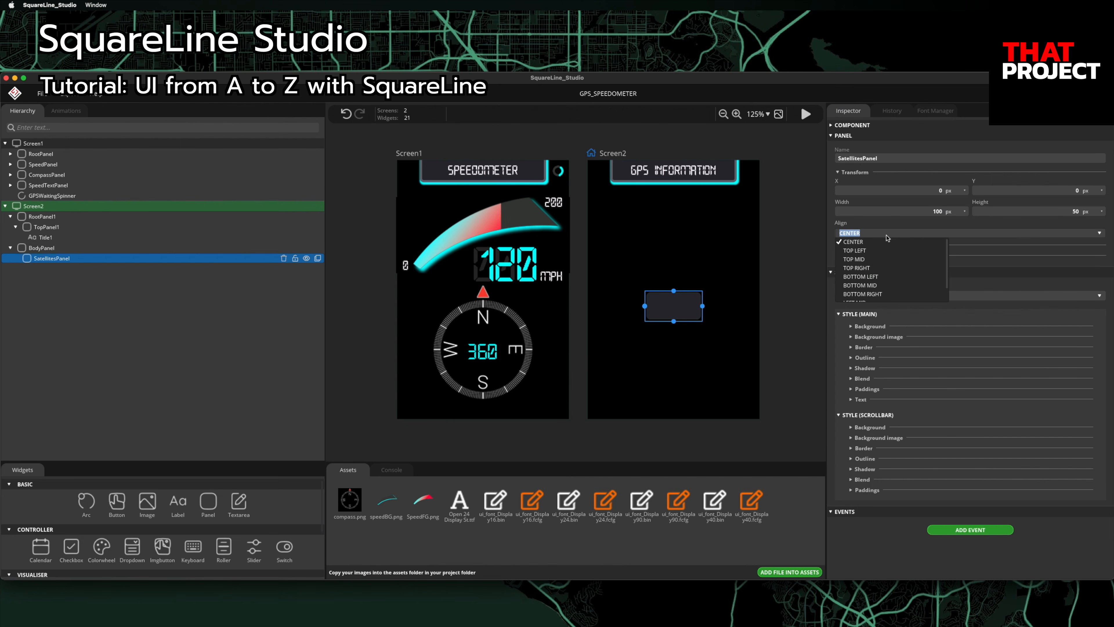
left_click(890, 246)
type("120")
type("80")
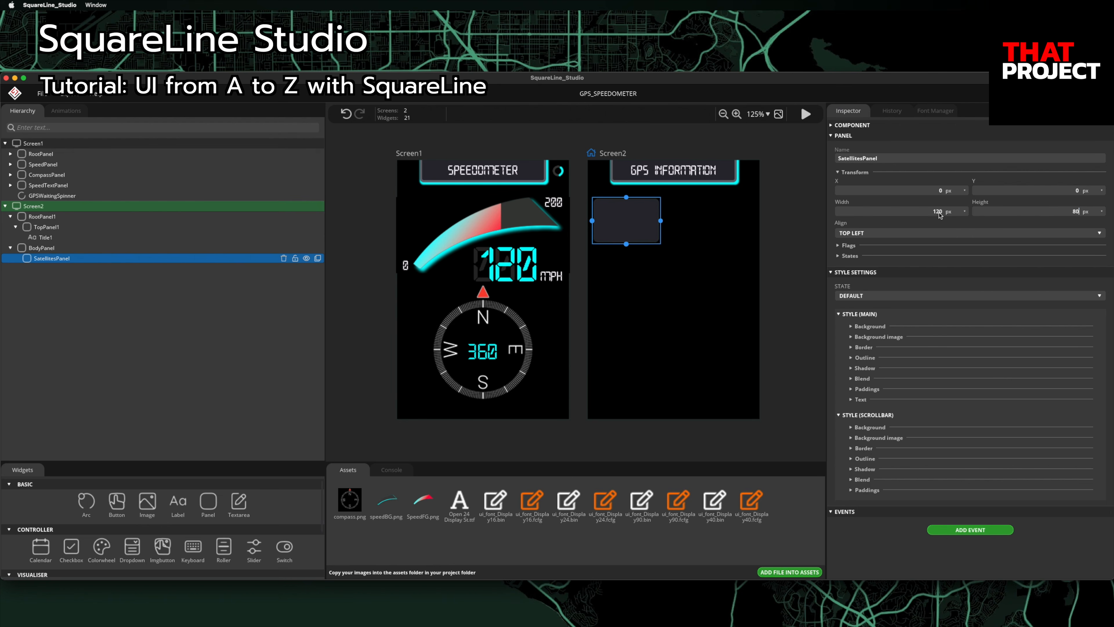
left_click(937, 191)
type("10")
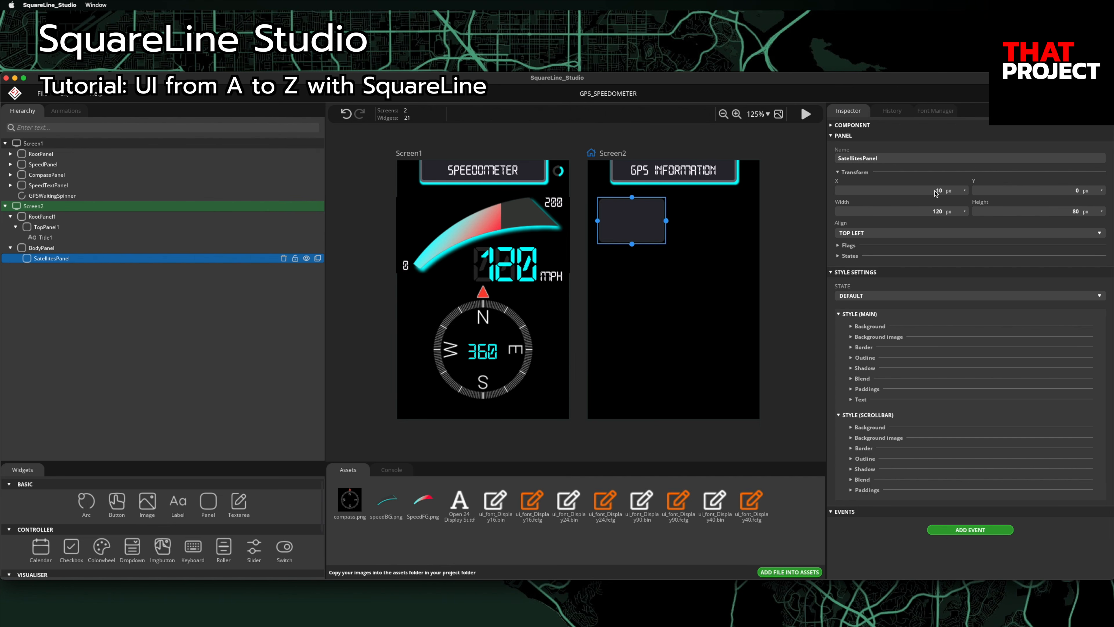
Step: Give SatellitesPanel a 2 px cyan (0/255/255) border
left_click(851, 347)
left_click(852, 365)
type("255")
key("Tab")
type("255")
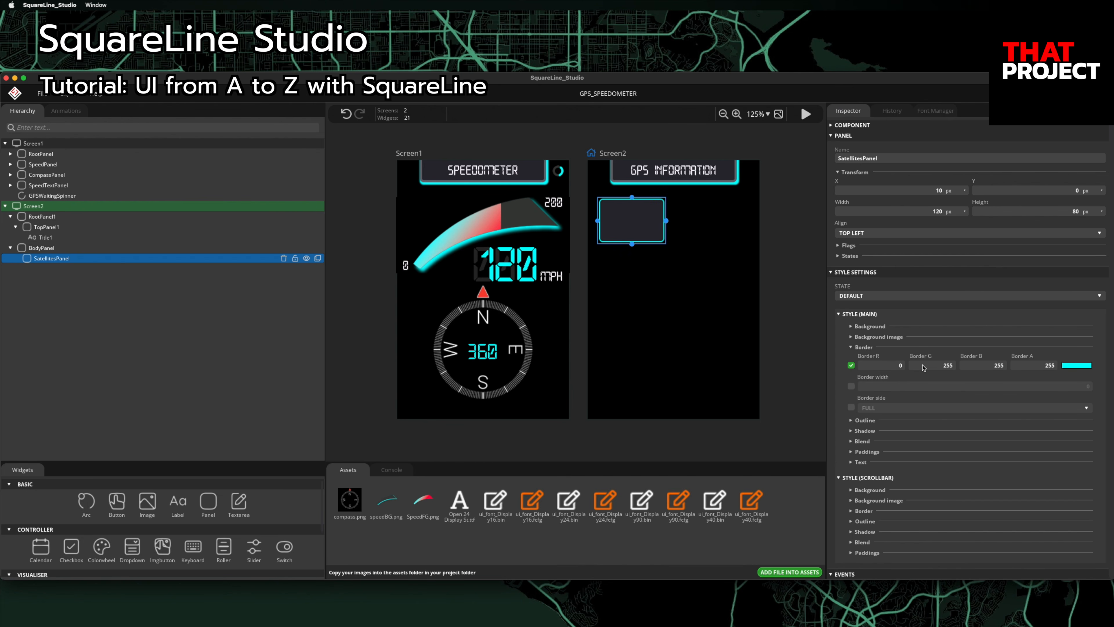
left_click(852, 387)
type("2")
Step: Add a label named SatellitesTitle inside SatellitesPanel reading 'Satellites'
left_click(177, 503)
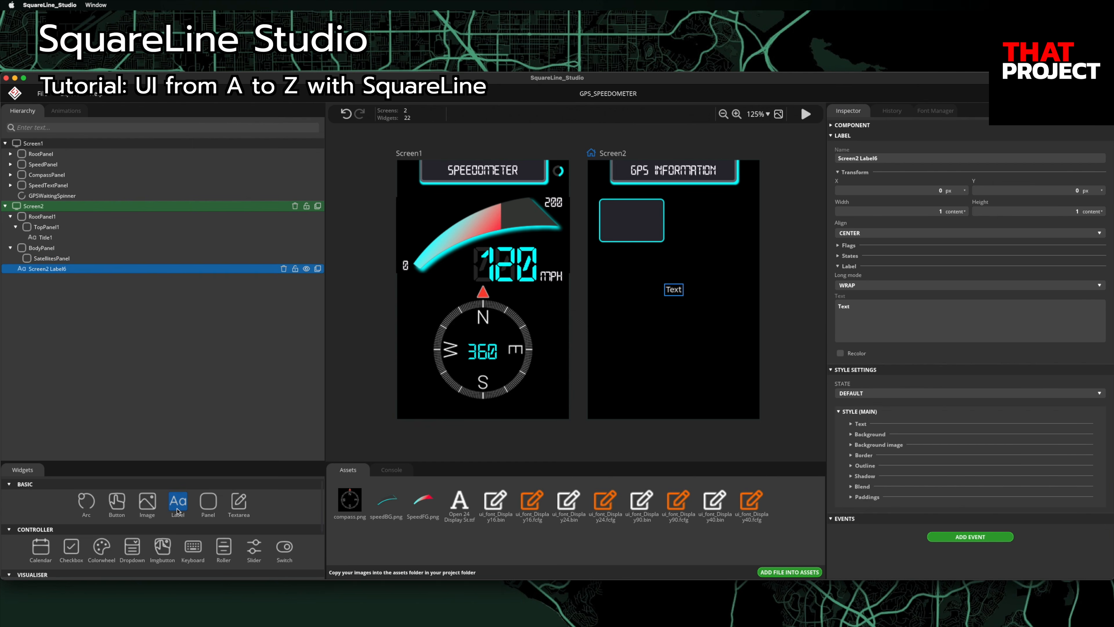
left_click_drag(62, 271, 65, 264)
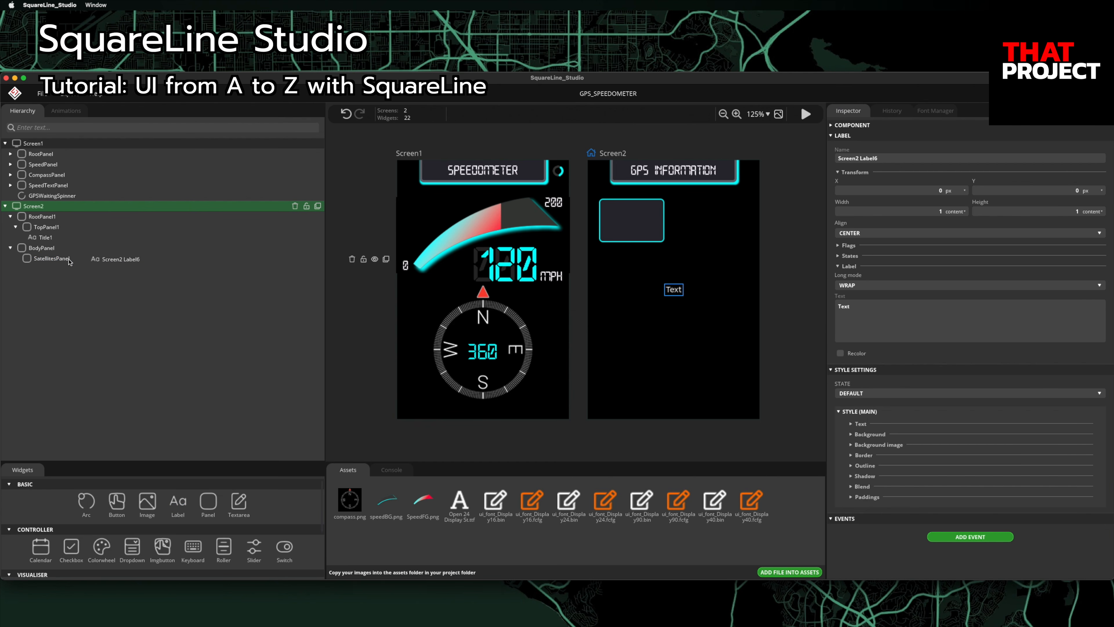
left_click(879, 160)
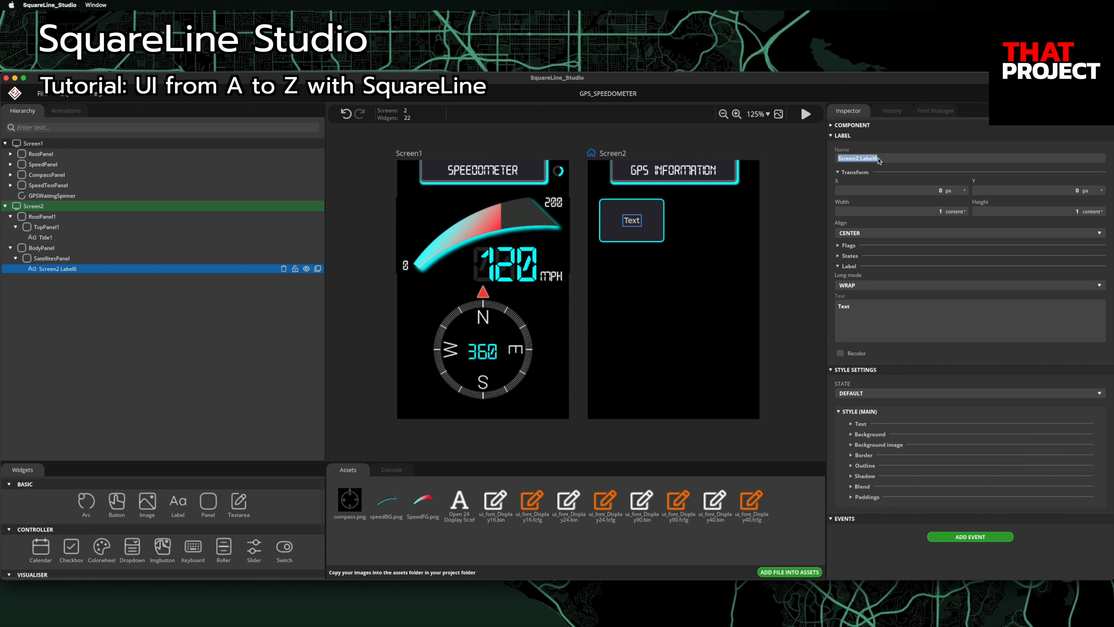
type("SatellitesTitle")
key("Return")
type("Satellites")
Step: Set SatellitesTitle's font to Display16 and align it to the panel's top left
left_click(851, 424)
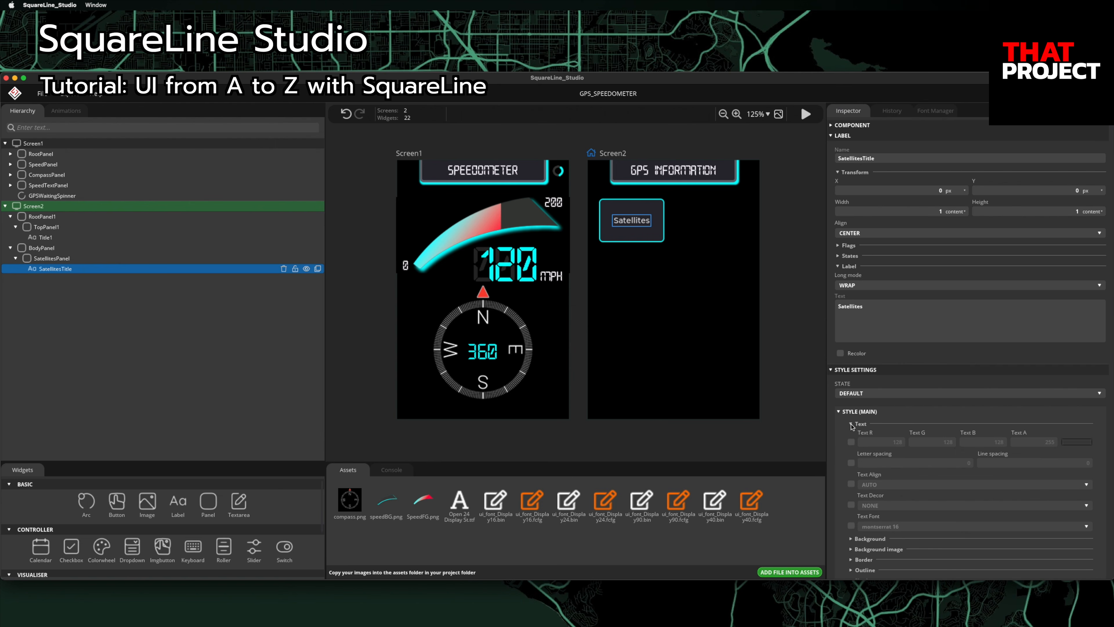
left_click(851, 525)
left_click(880, 528)
left_click(890, 464)
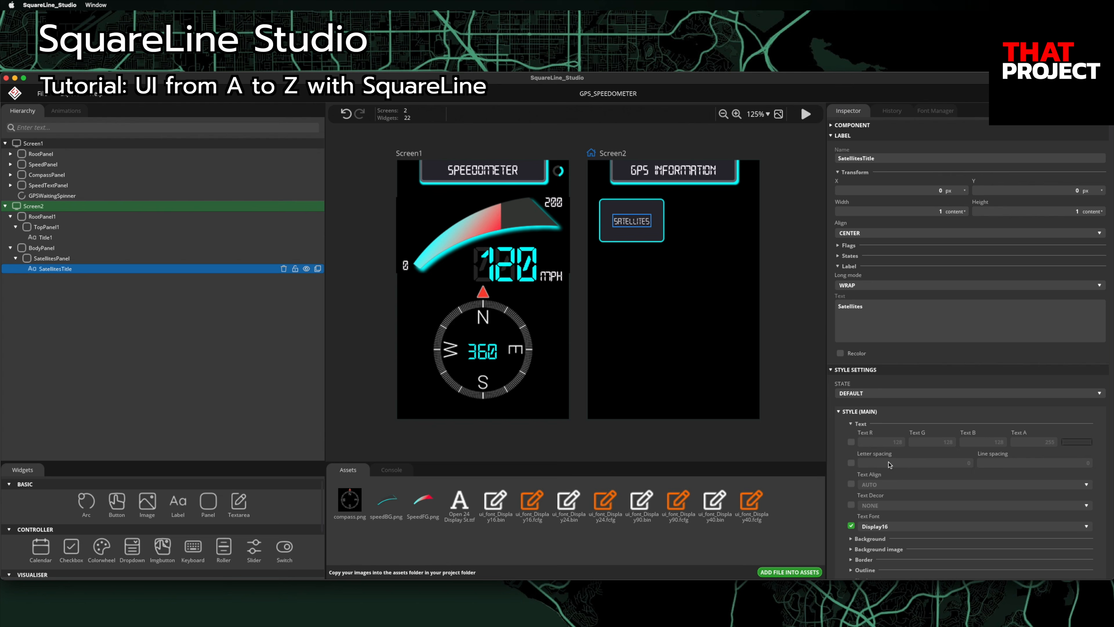
left_click(856, 234)
left_click(862, 251)
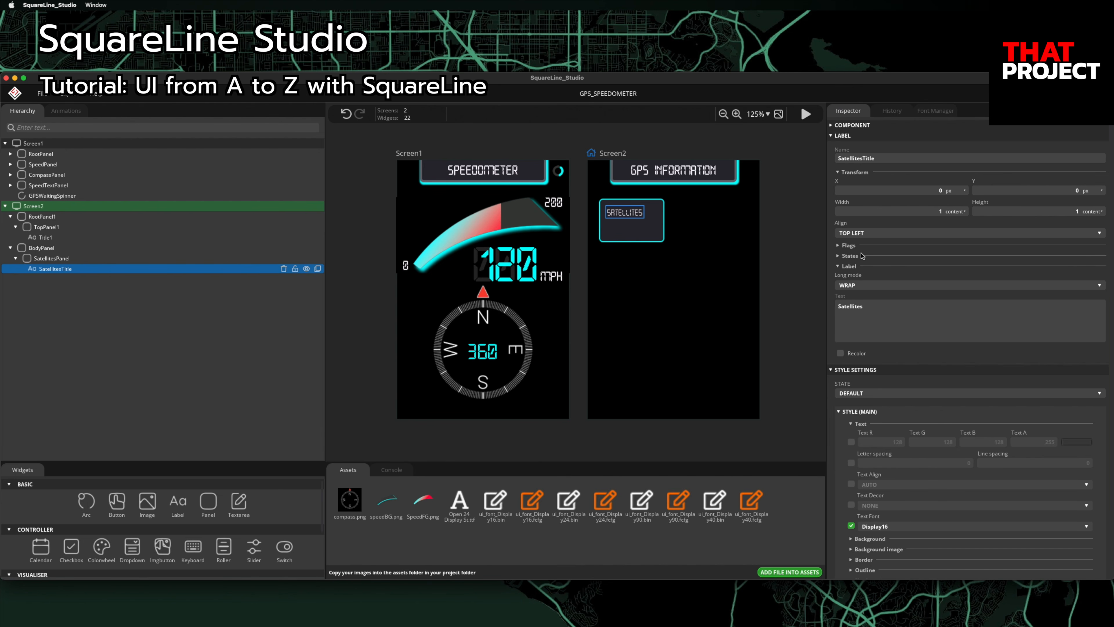
Step: Duplicate the title as SatellitesLabel, centred in the panel, with text '4'
left_click(318, 269)
left_click(912, 161)
key("BackSpace")
key("BackSpace")
key("BackSpace")
key("BackSpace")
key("BackSpace")
key("BackSpace")
type("Label")
key("Return")
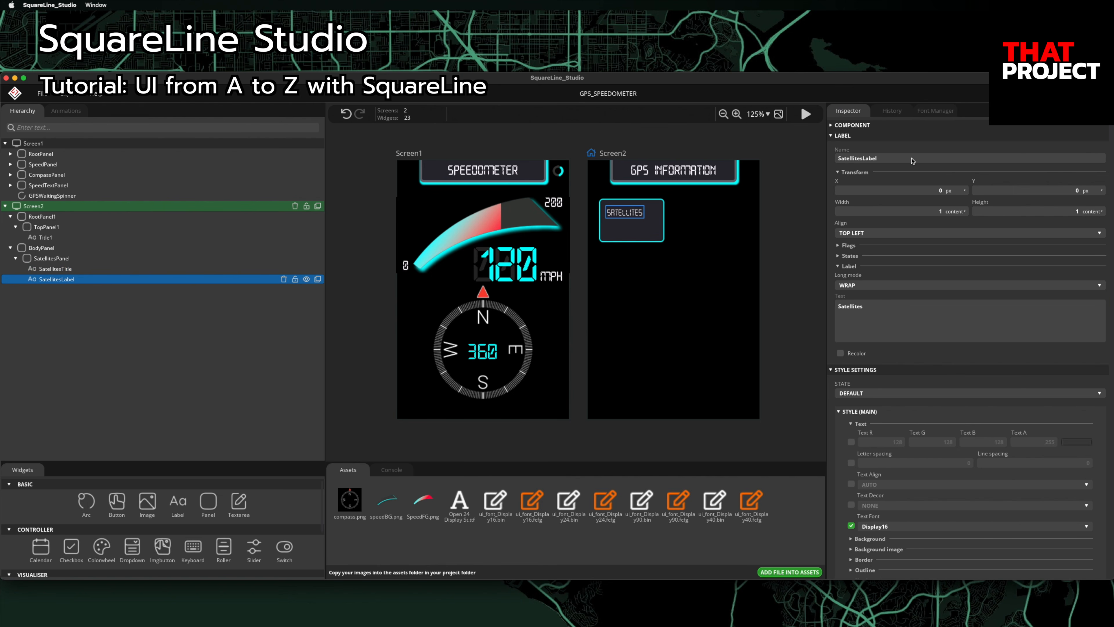
left_click(896, 322)
left_click(879, 235)
left_click(881, 243)
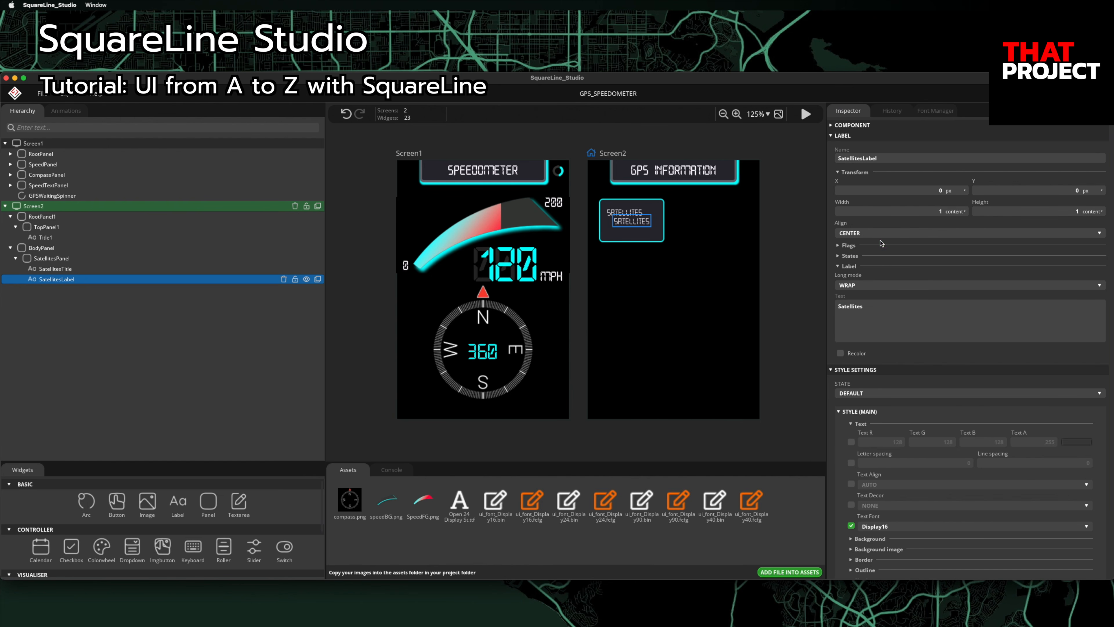
type("4")
Step: Make SatellitesLabel cyan (0/255/255) in the Display40 font
left_click(851, 442)
left_click(898, 442)
type("0")
key("Tab")
type("255")
key("Tab")
type("255")
left_click(913, 526)
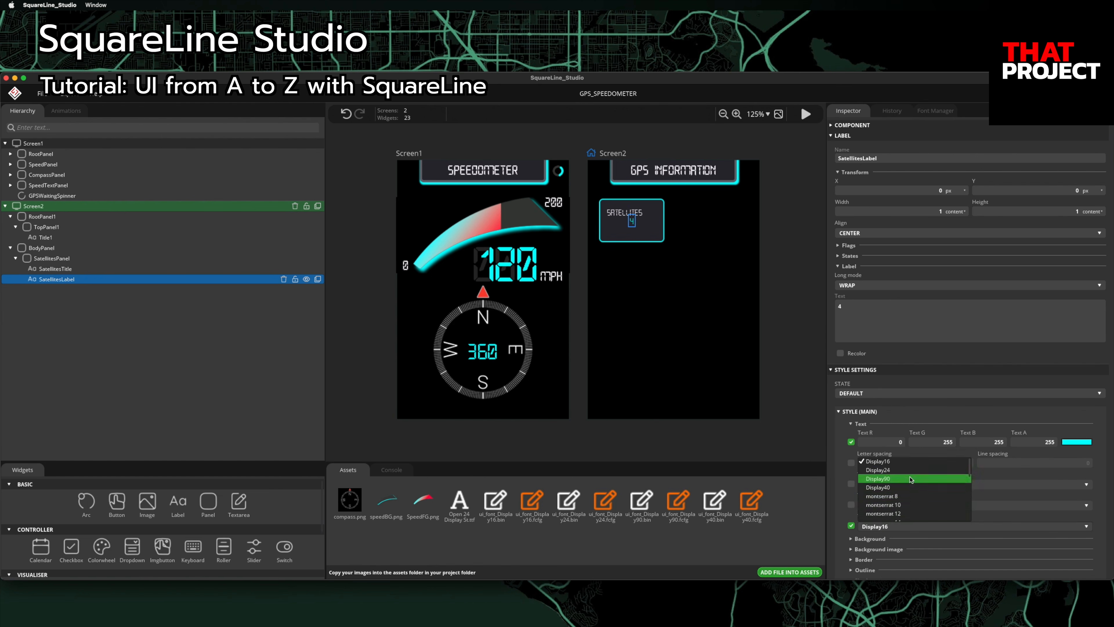
left_click(908, 487)
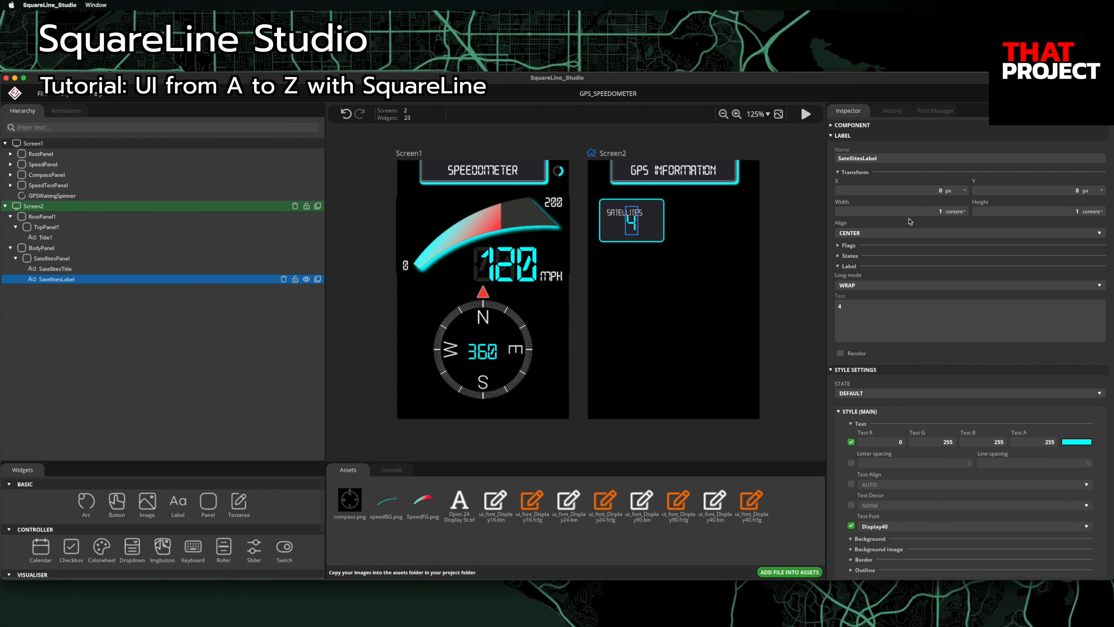
Step: Enter 10 on the SatellitesTitle label and deselect to review the panel
left_click(214, 269)
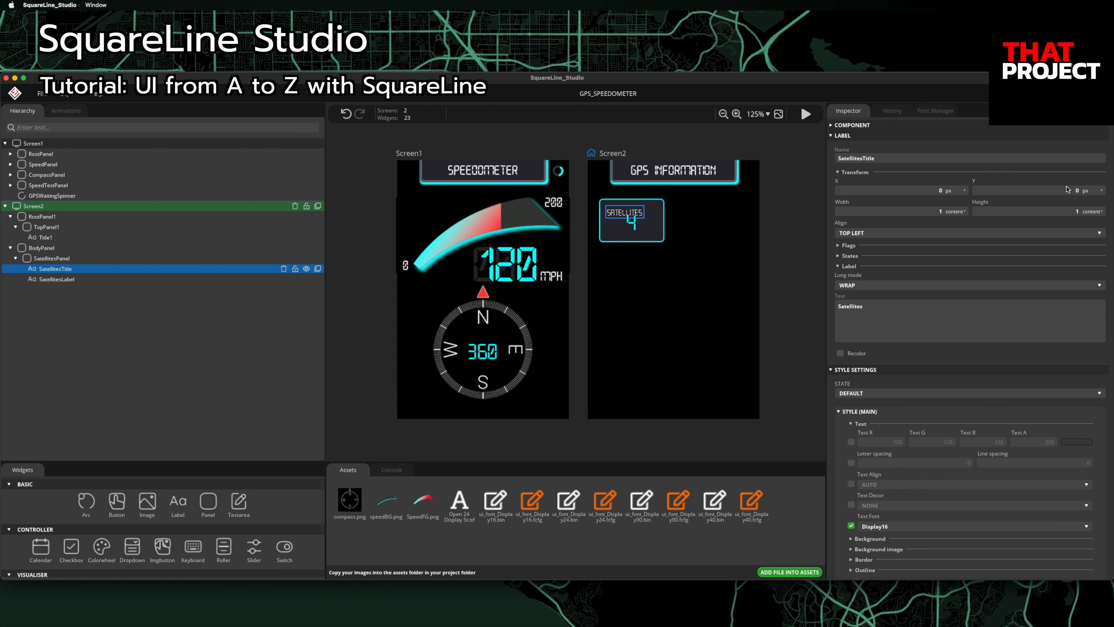
type("10")
left_click(803, 313)
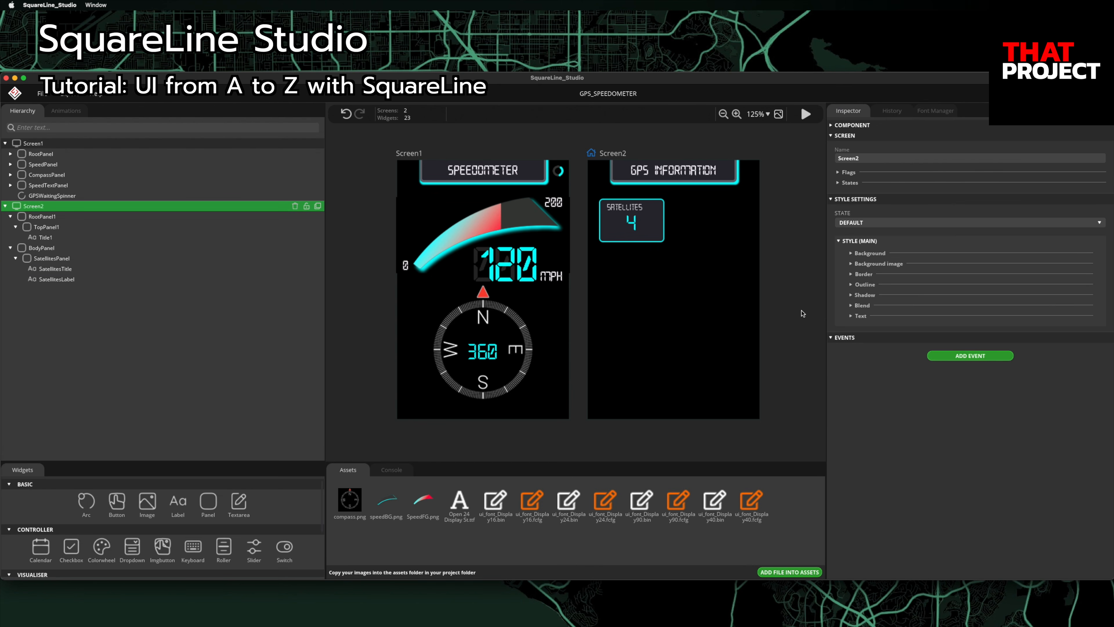
Step: Duplicate SatellitesPanel as DegreePanel, anchored top right at X -10
left_click(131, 259)
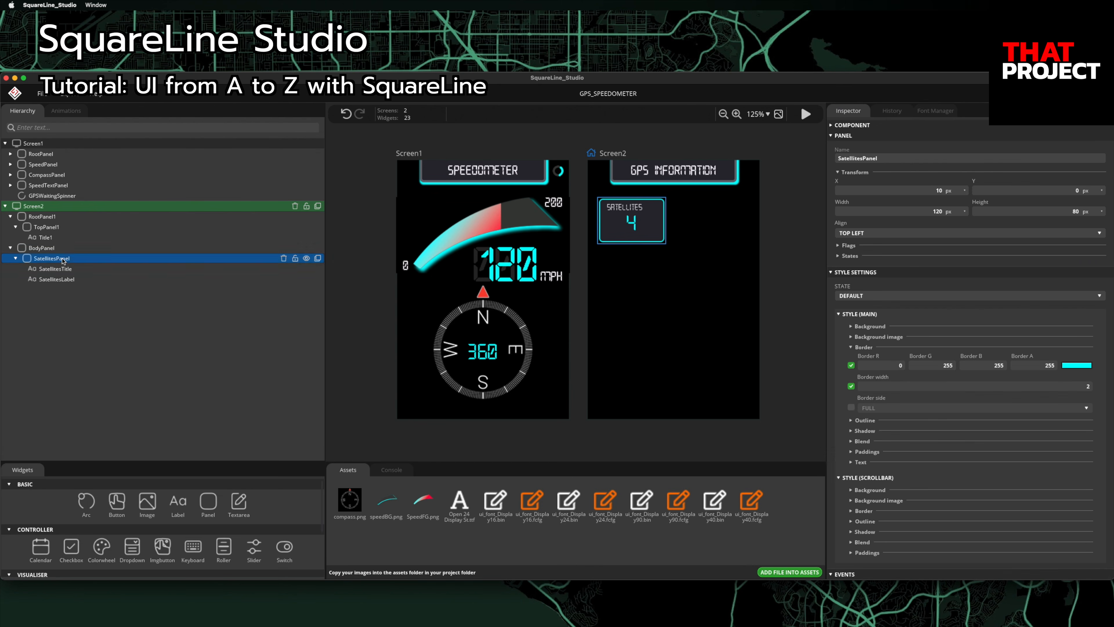
left_click(318, 258)
left_click(883, 159)
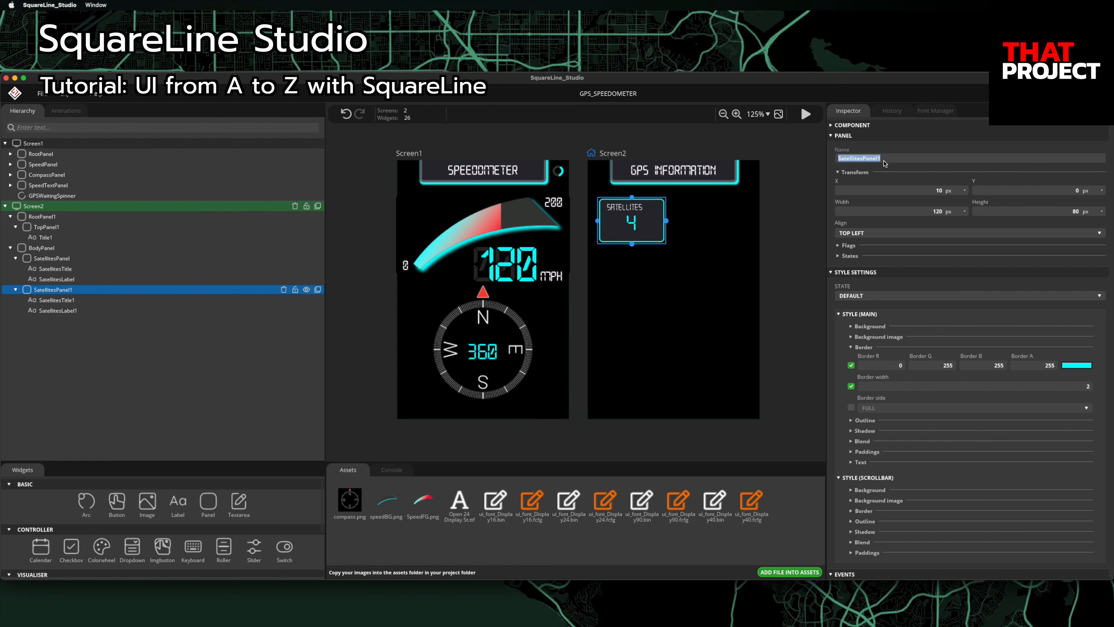
type("DegreePanel1")
key("BackSpace")
key("Return")
left_click(921, 233)
left_click(873, 267)
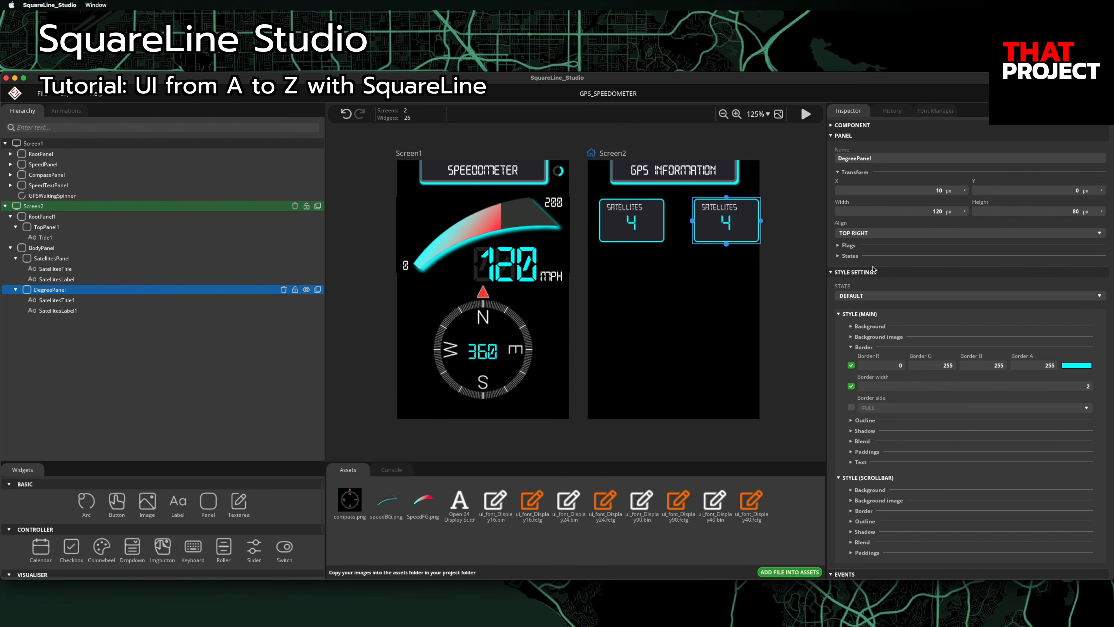
left_click(913, 194)
type("-10")
key("Return")
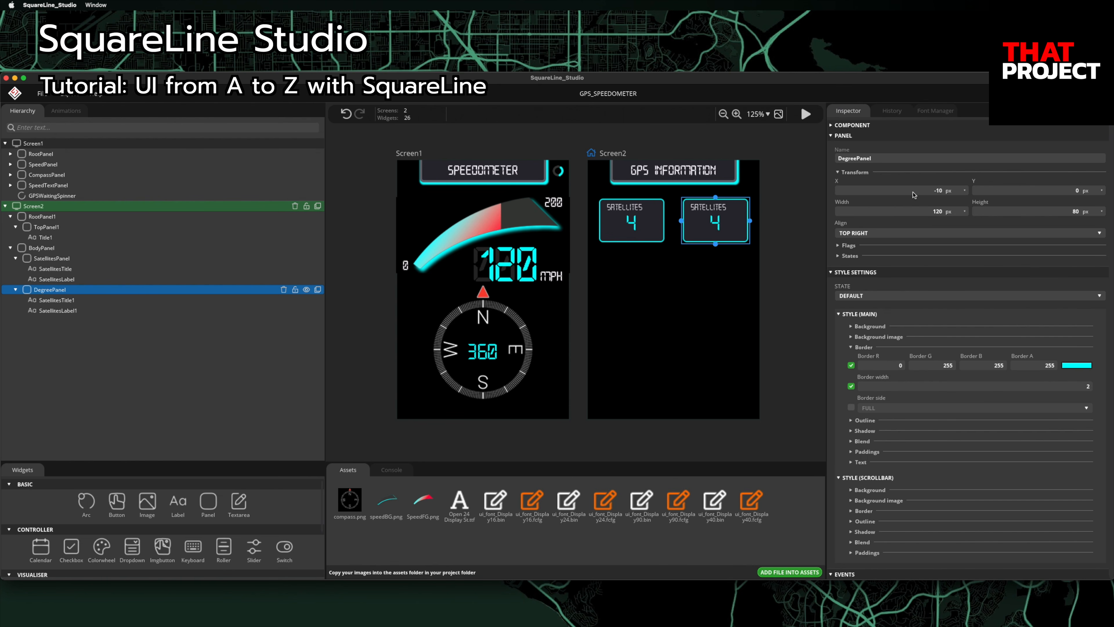
Step: Rename the copied title to DegreeTitle and change its text to 'Degree'
left_click(115, 302)
left_click(871, 160)
left_click(863, 159)
key("BackSpace")
key("BackSpace")
key("BackSpace")
key("BackSpace")
key("BackSpace")
key("BackSpace")
key("BackSpace")
key("BackSpace")
key("BackSpace")
key("BackSpace")
type("Degree")
double_click(888, 317)
key("BackSpace")
type("Degree")
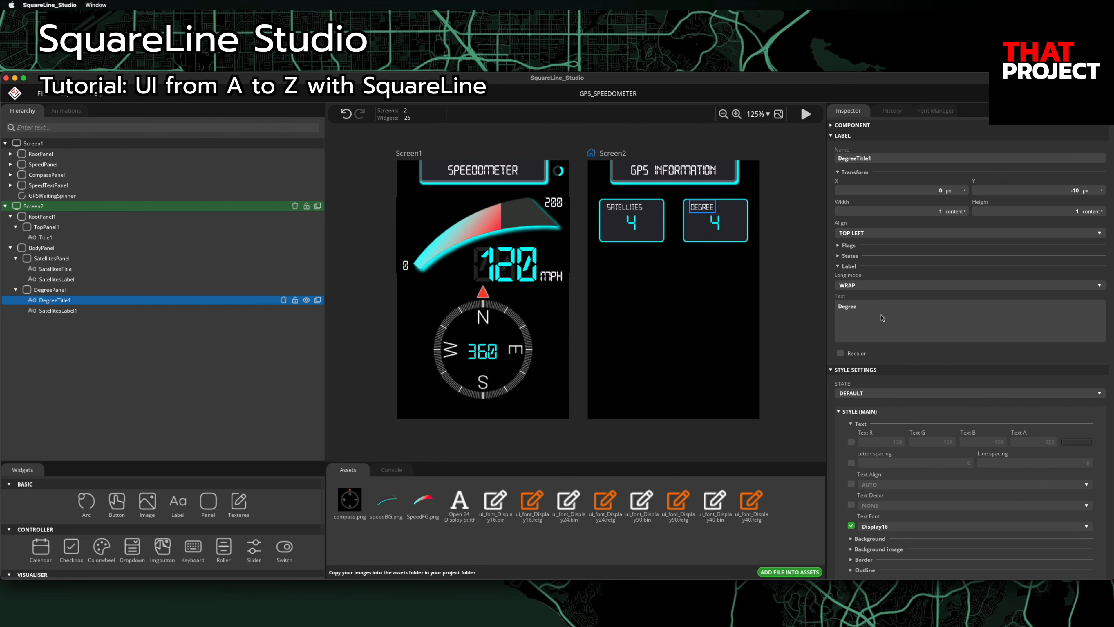
Step: Rename the copied value label to DegreeLabel with text '360', and tidy the title's name
left_click(130, 311)
left_click(861, 161)
left_click(862, 159)
key("BackSpace")
key("BackSpace")
key("BackSpace")
key("BackSpace")
key("BackSpace")
key("BackSpace")
key("BackSpace")
key("BackSpace")
key("BackSpace")
key("BackSpace")
type("Degree")
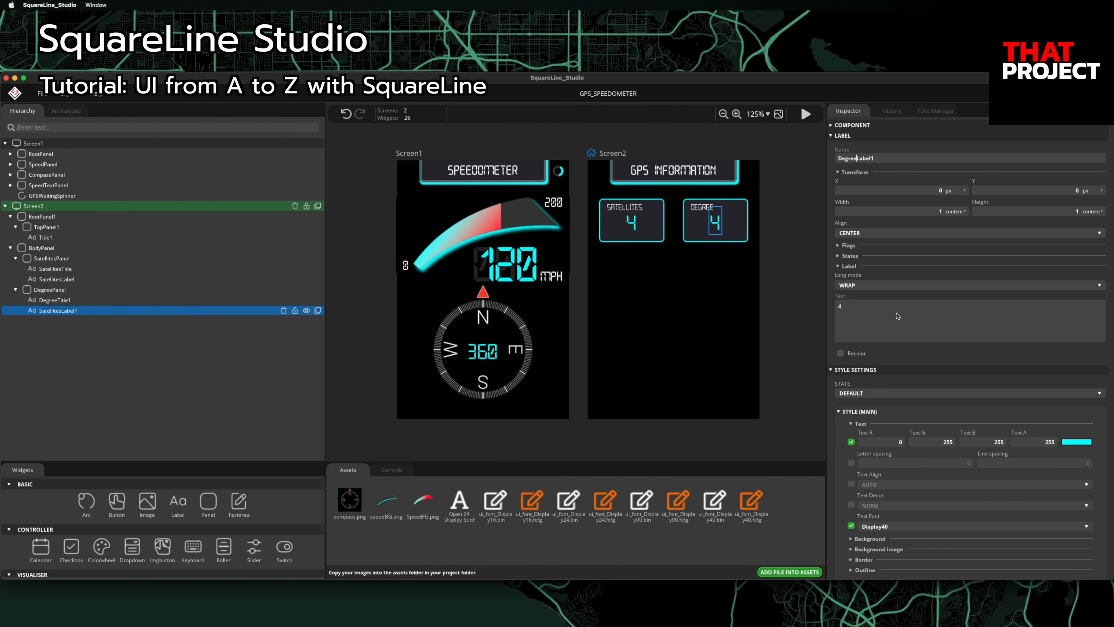
left_click(902, 162)
key("BackSpace")
left_click(884, 318)
type("360")
left_click(123, 303)
left_click(907, 160)
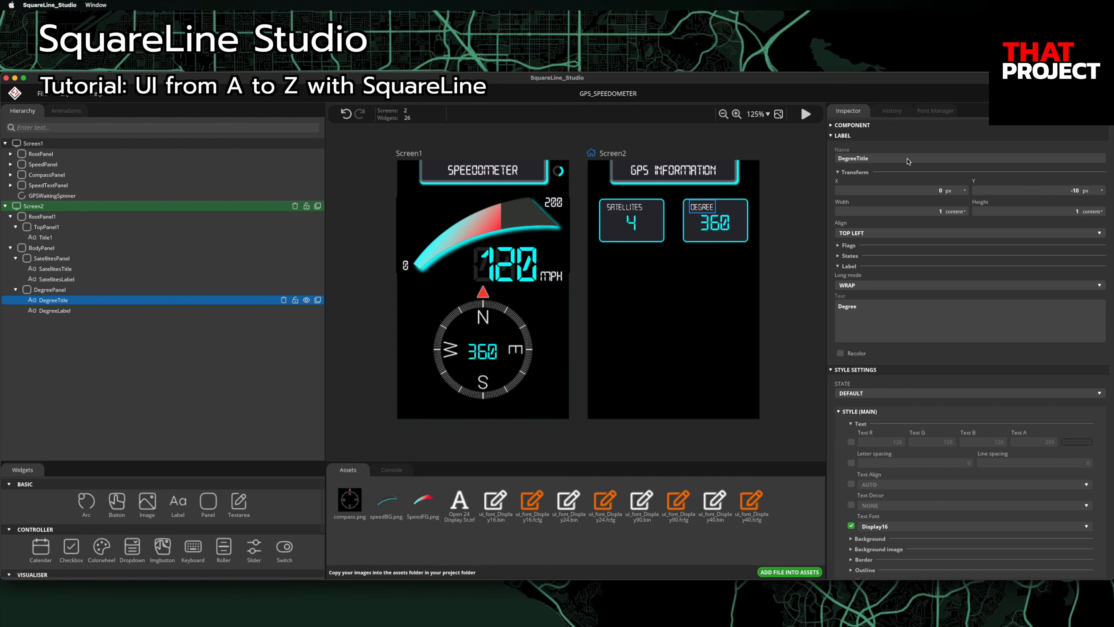
Step: Duplicate DegreePanel and name the copy CoordinatesPanel
left_click(60, 291)
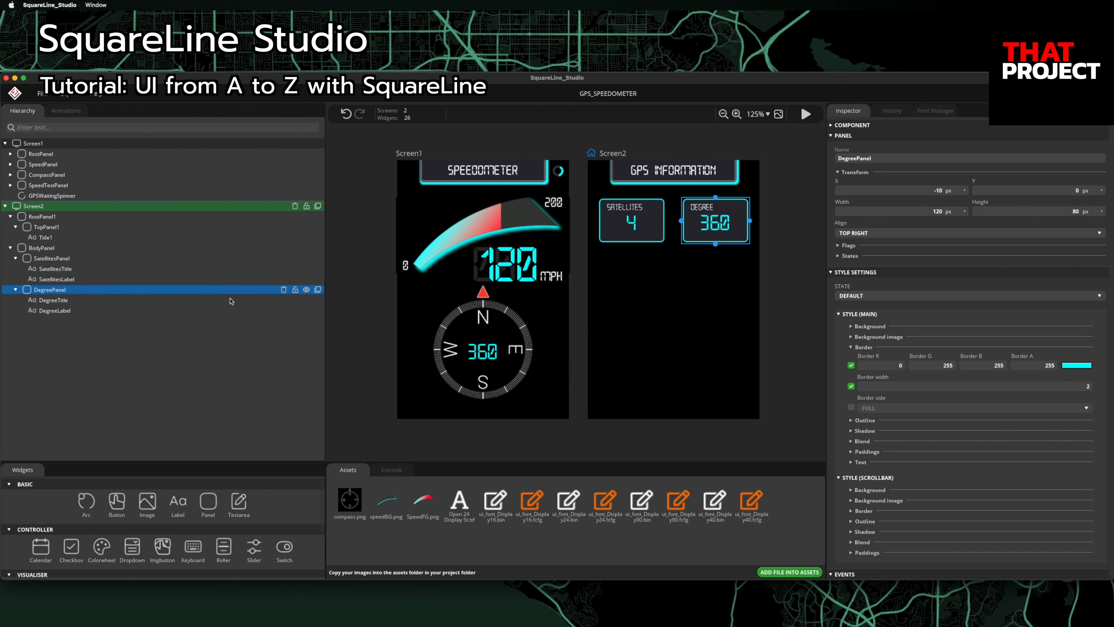
left_click(318, 289)
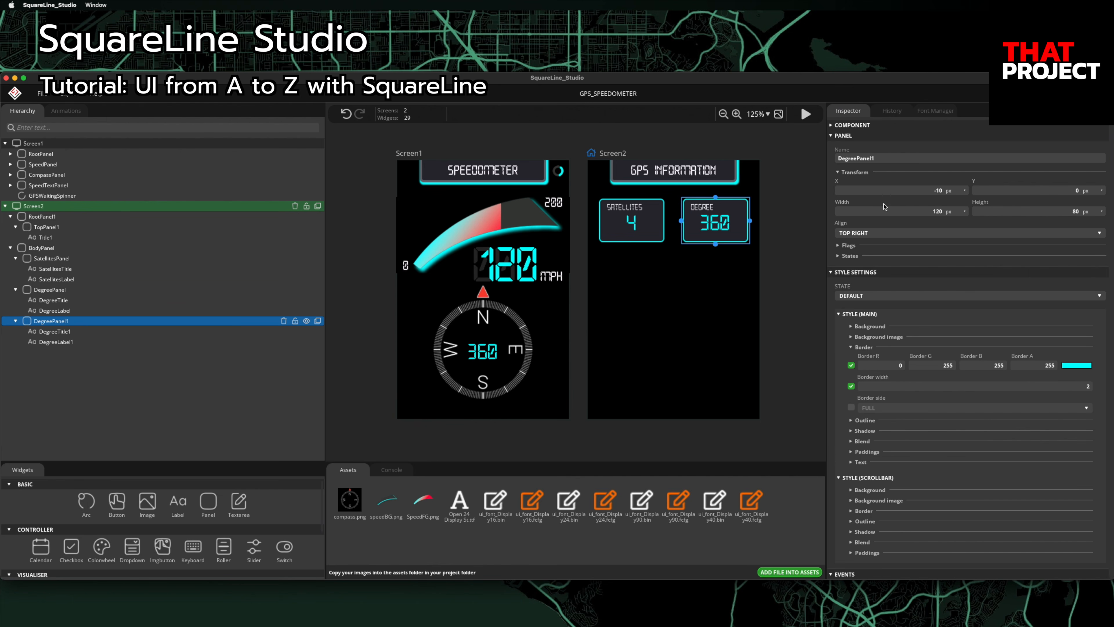
double_click(890, 163)
type("CoordinatesPanel")
key("Return")
left_click(870, 233)
Step: Place CoordinatesPanel top left, 274×120 px, at X 10 and Y 94
left_click(860, 232)
left_click(927, 214)
type("274")
key("Return")
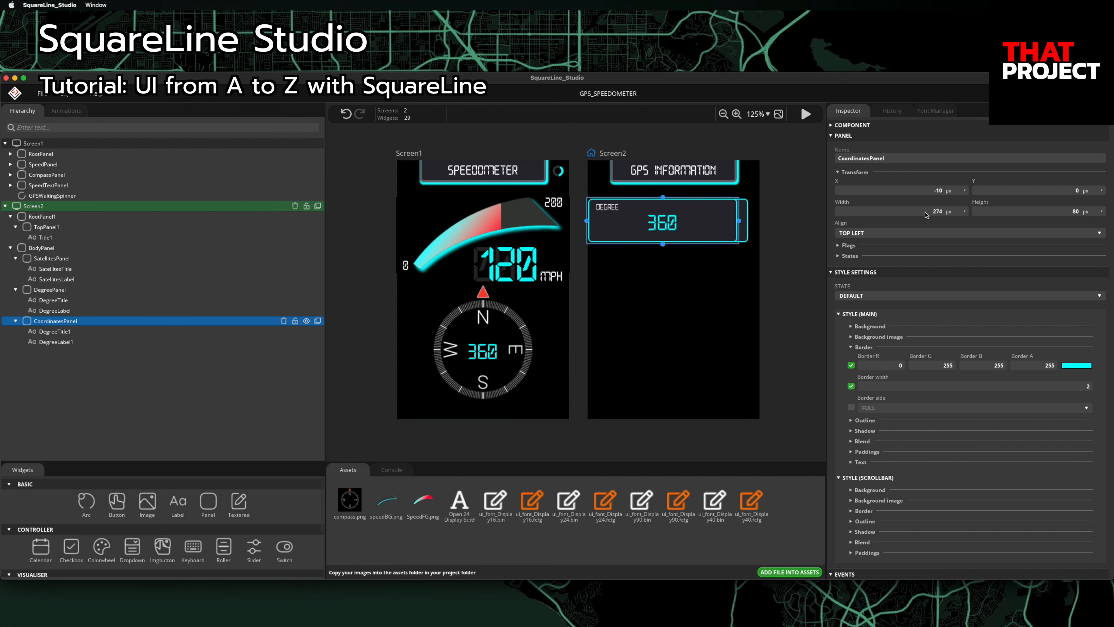
left_click(1060, 215)
type("120")
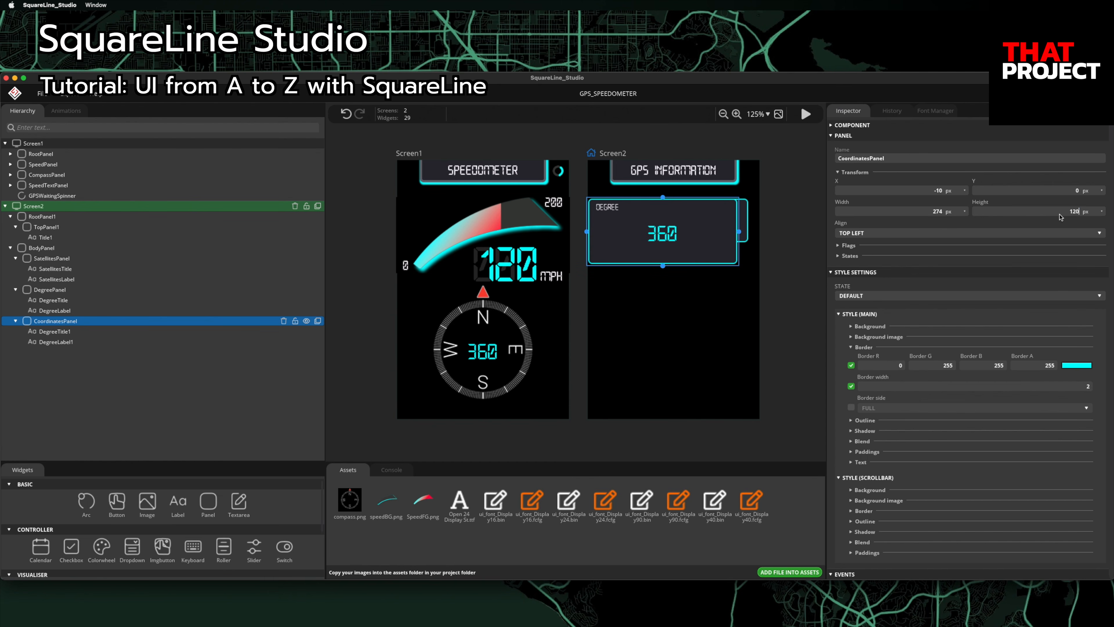
left_click(939, 194)
type("10")
left_click(1036, 191)
type("94")
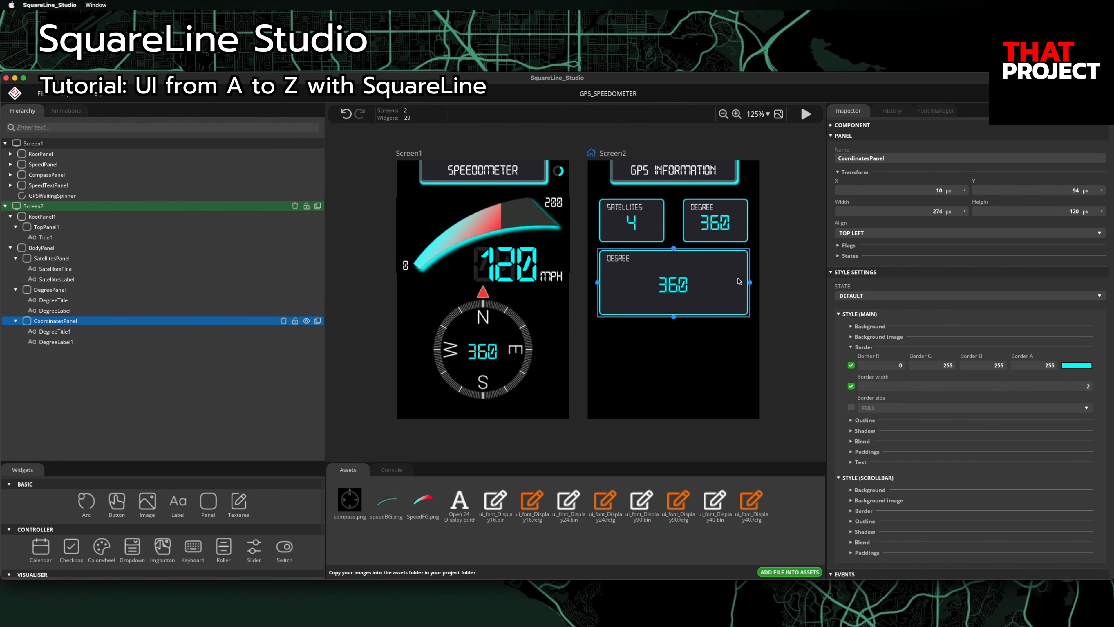
Step: Rename the title for Coordinates and set the value text to 'LAT: 37.3346' / 'LNG: -122.0090'
left_click(69, 336)
left_click(881, 161)
type("Coordina")
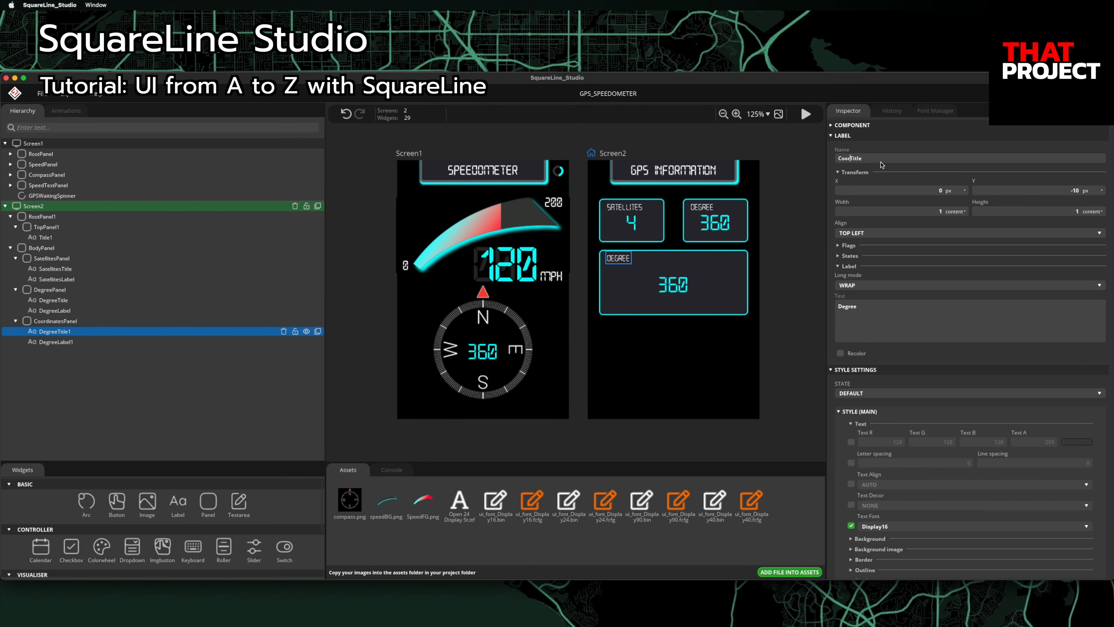
type("tes")
left_click(864, 317)
type("Coordinates")
left_click(108, 342)
left_click(925, 327)
type("LAT:")
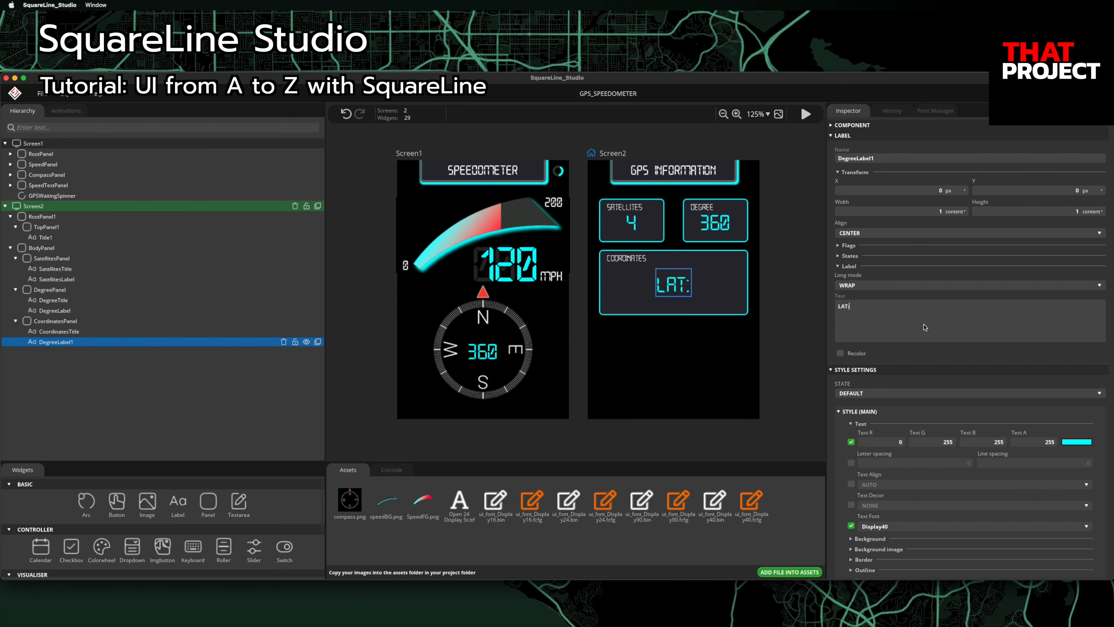
type(" 37.3346")
key("Return")
type("LNG: -122.0090")
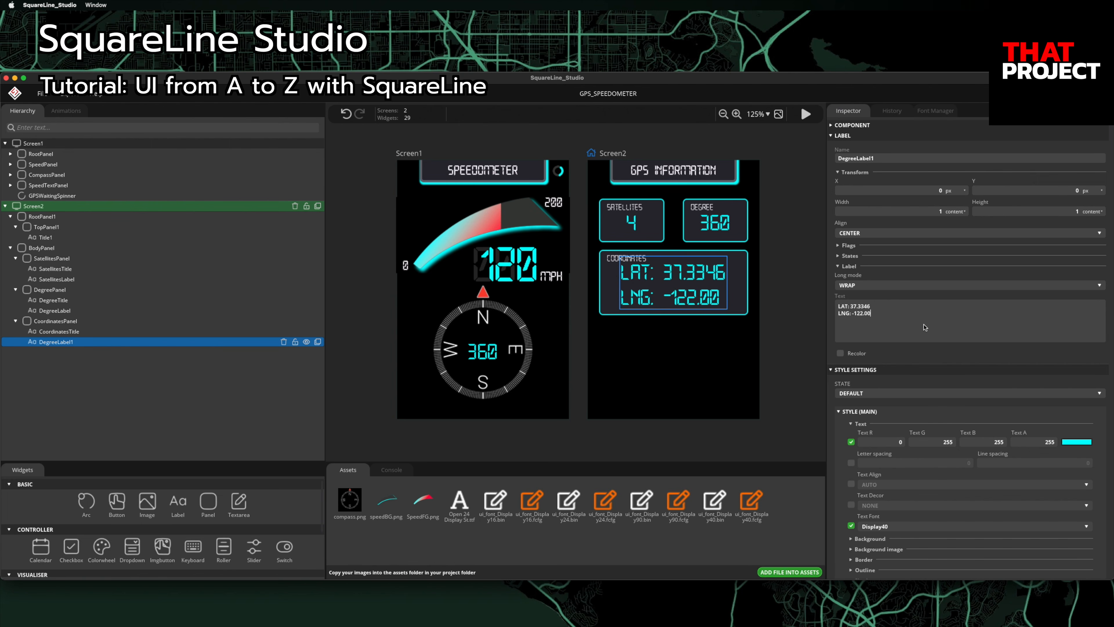
Step: Reduce the text to 'LAT:' / 'LNG:' captions, aligned top left, named CoordinatesText
left_click(870, 306)
key("BackSpace")
key("BackSpace")
key("BackSpace")
key("BackSpace")
key("BackSpace")
key("BackSpace")
key("BackSpace")
left_click(885, 316)
key("BackSpace")
key("BackSpace")
key("BackSpace")
key("BackSpace")
key("BackSpace")
key("BackSpace")
key("BackSpace")
key("BackSpace")
key("BackSpace")
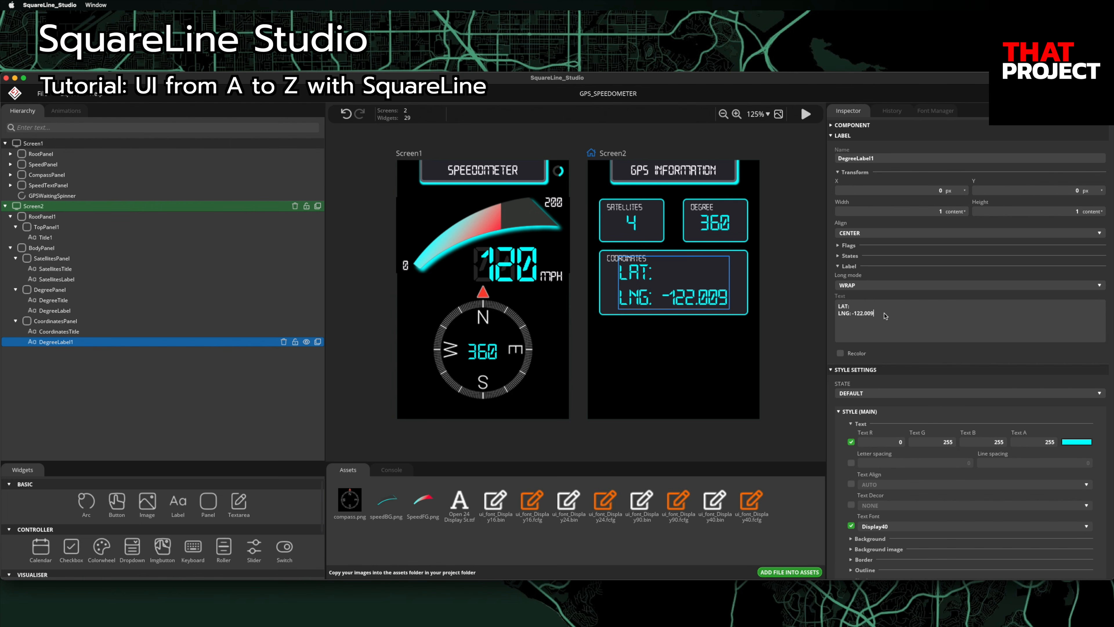
left_click(887, 233)
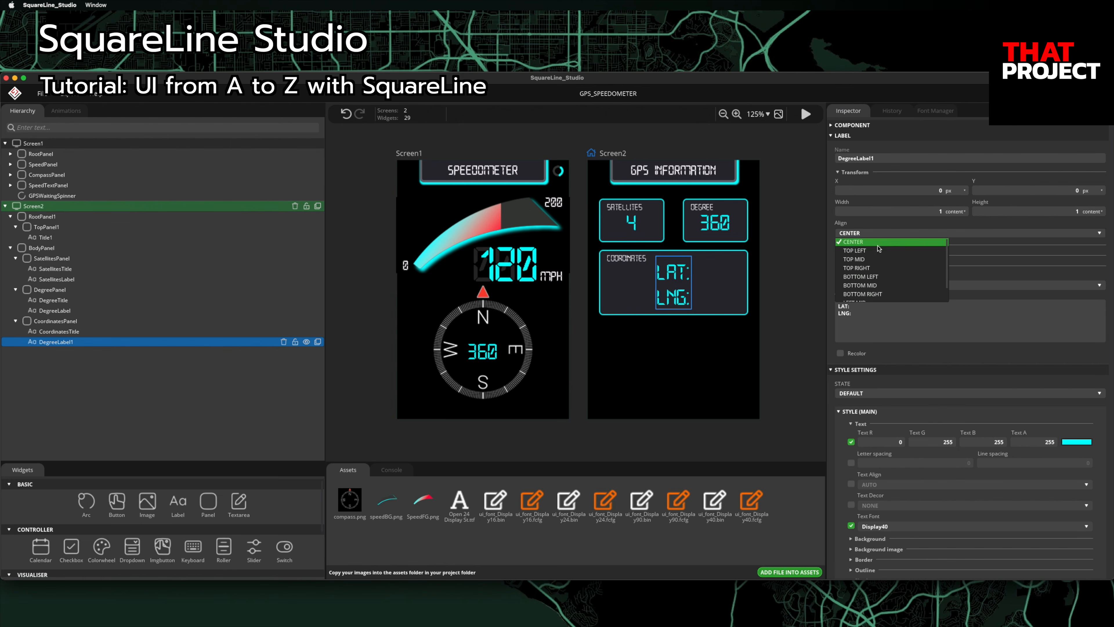
left_click(877, 251)
double_click(882, 161)
type("Co")
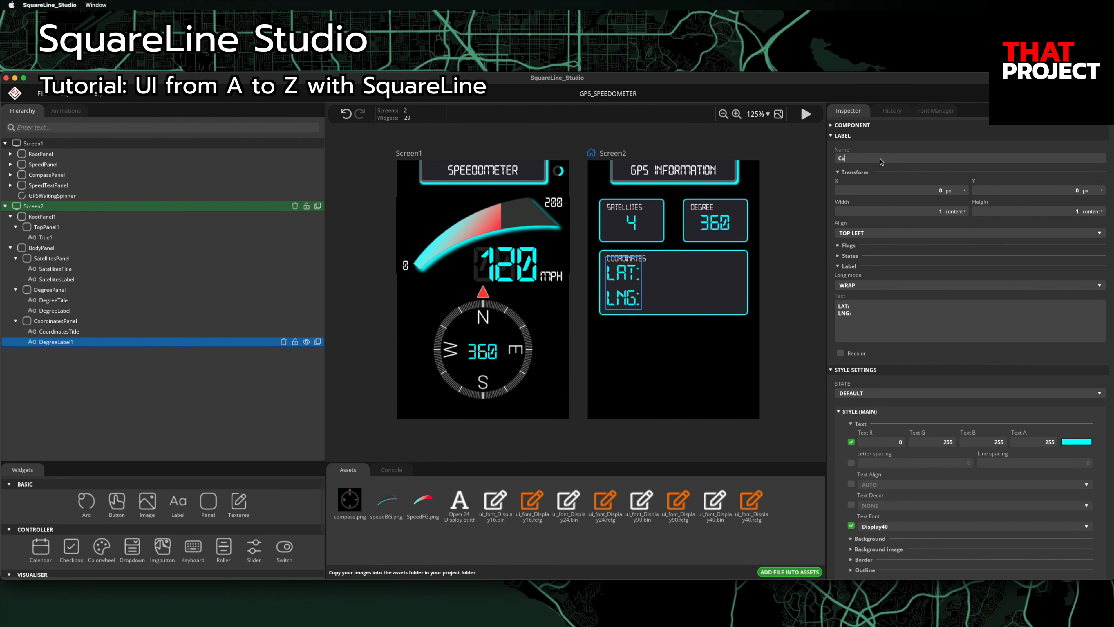
type("ordinatesText")
key("Return")
Step: Duplicate it as CoordinatesLabel showing 37.3346 / -122.009062, shifted to X 62
left_click(318, 342)
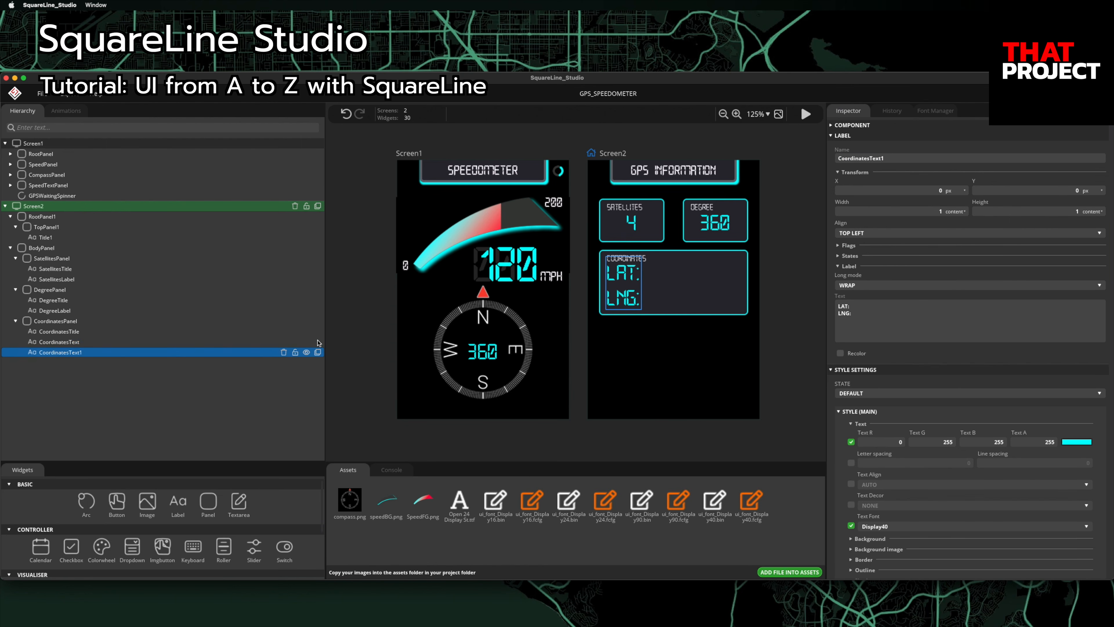
key("BackSpace")
key("BackSpace")
key("BackSpace")
key("BackSpace")
key("BackSpace")
left_click(917, 312)
key("super+a")
type("37.3346")
key("Return")
type("-122.0090")
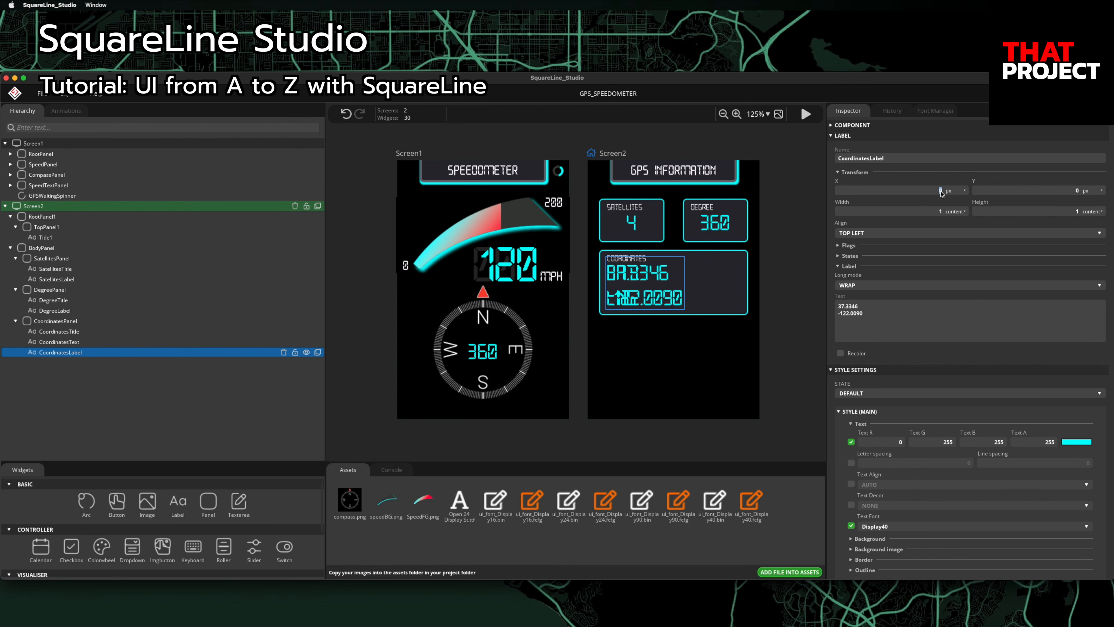
type("62")
key("Return")
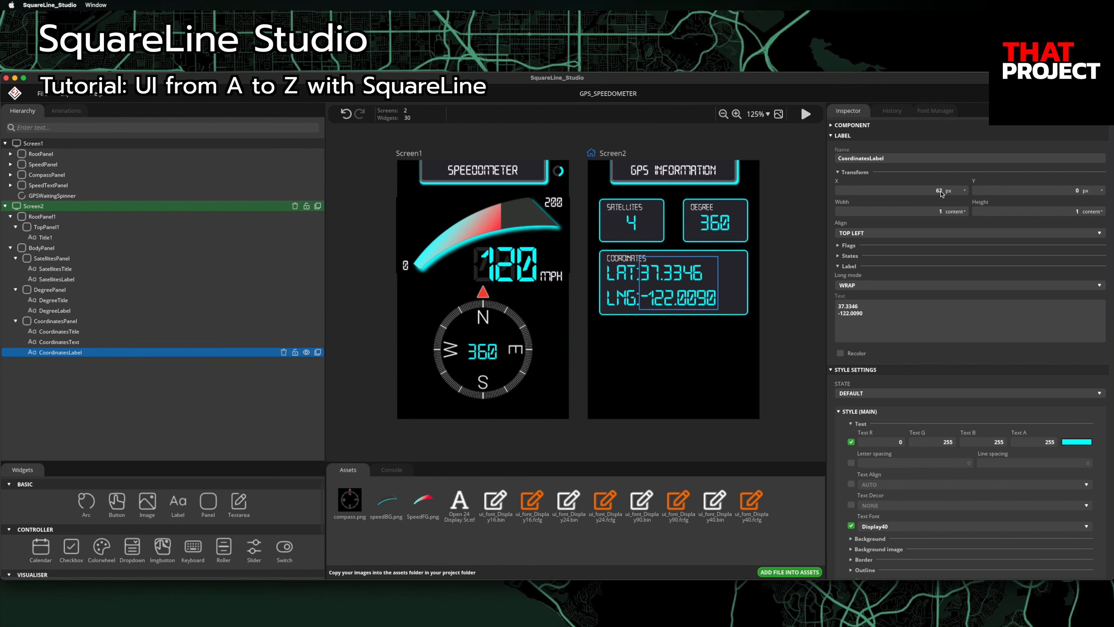
Step: Duplicate the whole CoordinatesPanel with its labels
left_click(112, 325)
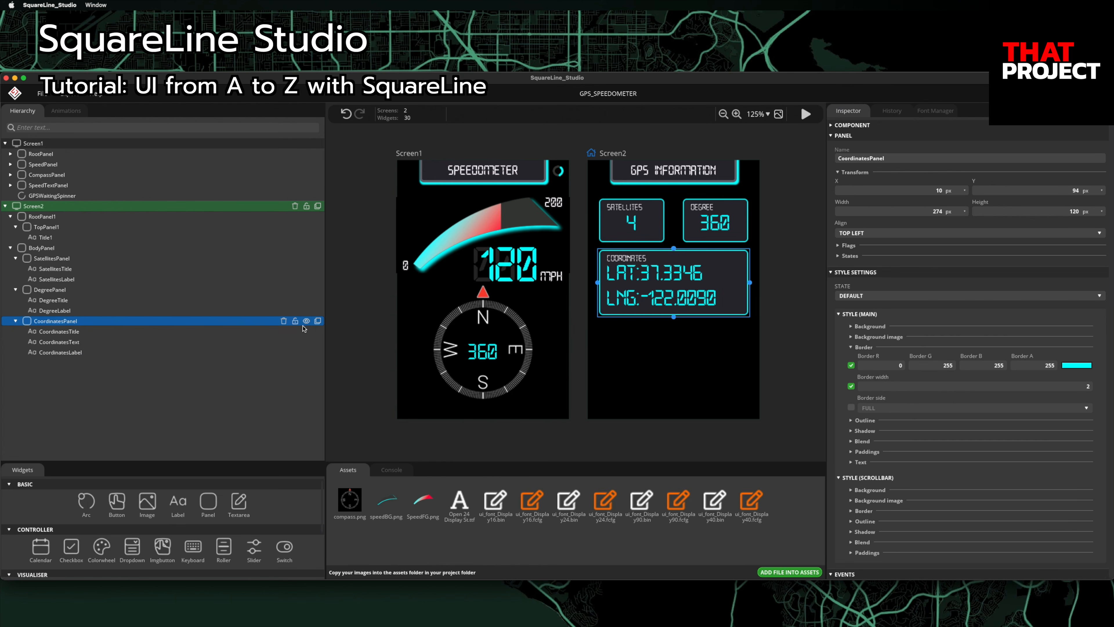
left_click(318, 321)
double_click(907, 158)
Step: Rename the copied panel SpeedPanel2, set height 80 and Y 228, and delete its leftover CoordinatesText1 label
type("SpeedPanel")
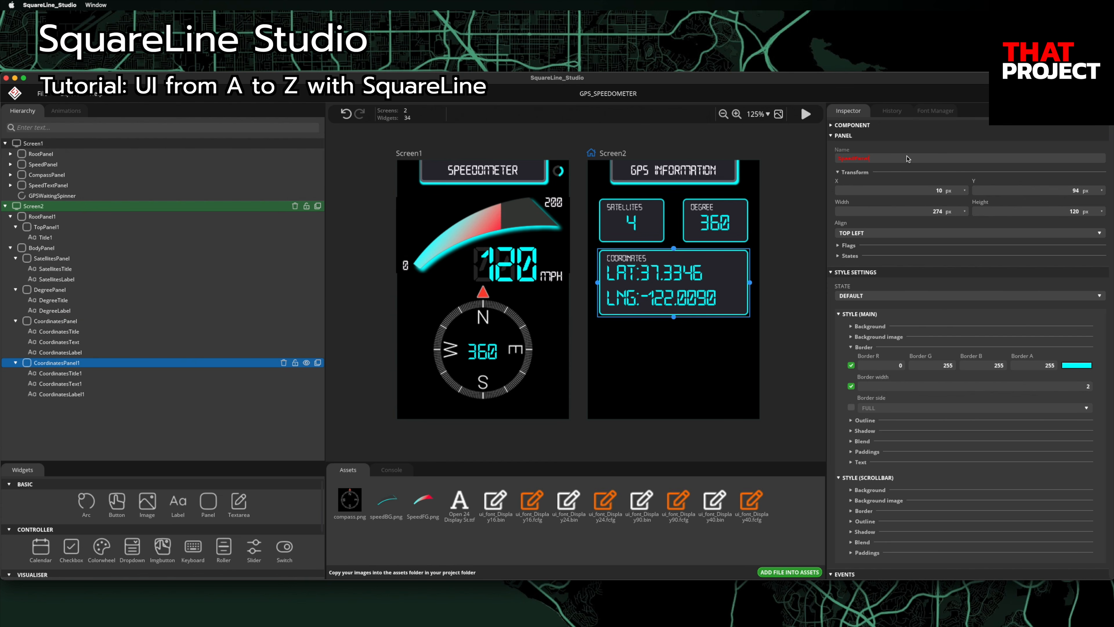
type("2")
left_click(940, 212)
left_click(1076, 212)
type("80")
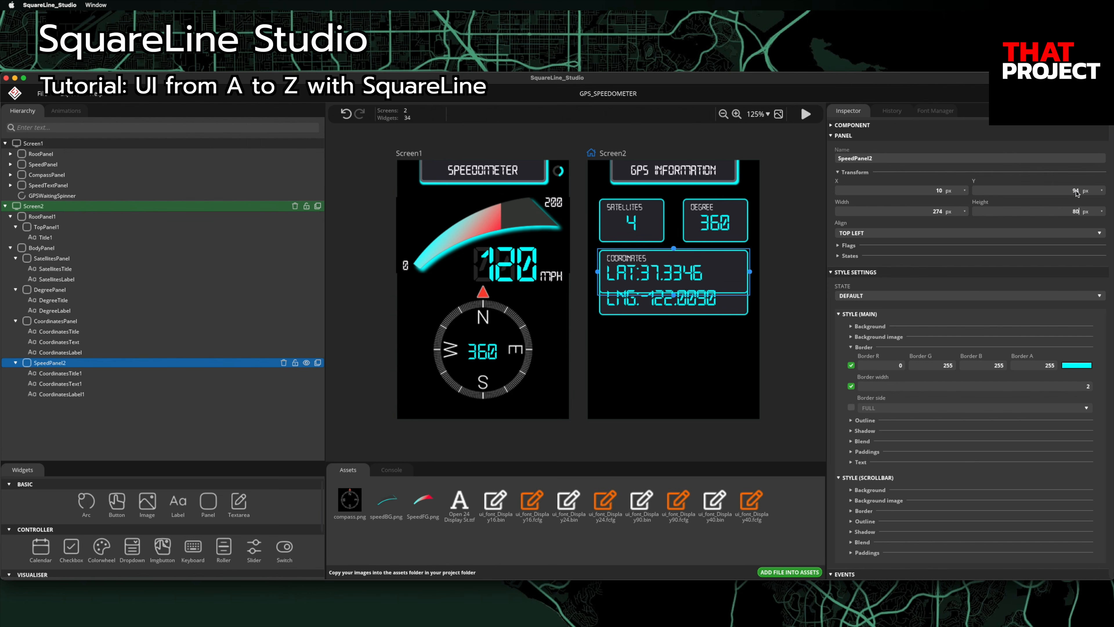
type("228")
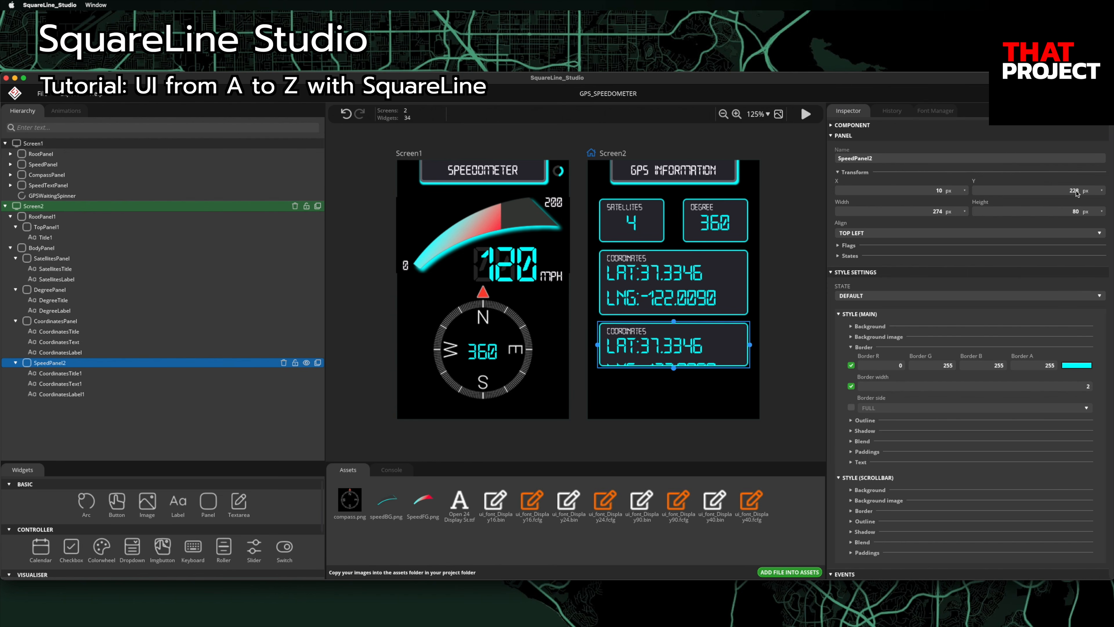
left_click(89, 384)
left_click(283, 383)
Step: Rename the title label SpeedTitle2 and set its text to SPEED (MPH)
left_click(241, 374)
left_click(909, 159)
type("Spe")
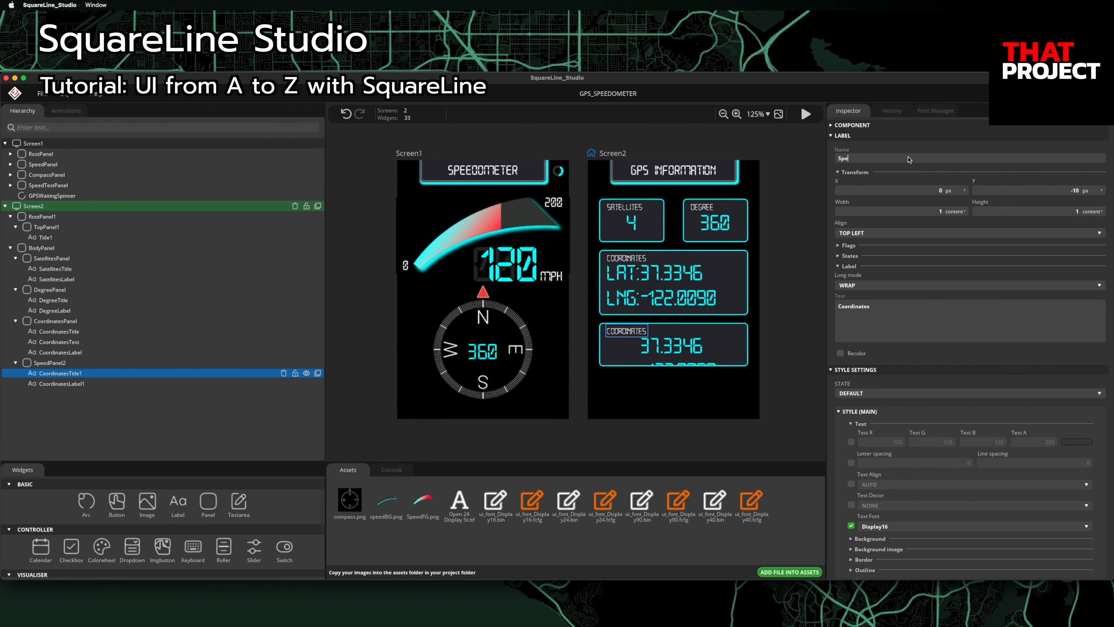
type("edTitle2")
key("Return")
left_click(890, 320)
type("SPEED (MPH)")
Step: Rename the value label SpeedLabel2, set its text to 120, and centre it with X offset 0
left_click(139, 385)
left_click(871, 160)
type("SpeedLabel2")
left_click(888, 315)
type("120")
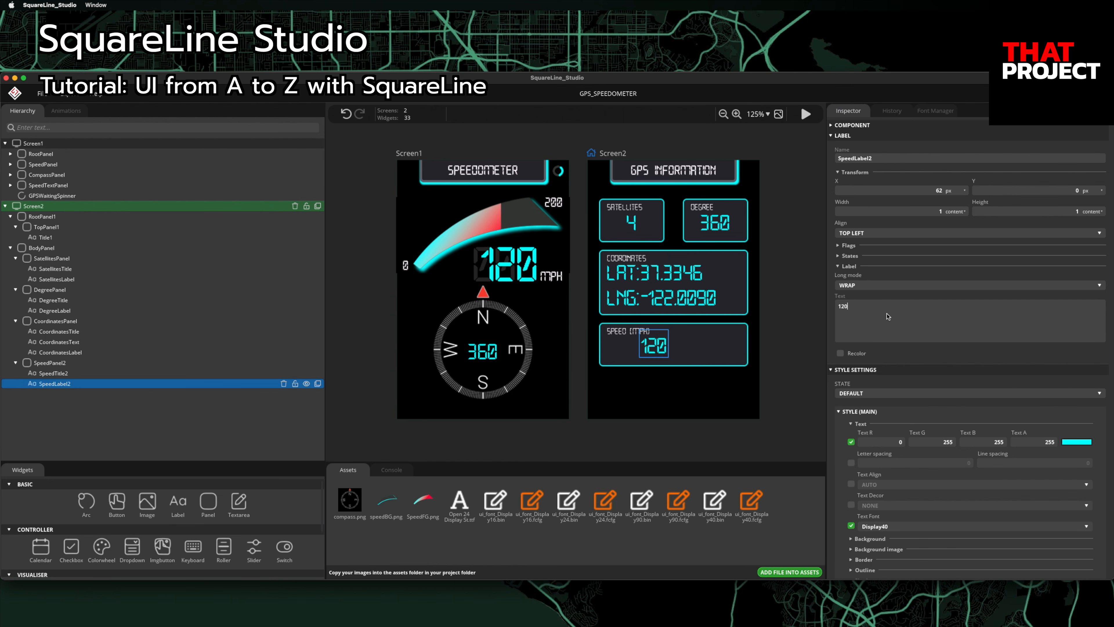
left_click(857, 233)
left_click(889, 242)
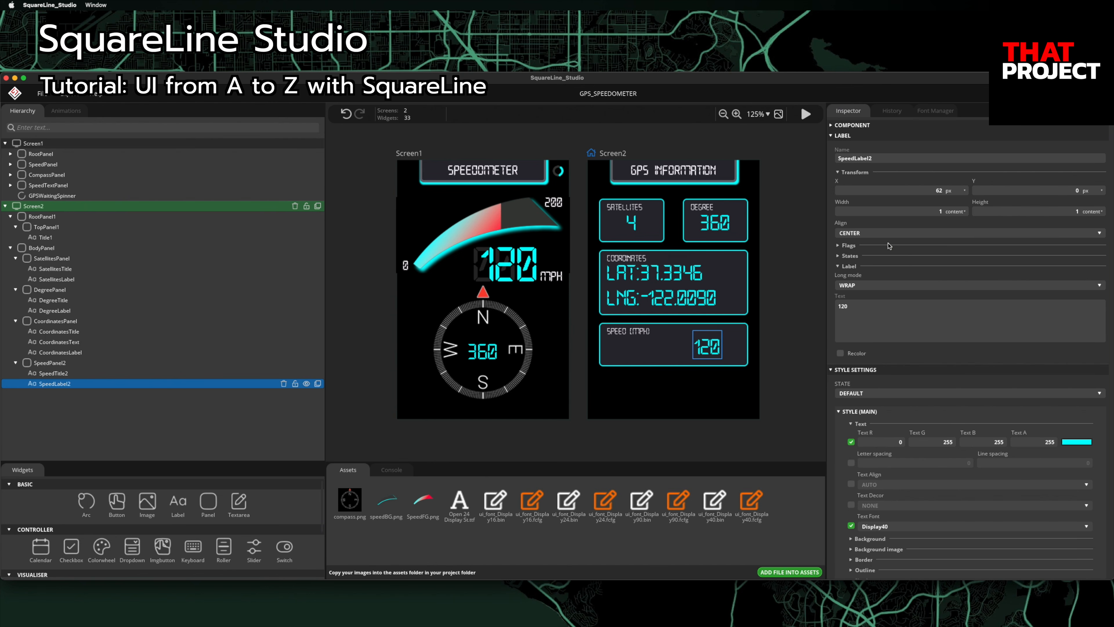
left_click(939, 193)
type("0")
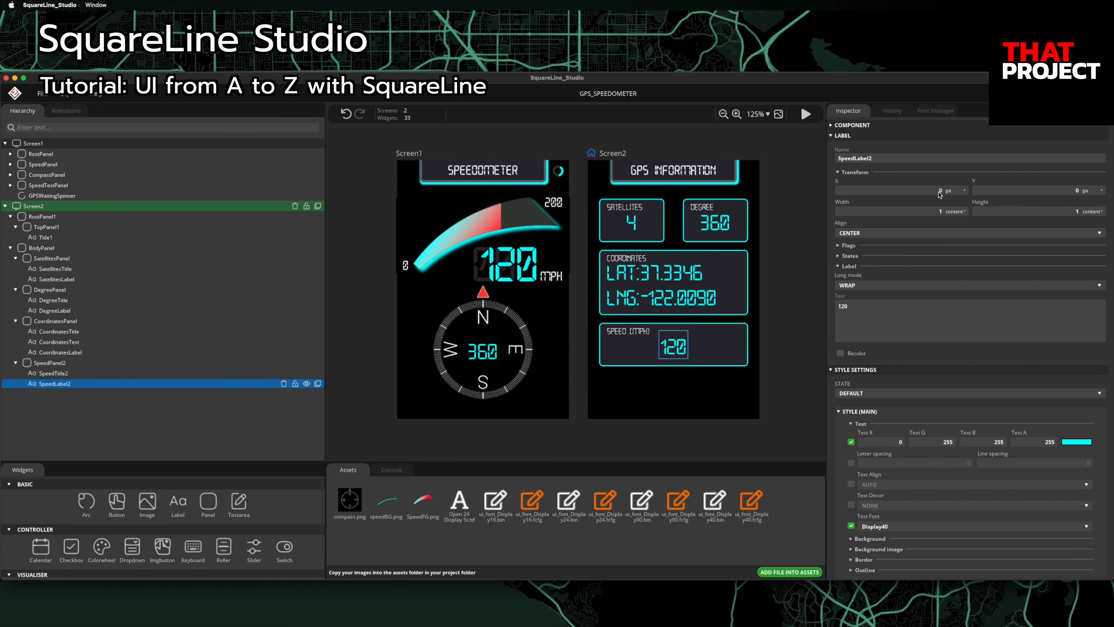
Step: Duplicate SpeedPanel2 with its labels and select the copy's name
left_click(96, 364)
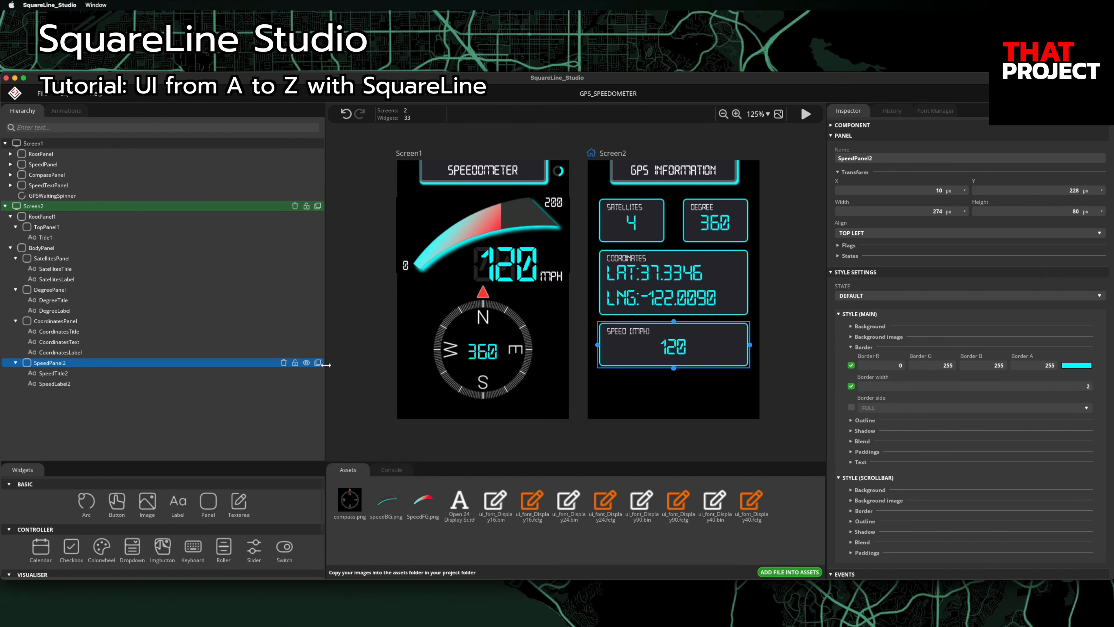
left_click(318, 362)
double_click(874, 159)
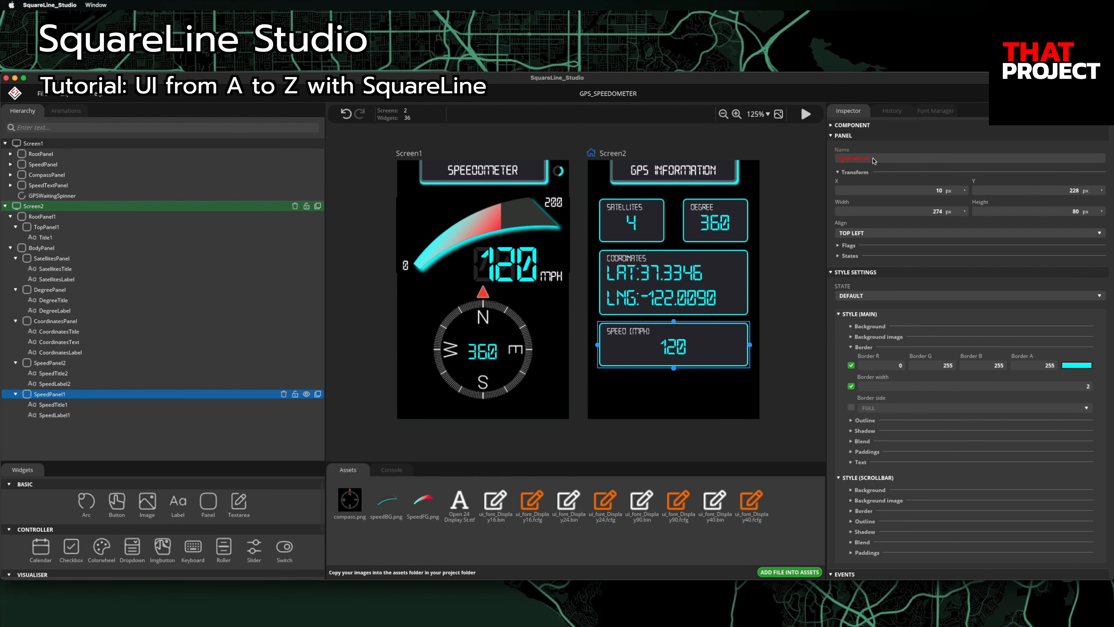
Step: Rename the duplicate AltitudePanel and move it to Y 322 below the speed panel
type("AltitudePanel")
key("Return")
double_click(1062, 192)
type("322")
key("Return")
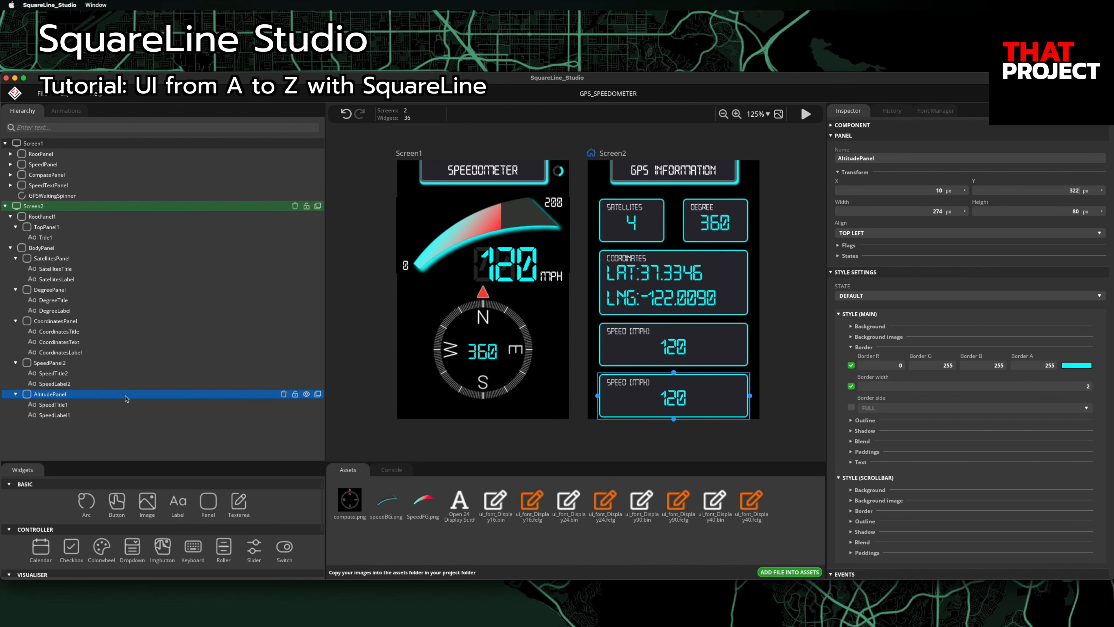
Step: Rename the title label AltitudeTitle with text 'Altitude (FEET)'
left_click(121, 404)
left_click(870, 159)
type("AltitudeTitle")
left_click(896, 317)
type("Altitude (FEET)")
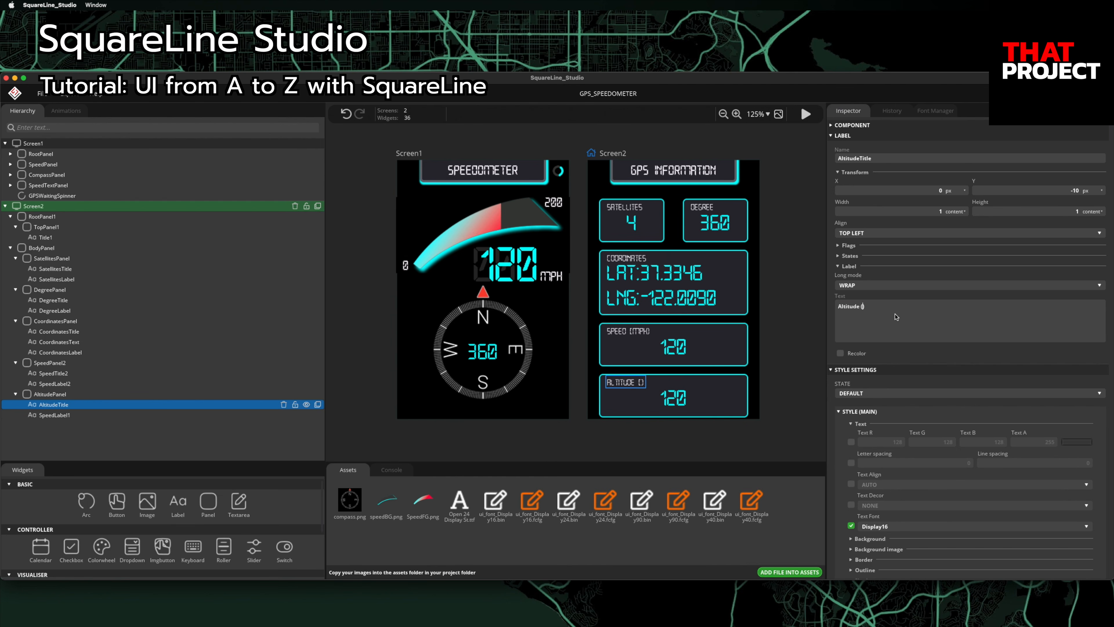
Step: Rename the value label to Altitude and set its text to 150.00
left_click(215, 416)
left_click(870, 159)
type("Altitude")
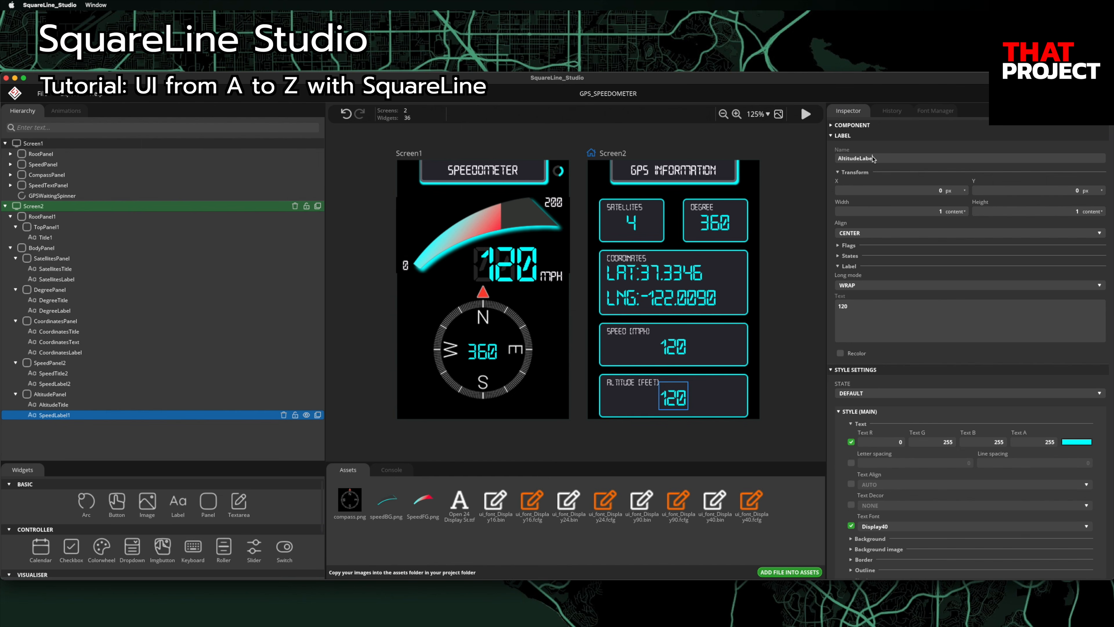
double_click(868, 314)
type("150.00")
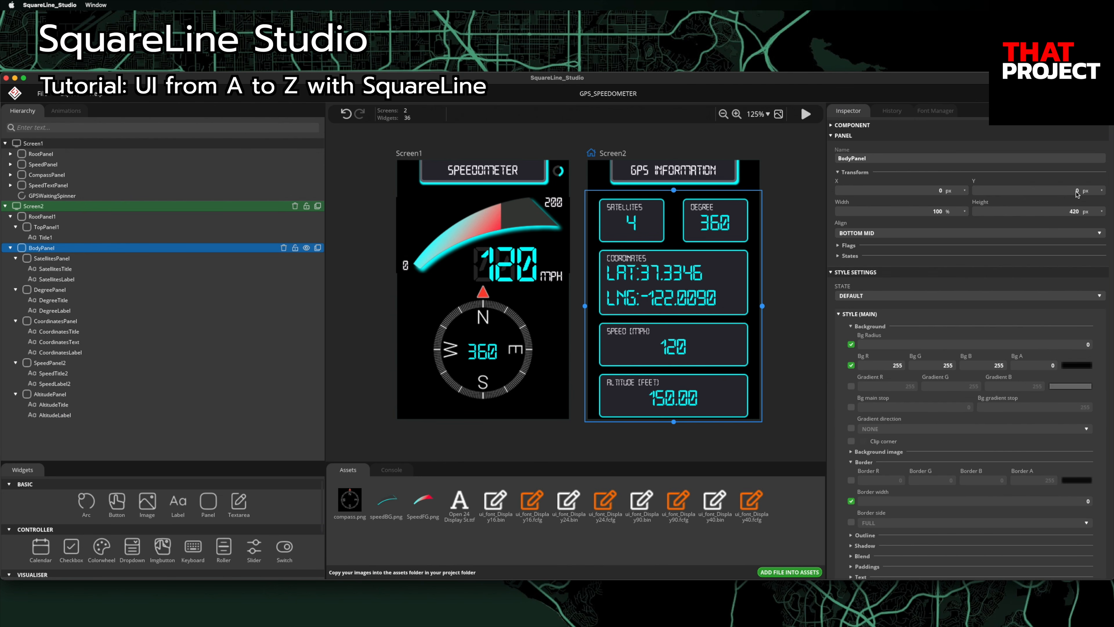
Step: Set BodyPanel's Y to -10, then check the satellites, degree, coordinates, speed and altitude labels
type("-10")
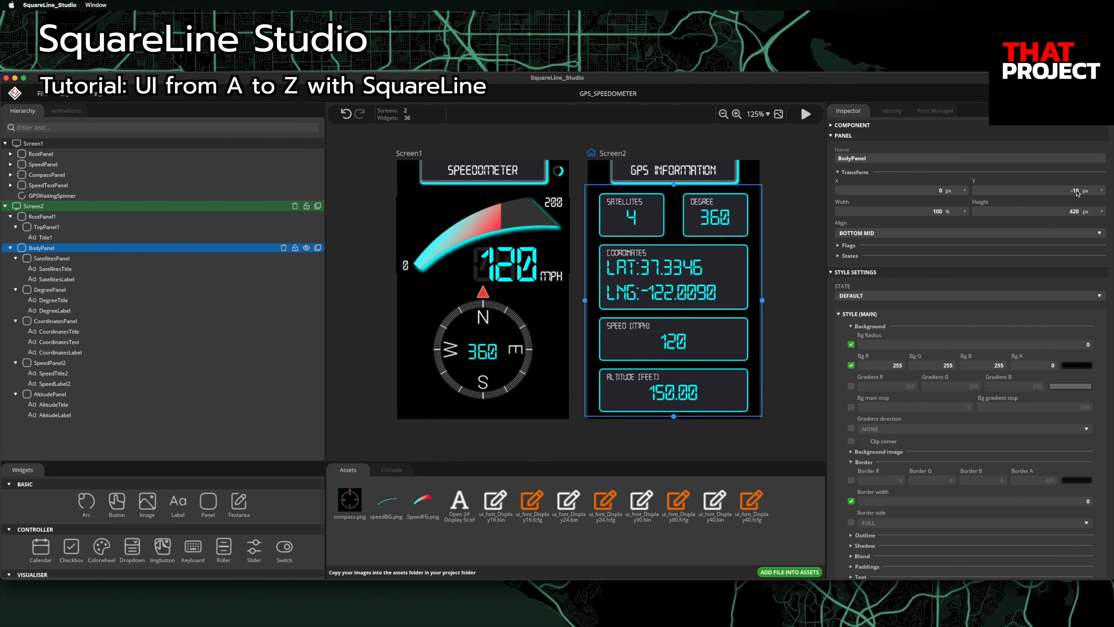
left_click(812, 263)
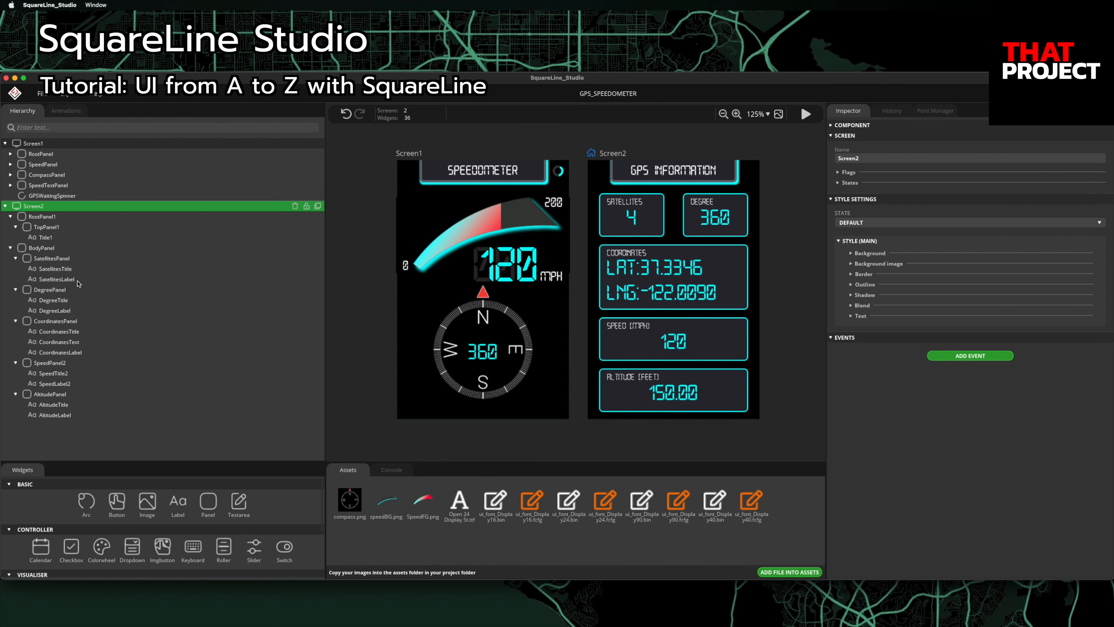
left_click(61, 279)
left_click(70, 311)
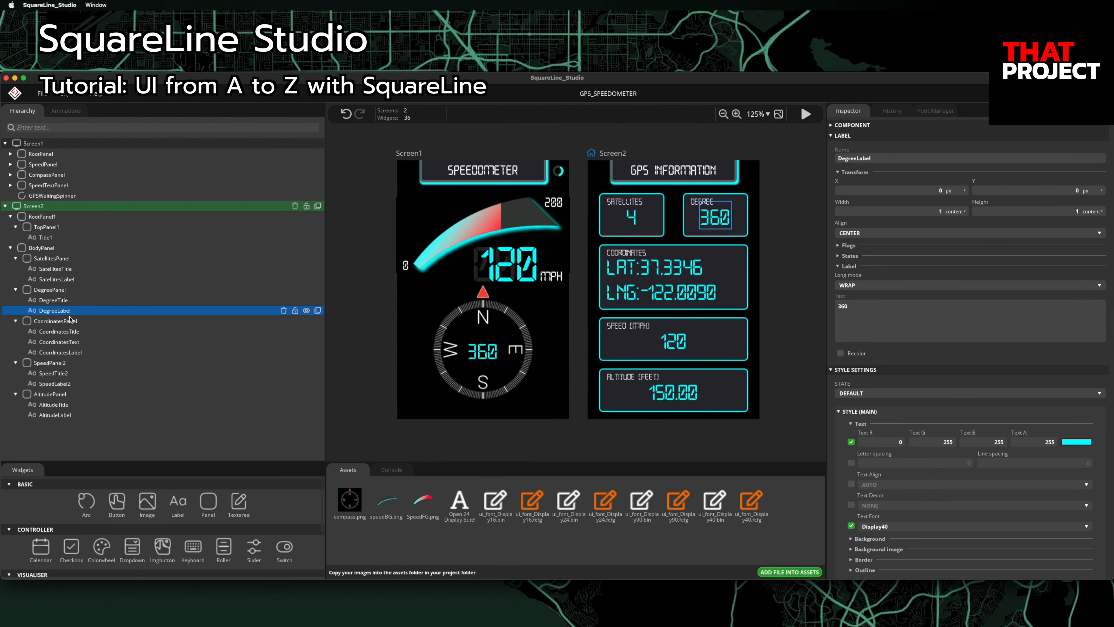
left_click(82, 353)
left_click(72, 384)
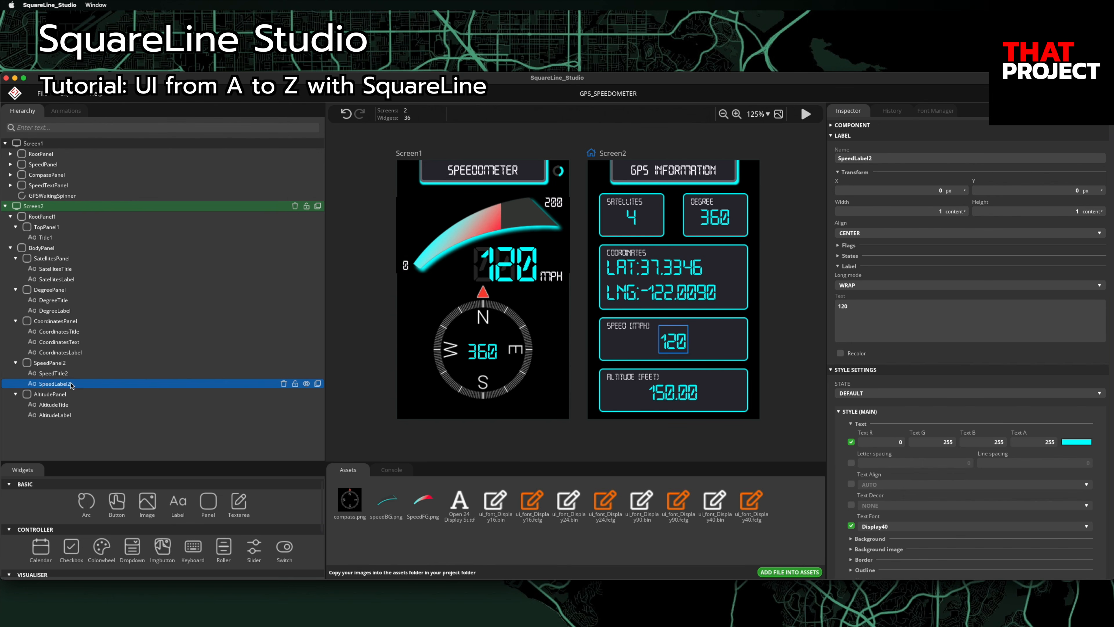
left_click(67, 416)
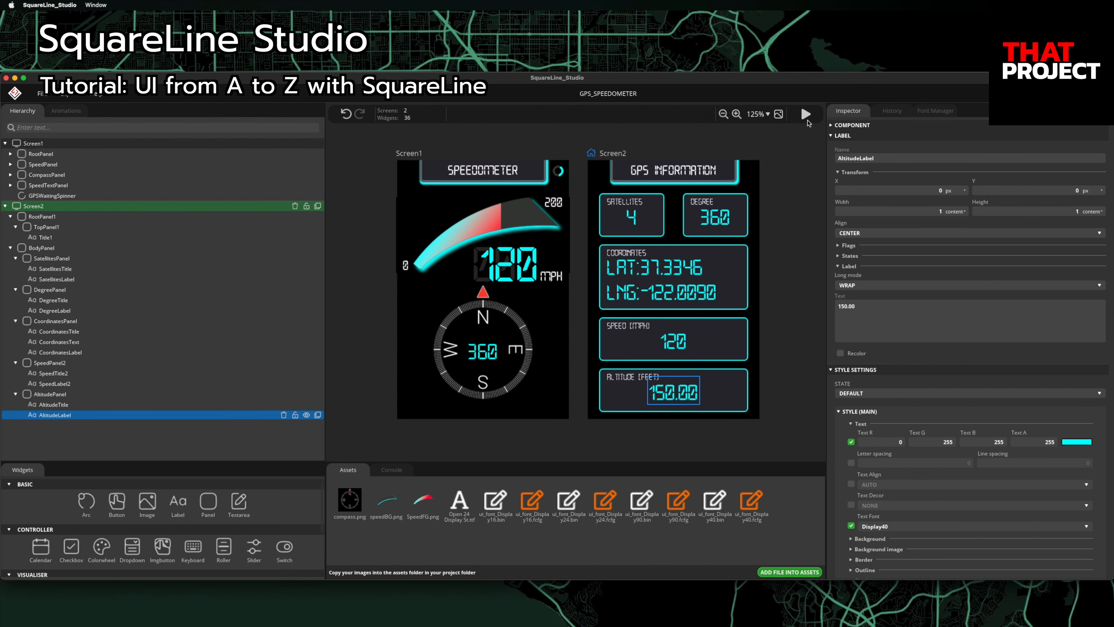
Step: Preview the screens in play mode, then select TopPanel on Screen1
left_click(808, 115)
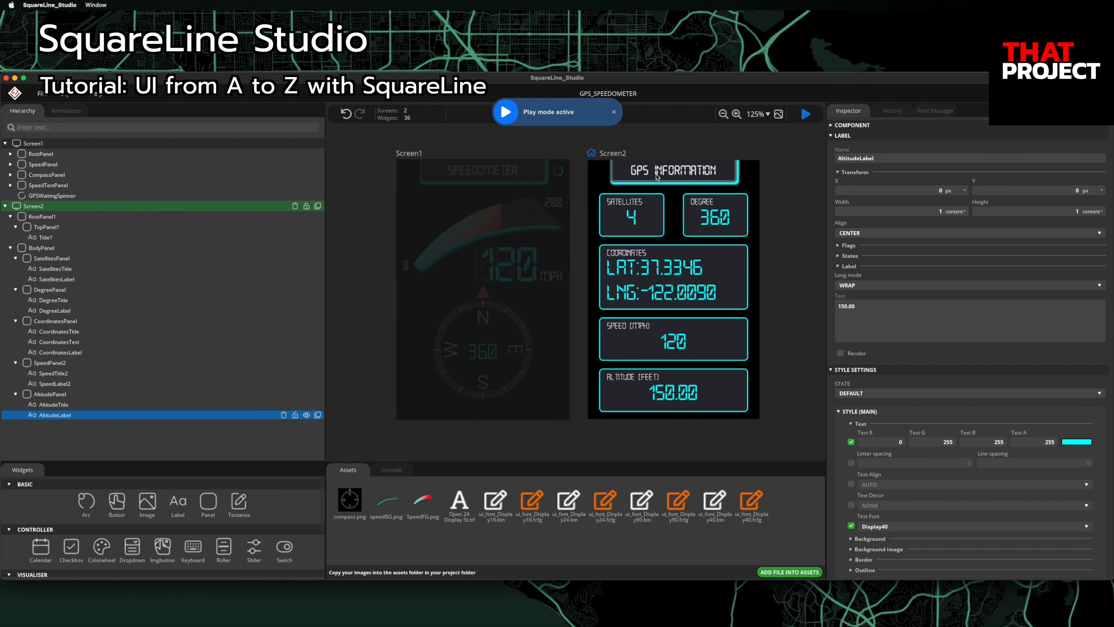
left_click(807, 115)
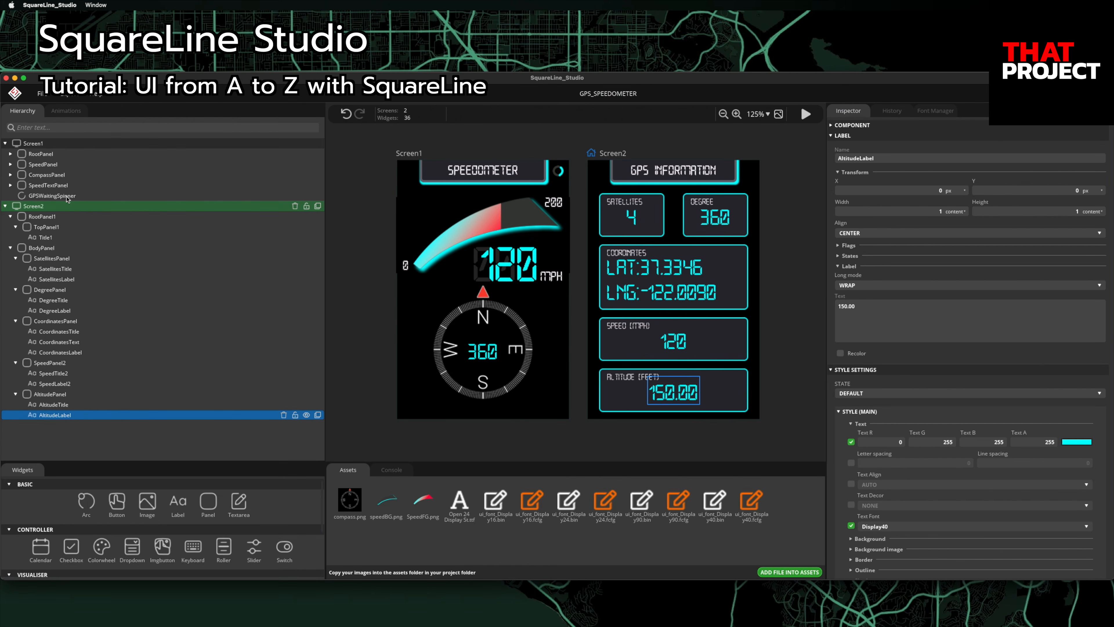
left_click(10, 154)
left_click(59, 167)
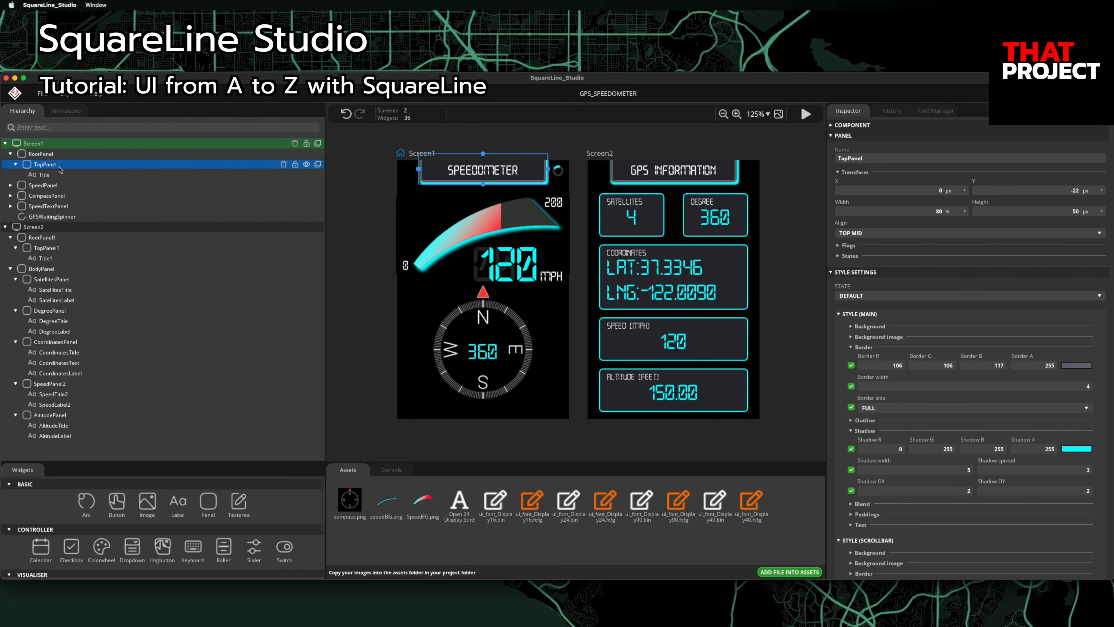
Step: Add a button TopButton1 inside Screen1's TopPanel with width 100%
left_click(116, 502)
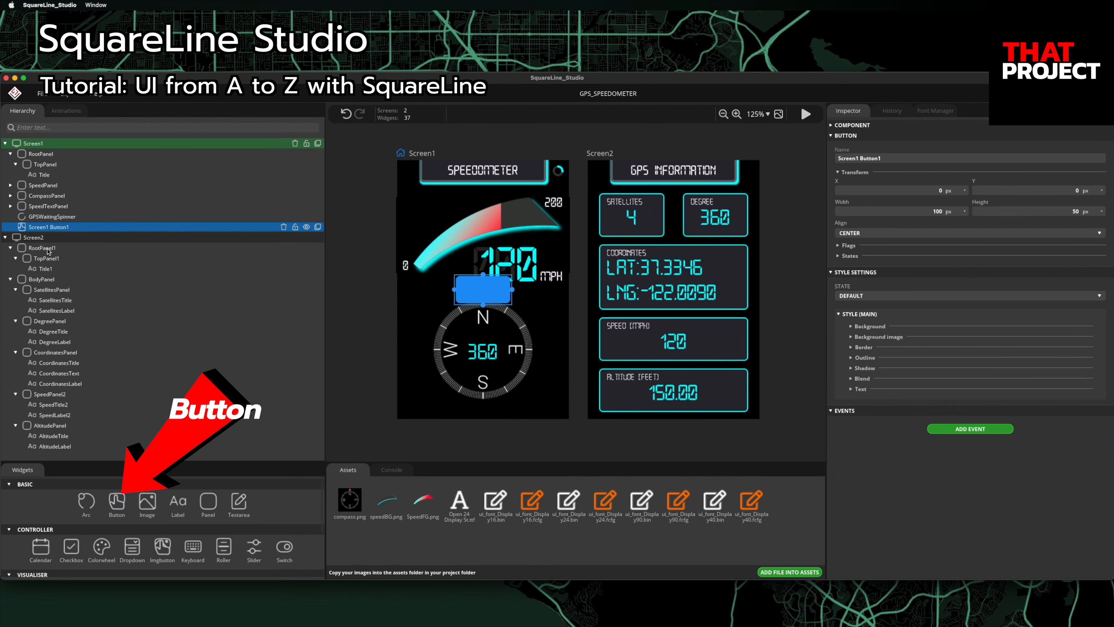
left_click_drag(51, 228, 49, 175)
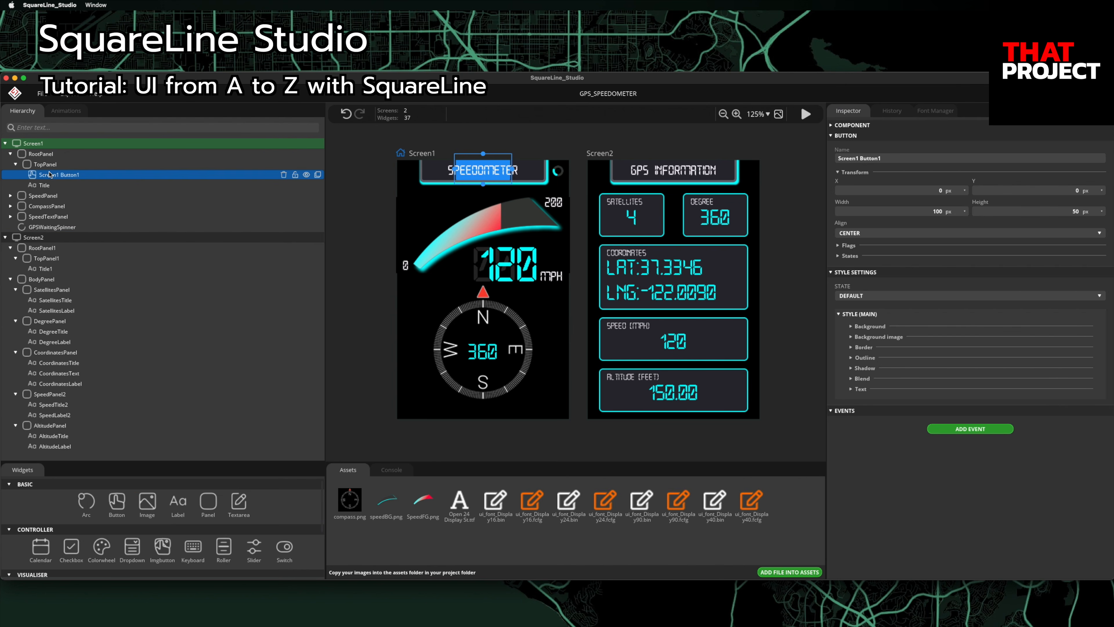
left_click(898, 157)
type("TopButton1")
key("Return")
left_click(952, 213)
left_click(941, 230)
left_click(939, 212)
type("100")
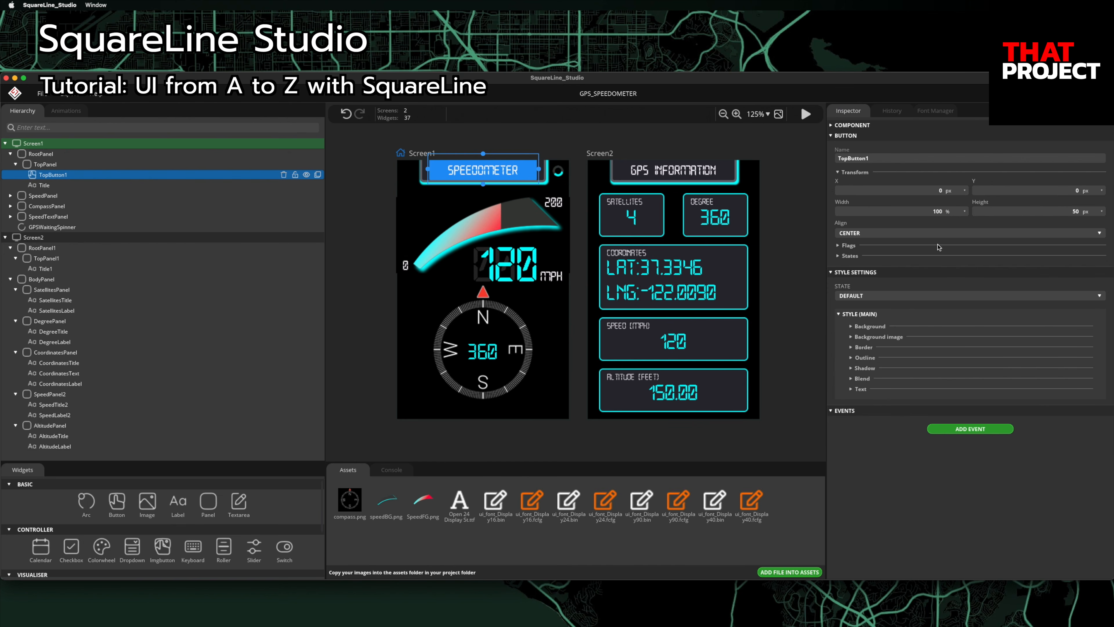
Step: Make the button's background fully transparent by enabling Bg colour with alpha 0
left_click(852, 326)
left_click(851, 327)
left_click(851, 325)
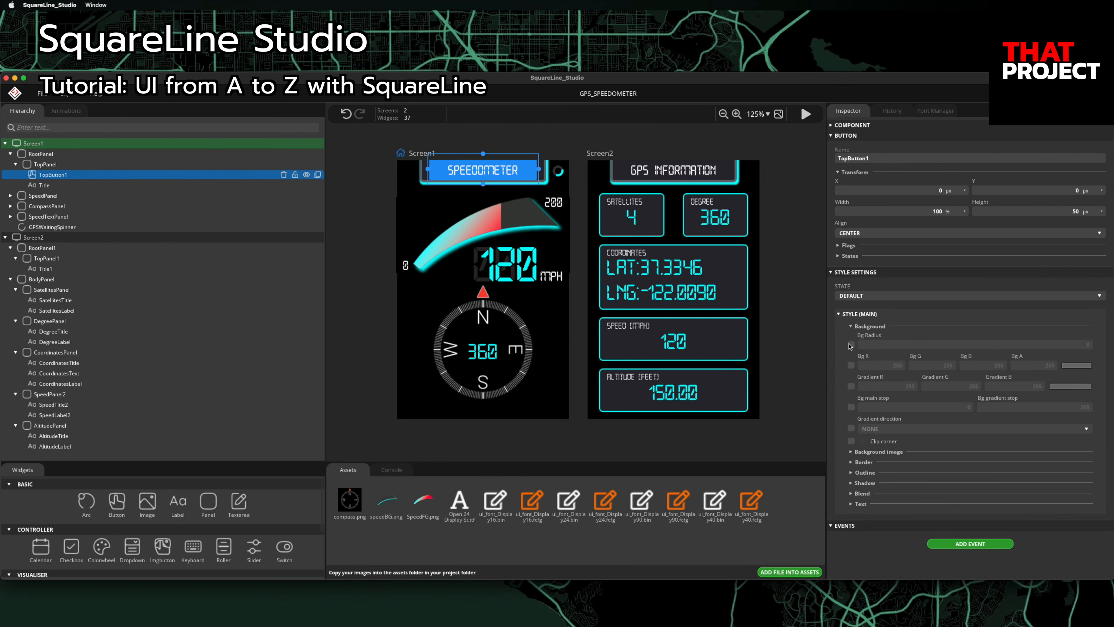
left_click(851, 365)
left_click(1031, 367)
type("0")
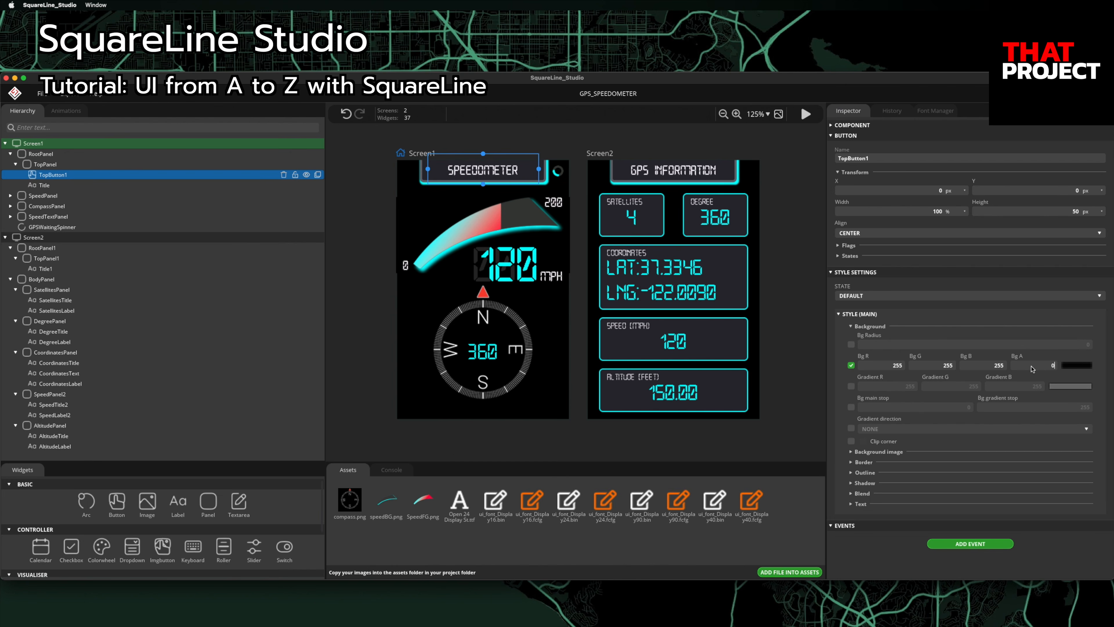
left_click(838, 314)
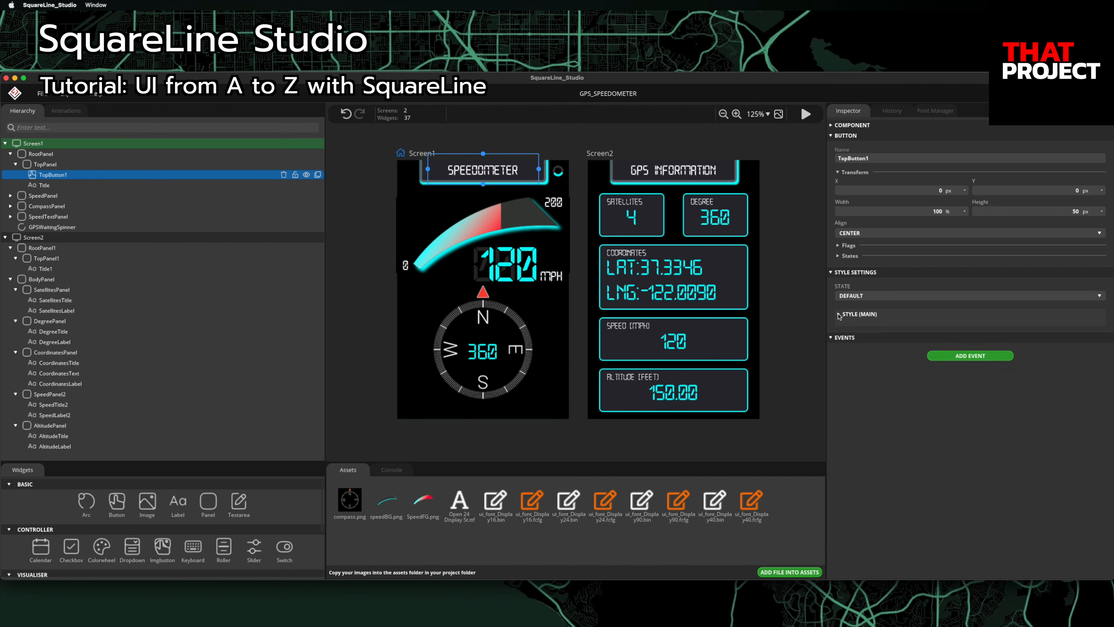
Step: Add a clicked event with a CHANGE SCREEN action to the button
left_click(957, 356)
scroll(981, 390, "down", 3)
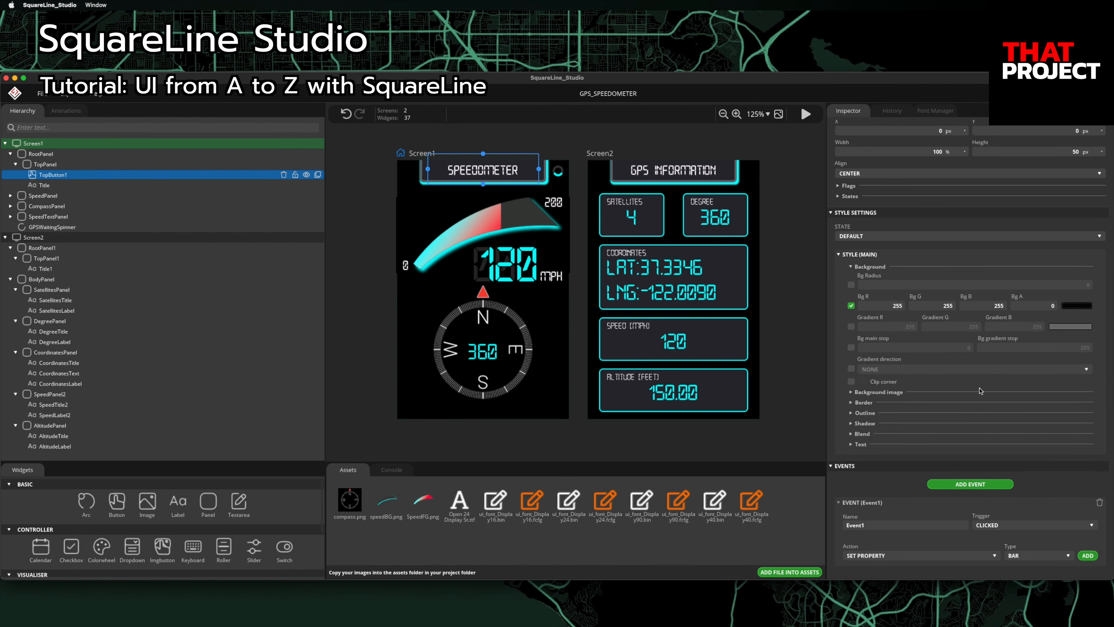
left_click(950, 559)
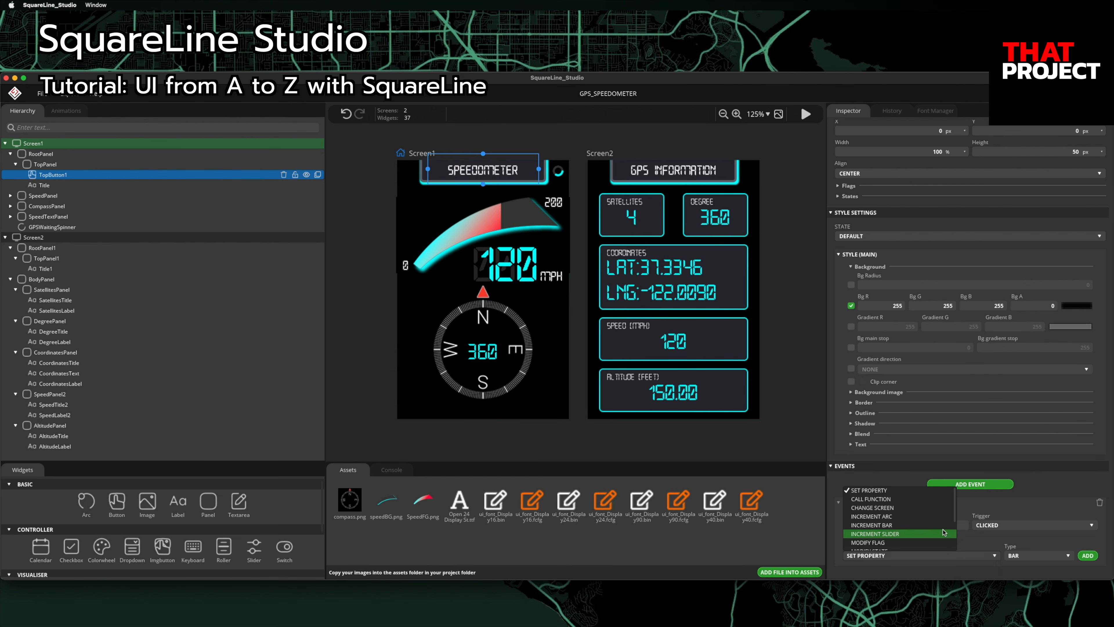
left_click(930, 509)
left_click(1089, 556)
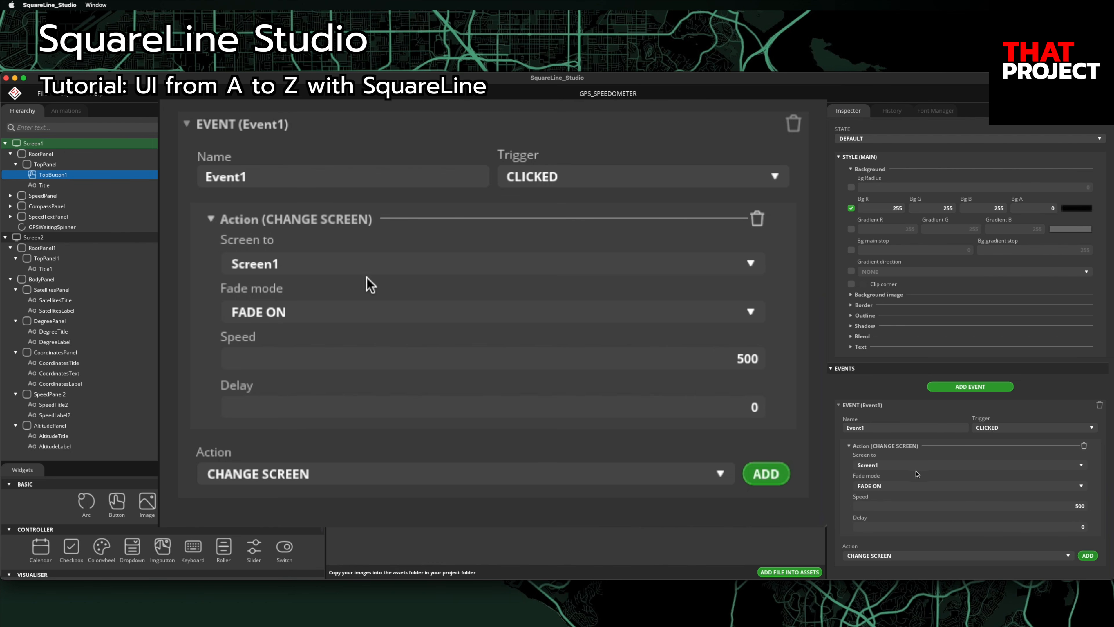
Step: Configure the change-screen action to go to Screen2 with MOVE LEFT at speed 100
left_click(906, 486)
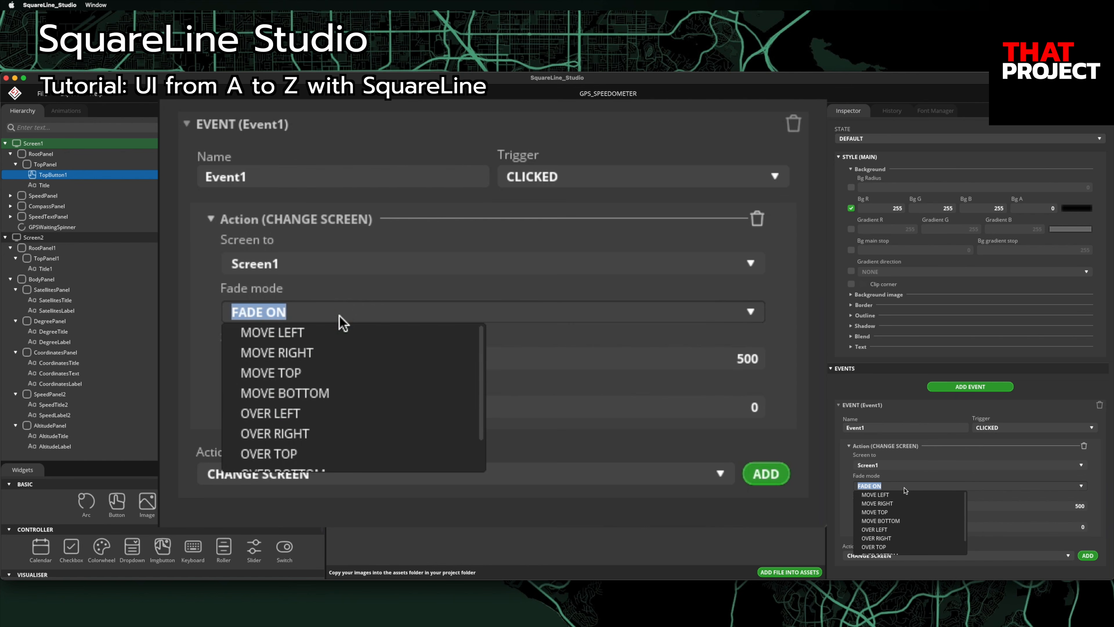
left_click(903, 495)
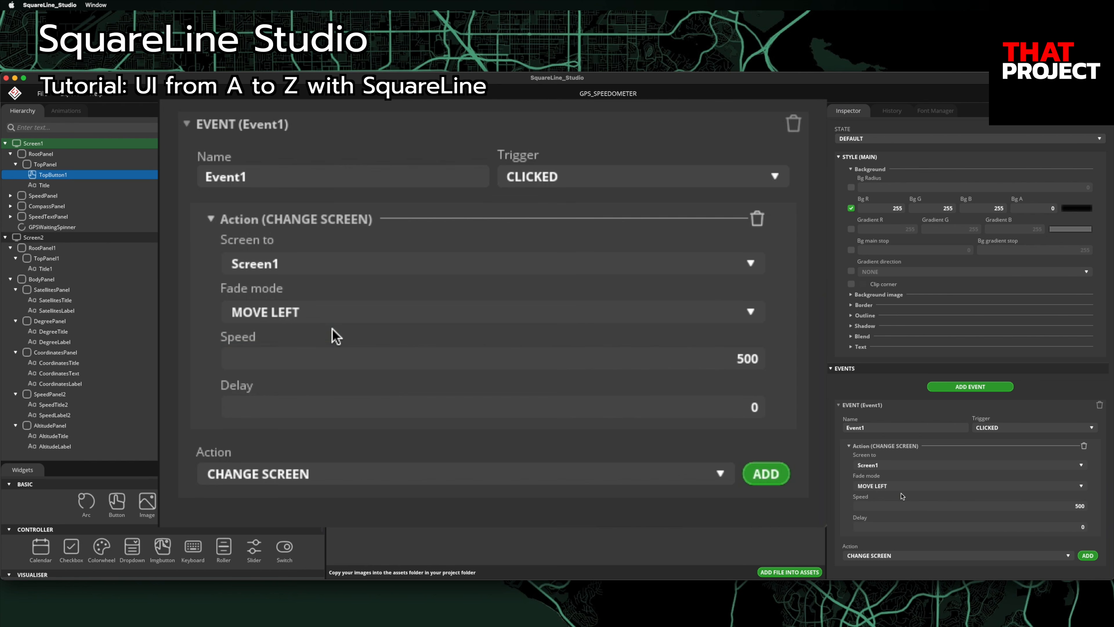
left_click(898, 467)
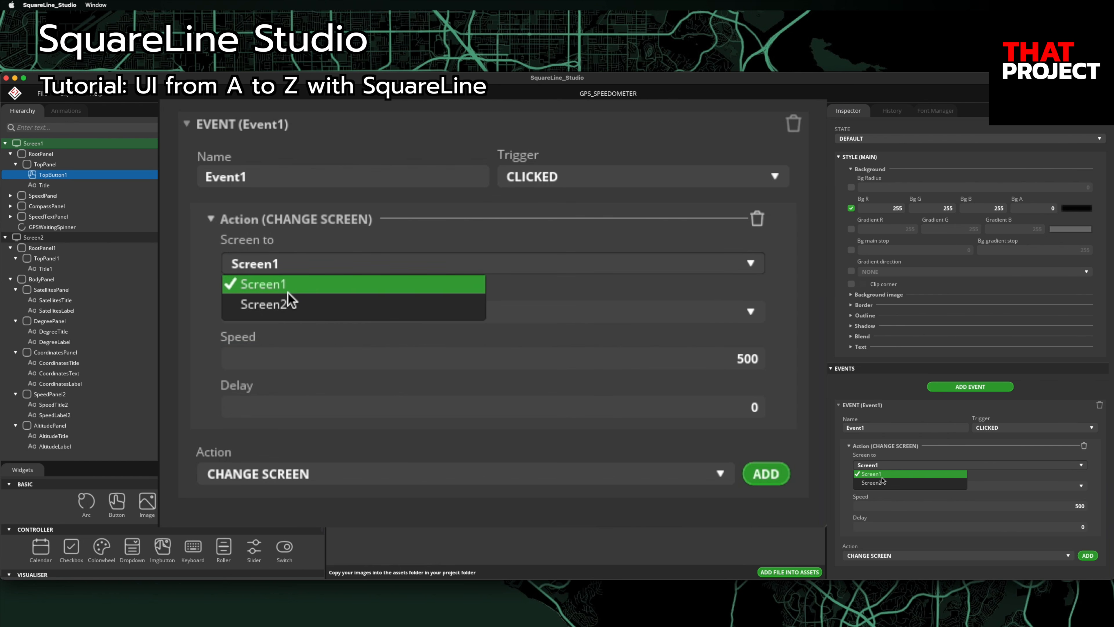
left_click(883, 481)
left_click(912, 508)
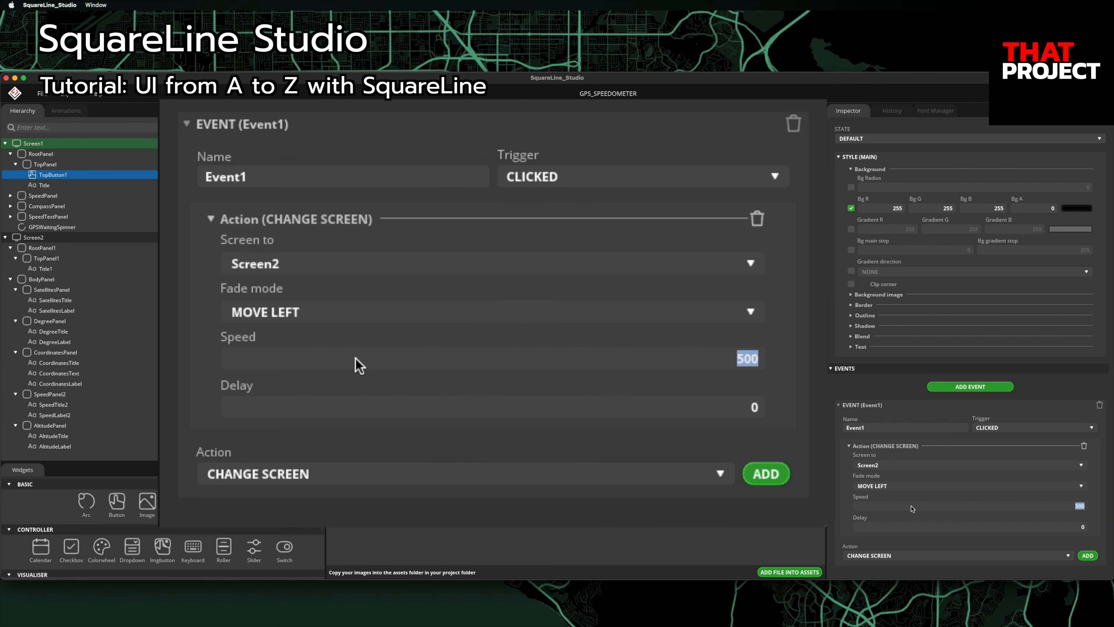
type("100")
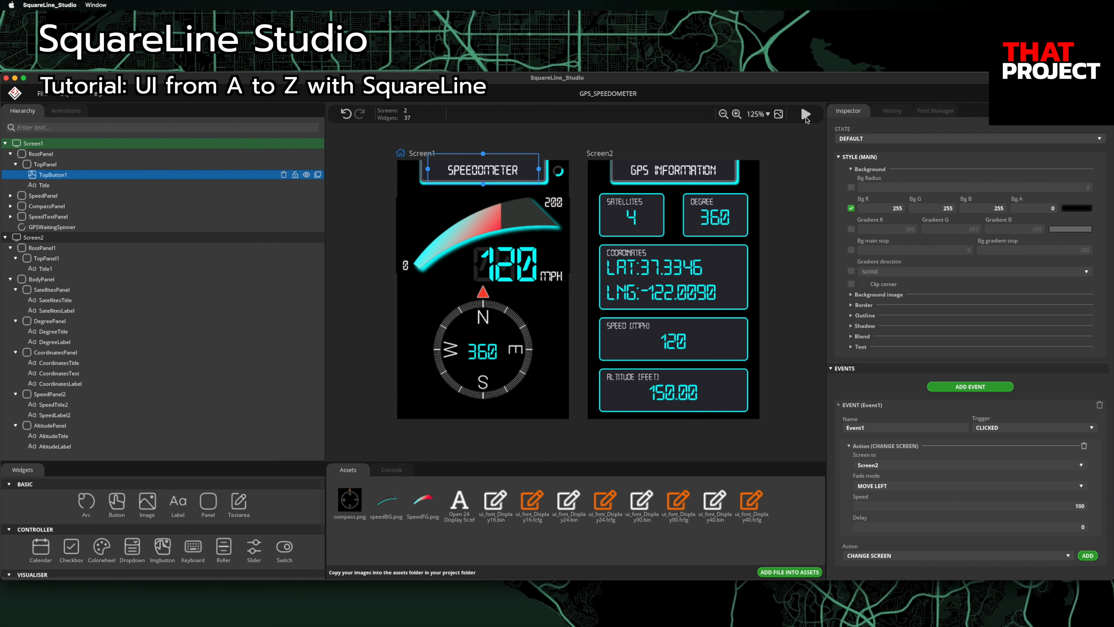
left_click(806, 115)
Step: Test in live preview that the SPEEDOMETER button switches screens
left_click(484, 176)
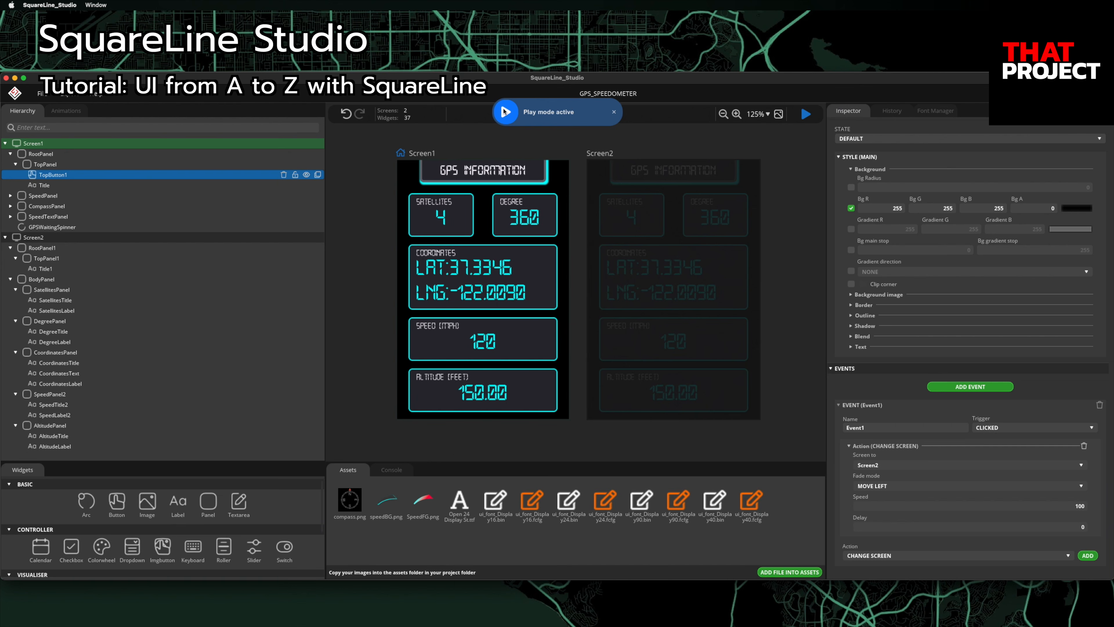
left_click(615, 113)
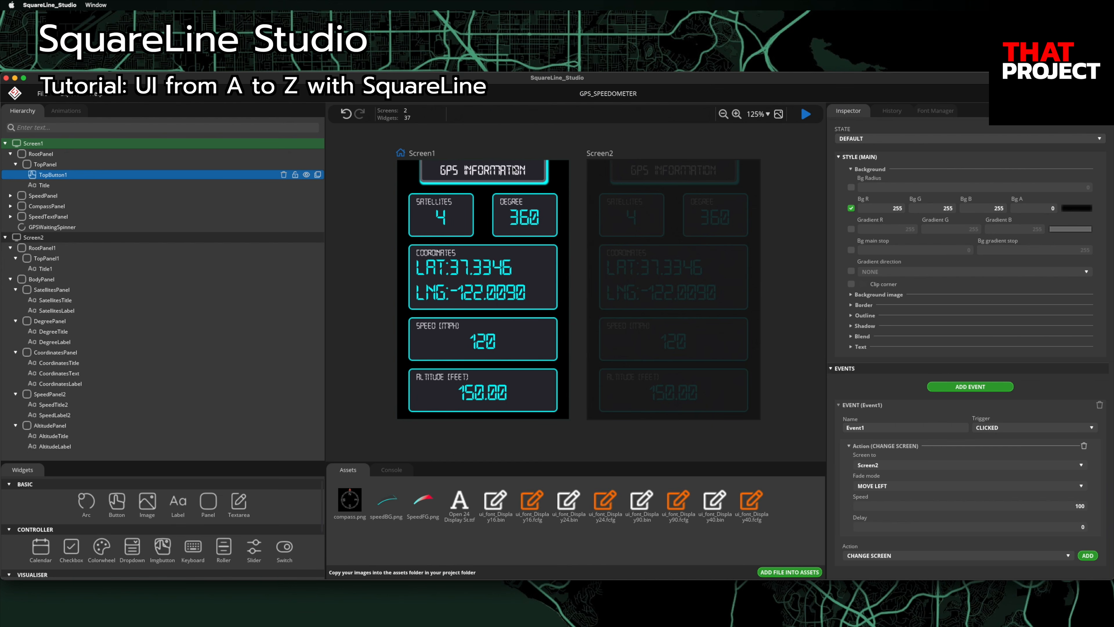
left_click(806, 114)
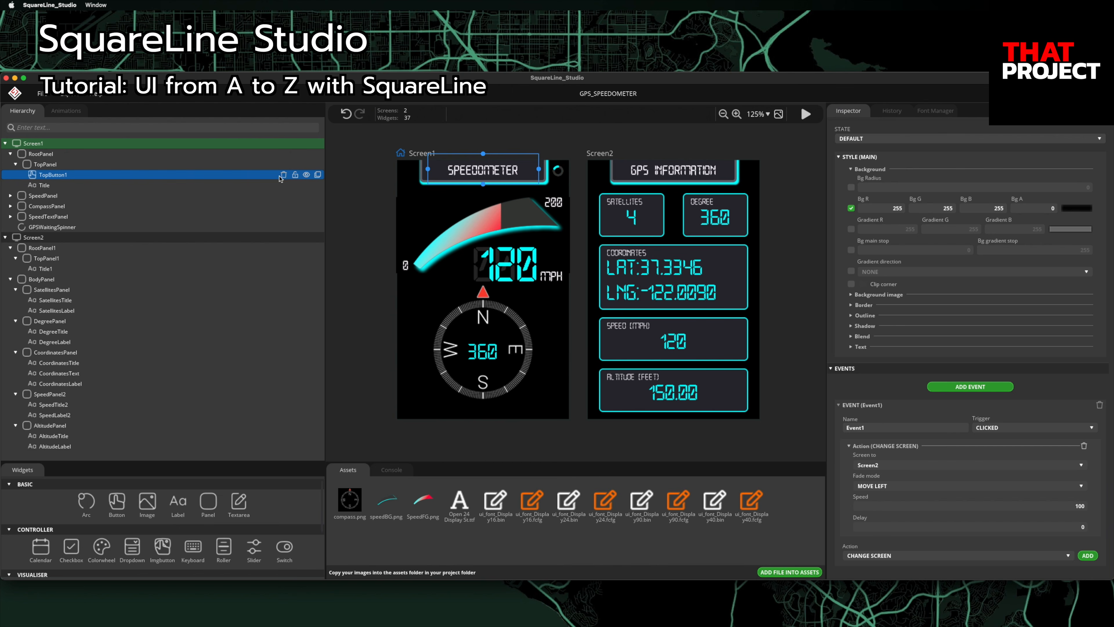
Step: Copy the SPEEDOMETER button into Screen2's top panel, targeting Screen1 with MOVE RIGHT
left_click(318, 176)
left_click_drag(52, 185, 48, 269)
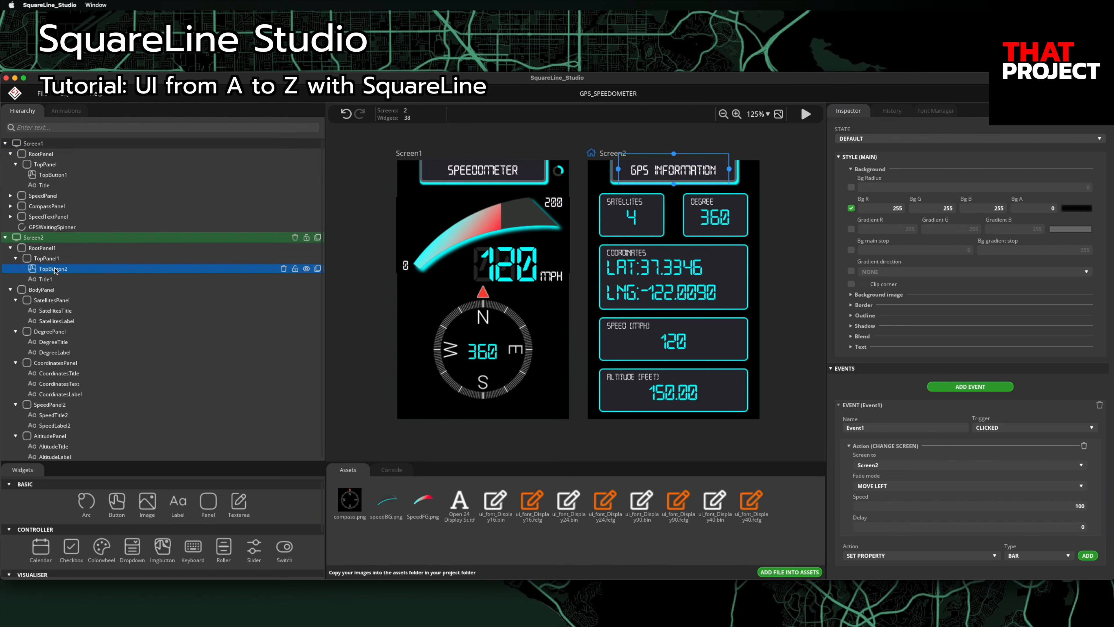
left_click(908, 466)
left_click(901, 474)
left_click(894, 486)
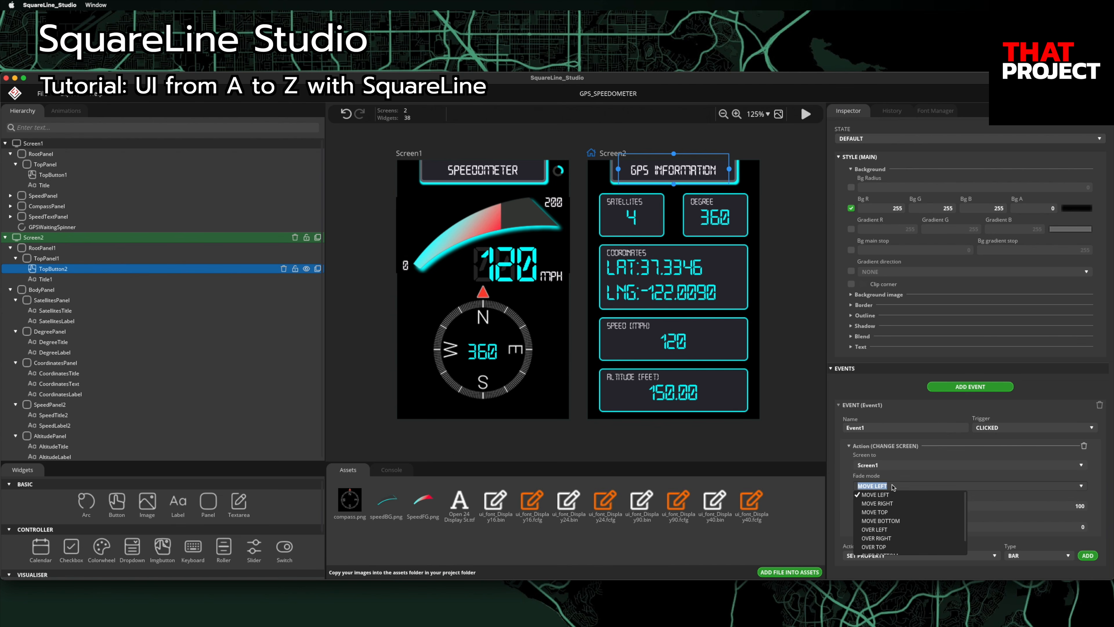
left_click(895, 503)
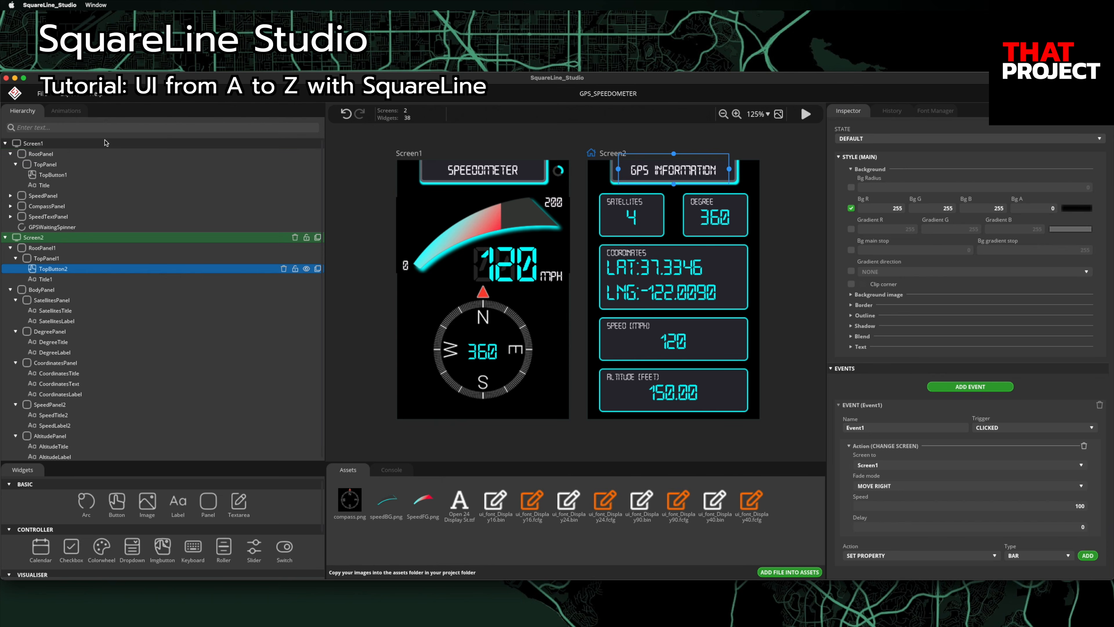
Step: Preview from Screen1, switching back and forth between the speedometer and GPS screens
left_click(105, 142)
left_click(806, 114)
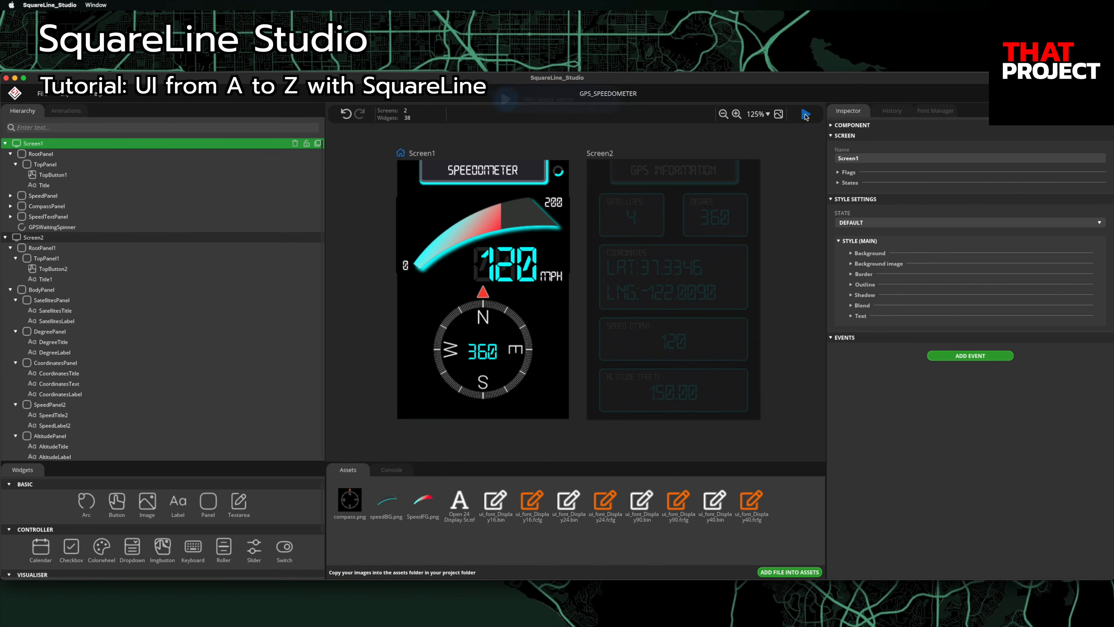
left_click(486, 173)
left_click(485, 173)
left_click(485, 173)
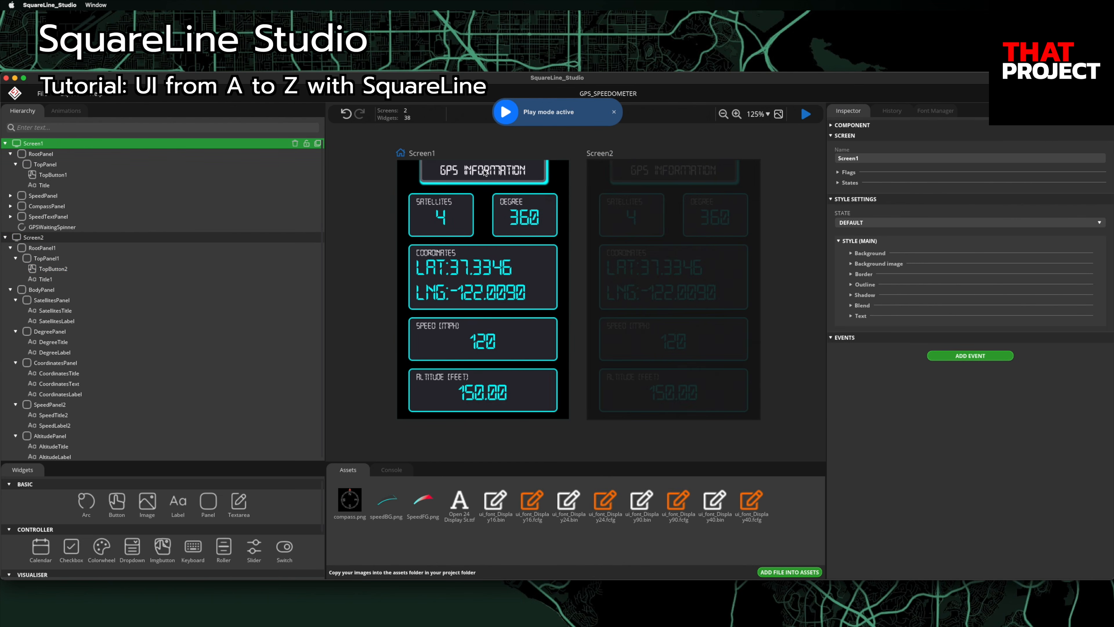
left_click(486, 173)
left_click(485, 172)
left_click(613, 113)
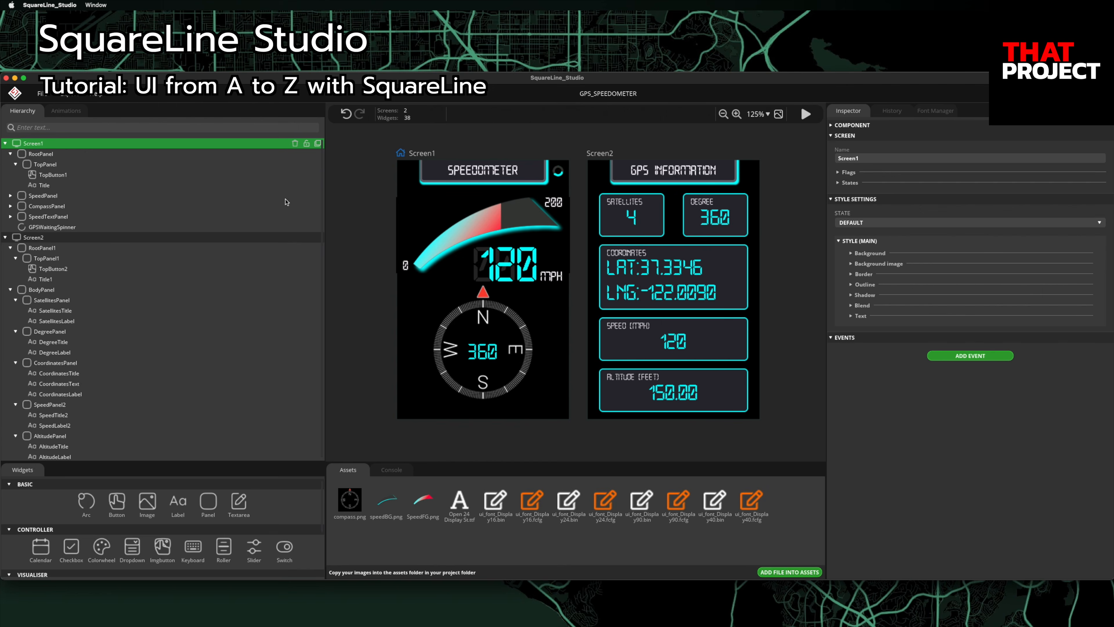
left_click(70, 93)
Step: Export the UI files into a new Desktop folder named UI_Code
left_click(81, 108)
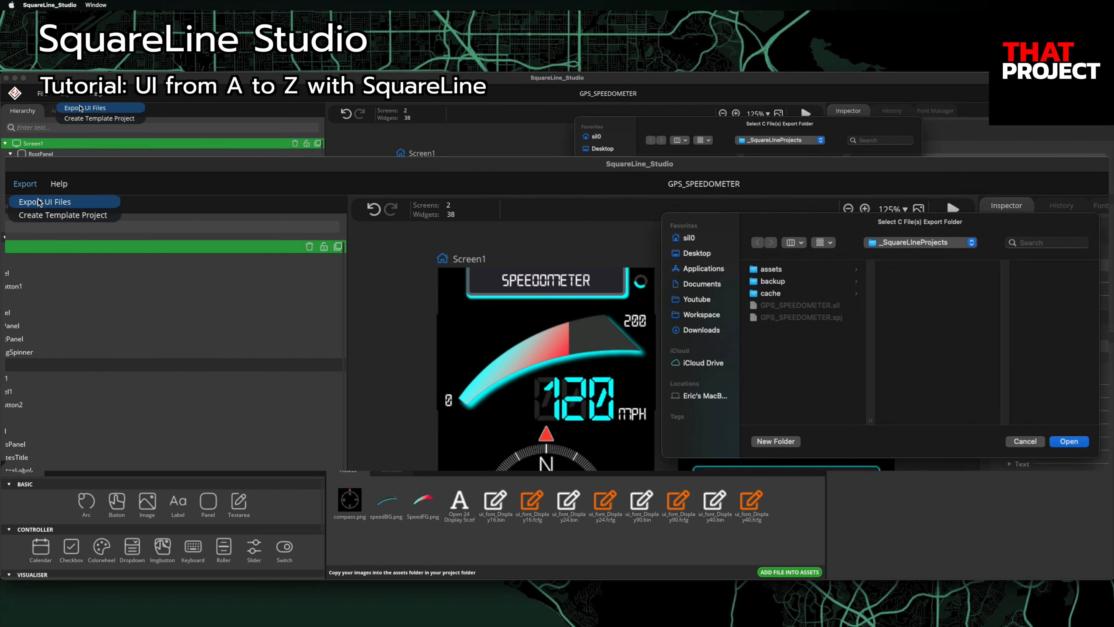
left_click(790, 141)
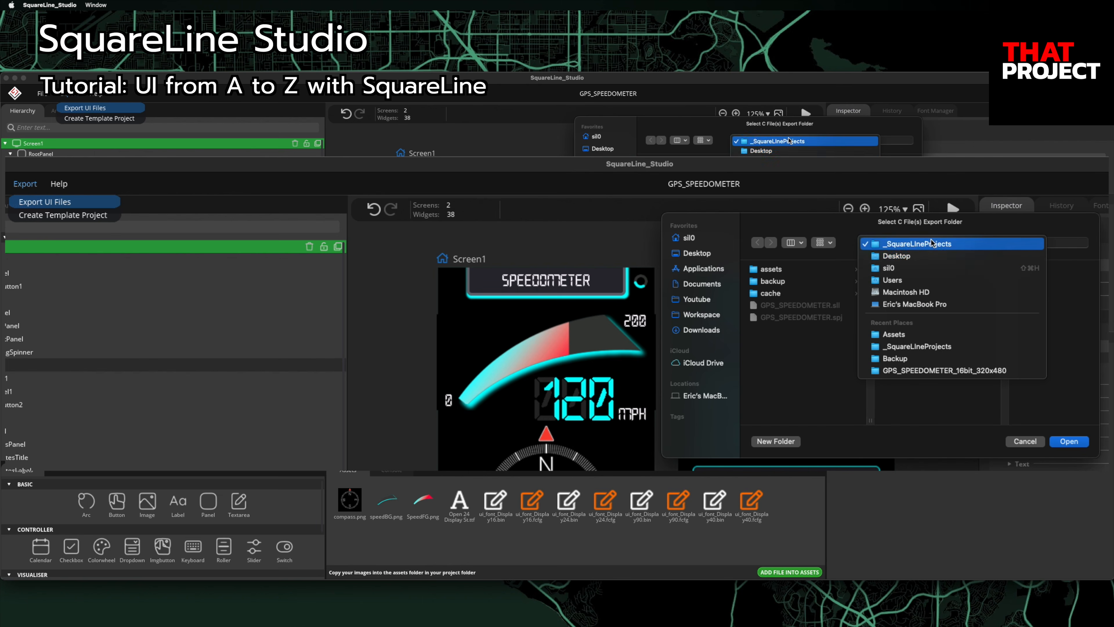
left_click(926, 255)
left_click(785, 442)
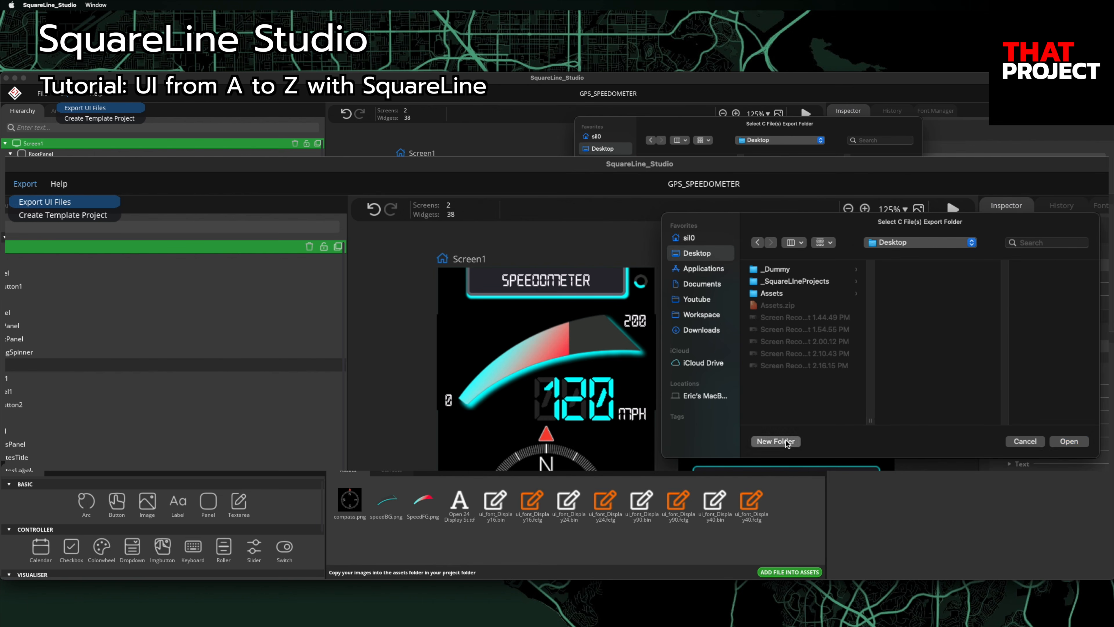
type("UI_Code")
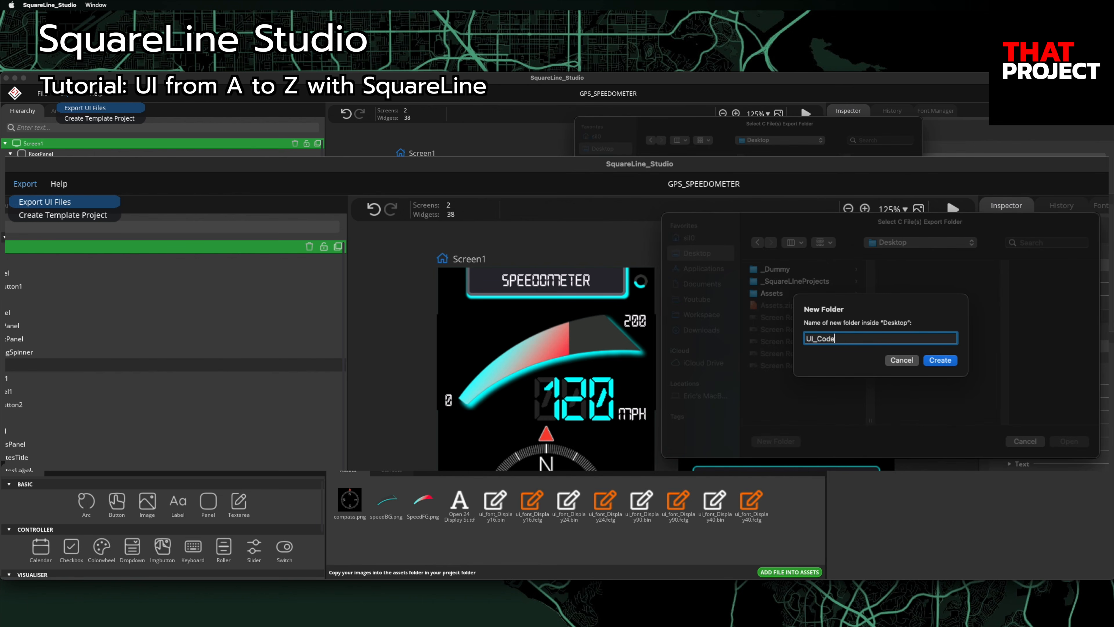
key("Return")
left_click(1058, 442)
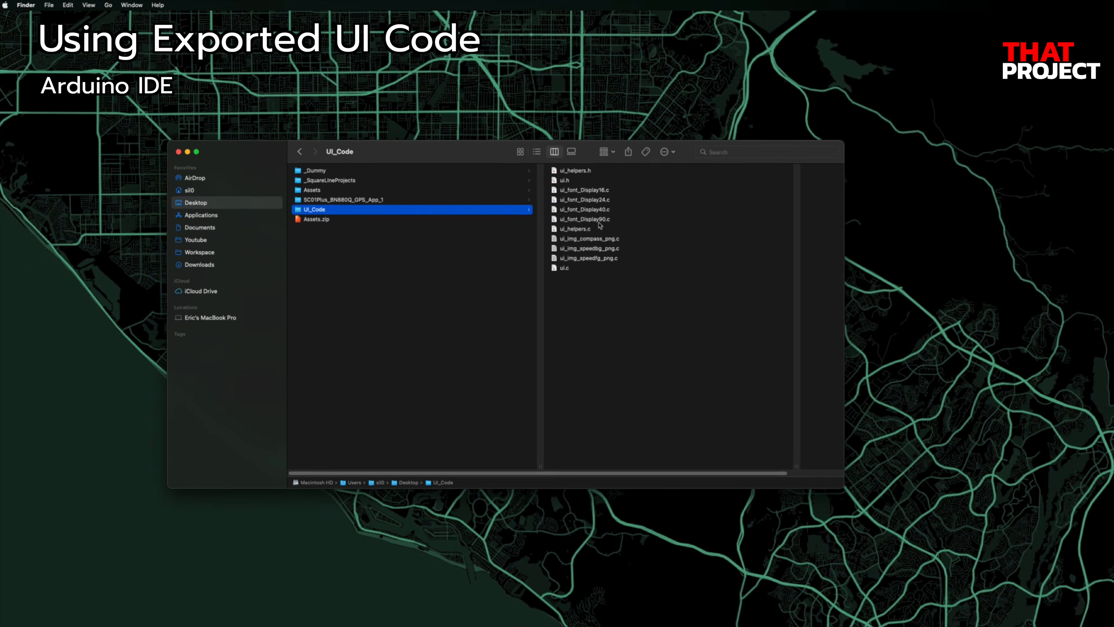
Step: Copy all exported ui files from UI_Code into the SC01Plus_BN880Q_GPS_App_1 sketch folder
left_click(586, 247)
key("super+a")
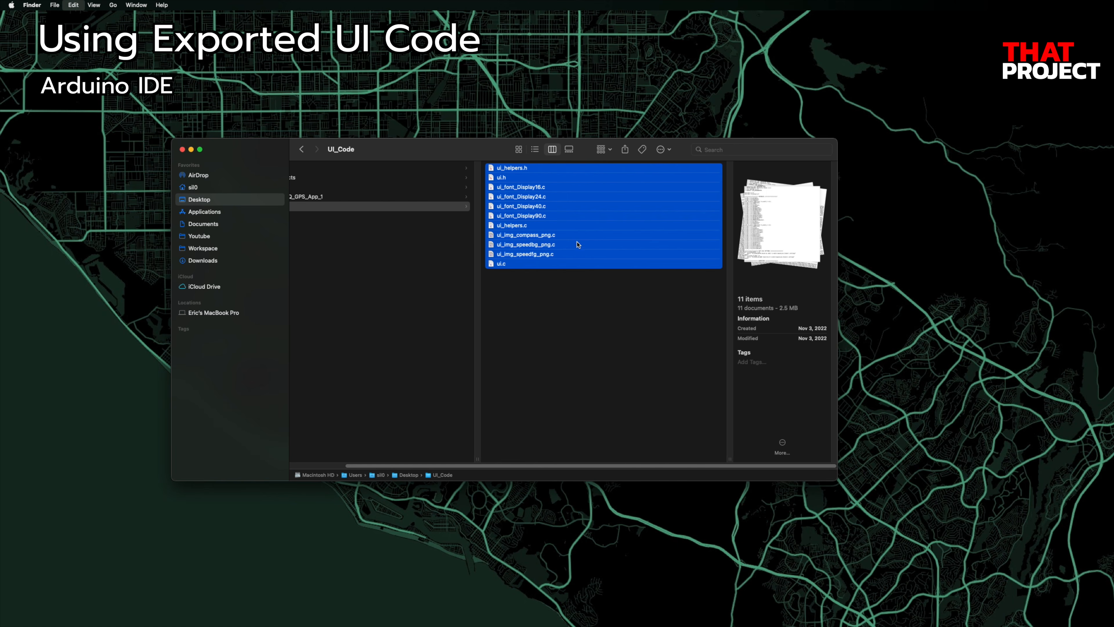
left_click(400, 199)
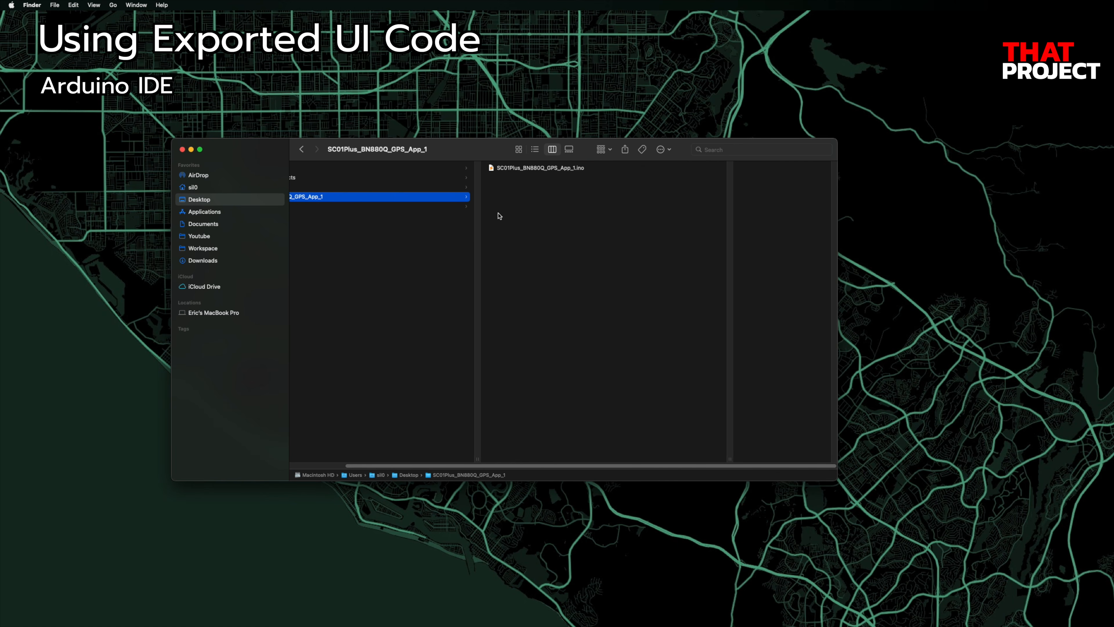
key("super+v")
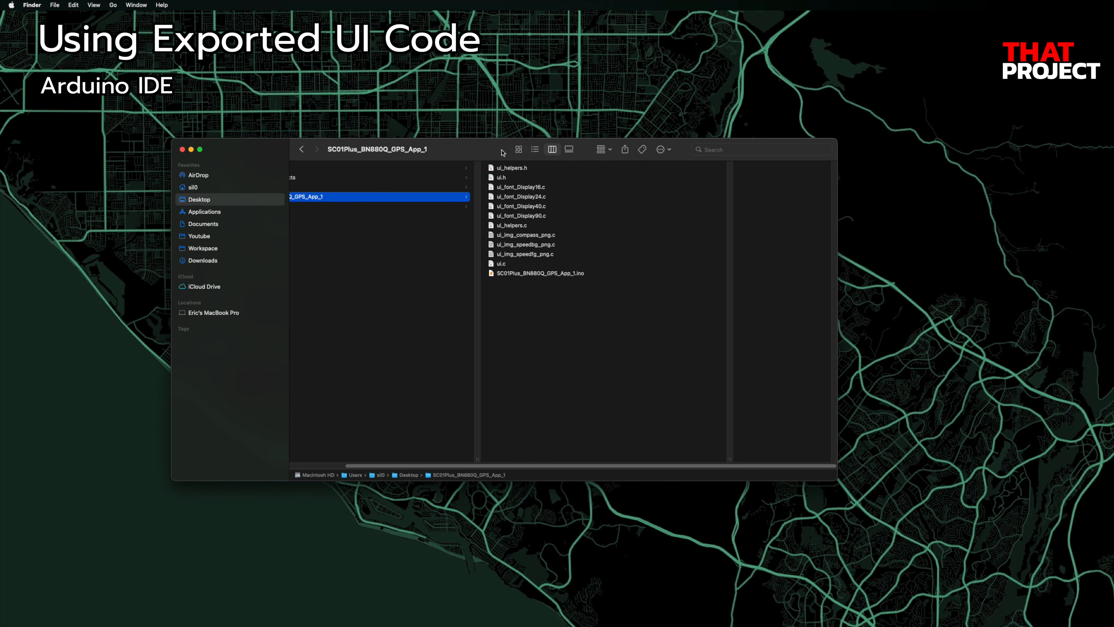
Step: Open the SC01Plus_BN880Q_GPS_App_1.ino sketch with Arduino IDE
right_click(521, 273)
mouse_move(553, 290)
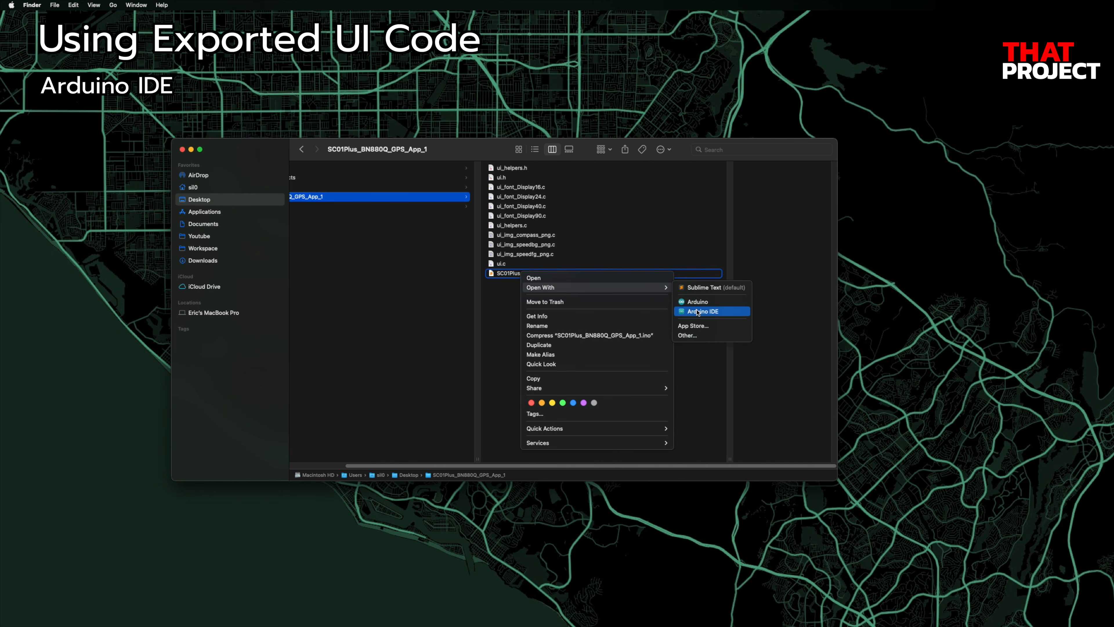
left_click(684, 311)
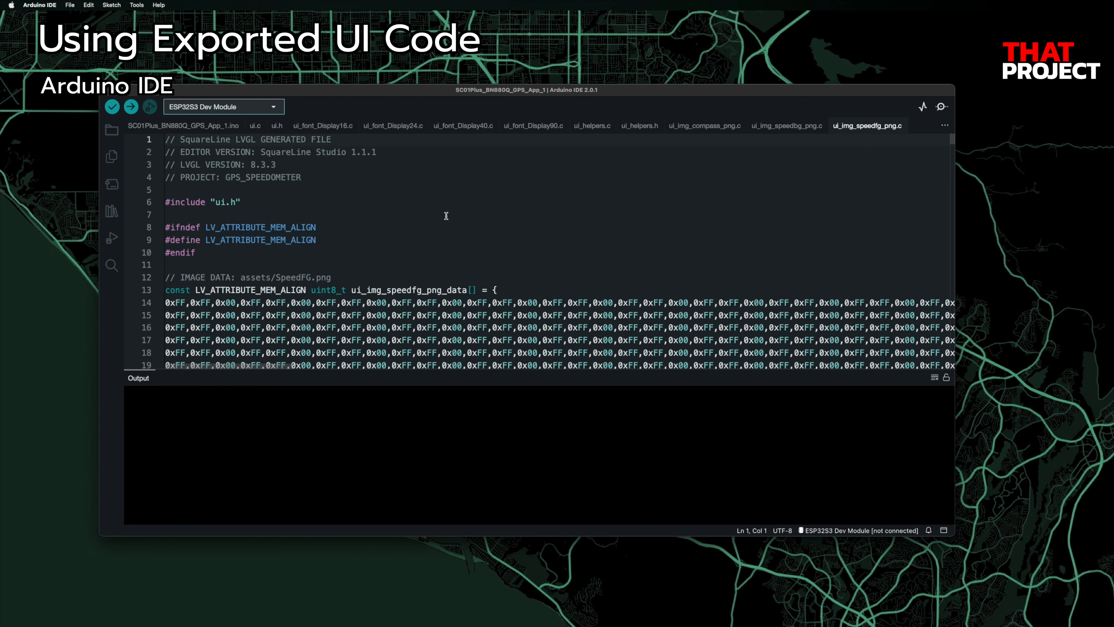
Step: Switch to the main GPS sketch file and hide the output area to view more code
left_click(215, 128)
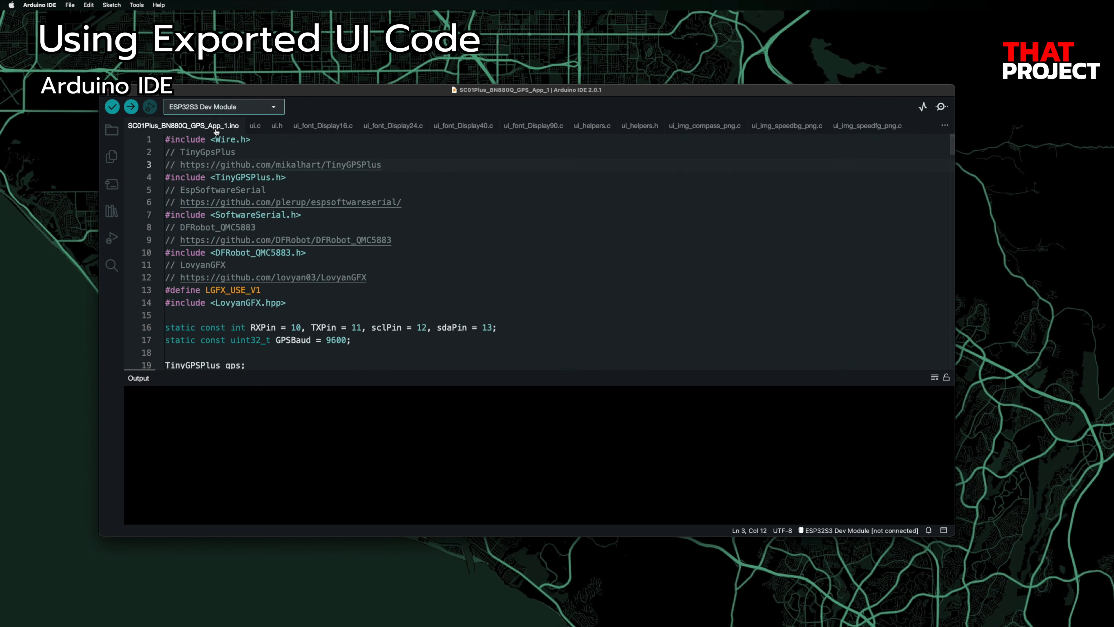
key("super+shift+e")
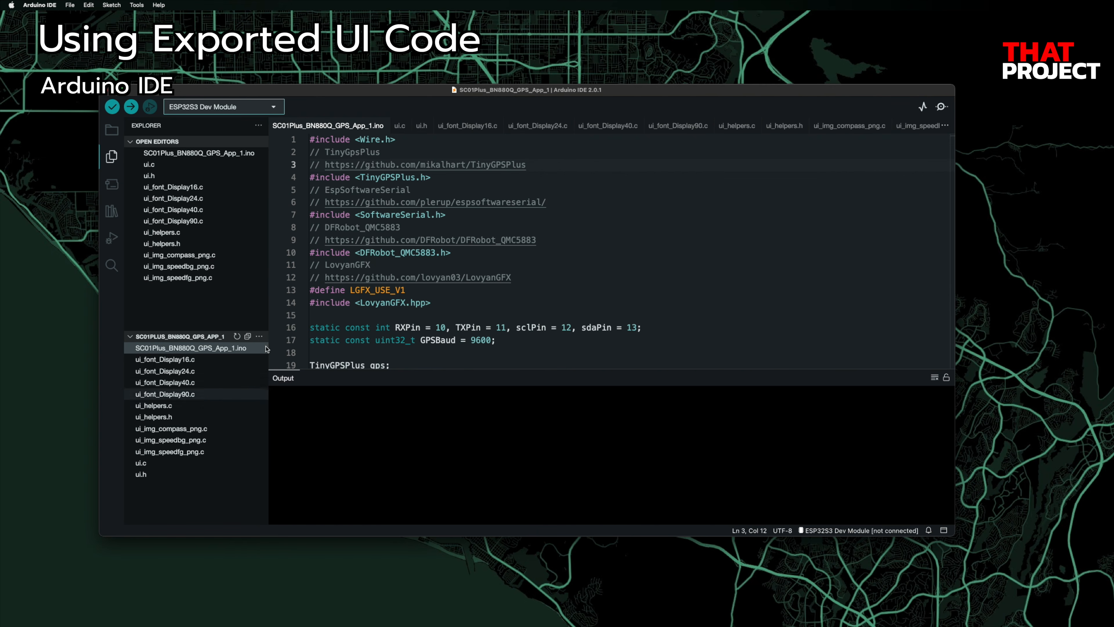
left_click(565, 239)
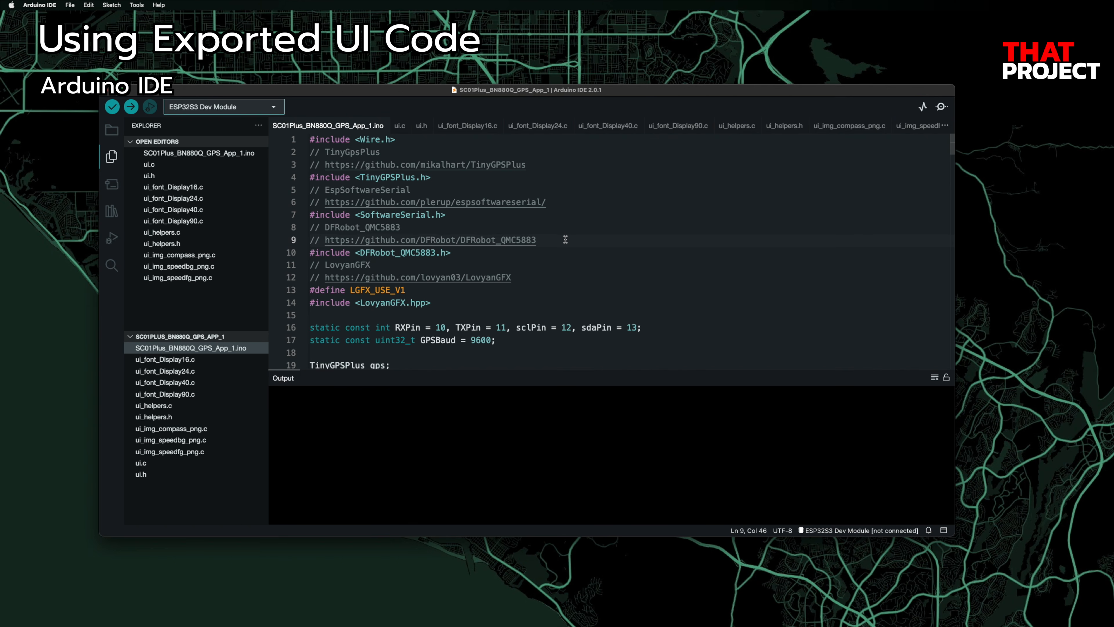
left_click(943, 530)
left_click(594, 261)
Step: Search 'lv' in the Library Manager and install the lvgl library
left_click(112, 212)
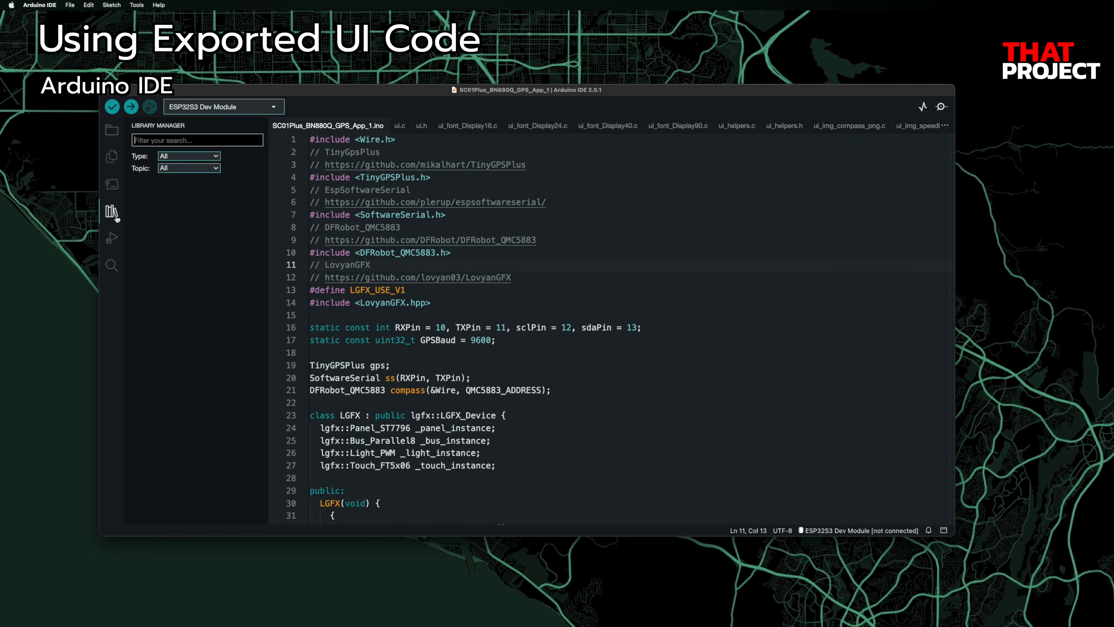
type("lvgl")
left_click(193, 439)
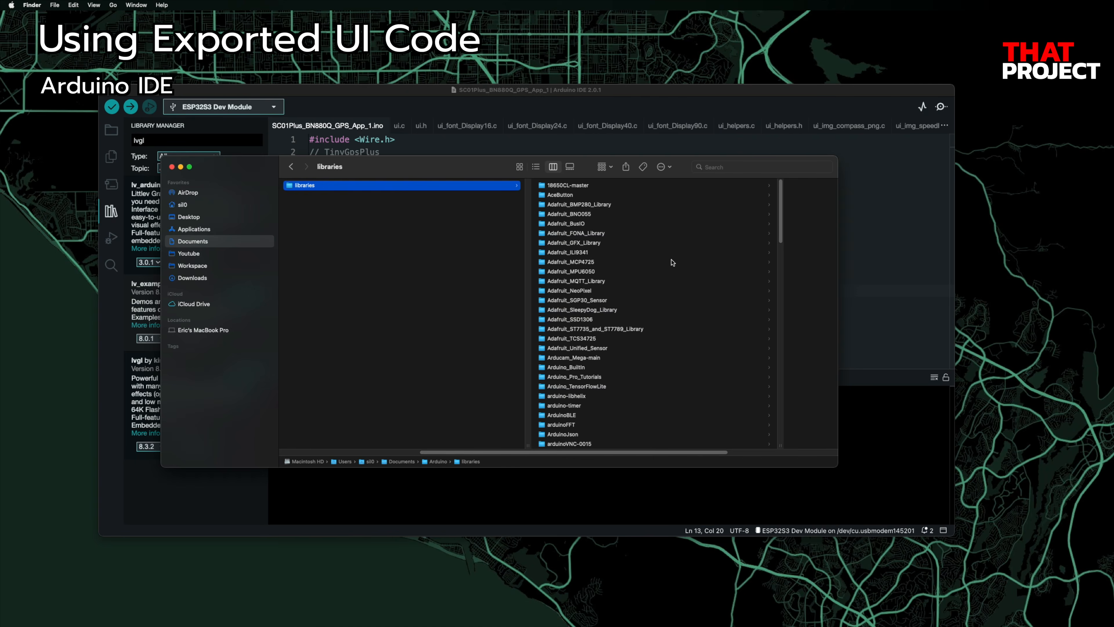
Step: Paste a copy of lv_conf_template.h into the lvgl library's src folder
scroll(672, 262, "down", 15)
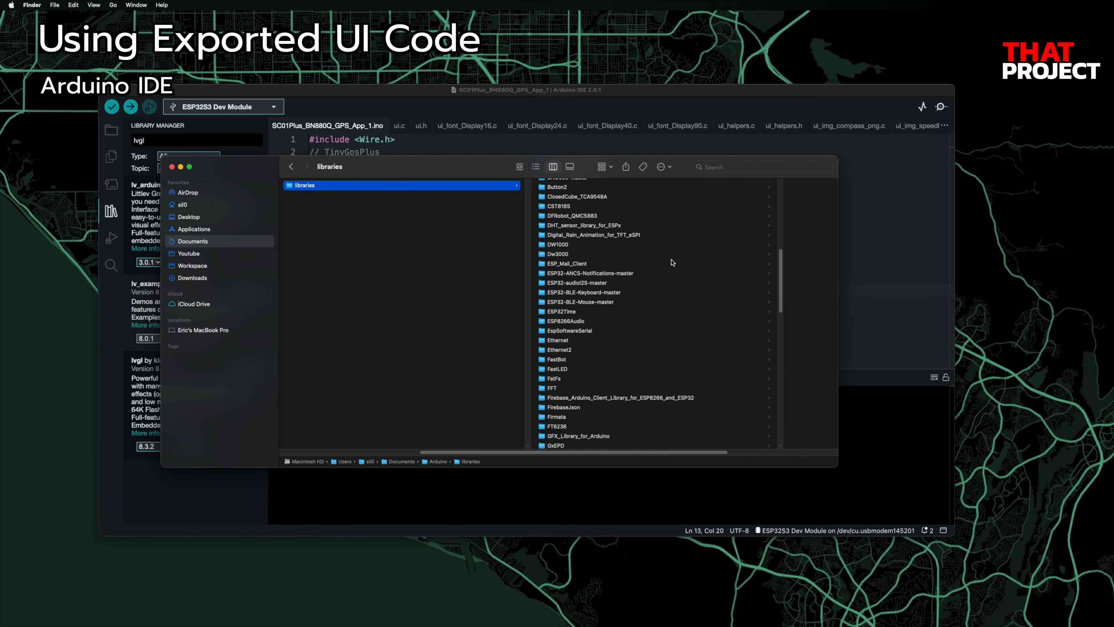
scroll(673, 262, "down", 5)
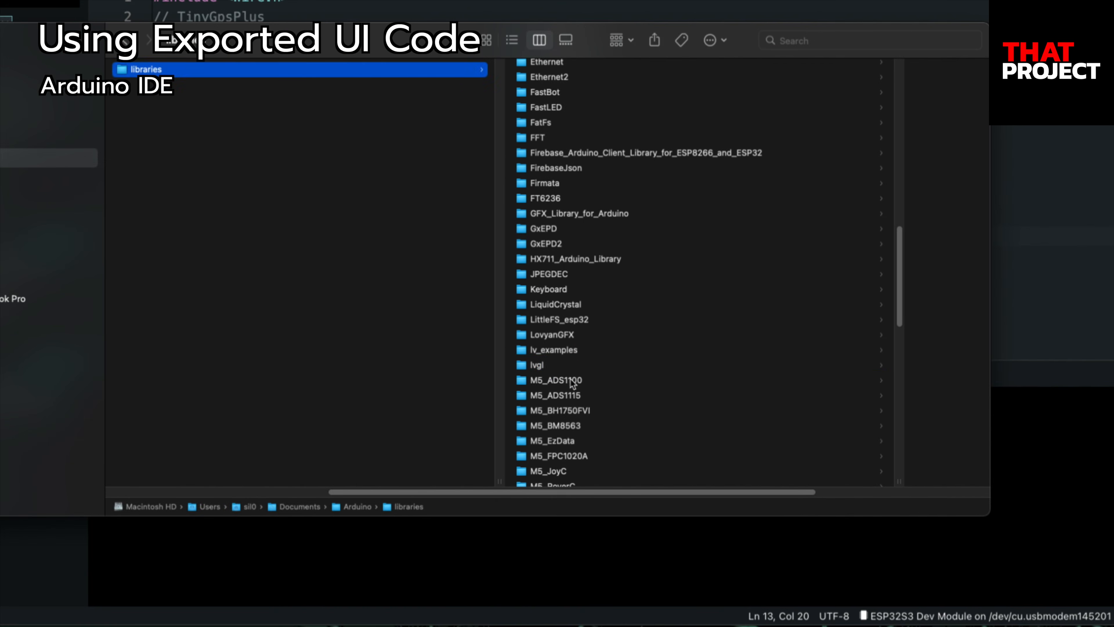
left_click(544, 365)
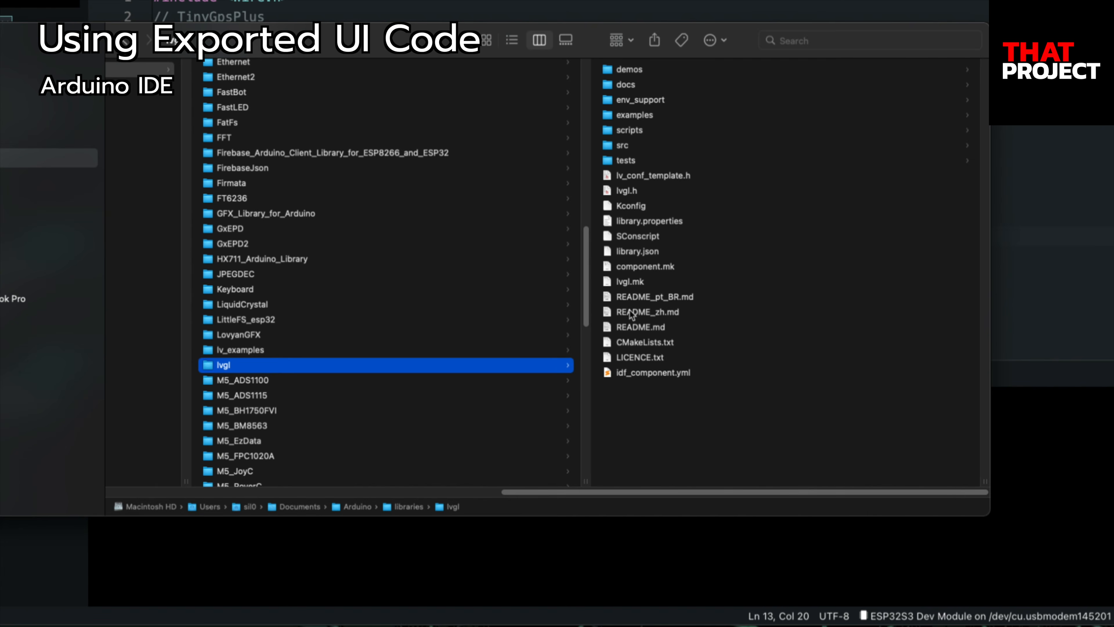
left_click(648, 175)
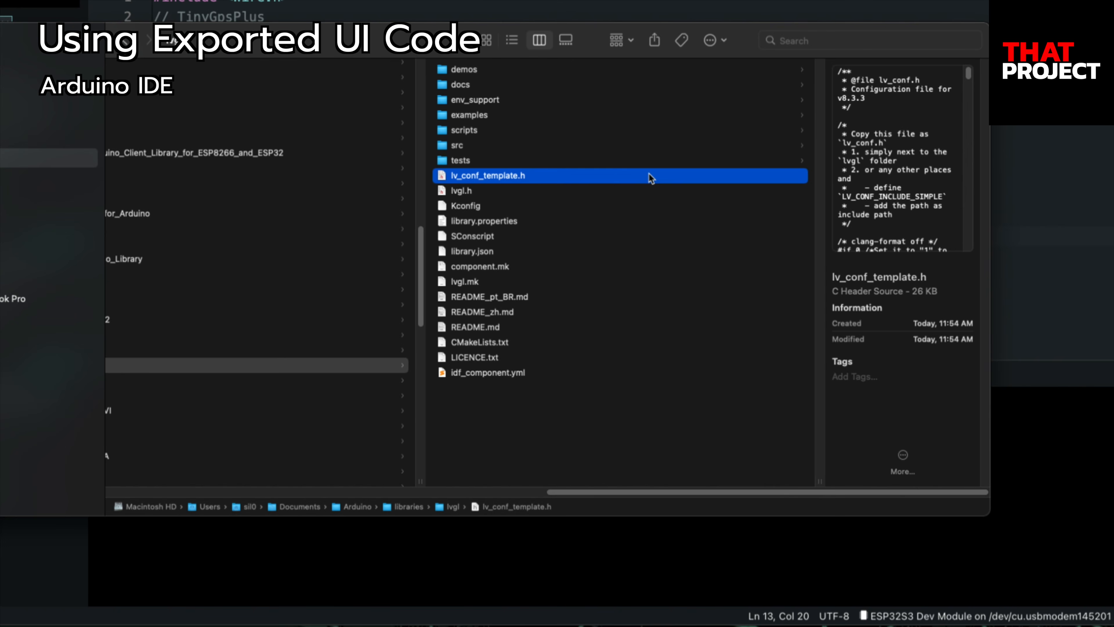
left_click(467, 148)
key("super+v")
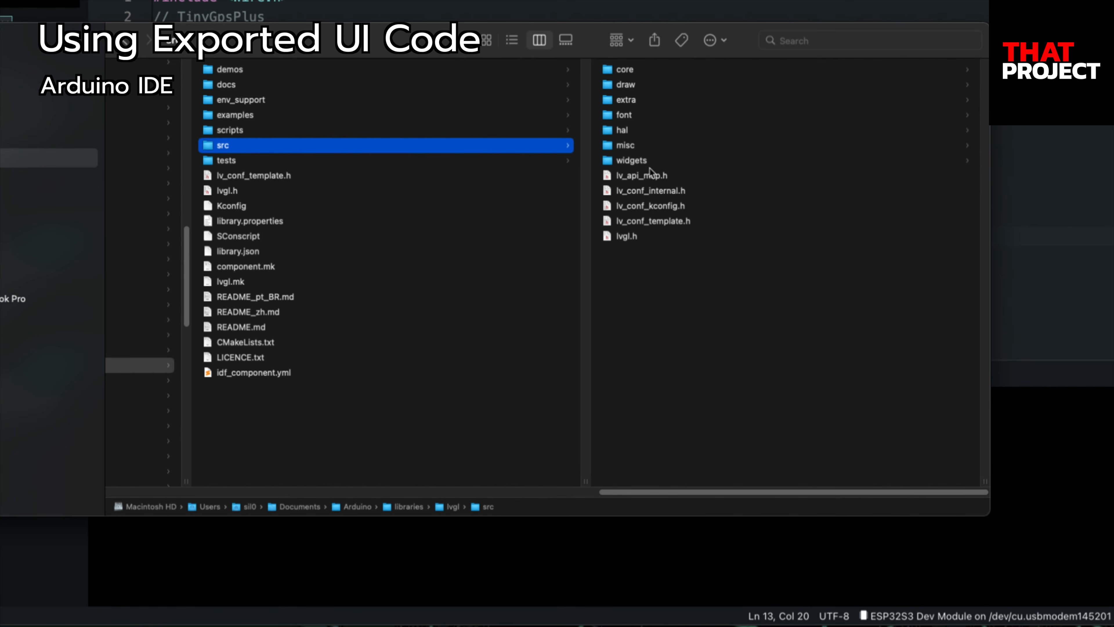
Step: Rename the copied template to lv_conf.h and open it in a text editor
left_click(669, 216)
key("Return")
key("Right")
key("BackSpace")
key("BackSpace")
key("BackSpace")
key("BackSpace")
key("BackSpace")
key("BackSpace")
key("BackSpace")
key("BackSpace")
key("BackSpace")
key("Return")
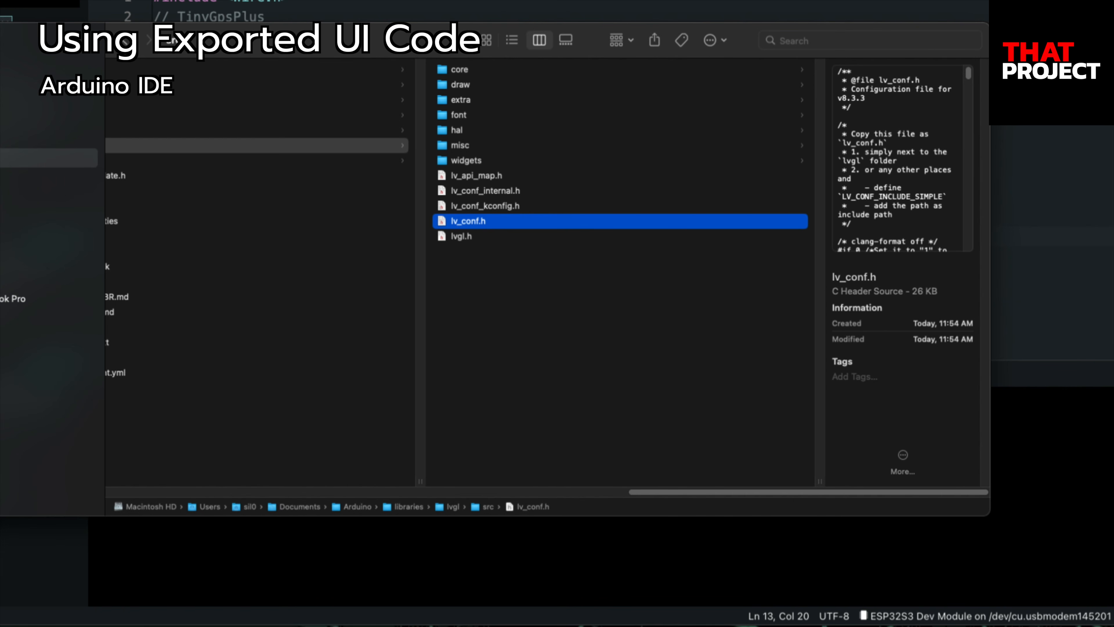
right_click(483, 222)
left_click(487, 229)
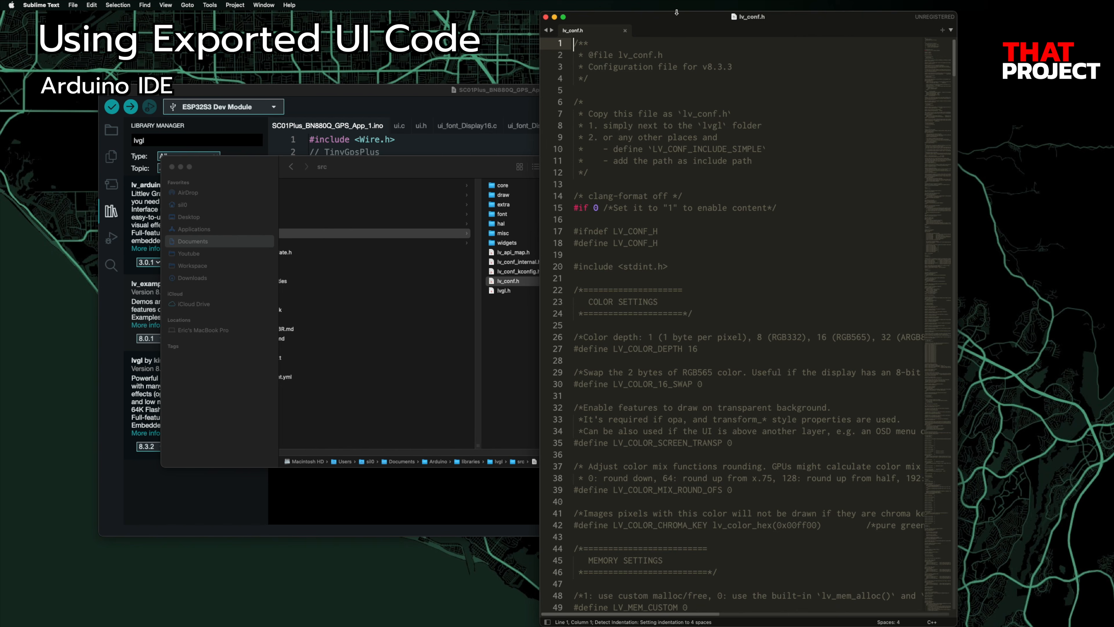
Step: Enlarge the lv_conf.h editor window and text, then change line 15 from '#if 0' to '#if 1'
left_click_drag(676, 12, 390, 96)
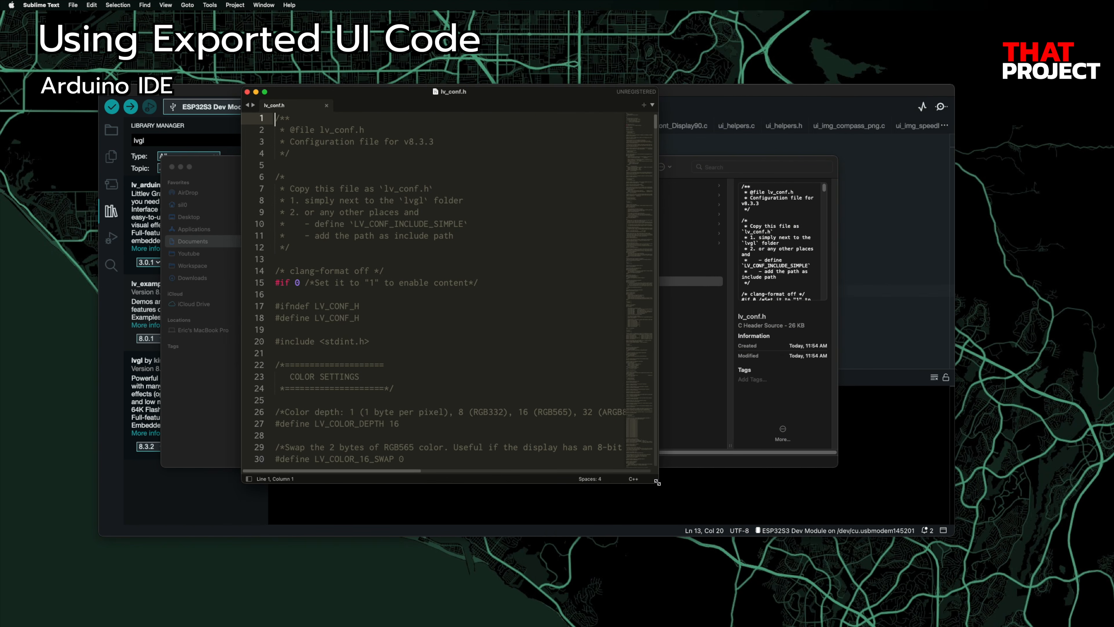
left_click_drag(656, 482, 839, 584)
left_click(445, 283)
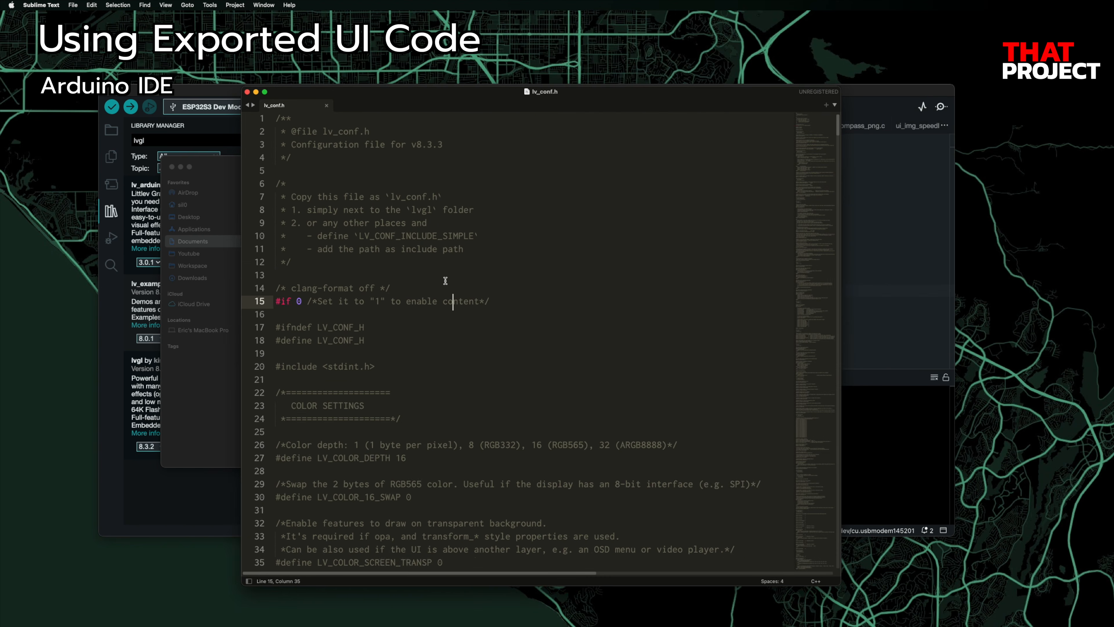
key("super+equal")
left_click(304, 307)
key("BackSpace")
type("1")
Step: Set LV_TICK_CUSTOM to 1 further down in lv_conf.h and save the file
scroll(525, 345, "down", 17)
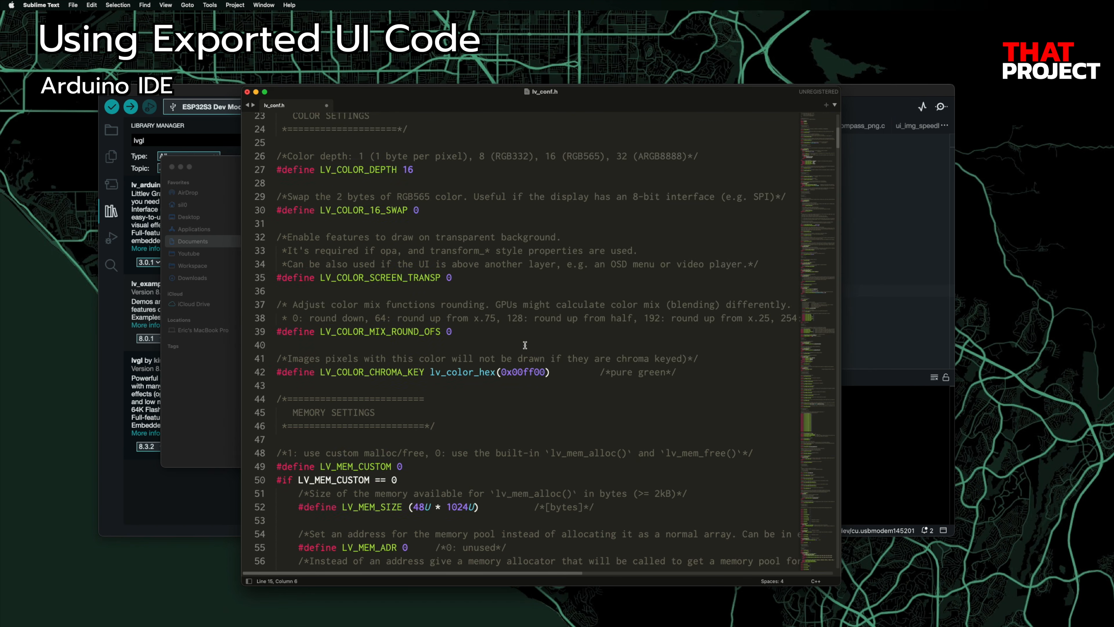
scroll(525, 345, "down", 5)
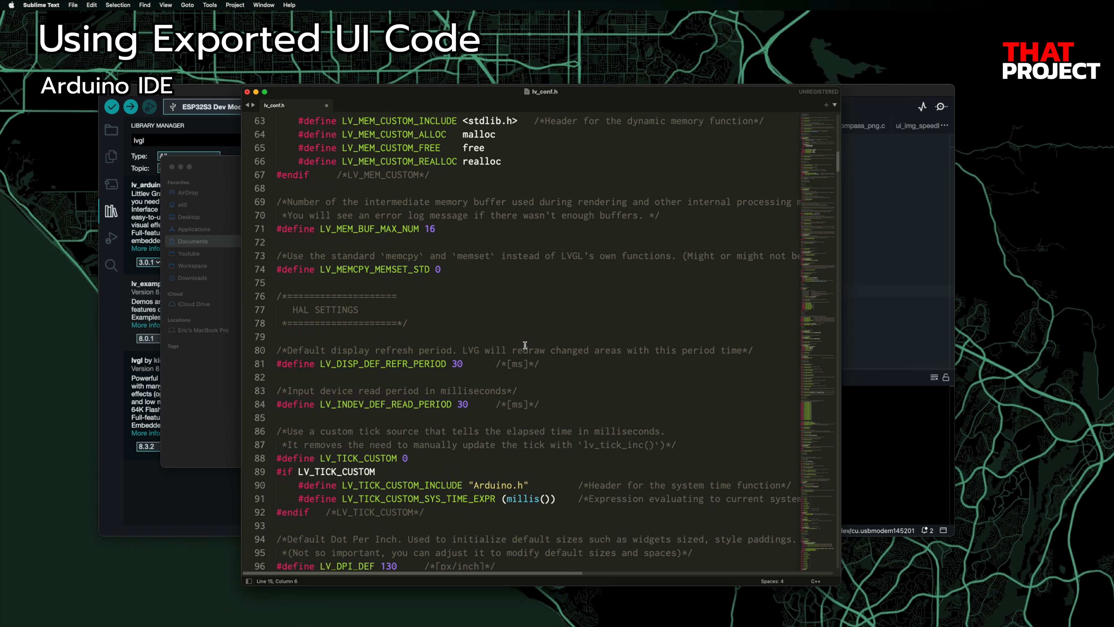
left_click(424, 409)
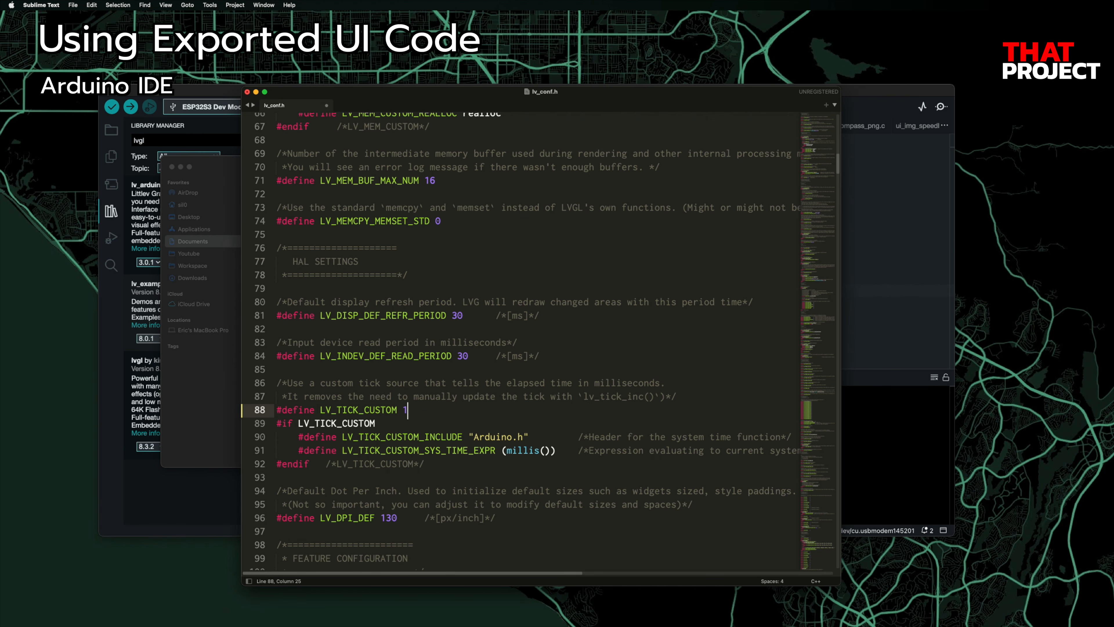
key("super+s")
Step: Close Sublime Text and Finder, then return to Arduino IDE and close the library manager panel
key("super+w")
left_click(532, 348)
key("super+w")
left_click(112, 213)
left_click(111, 213)
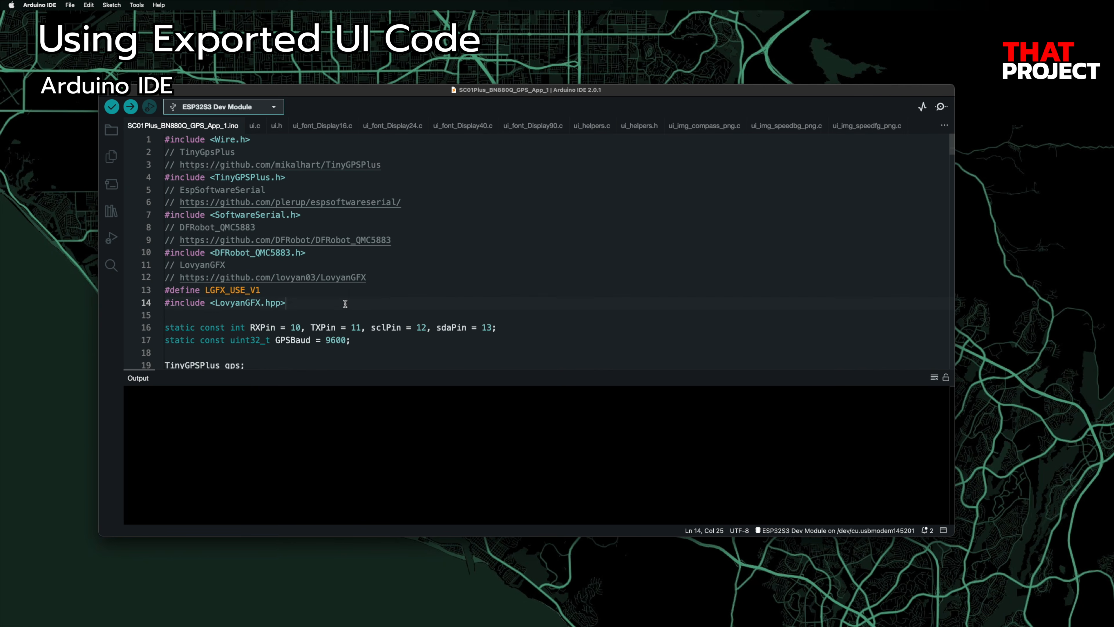
Step: Add the lvgl.h and ui.h include lines near the top of the sketch
key("Return")
key("super+r")
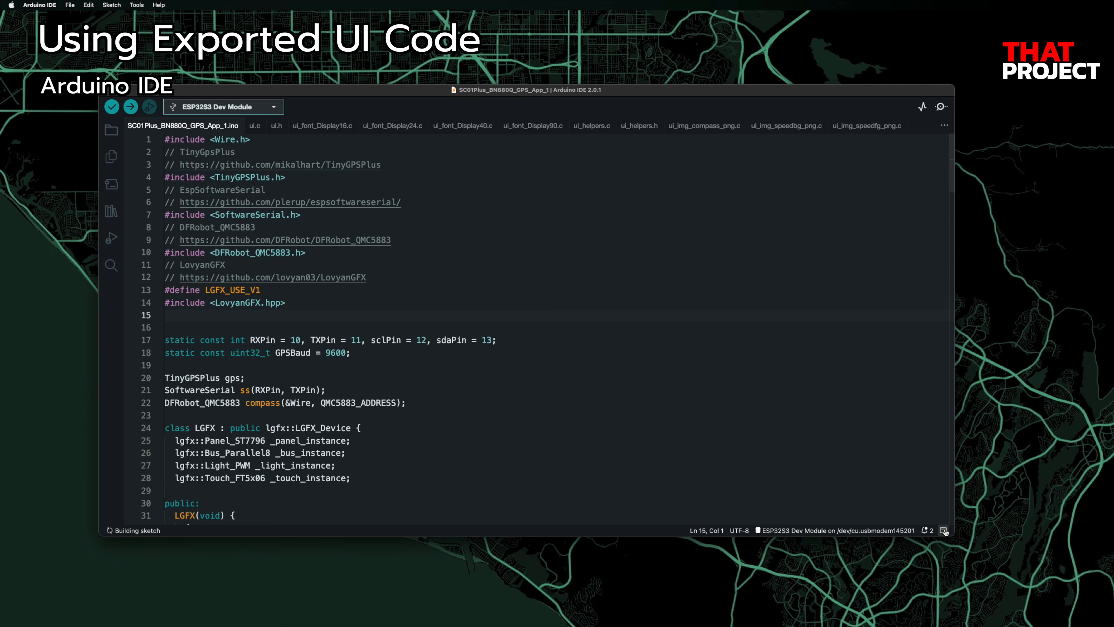
type("// LVGL // https://github.com/lvgl/lvgl #include <lvgl.h> #include \"ui.h\"")
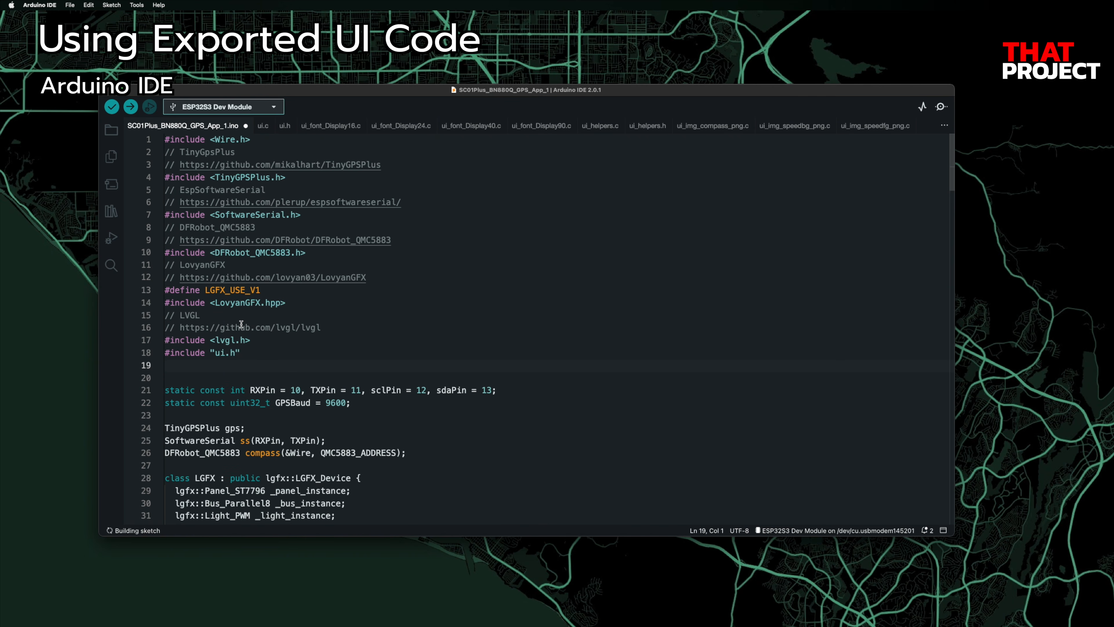
key("BackSpace")
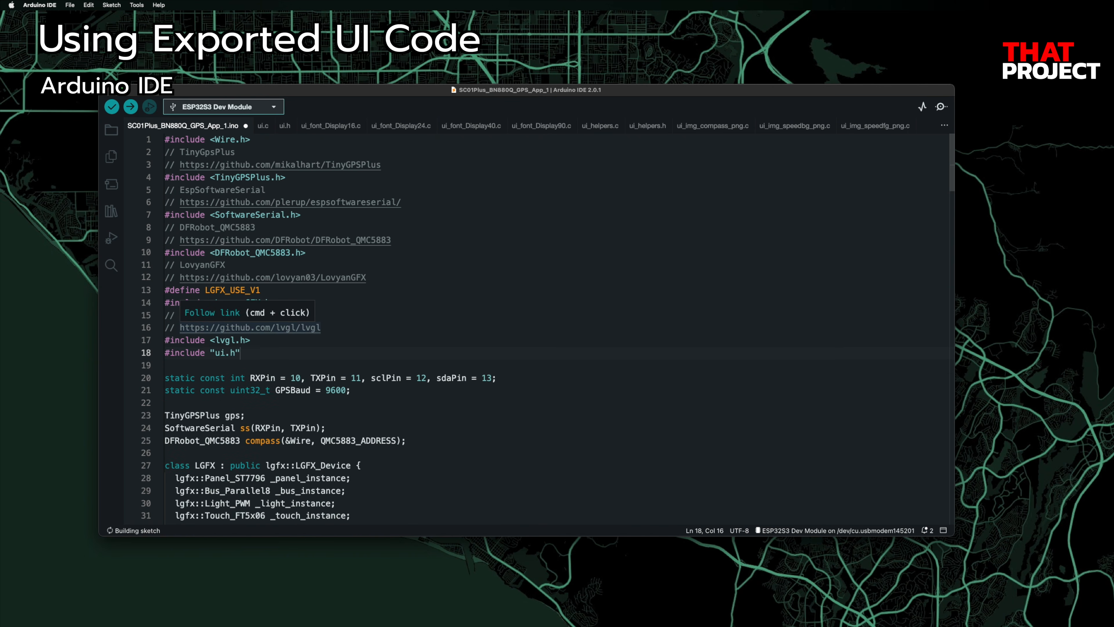
Step: Insert the my_disp_flush and my_touchpad_read callbacks after the static LGFX tft declaration
scroll(309, 342, "down", 15)
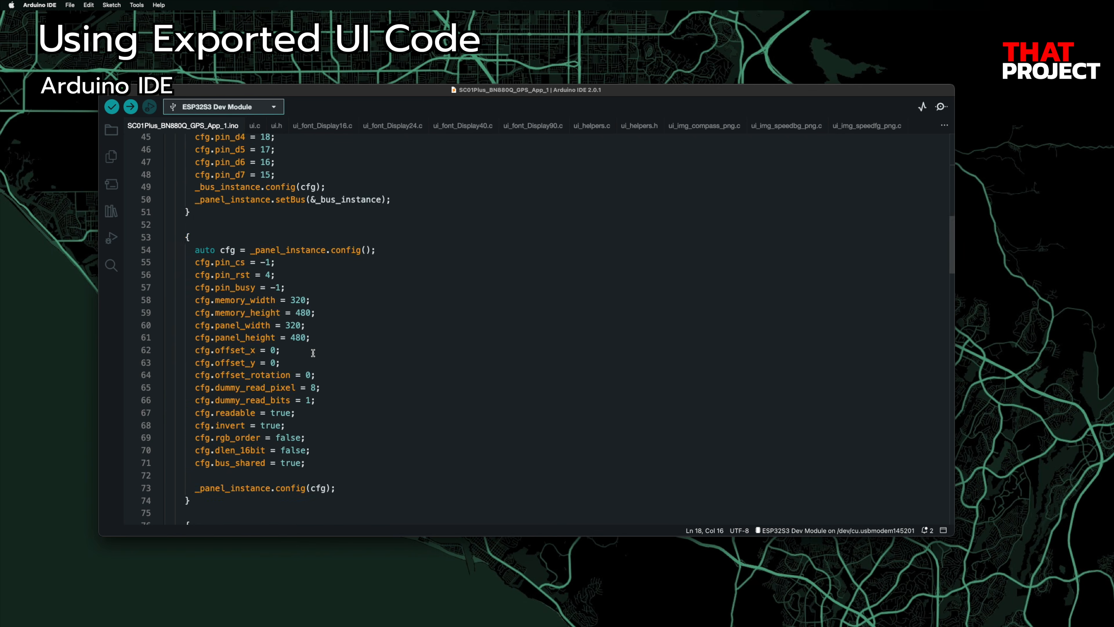
scroll(313, 353, "down", 5)
left_click(510, 338)
key("Return")
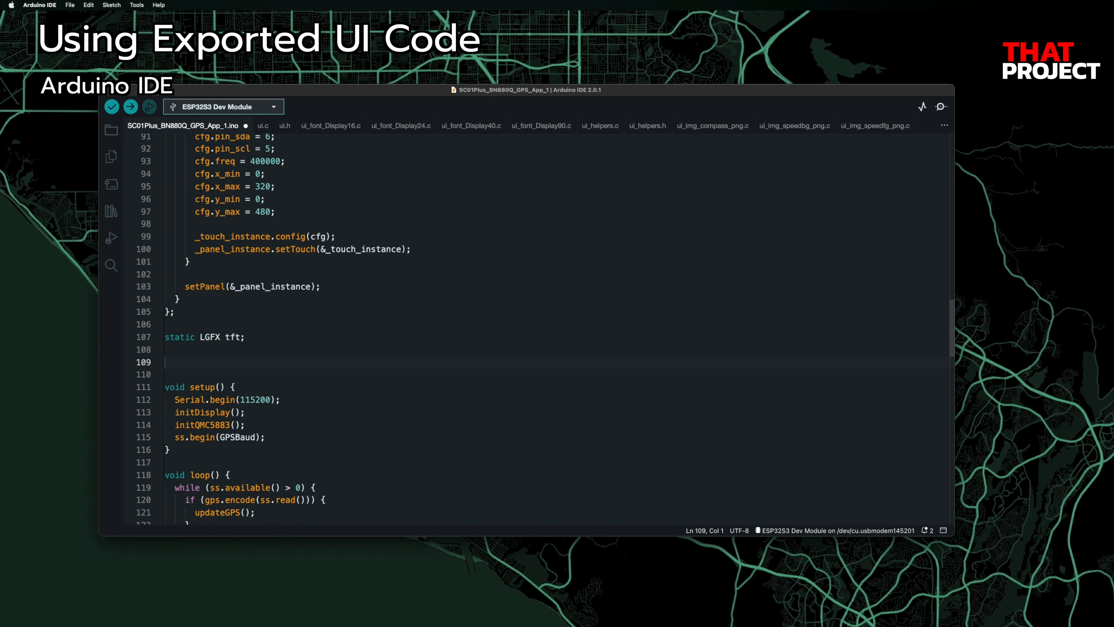
key("super+v")
scroll(510, 337, "up", 1)
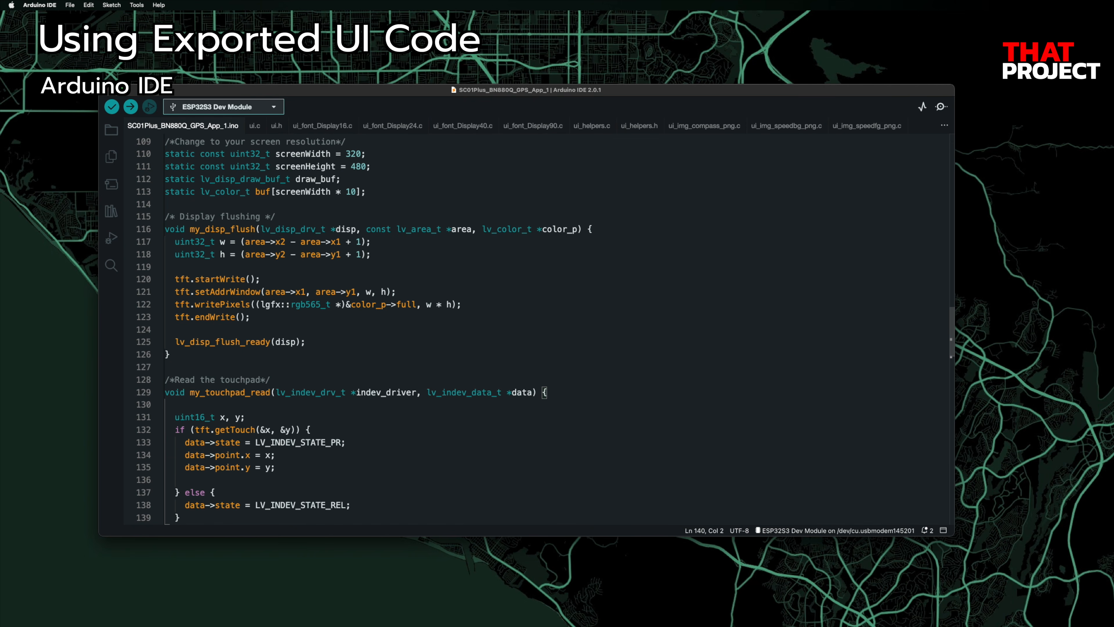
scroll(309, 329, "up", 1)
key("super+r")
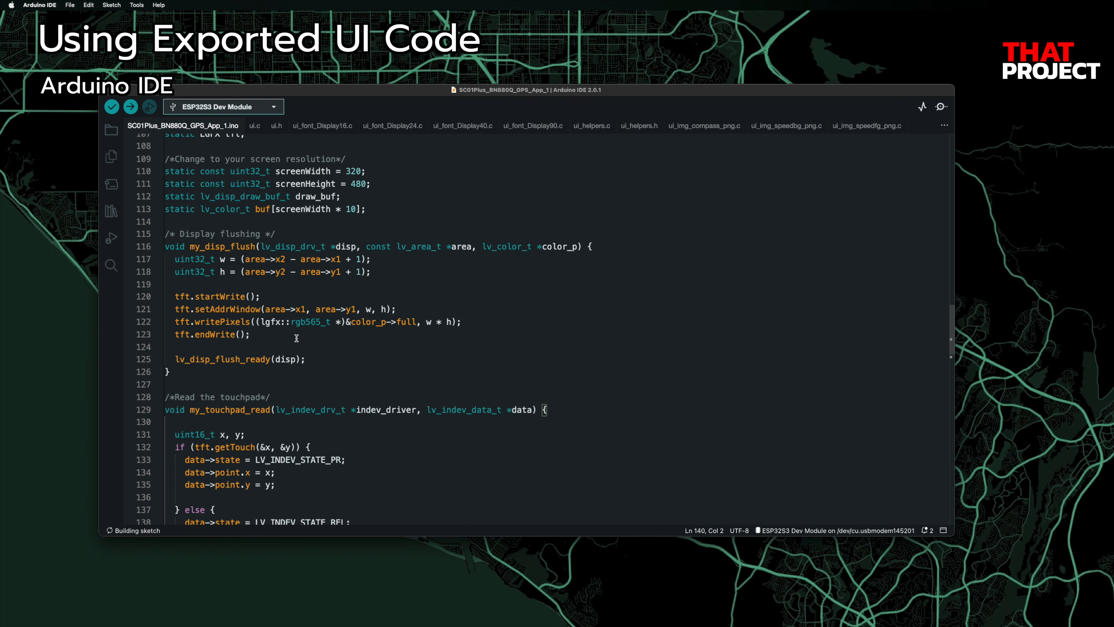
scroll(296, 337, "down", 6)
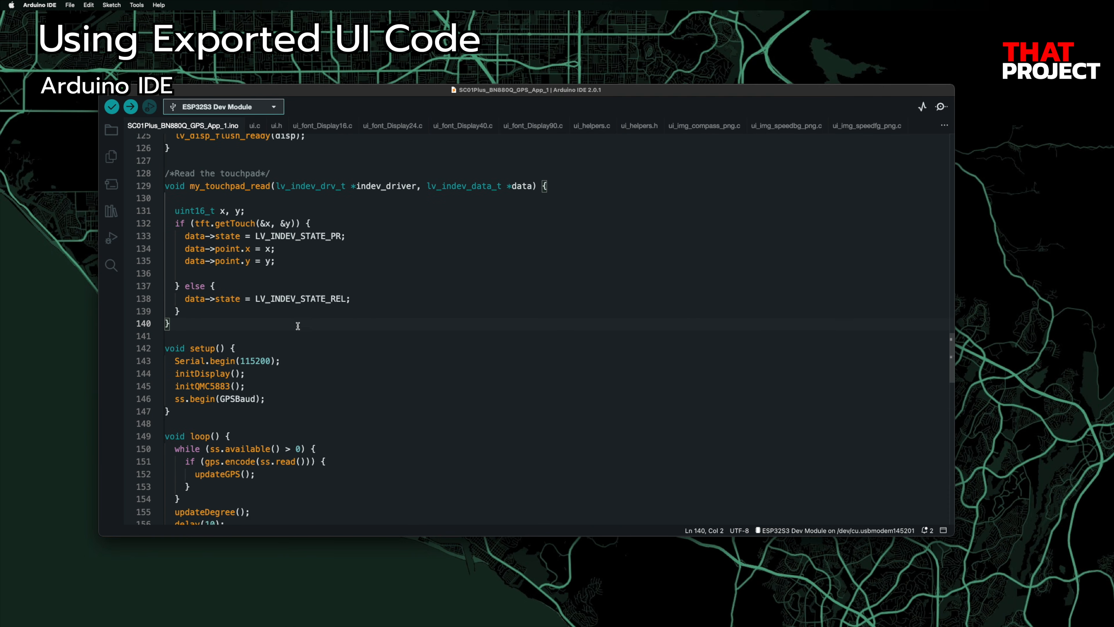
Step: Insert the LVGL display and touch init block ending in ui_init() after initDisplay(), then save
left_click(295, 360)
key("Down")
key("Return")
type("lv_init();   lv_disp_draw_buf_init(&draw_buf, buf, NULL, screenWidth * 10);    /*Initialize the display*/   static lv_disp_drv_t disp_drv;   lv_disp_drv_init(&disp_drv);    /*Change the following line to your display resolution*/   disp_drv.hor_res = screenWidth;   disp_drv.ver_res = screenHeight;   disp_drv.flush_cb = my_disp_flush;   disp_drv.draw_buf = &draw_buf;   lv_disp_drv_register(&disp_drv);    /*Initialize the (dummy) input device driver*/   static lv_indev_drv_t indev_drv;   lv_indev_drv_init(&indev_drv);   indev_drv.type = LV_INDEV_TYPE_POINTER;   indev_drv.read_cb = my_touchpad_read;   lv_indev_drv_register(&indev_drv);    ui_init();")
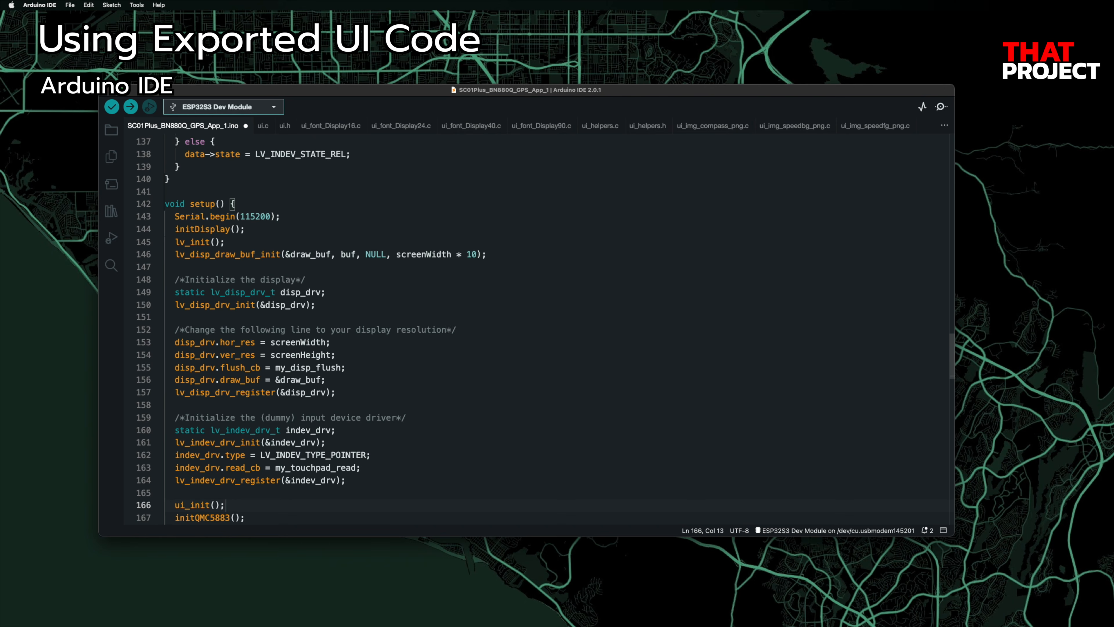
key("Return")
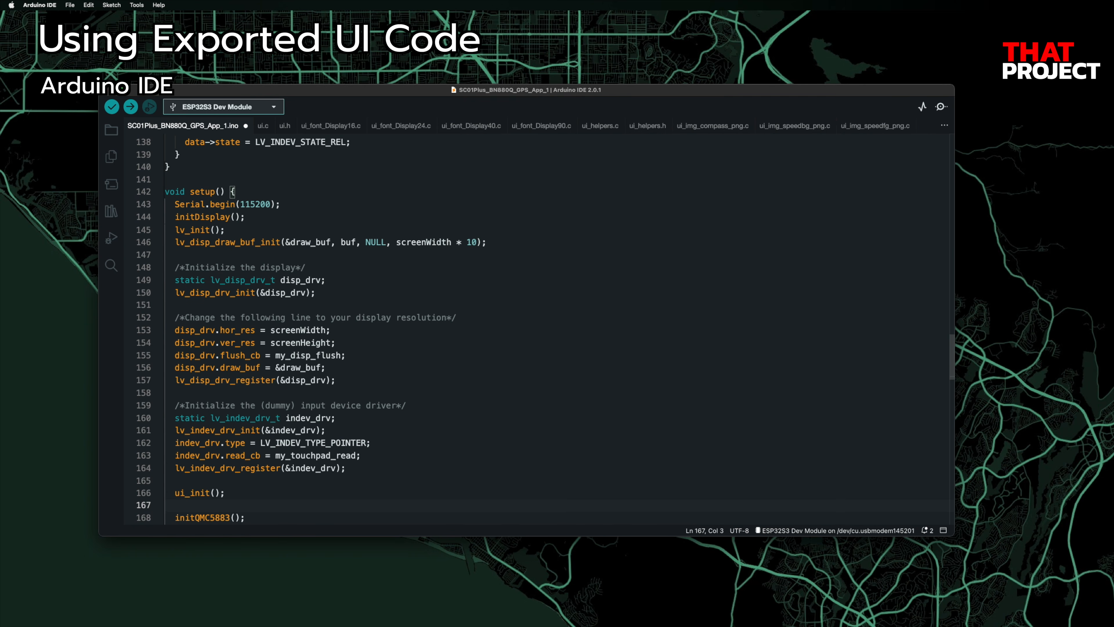
key("super+s")
scroll(524, 324, "down", 1)
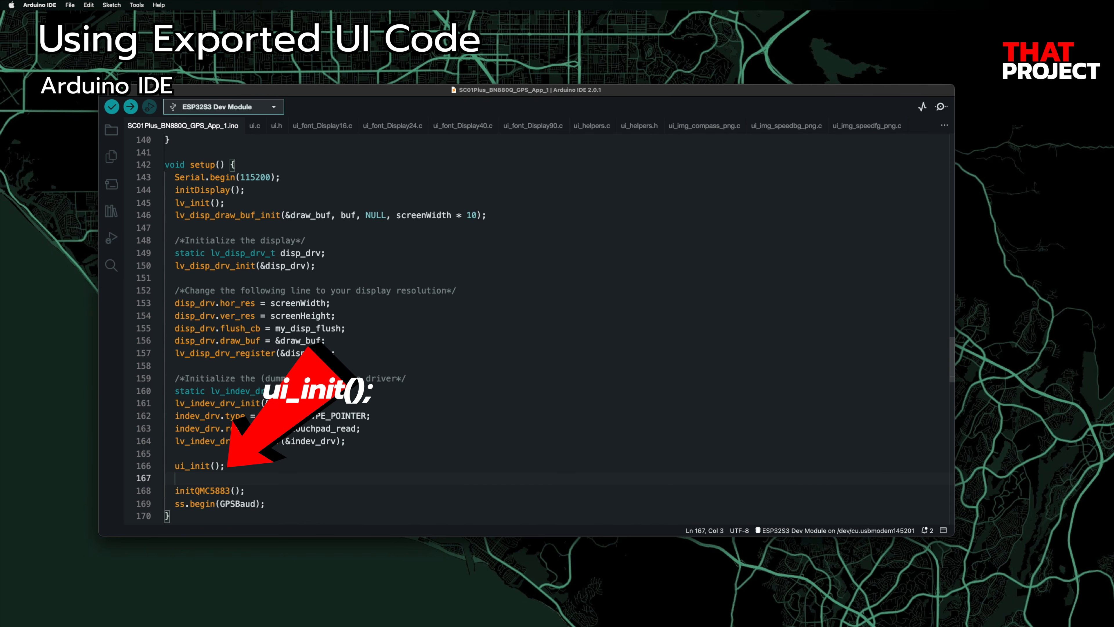
scroll(288, 361, "down", 1)
left_click(276, 489)
Step: Comment out initQMC5883() and ss.begin(GPSBaud) in setup() and the GPS and compass updates in loop()
left_click(179, 475, "shift")
key("super+slash")
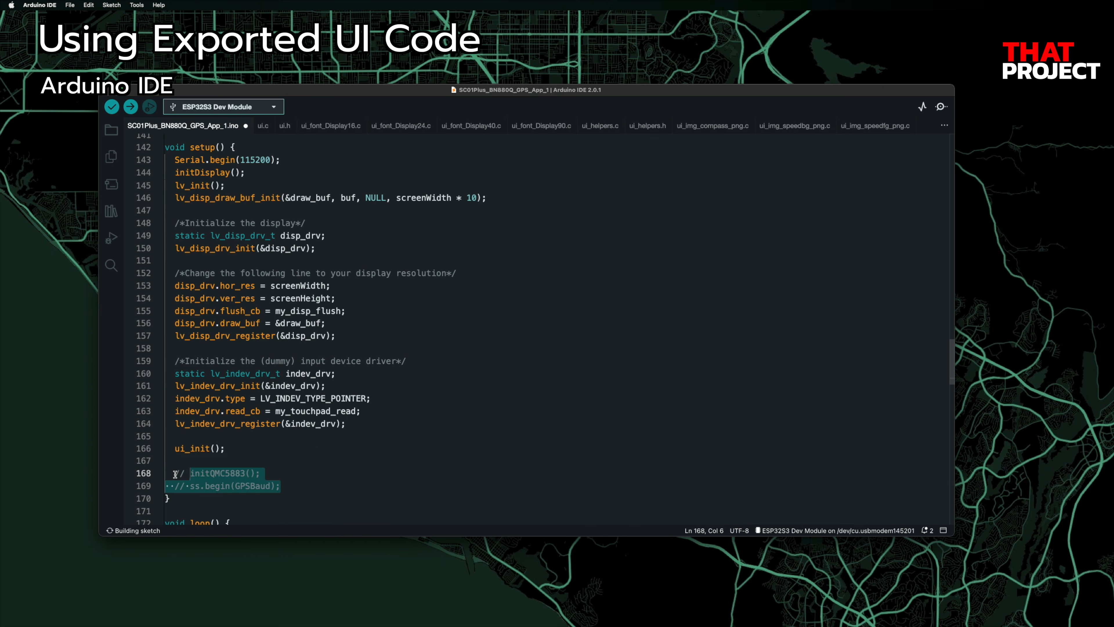
scroll(238, 447, "down", 10)
left_click_drag(248, 281, 169, 224)
key("super+slash")
Step: Add an indented lv_timer_handler(); call below updateDegree() in loop() and upload to the ESP32-S3
key("Down")
key("Down")
key("Up")
key("Up")
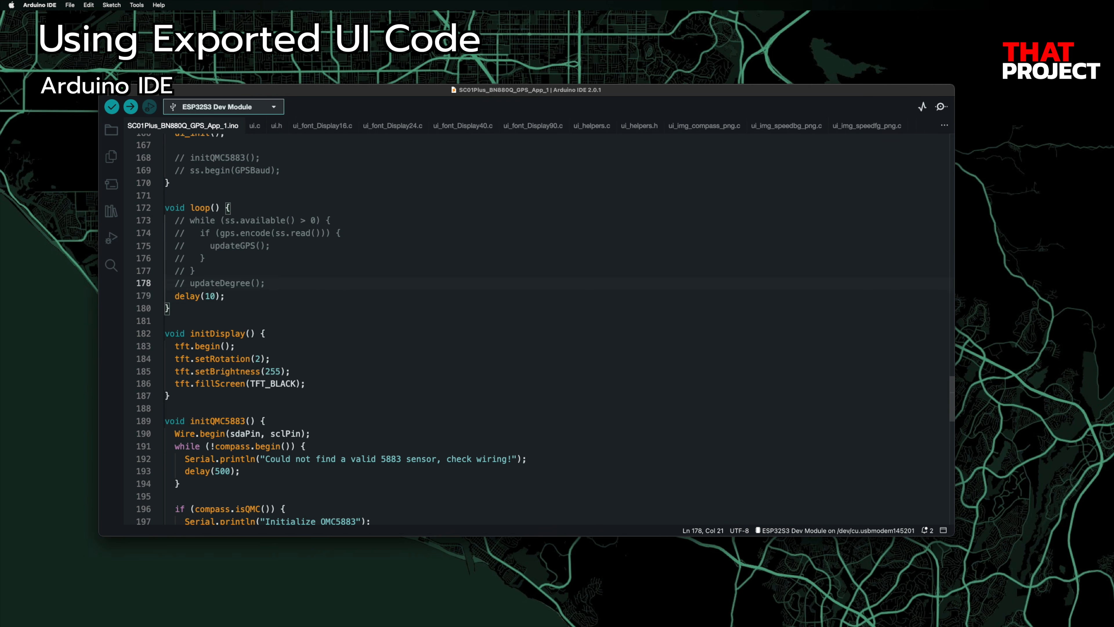
key("Return")
type("lv_timer")
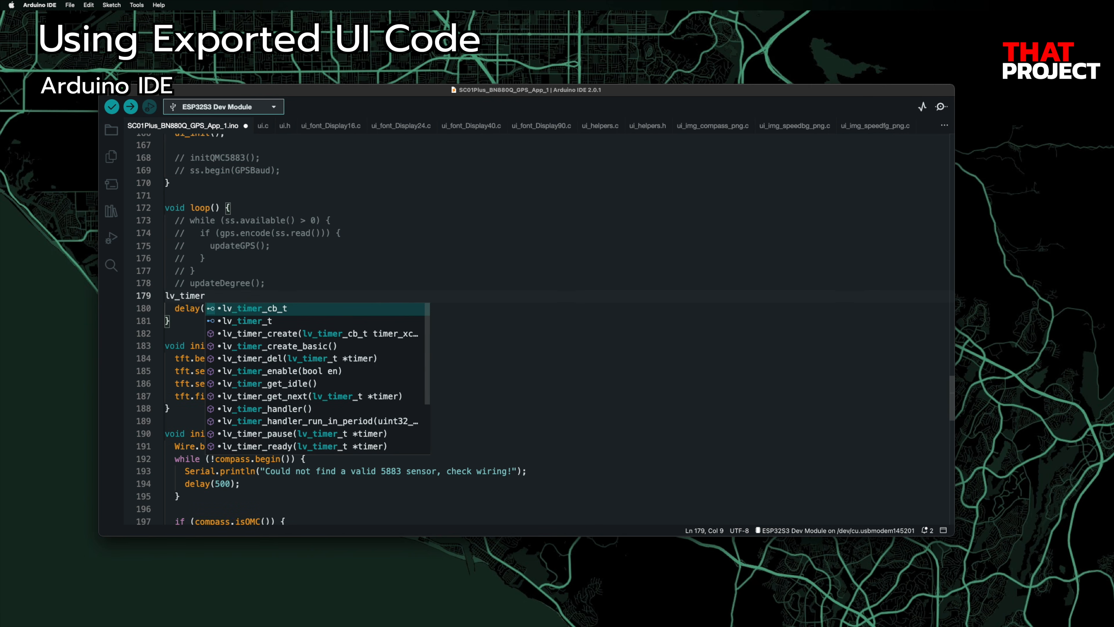
key("Down")
key("Down")
key("Down")
key("Return")
type("();")
key("super+Left")
key("Tab")
scroll(356, 269, "up", 5)
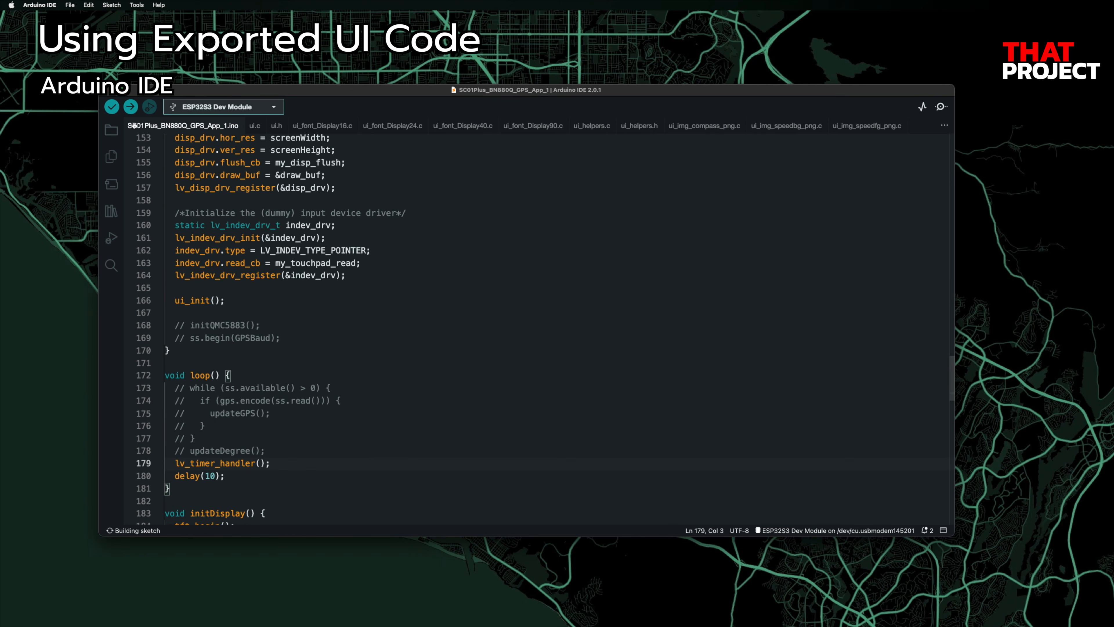
left_click(131, 107)
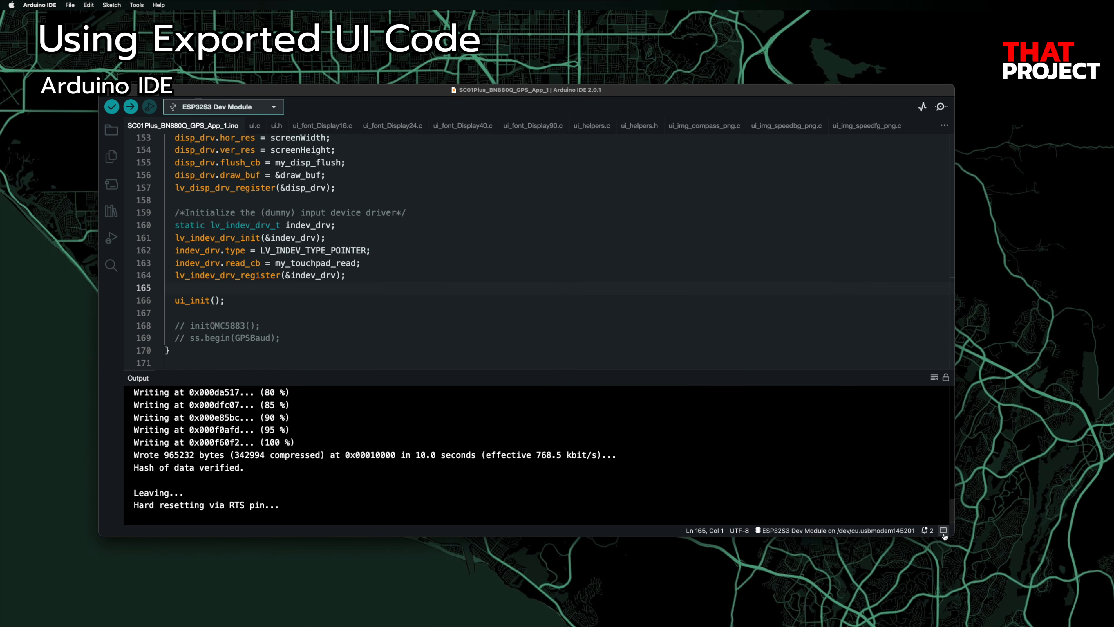
Step: Close the build output and insert the ui_reset() function right after setup()
left_click(943, 531)
left_click(506, 367)
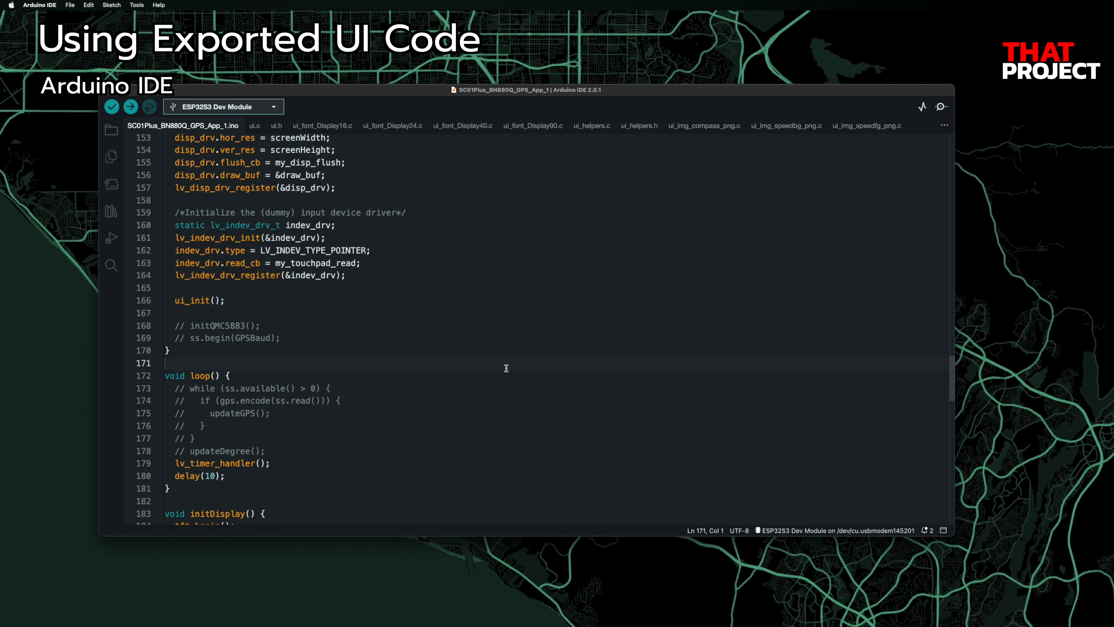
scroll(379, 381, "down", 1)
left_click(298, 334)
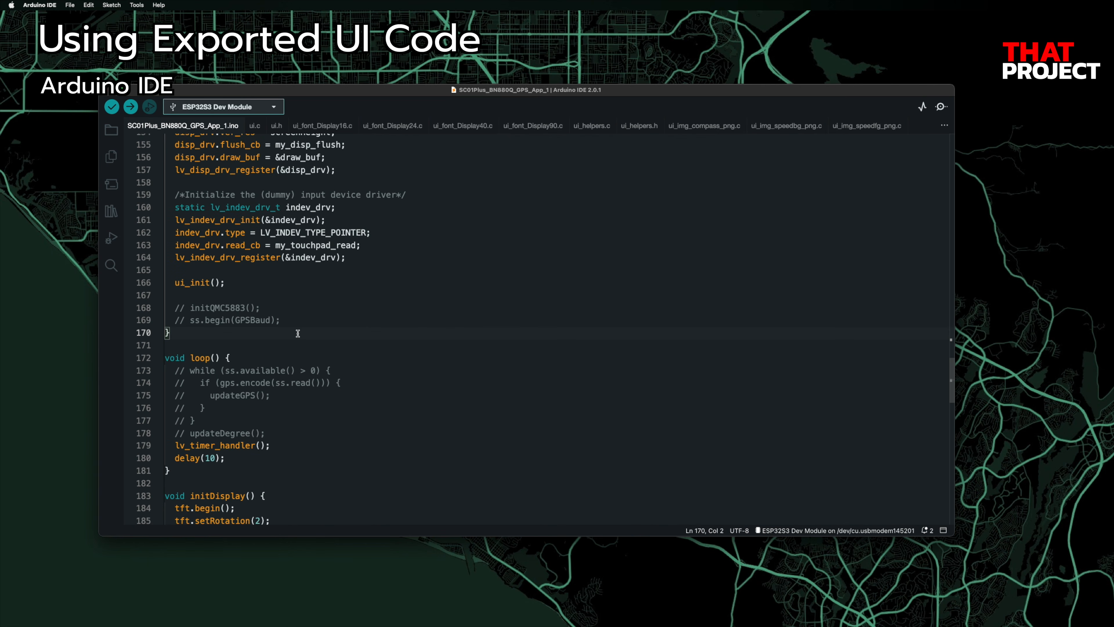
key("Return")
key("Return")
type("void ui_reset() {   lv_slider_set_value(ui_SpeedSlider, 0, LV_ANIM_OFF);   lv_obj_clear_flag(ui_SpeedSlider, LV_OBJ_FLAG_CLICKABLE);   lv_label_set_text(ui_SpeedLabel, \"0\");   lv_label_set_text(ui_SpeedLabel2, \"0\");   lv_label_set_text(ui_SatellitesLabel, \"0\");   lv_label_set_text(ui_CoordinatesLabel, \"0\\n0\");   lv_label_set_text(ui_AltitudeLabel, \"0.00\"); }")
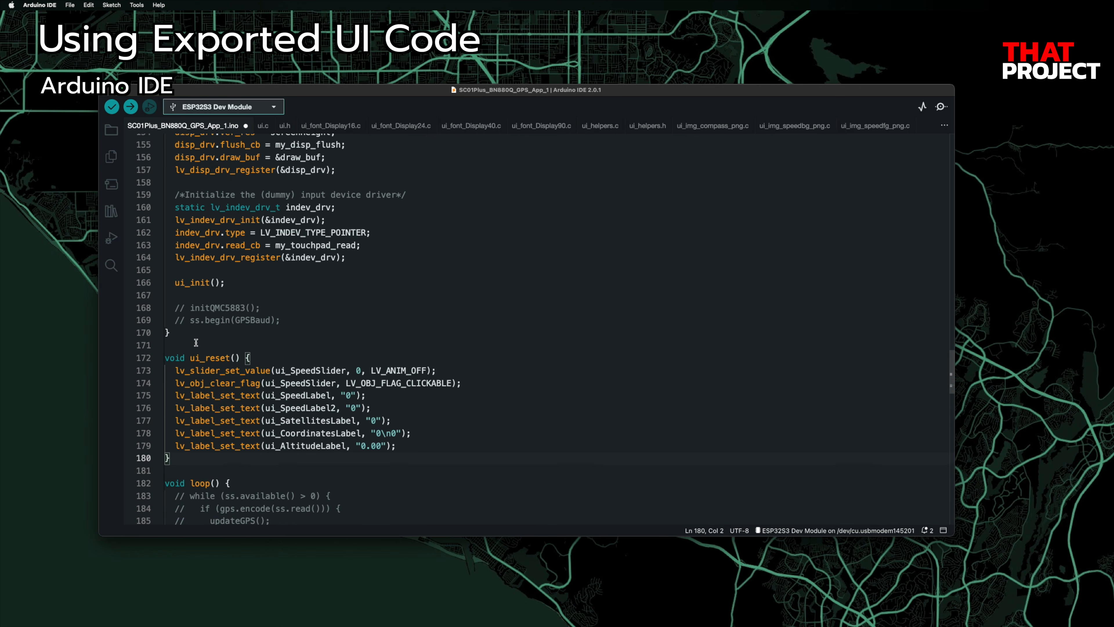
Step: Call ui_reset() on a new line after ui_init(), save, and upload the sketch
left_click(211, 358)
left_click(232, 282)
key("Return")
type("ui_reset();")
key("super+s")
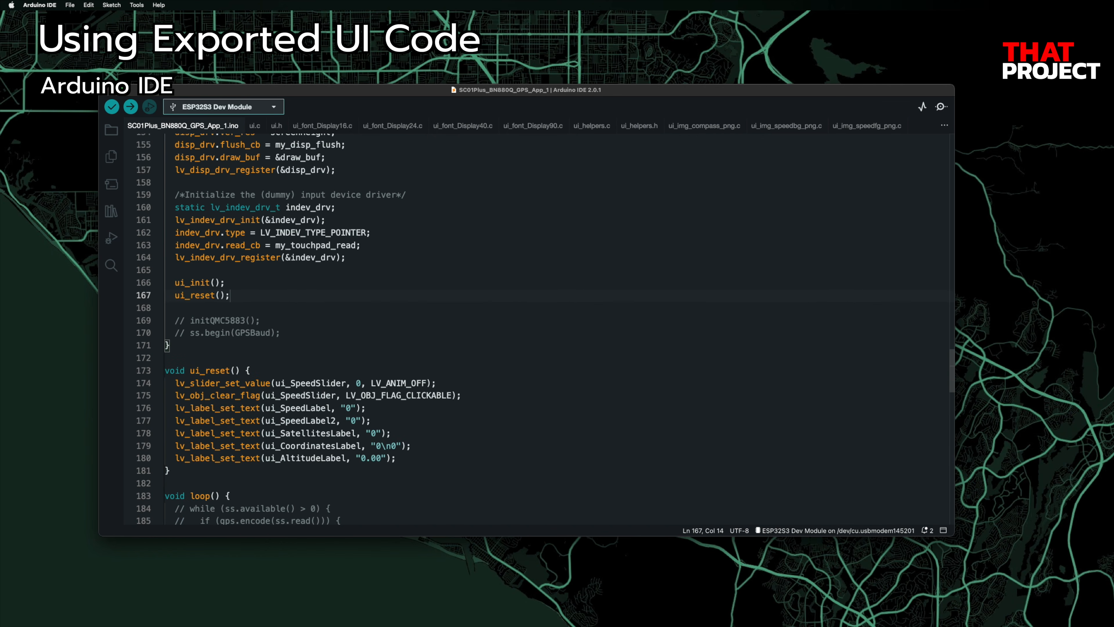
left_click(129, 107)
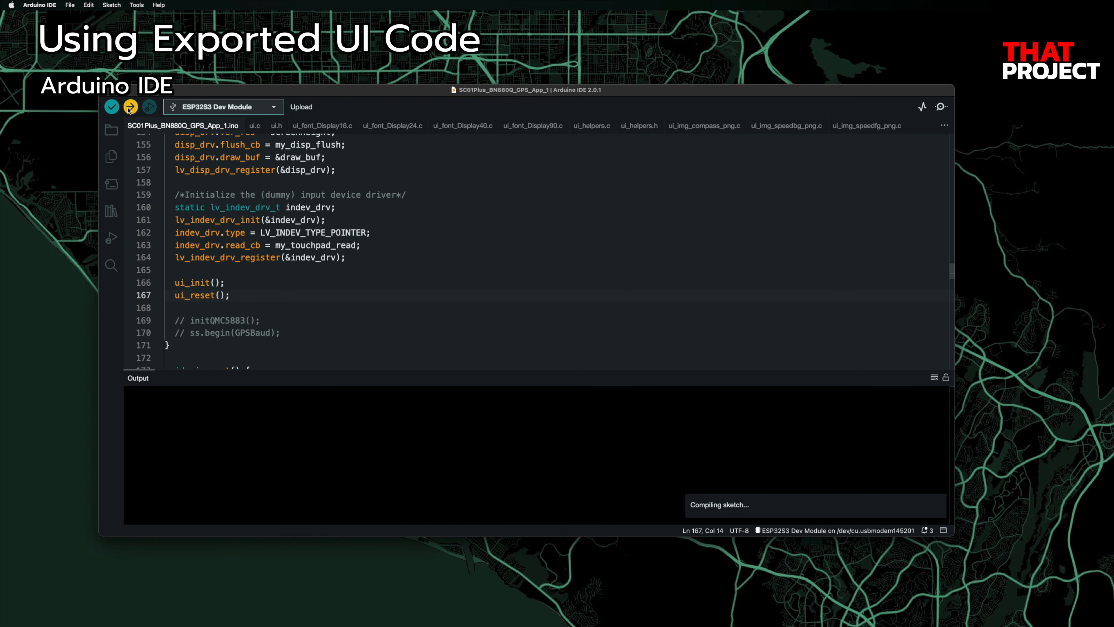
scroll(586, 222, "down", 5)
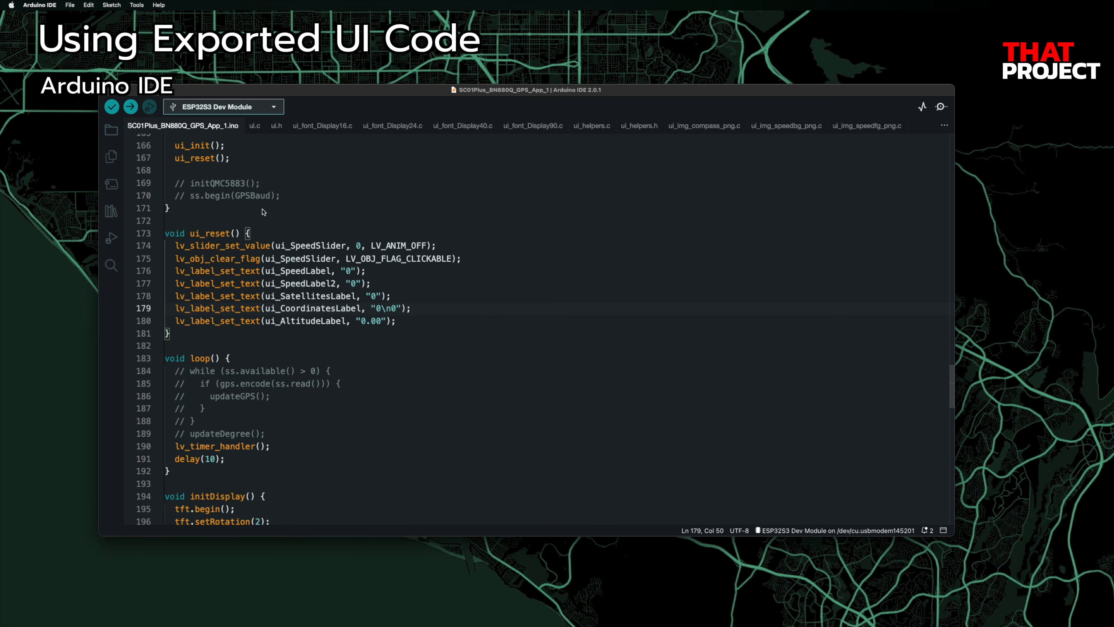
Step: Delete loop()'s commented-out lines, change delay(10) to delay(5), and add bn_880q_task() after loop()
left_click_drag(319, 432, 167, 371)
key("BackSpace")
key("super+r")
key("Left")
key("BackSpace")
key("BackSpace")
type("5")
key("Down")
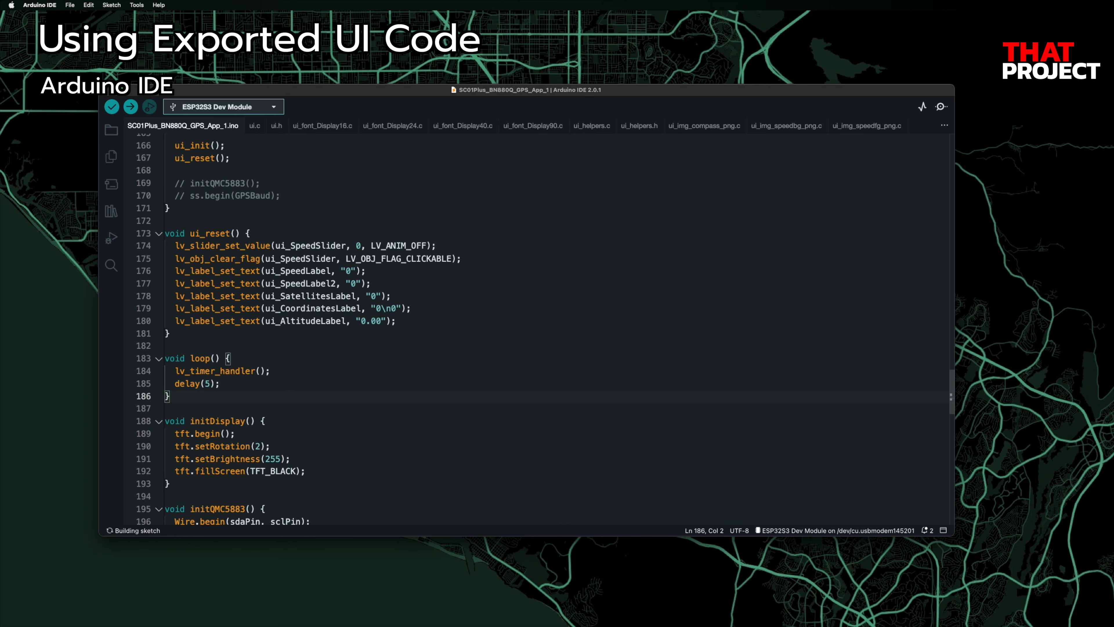
type("void bn_880q_task(void *pvParameters) {    ss.begin(GPSBaud);   initQMC5883();    while (1) {      while (ss.available() > 0) {       if (gps.encode(ss.read())) {         updateGPS();       }     }     updateDegree();     vTaskDelay(10);   } }")
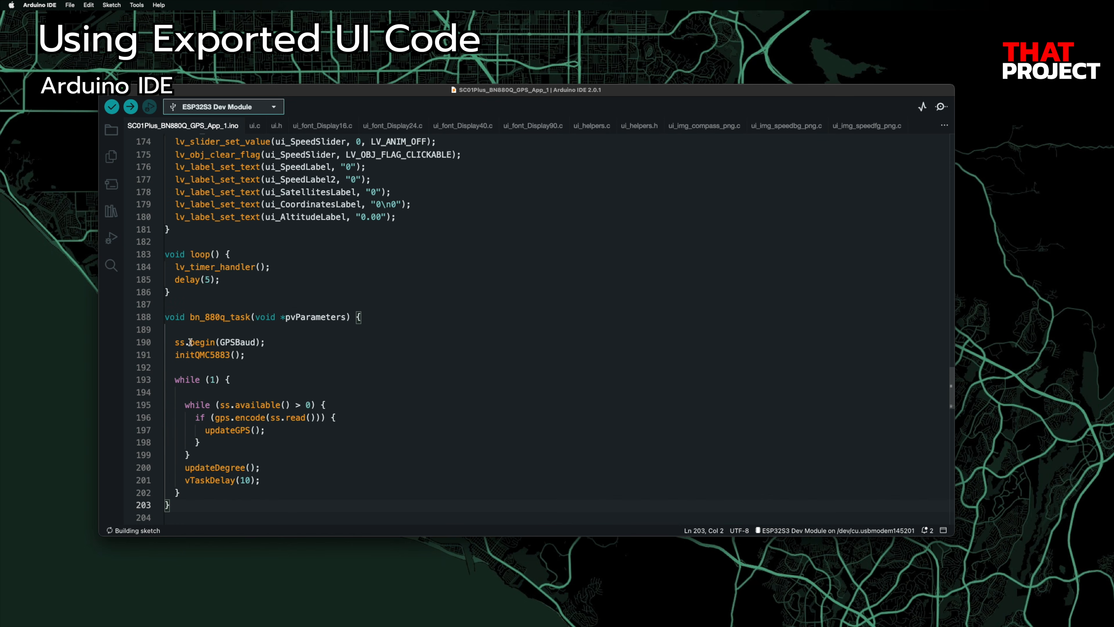
Step: Replace setup()'s commented-out init lines with an outdented xTaskCreatePinnedToCore block
scroll(338, 343, "up", 5)
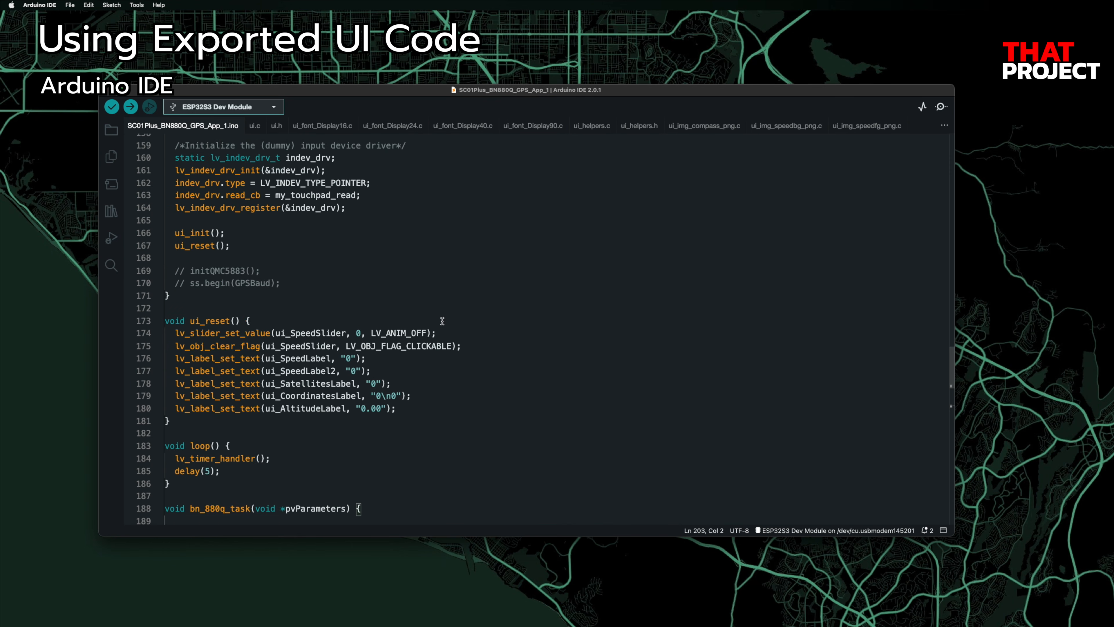
left_click_drag(380, 282, 165, 270)
type("xTaskCreatePinnedToCore(bn_880q_task,                           \"bn_880q_task\",                           4000,                           NULL,                           0,                           NULL,                           1);")
left_click_drag(311, 346, 184, 272)
key("shift+Tab")
left_click(505, 298)
Step: Move loop() up to sit directly after setup() and remove the leftover blank lines
scroll(613, 319, "down", 4)
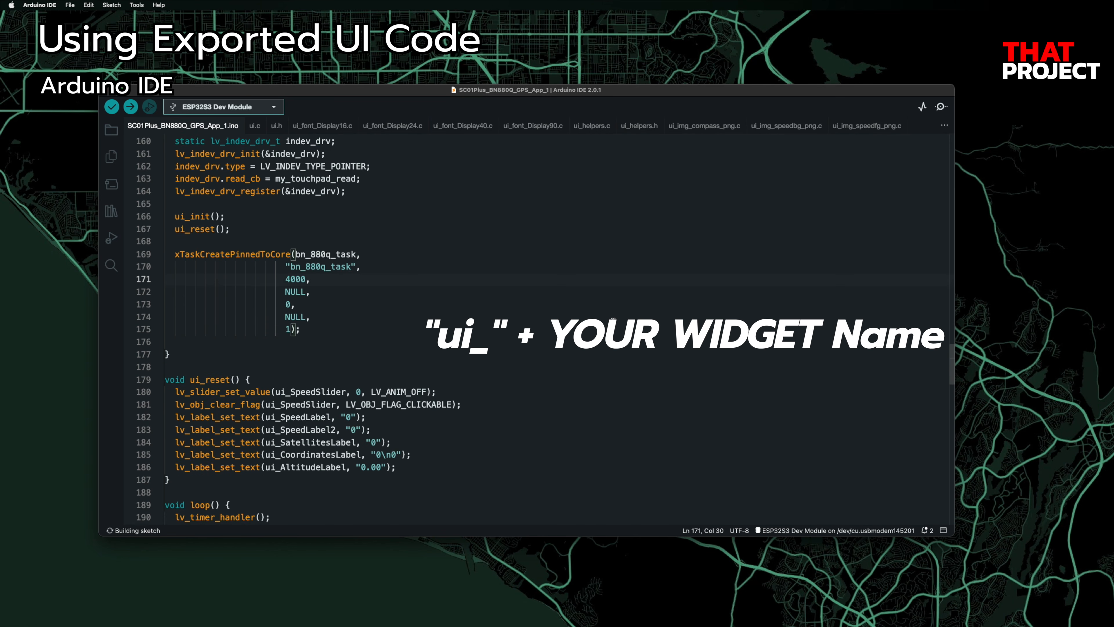
scroll(613, 320, "down", 4)
left_click_drag(169, 361, 165, 323)
key("super+c")
key("BackSpace")
left_click(210, 188)
key("Return")
key("super+v")
key("Return")
left_click(221, 374)
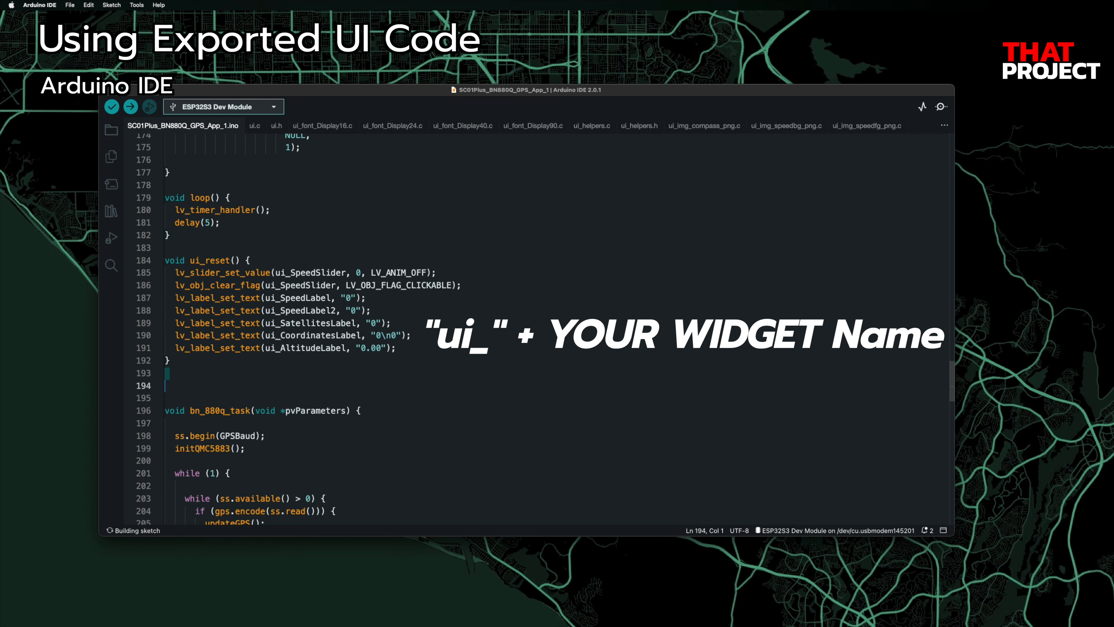
key("shift+Down")
key("shift+Down")
key("BackSpace")
scroll(469, 324, "down", 10)
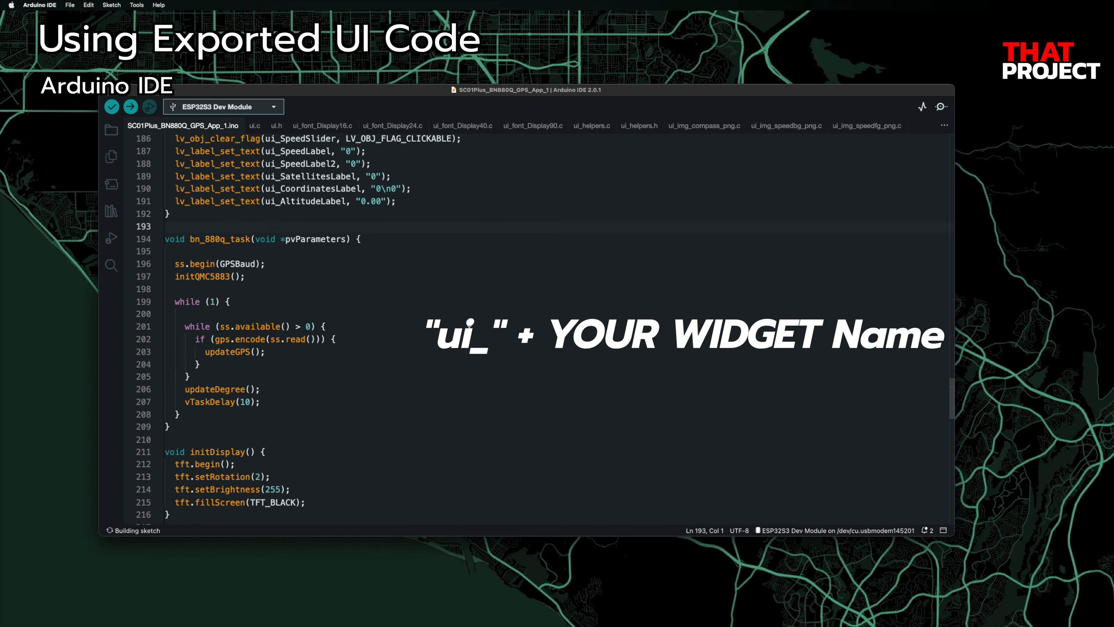
scroll(470, 324, "down", 15)
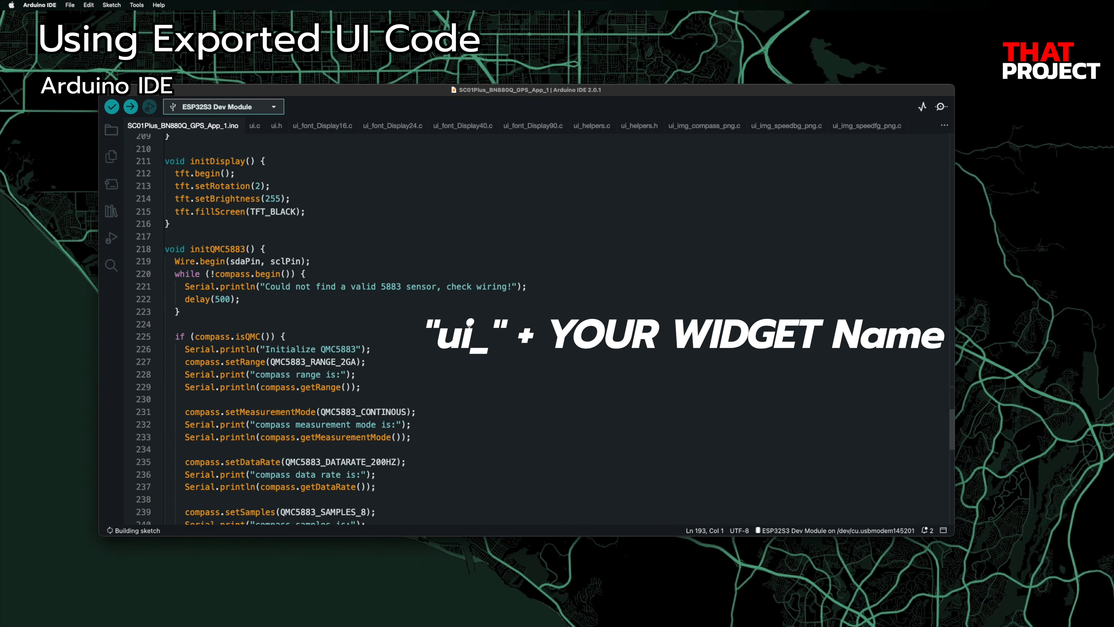
scroll(473, 282, "down", 14)
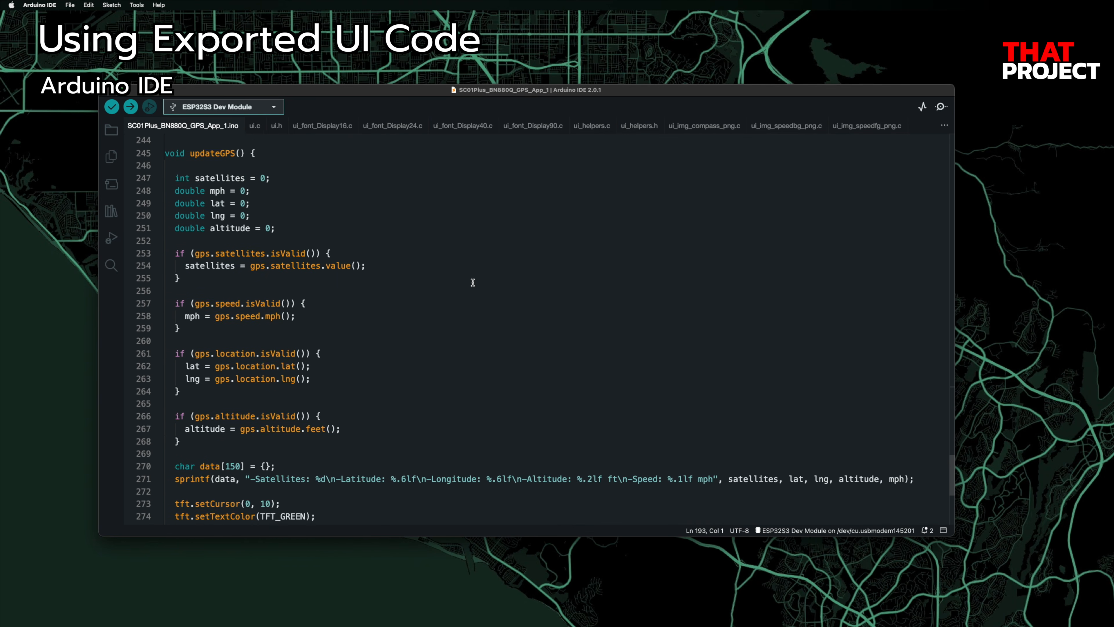
left_click(286, 485)
scroll(286, 485, "up", 7)
Step: Replace updateGPS()'s body with code that writes GPS values to the UI labels and slider
left_click(176, 266, "shift")
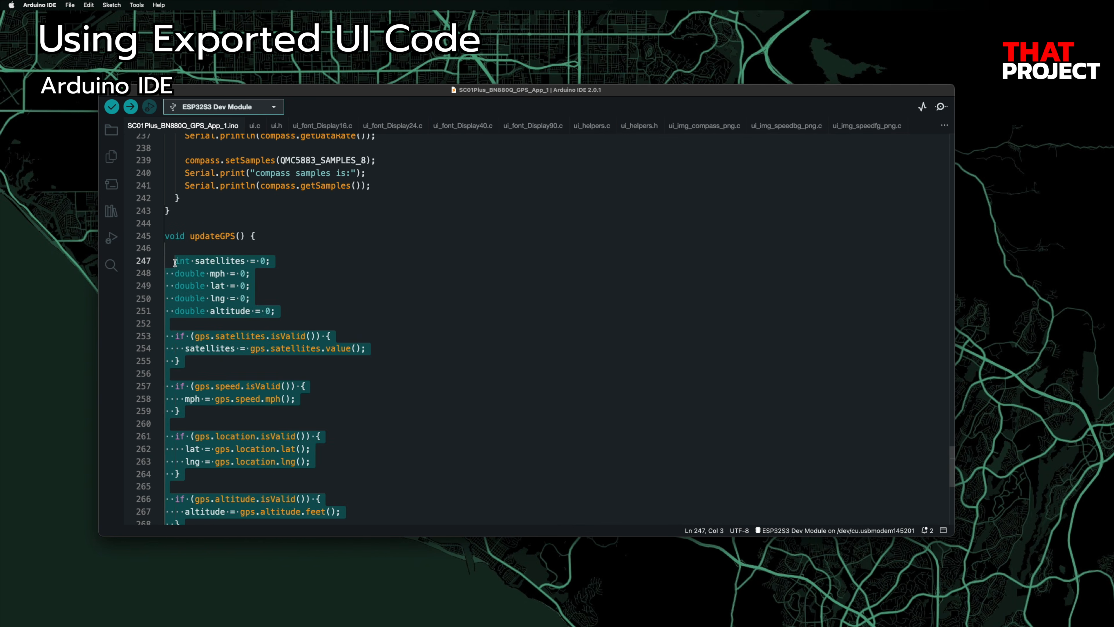
type("int satellites = 0;   if (gps.satellites.isValid()) {     satellites = gps.satellites.value();     lv_label_set_text(ui_SatellitesLabel, String(satellites).c_str());   }    if (satellites == 0) {     showGPSWaitingSpinner(true);   } else {     showGPSWaitingSpinner(false);   }    if (gps.speed.isValid()) {     double mph = gps.speed.mph();     lv_label_set_text(ui_SpeedLabel, String(mph, 0).c_str());     lv_label_set_text(ui_SpeedLabel2, String(mph, 0).c_str());     lv_slider_set_value(ui_SpeedSlider, int(mph), LV_ANIM_ON);   }    if (gps.location.isValid()) {     String coordinates = String(gps.location.lat(), 6);     coordinates += \"\\n\";     coordinates += String(gps.location.lng(), 6);     lv_label_set_text(ui_CoordinatesLabel, coordinates.c_str());   }    if (gps.altitude.isValid()) {     lv_label_set_text(ui_AltitudeLabel, String(gps.altitude.feet(), 2).c_str());   }")
scroll(504, 317, "up", 1)
scroll(504, 318, "down", 1)
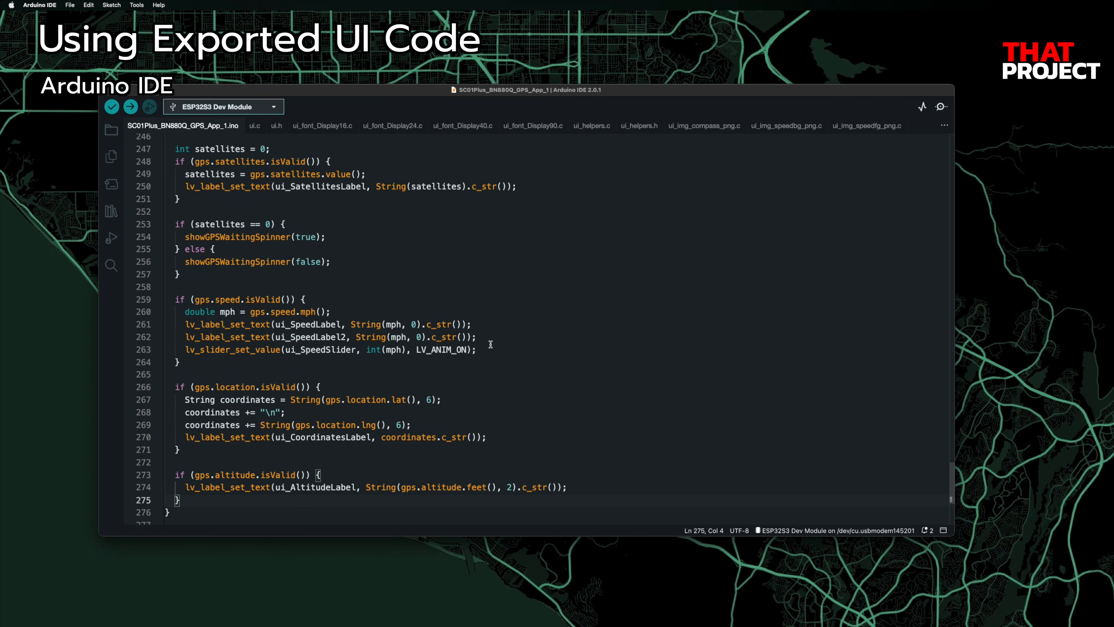
Step: Add the showGPSWaitingSpinner() function after updateGPS() and save
double_click(278, 261)
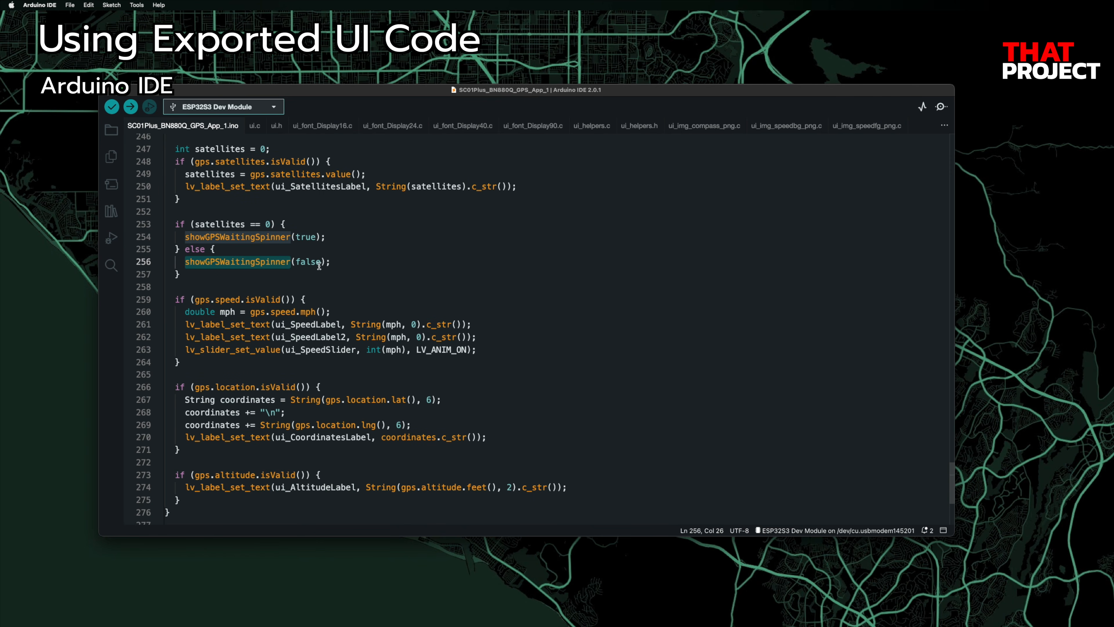
scroll(319, 266, "down", 3)
left_click(210, 425)
type("void showGPSWaitingSpinner(bool isOn) {    if (isOn) {     if (lv_obj_has_flag(ui_GPSWaitingSpinner, LV_OBJ_FLAG_HIDDEN))       lv_obj_clear_flag(ui_GPSWaitingSpinner, LV_OBJ_FLAG_HIDDEN);   } else {     if (!lv_obj_has_flag(ui_GPSWaitingSpinner, LV_OBJ_FLAG_HIDDEN)) {       lv_obj_add_flag(ui_GPSWaitingSpinner, LV_OBJ_FLAG_HIDDEN);     }   } }")
key("super+s")
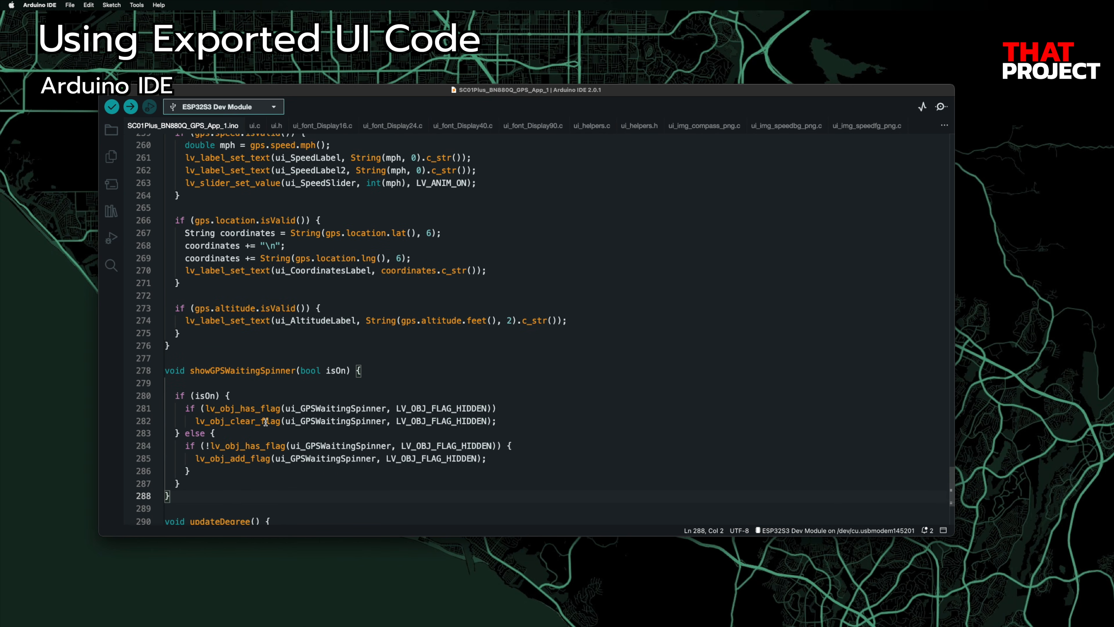
scroll(258, 420, "down", 1)
key("super+r")
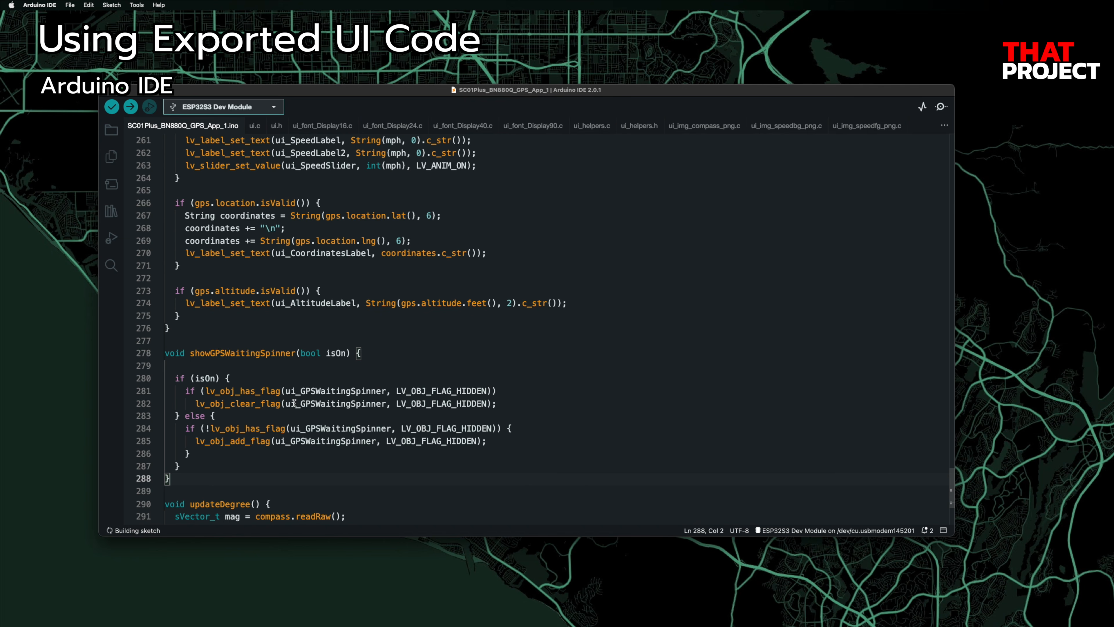
Step: Replace updateDegree()'s drawing lines with degree-label updates and ui_CompassImg rotation, fixing line 293's indentation
scroll(566, 447, "down", 5)
left_click(618, 505)
left_click(177, 379, "shift")
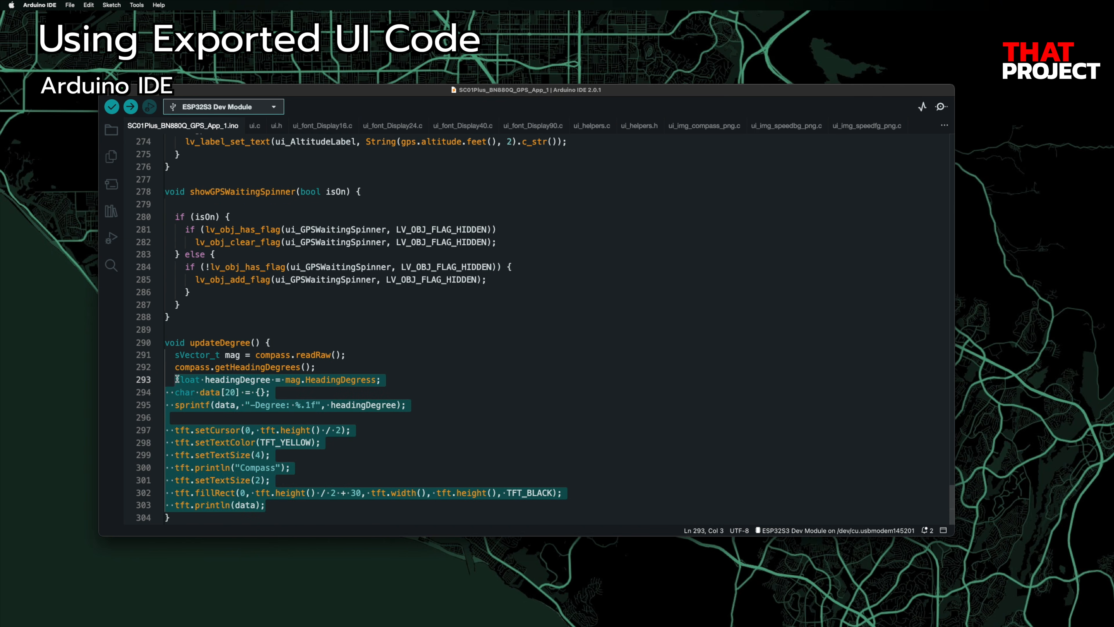
type("float headingDegree = mag.HeadingDegress;   float textDegree = 360 - headingDegree;   lv_label_set_text(ui_CompassLabel, String(textDegree, 0).c_str());   lv_label_set_text(ui_DegreeLabel, String(textDegree, 0).c_str());   lv_img_set_angle(ui_CompassImg, (headingDegree * 10));")
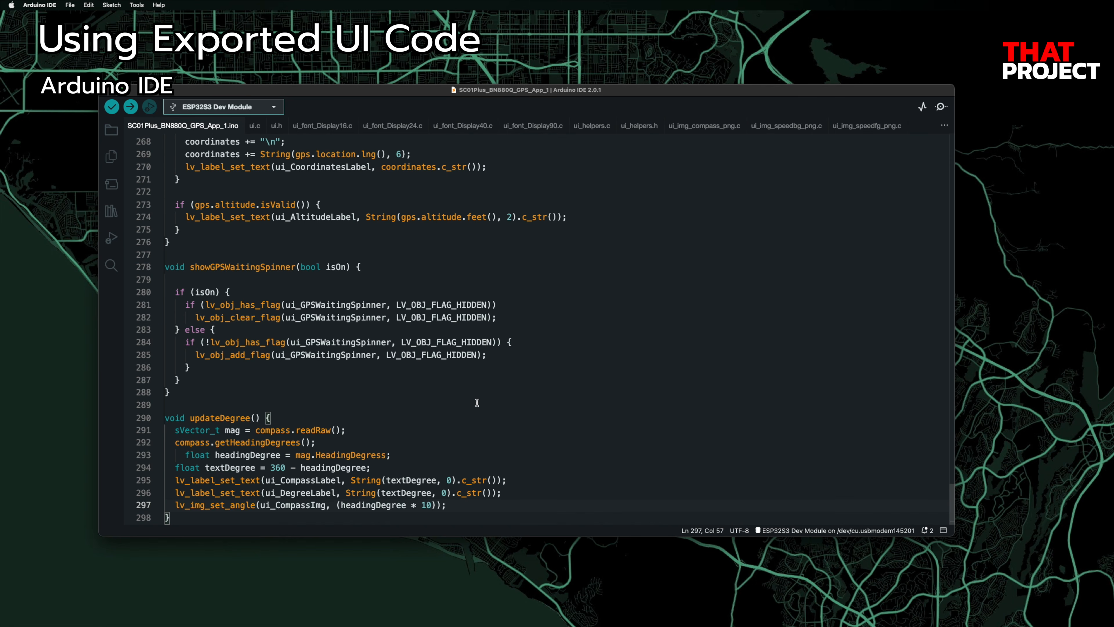
left_click(184, 454)
key("BackSpace")
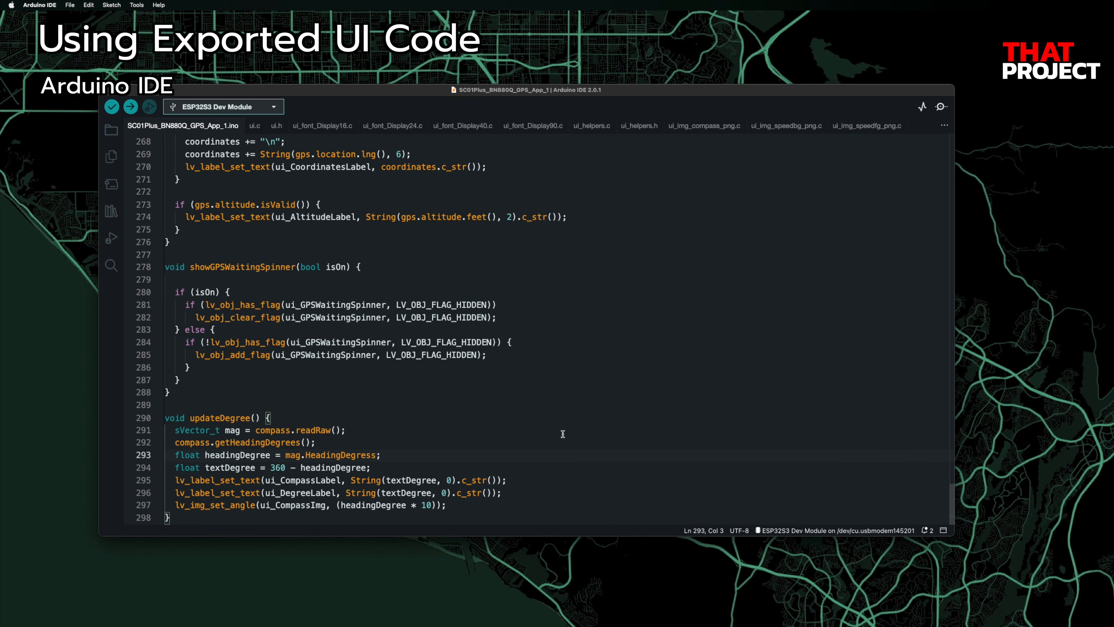
key("super+a")
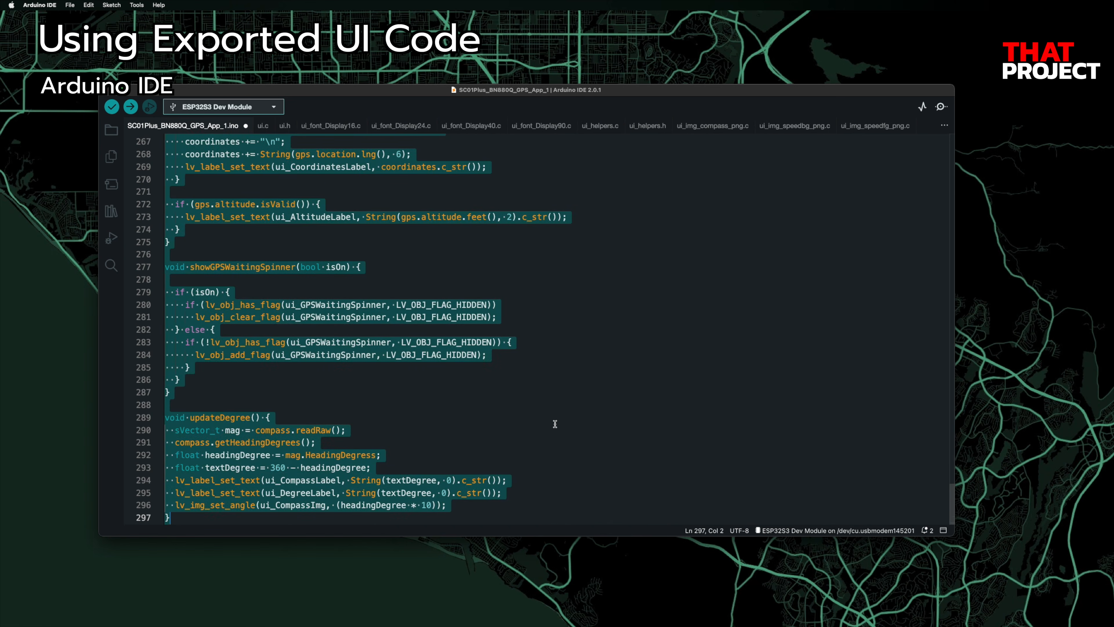
left_click(554, 423)
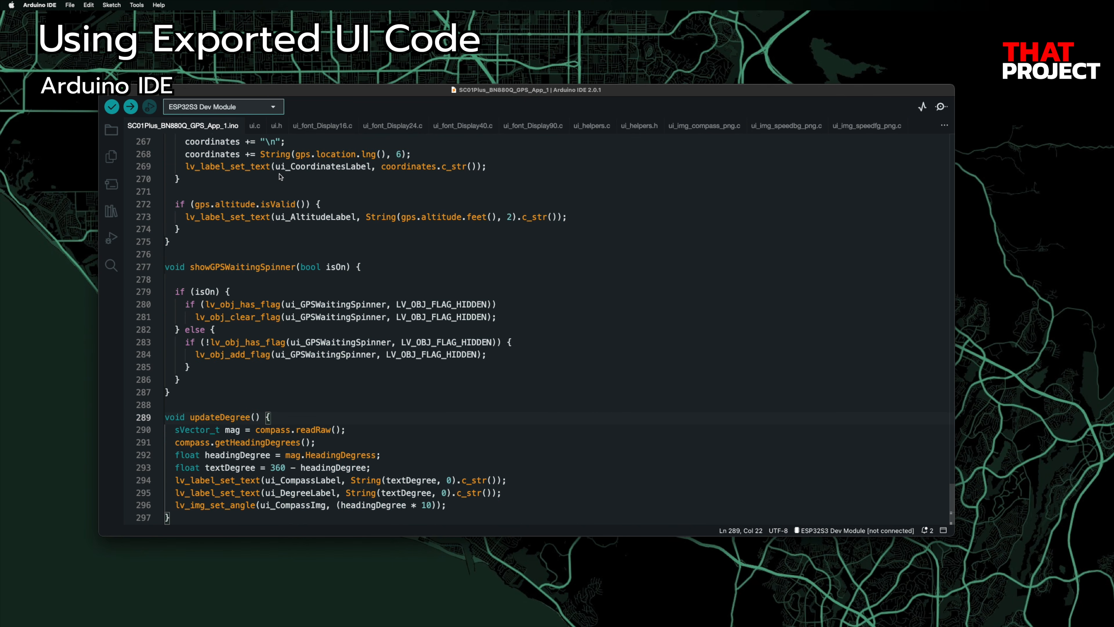
left_click(255, 126)
Step: Change both _ui_screen_change durations in ui.c from 100 to 50, then upload from the main sketch
scroll(528, 294, "down", 15)
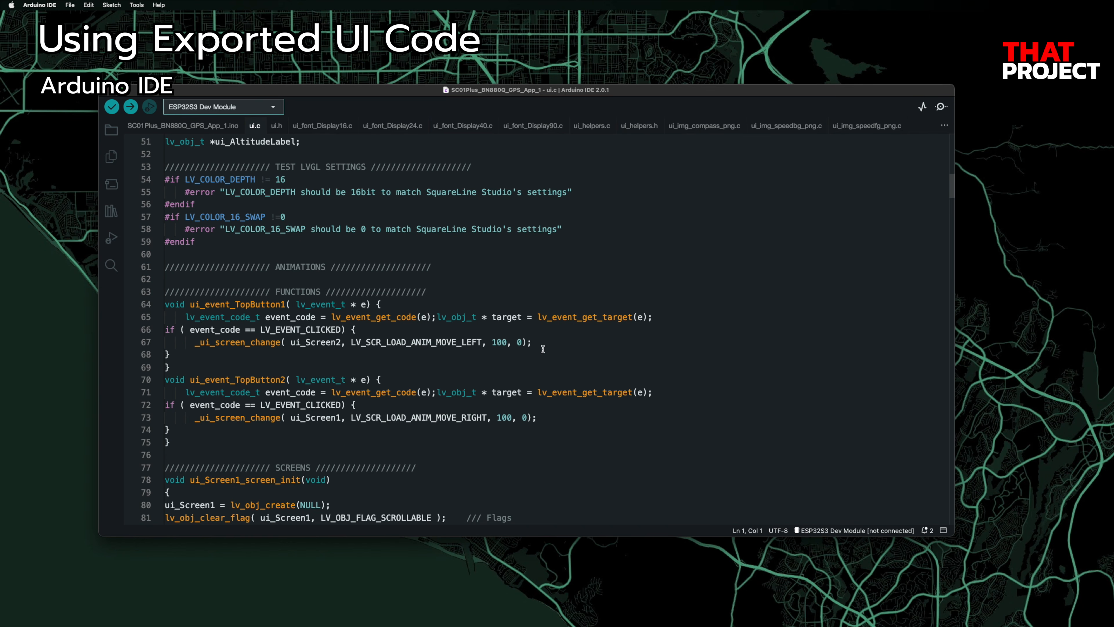
double_click(503, 343)
type("50")
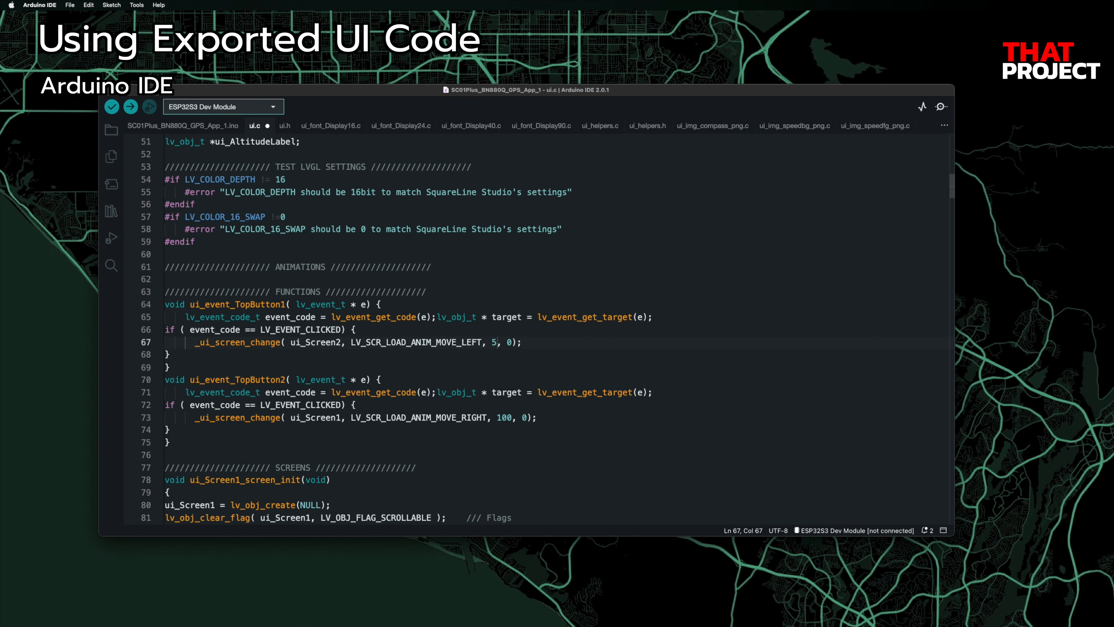
left_click(502, 418)
double_click(504, 419)
type("50")
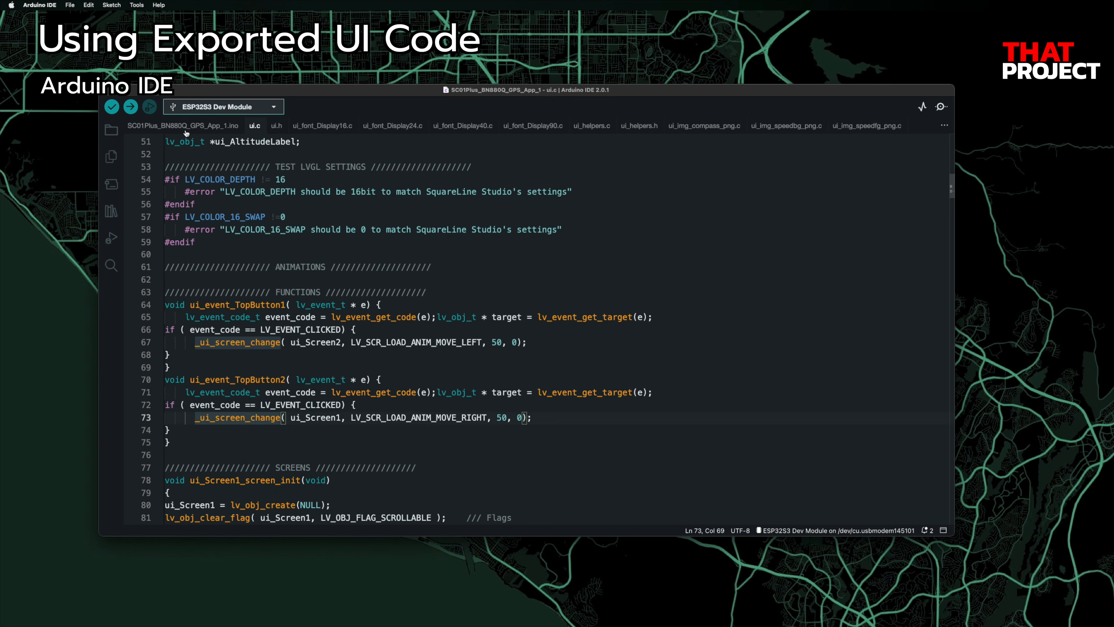
left_click(183, 126)
left_click(131, 107)
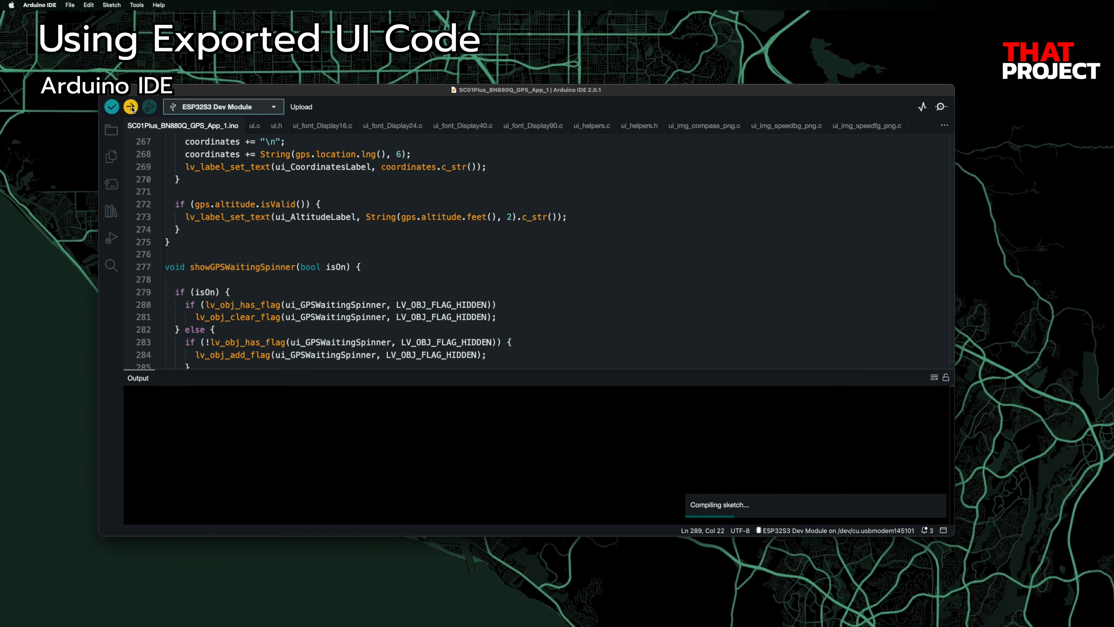